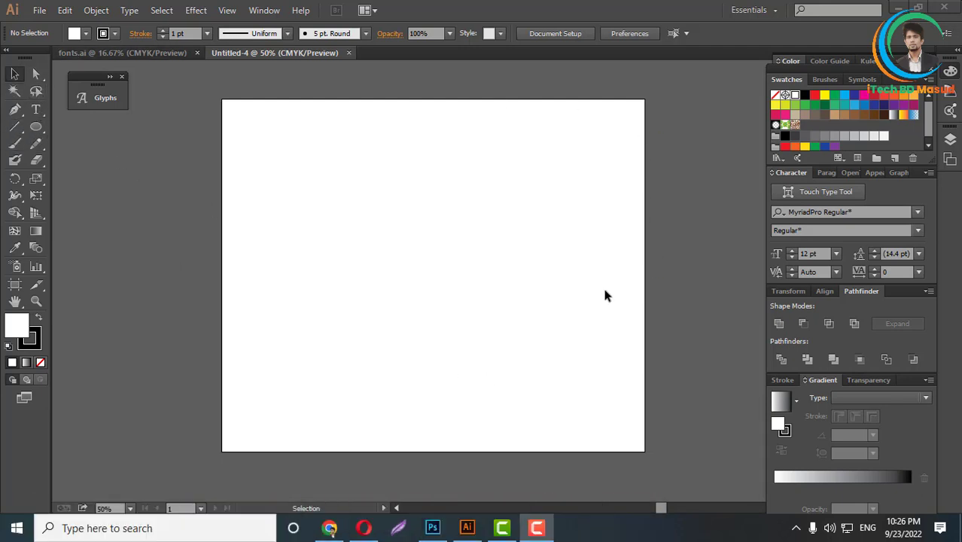
Add a 48 pt point text reading "Forward" on the artboard
left_click(36, 110)
left_click(36, 110)
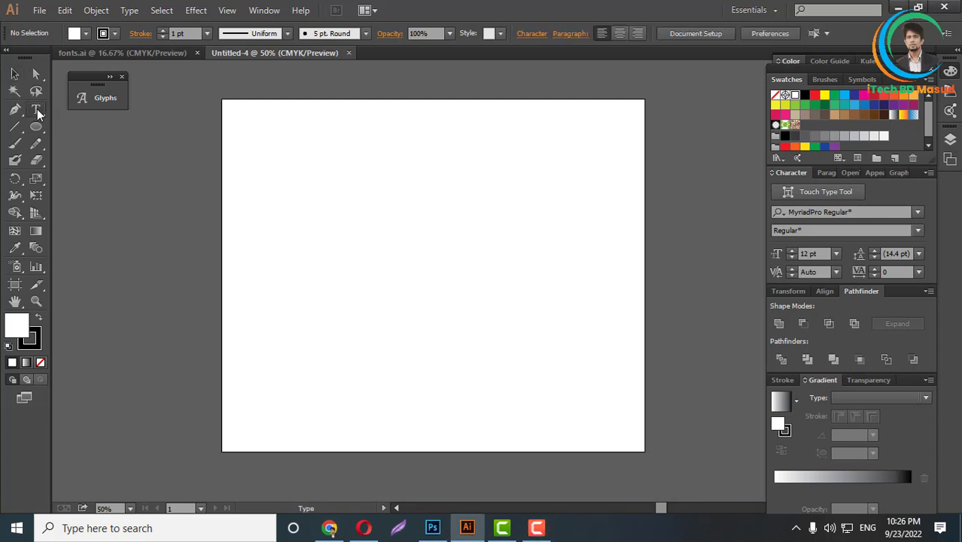
left_click(319, 260)
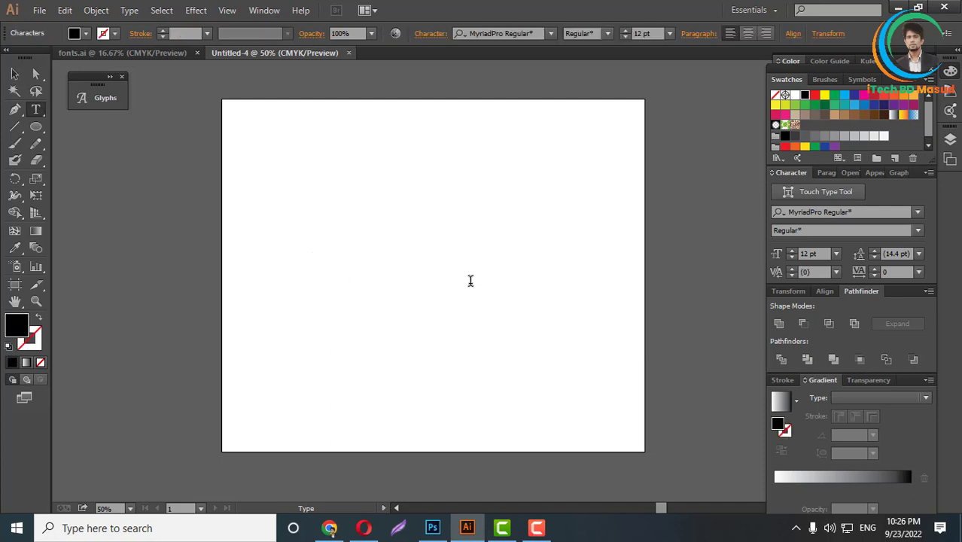
scroll(314, 254, "up", 2)
scroll(314, 254, "up", 1)
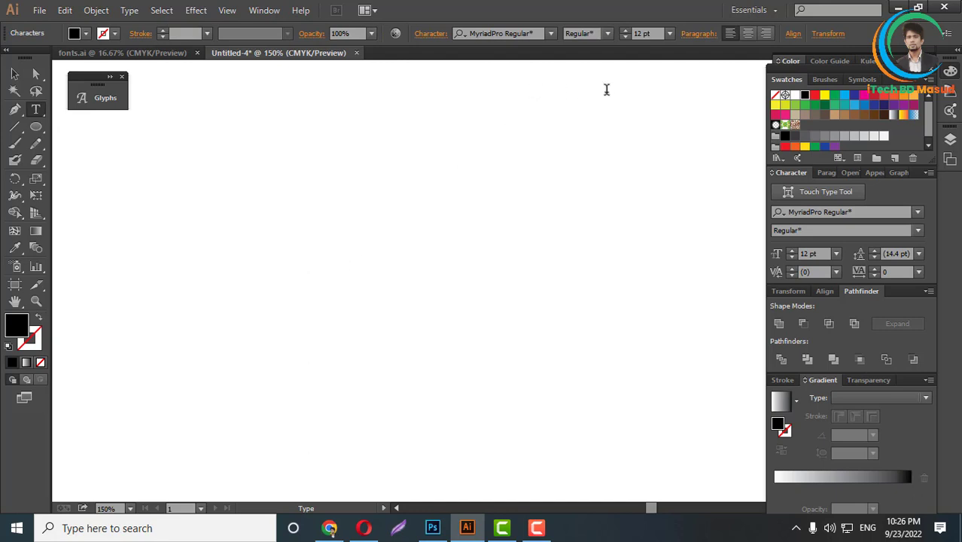
left_click(670, 35)
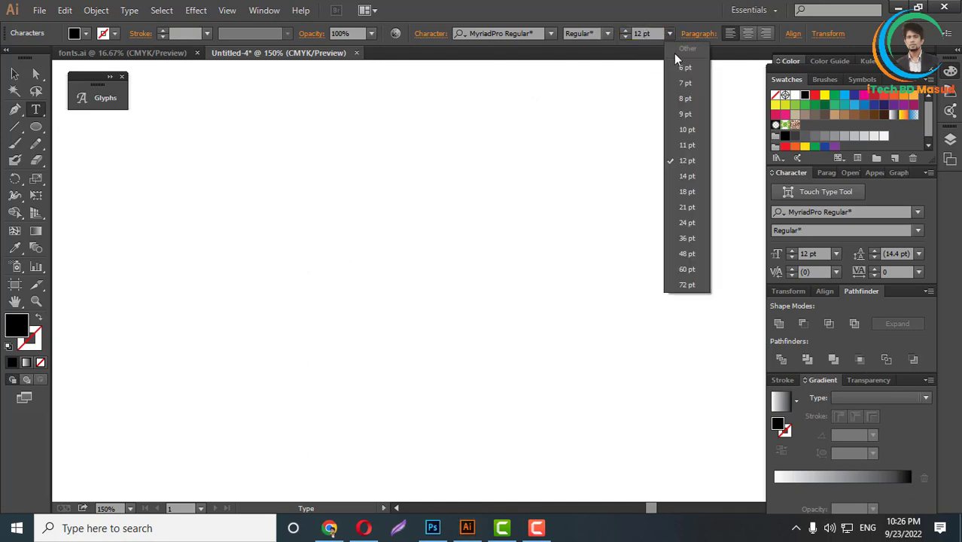
left_click(687, 257)
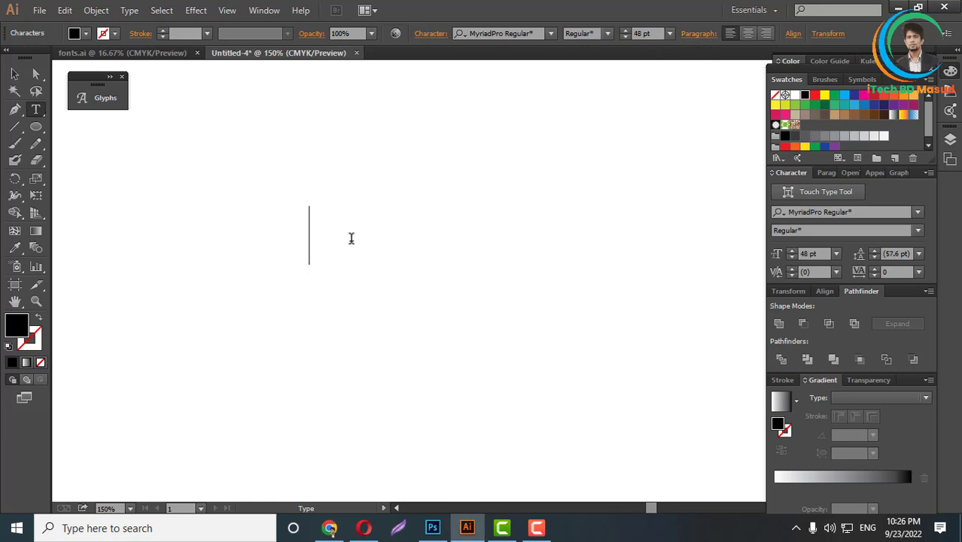
scroll(324, 238, "up", 2)
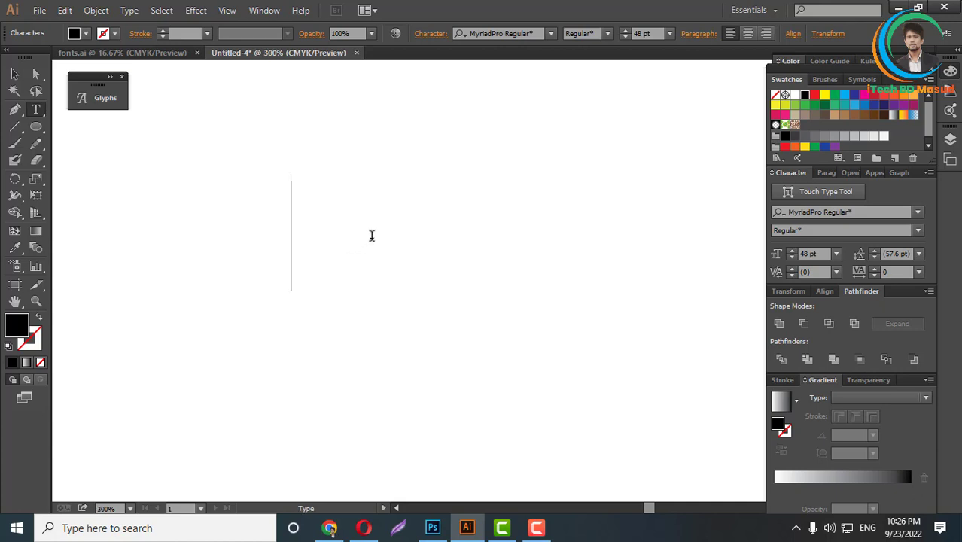
type("For")
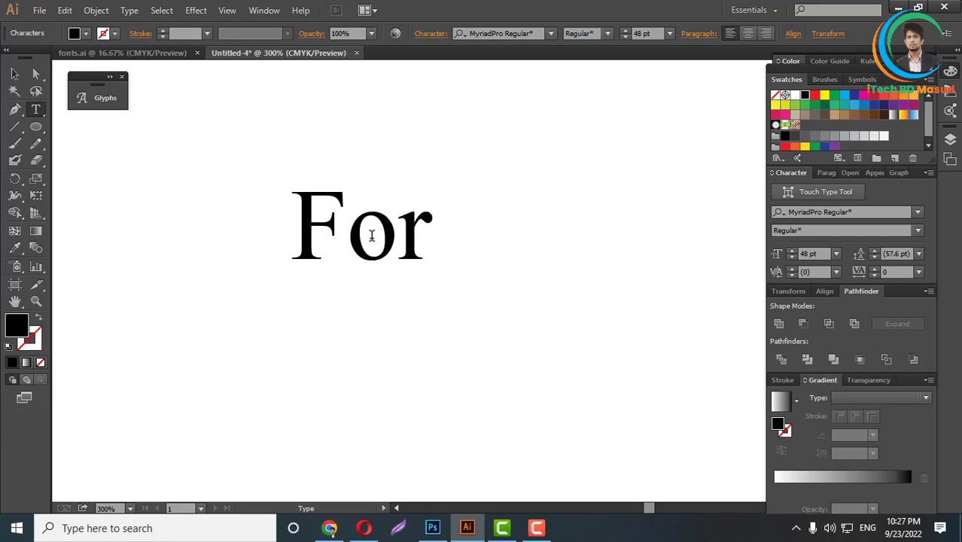
type("ward")
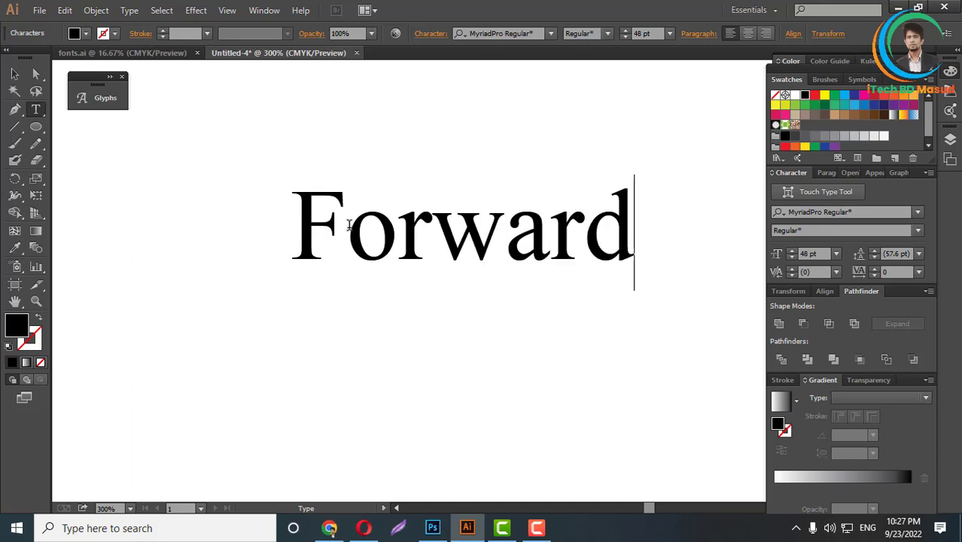
Enlarge the "Forward" text to about 179 pt, place a copy beyond the artboard's left edge and reselect the original
left_click(15, 73)
scroll(461, 275, "down", 2)
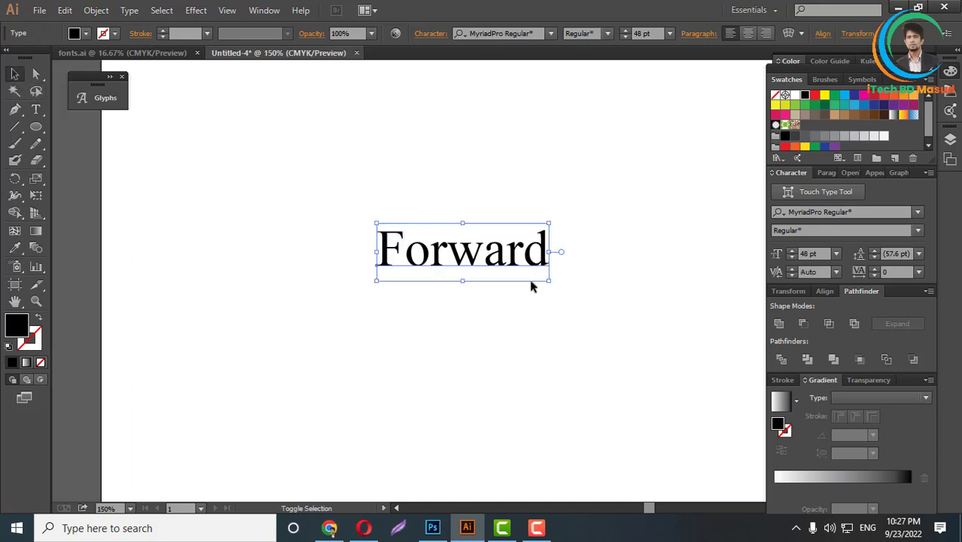
scroll(438, 292, "down", 2)
left_click_drag(481, 288, 681, 360)
scroll(465, 325, "down", 3)
scroll(465, 325, "down", 2)
scroll(511, 326, "up", 4)
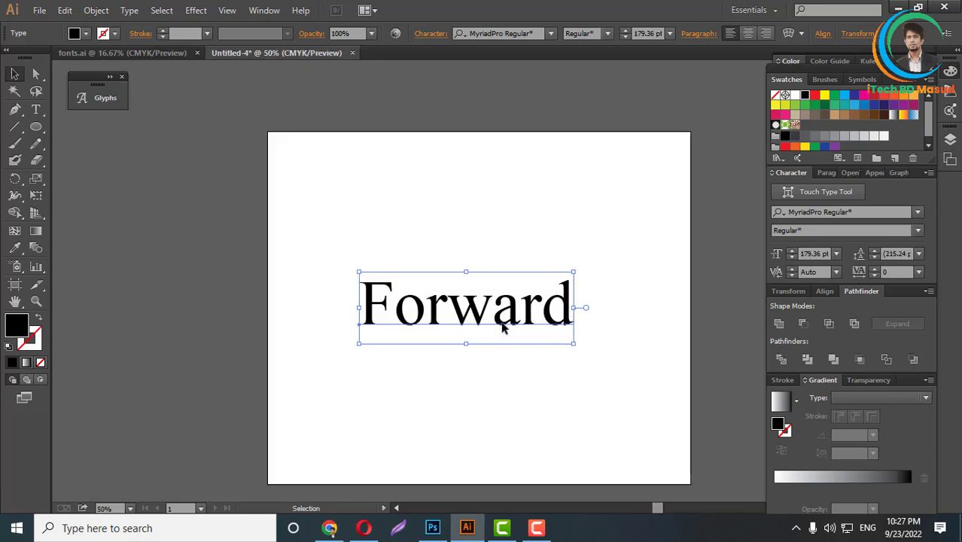
left_click_drag(548, 324, 151, 282)
left_click(459, 323)
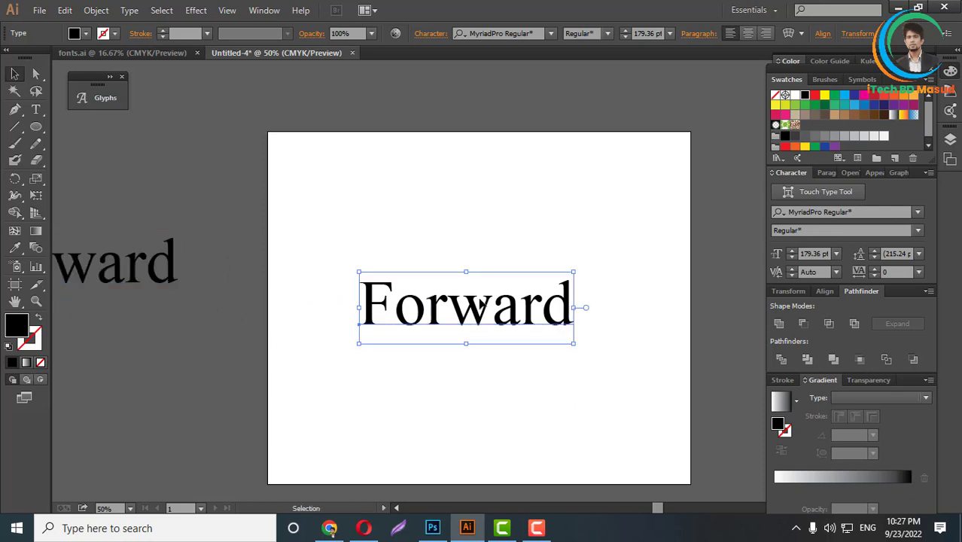
Set the text on the artboard in Poppins Bold and apply All Caps
left_click(508, 33)
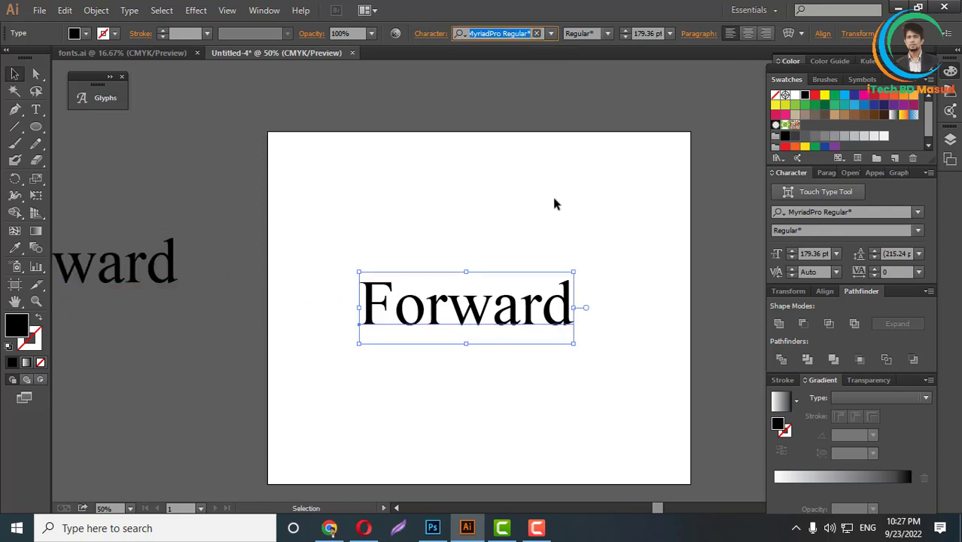
type("poppi")
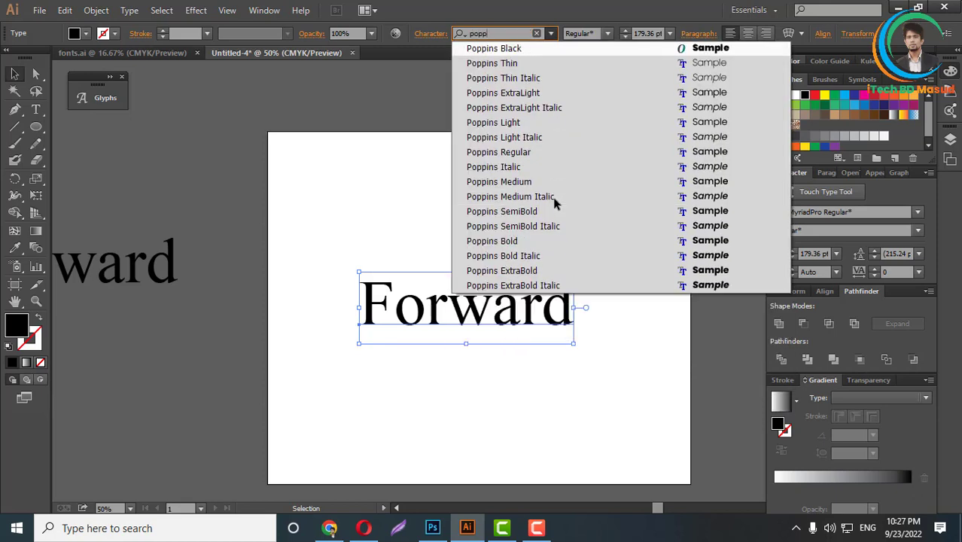
left_click(482, 241)
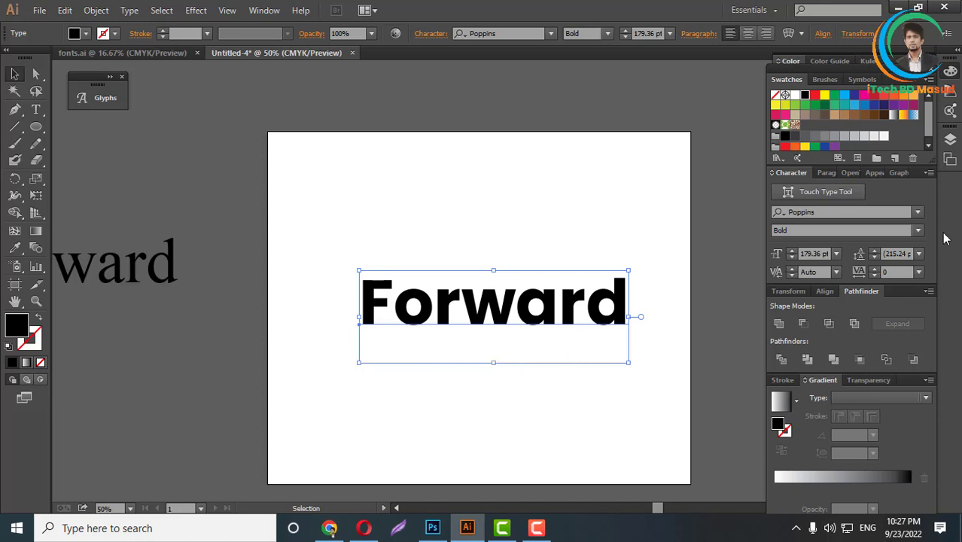
left_click(929, 173)
left_click(770, 240)
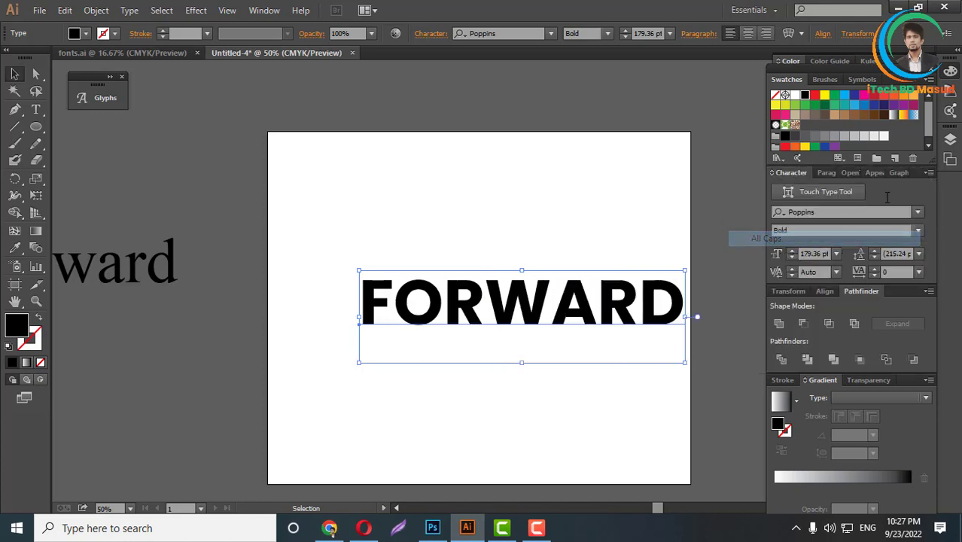
Move the FORWARD text left so it sits closer to the artboard's horizontal centre
scroll(536, 381, "up", 1)
scroll(557, 353, "down", 2)
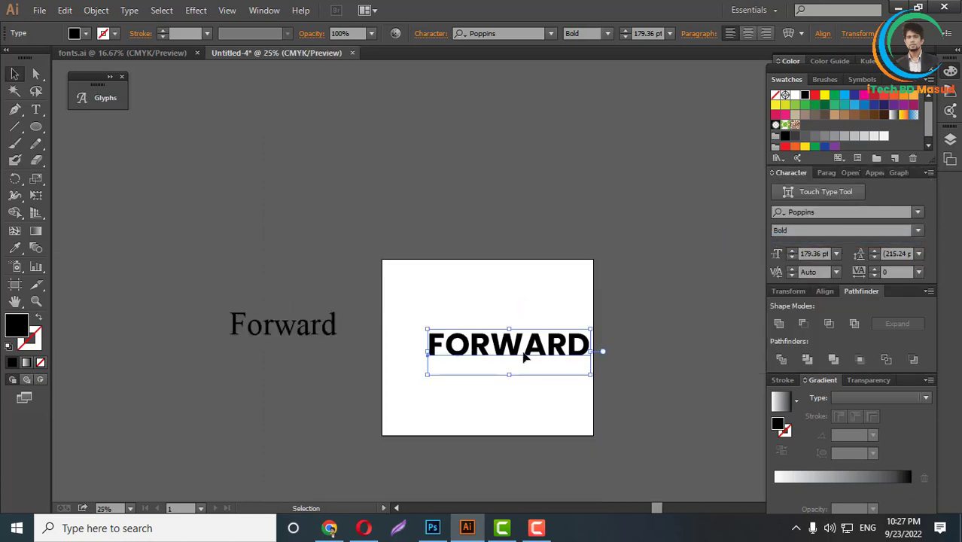
scroll(542, 359, "up", 3)
left_click_drag(537, 354, 487, 367)
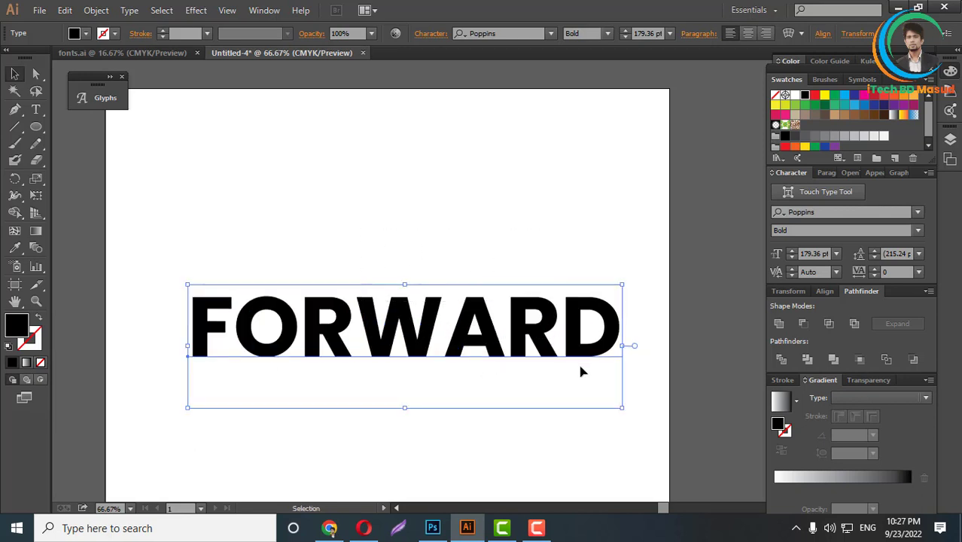
Change the FORWARD text's weight to ExtraBold and place a copy of it above the artboard
left_click(608, 34)
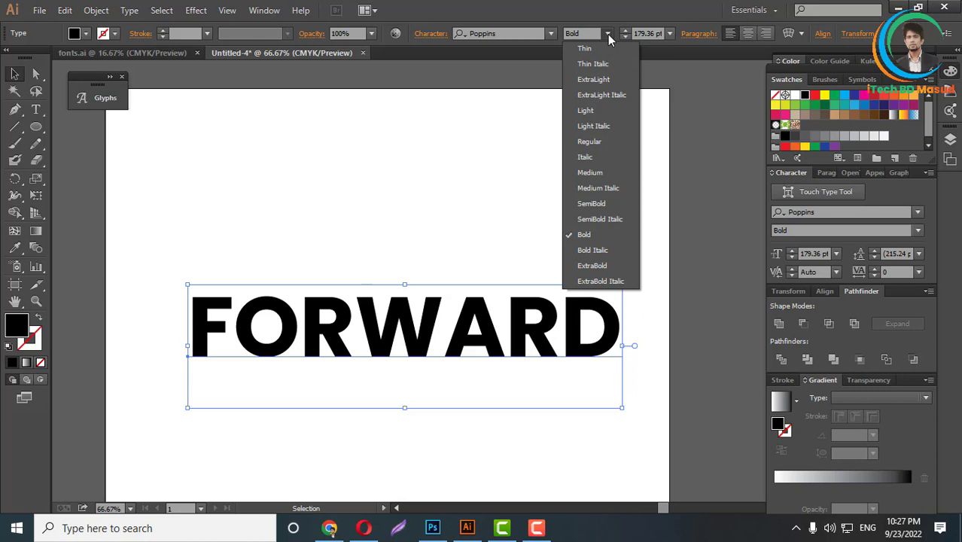
left_click(596, 267)
scroll(491, 249, "up", 2)
scroll(489, 238, "down", 2, "alt")
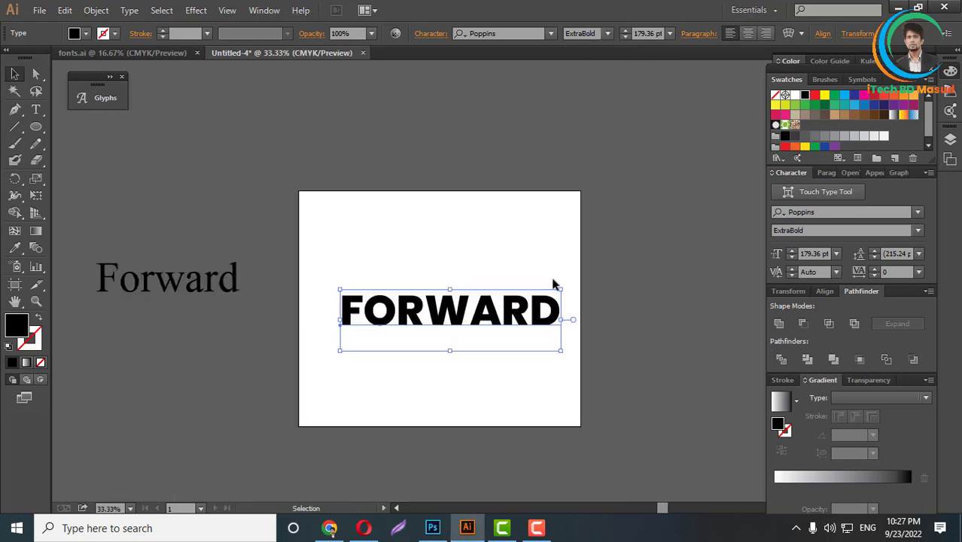
left_click_drag(512, 324, 497, 137)
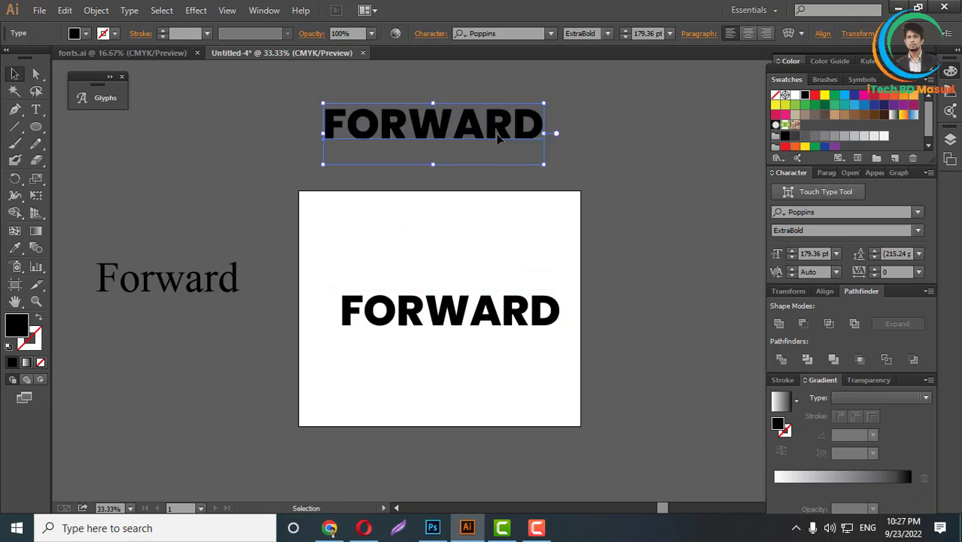
Convert the FORWARD text on the artboard to outlines
scroll(461, 328, "up", 1)
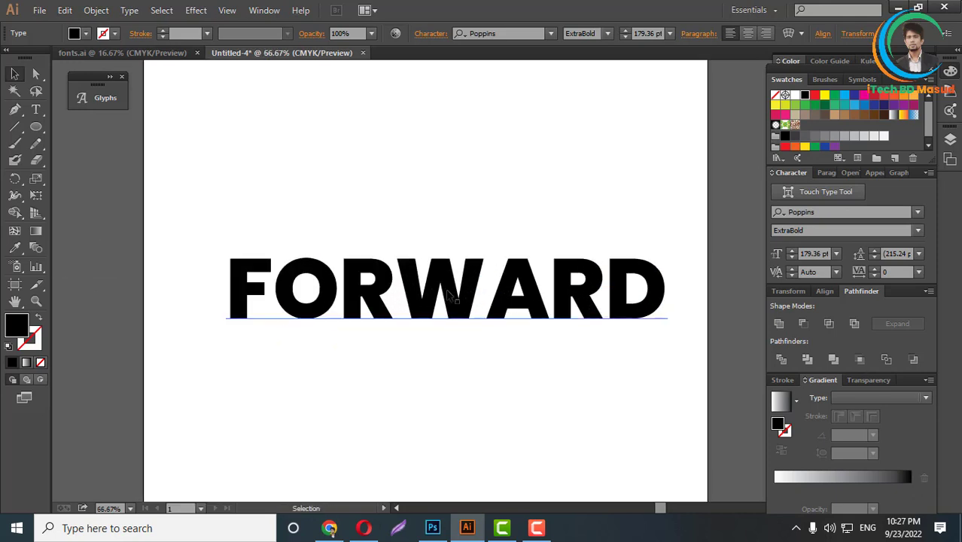
left_click(507, 313)
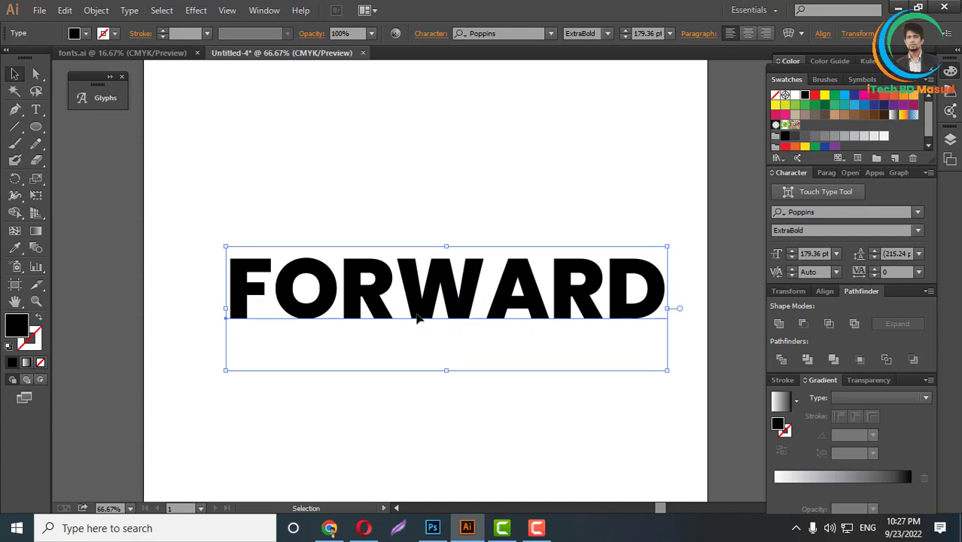
right_click(439, 287)
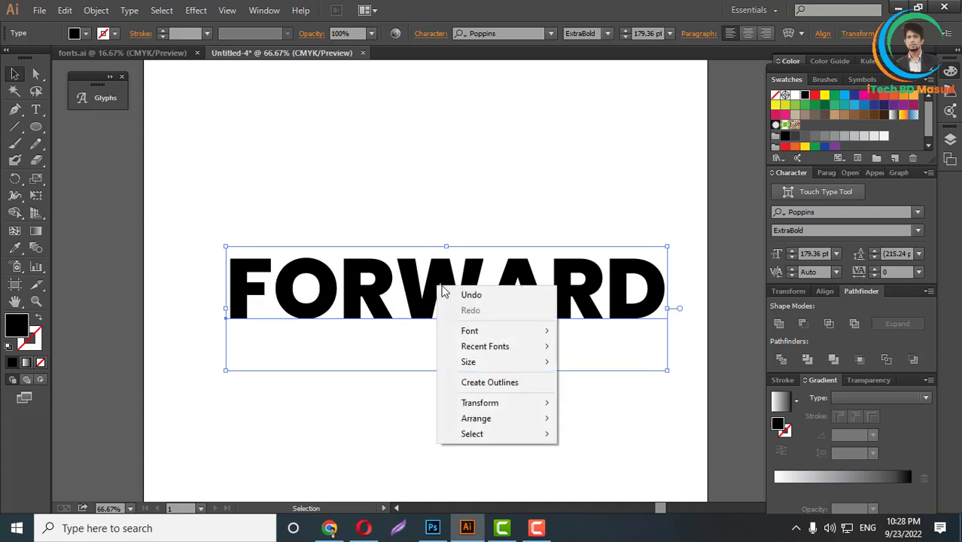
left_click(482, 381)
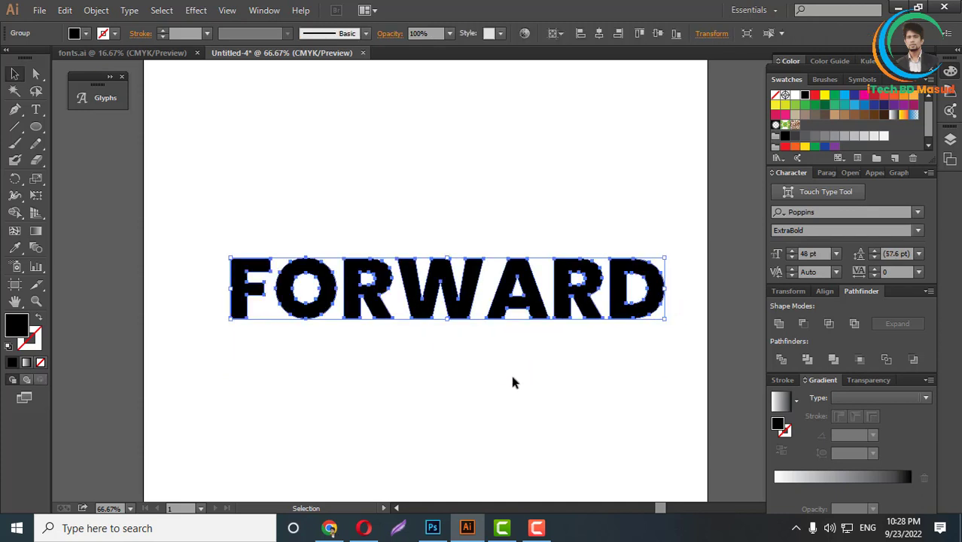
Fill the outlined FORWARD lettering with the dark blue swatch and deselect it
left_click(815, 97)
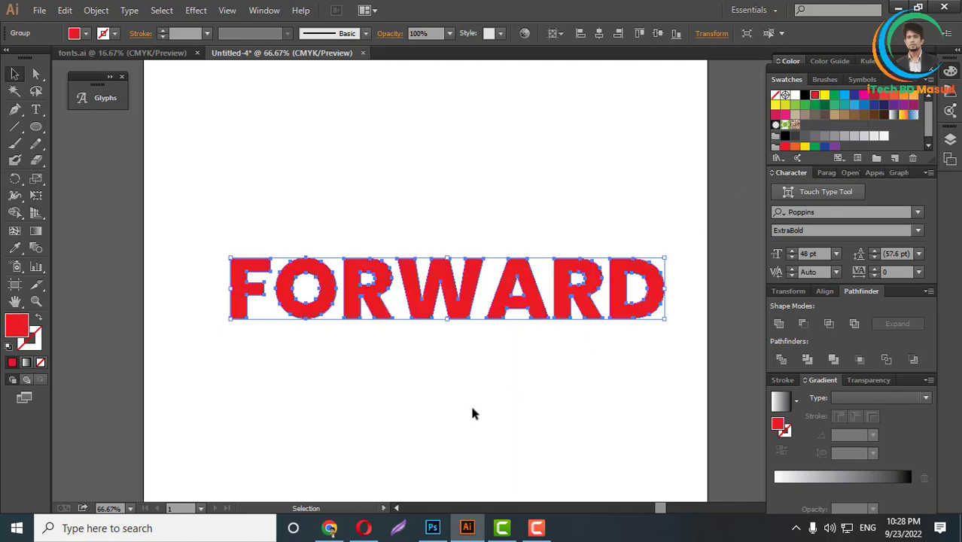
left_click(884, 104)
left_click(483, 251)
Draw a tall, narrow dark blue rectangle above the first R of FORWARD and leave it deselected
scroll(384, 384, "up", 2)
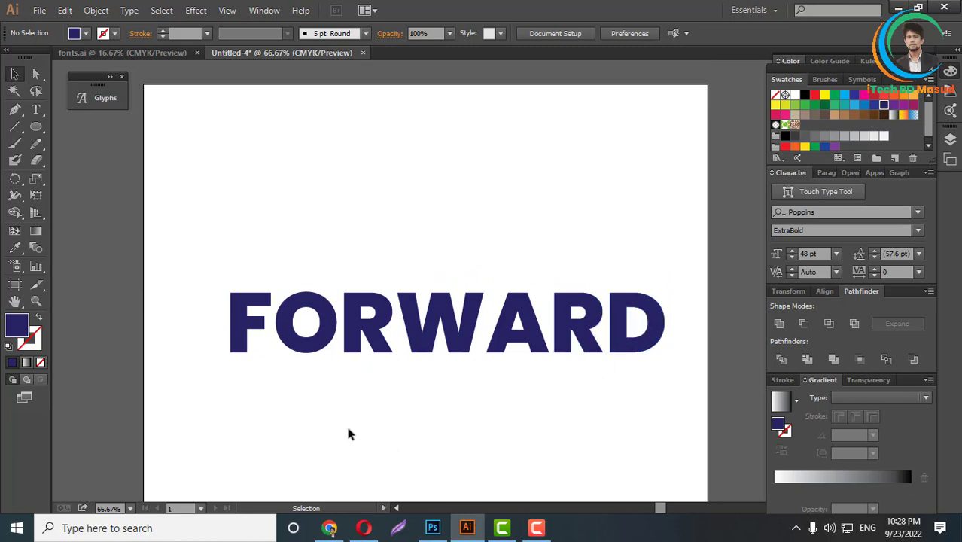
scroll(384, 437, "up", 1)
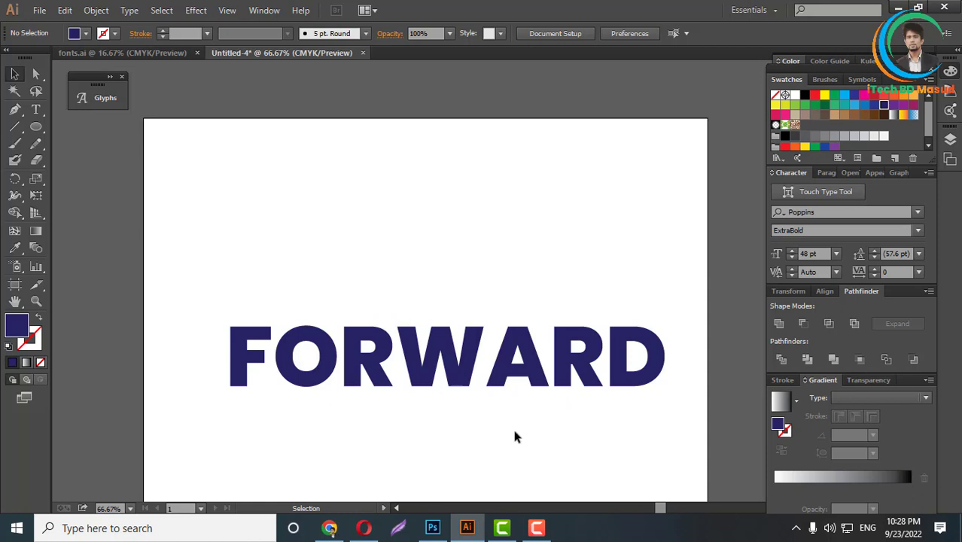
key("ctrl+1")
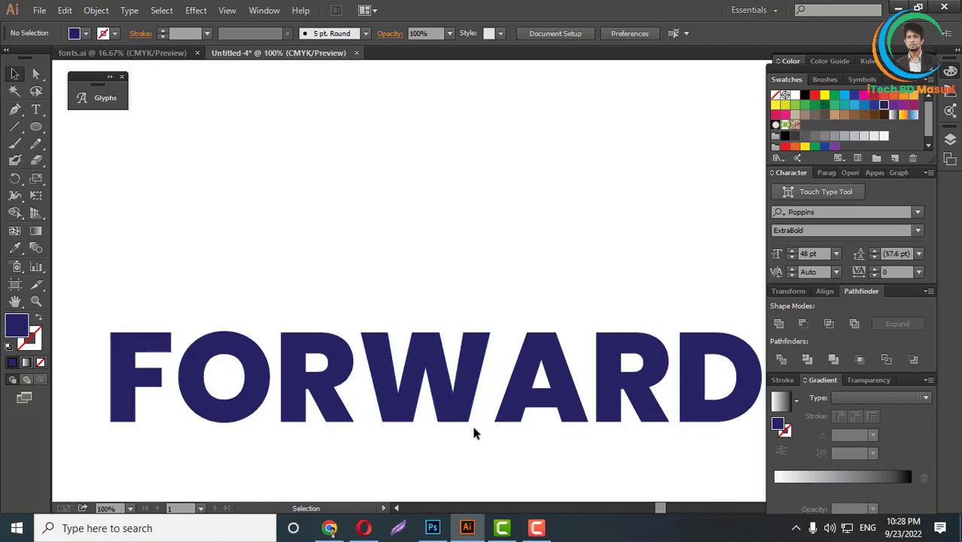
scroll(471, 426, "up", 1)
scroll(367, 421, "down", 1, "alt")
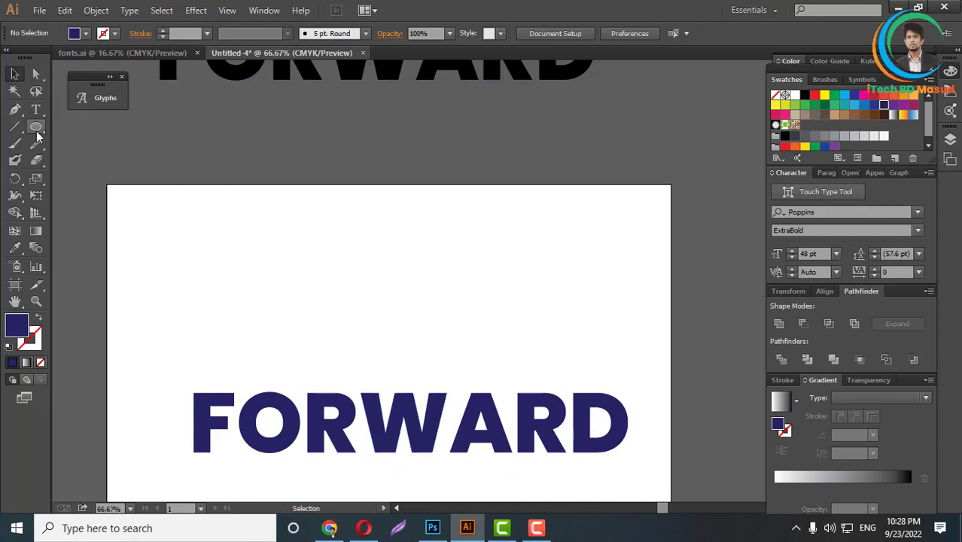
left_click_drag(35, 127, 107, 126)
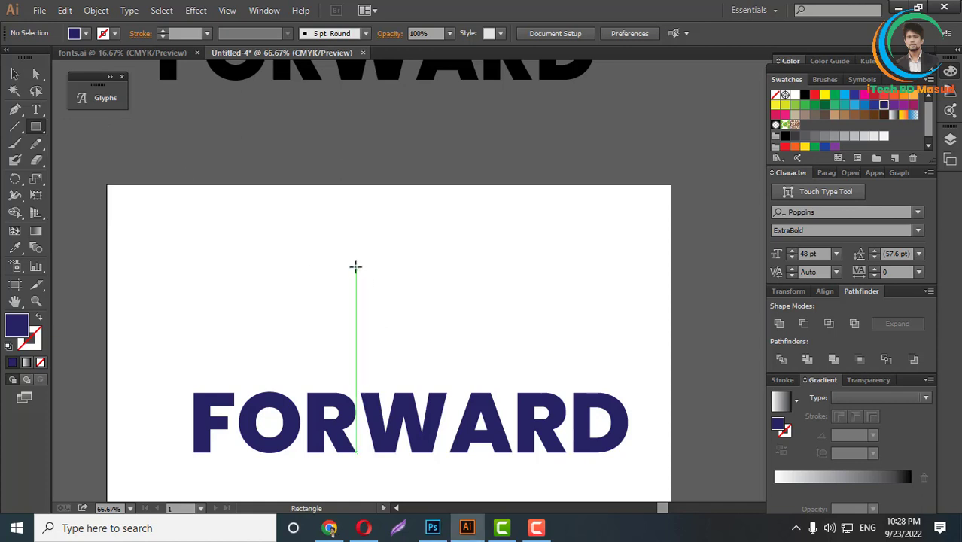
left_click_drag(337, 224, 357, 356)
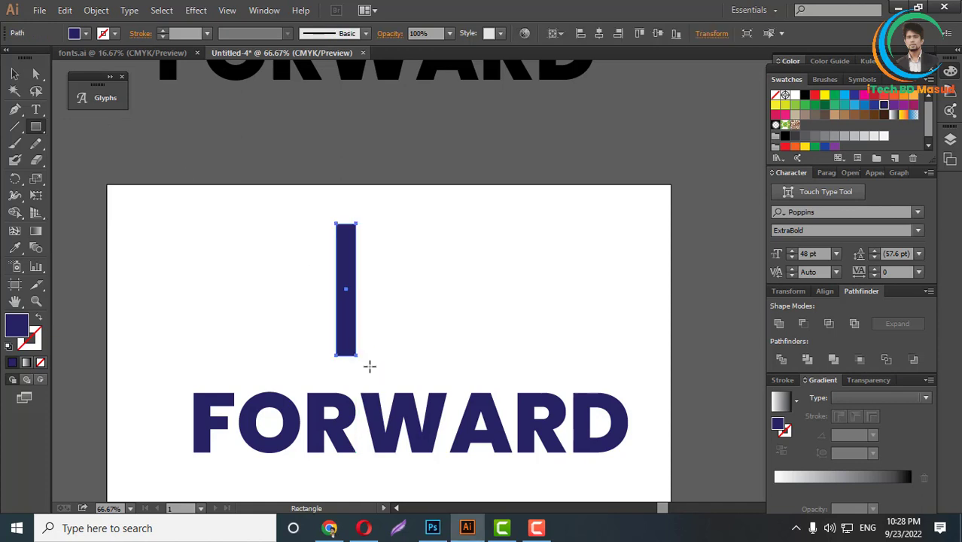
key("v")
left_click(394, 359)
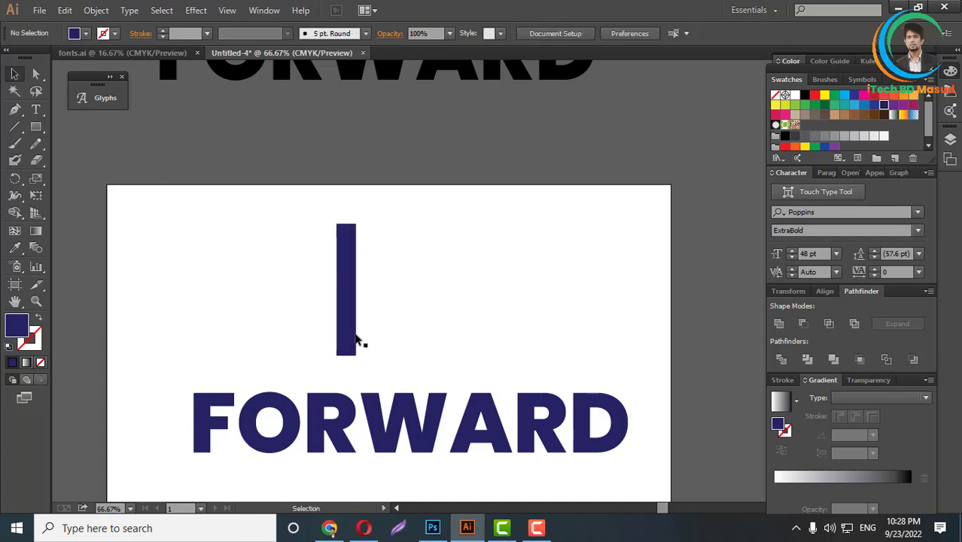
left_click(344, 303)
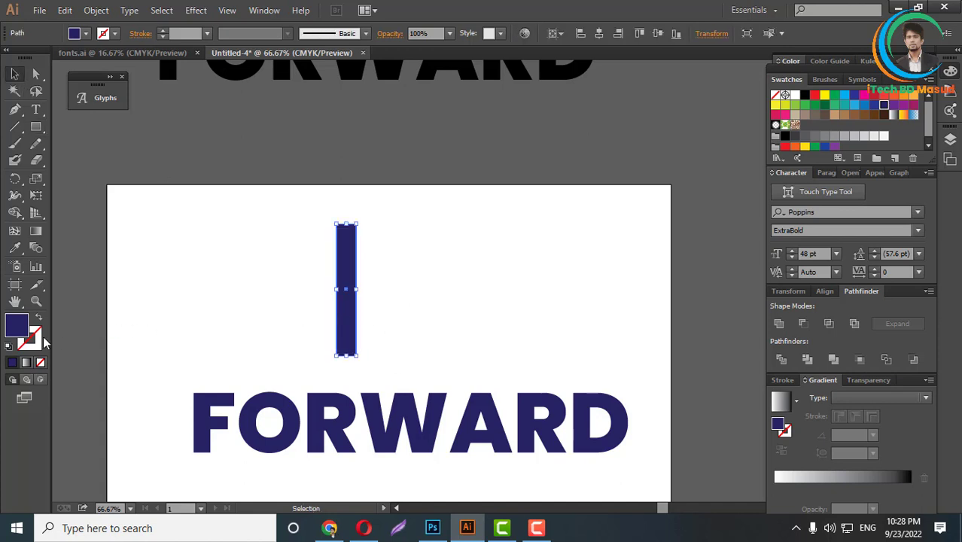
left_click(421, 277)
Draw a dark blue upright triangle beside the rectangle with the Star tool reduced to three points
left_click_drag(35, 130, 84, 199)
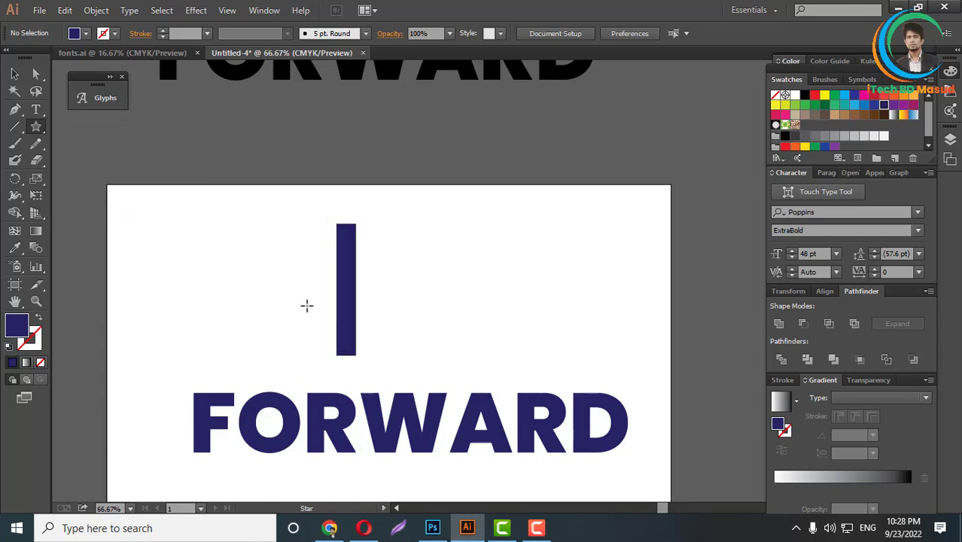
left_click_drag(37, 127, 98, 194)
scroll(490, 323, "up", 1)
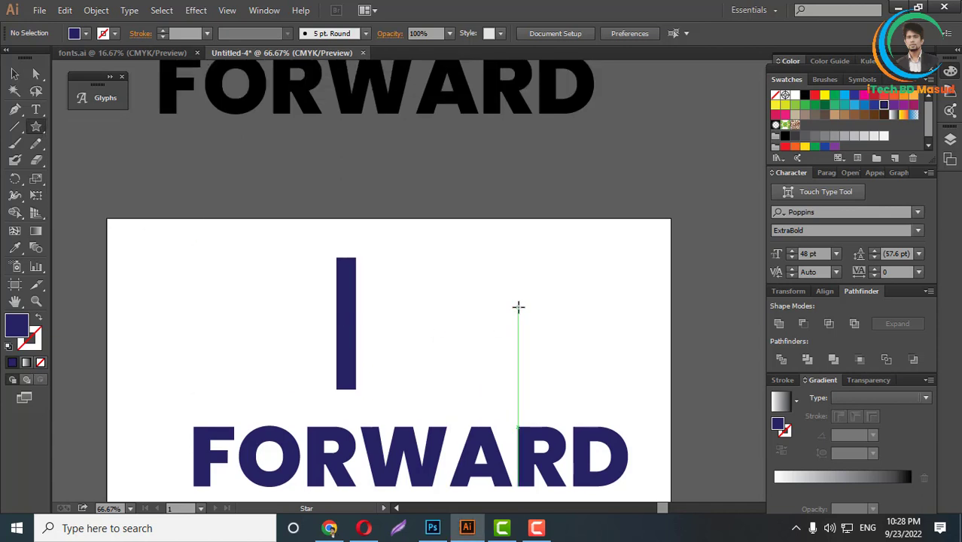
left_click_drag(459, 274, 553, 334)
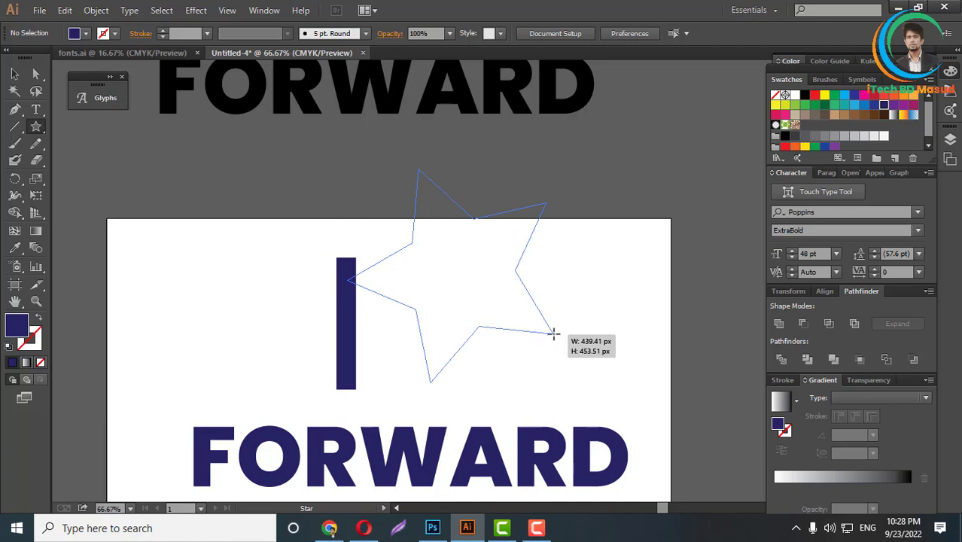
key("Down")
key("Down")
left_click_drag(553, 334, 554, 334)
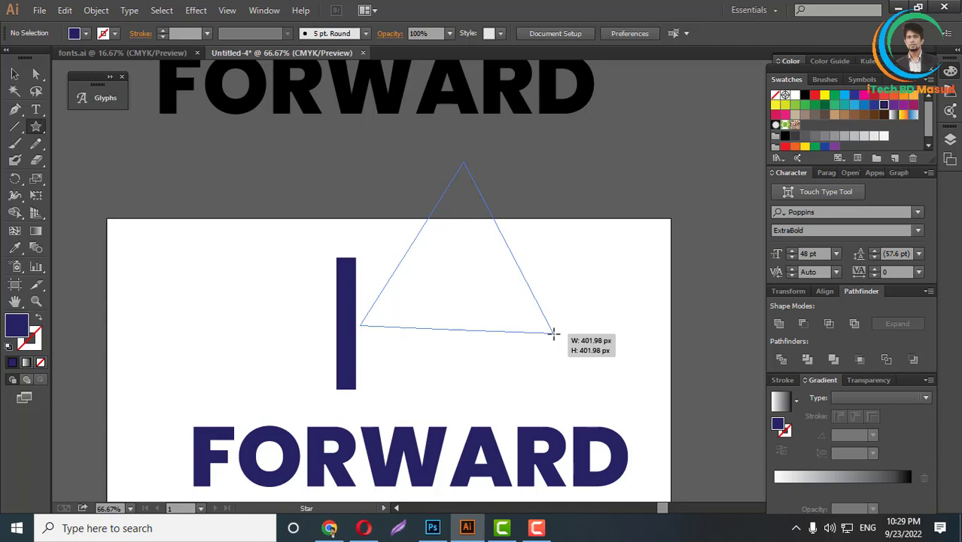
key("Up")
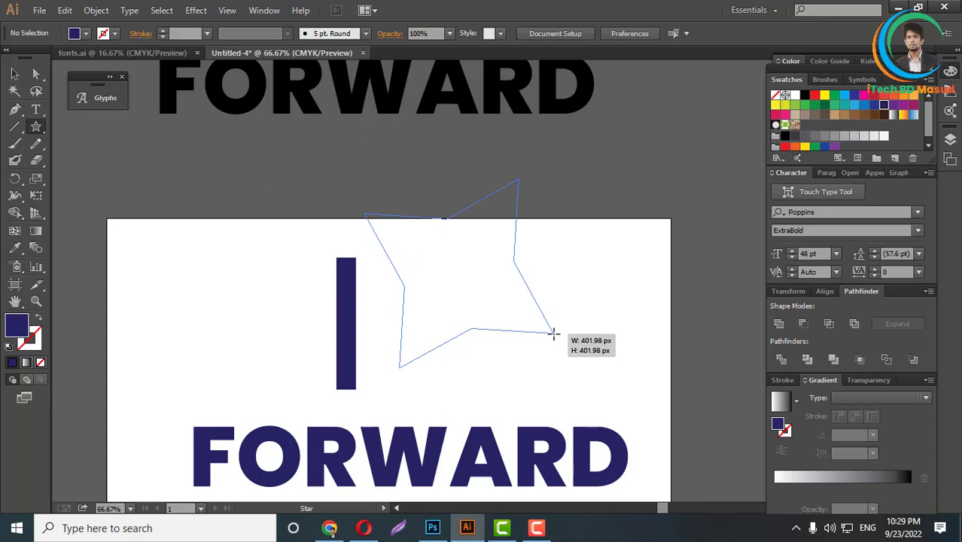
key("Down")
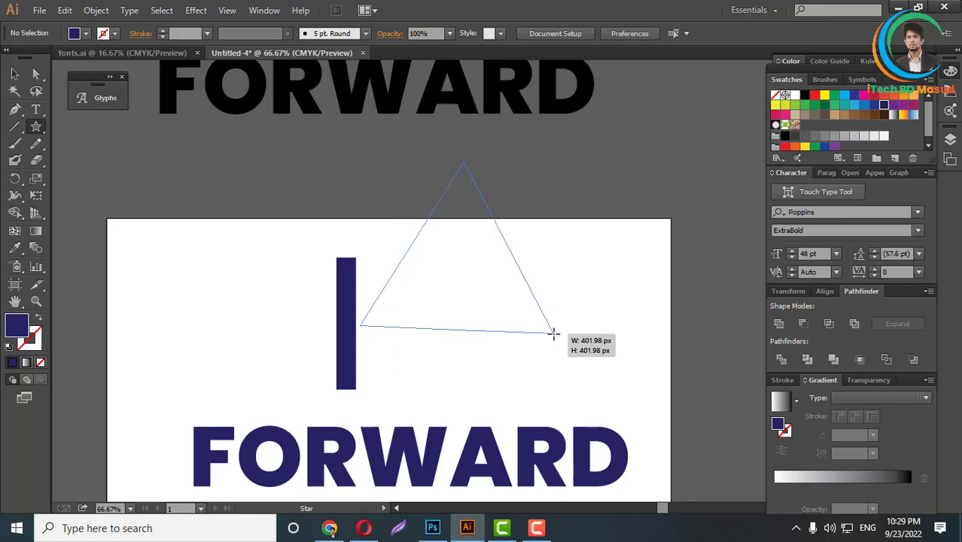
left_click_drag(553, 332, 559, 333)
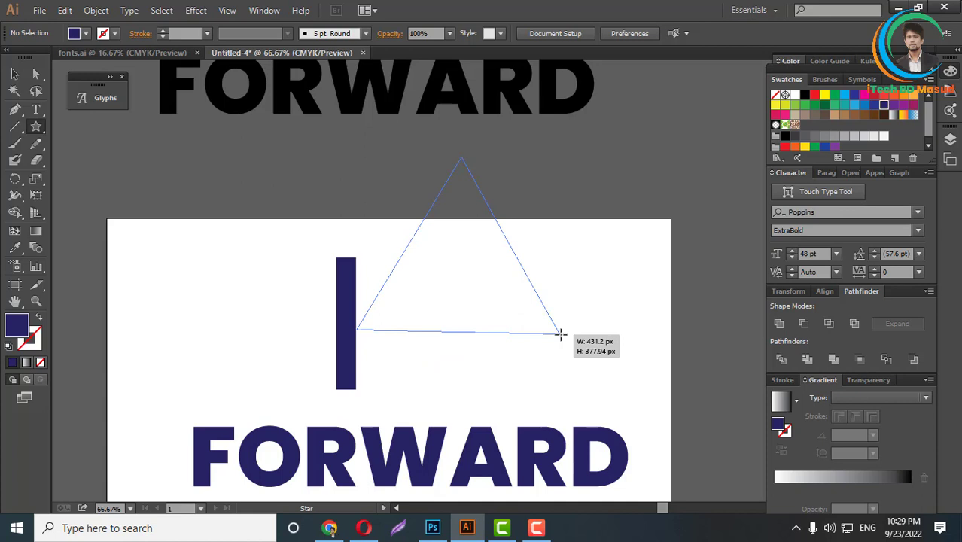
left_click_drag(560, 333, 560, 333)
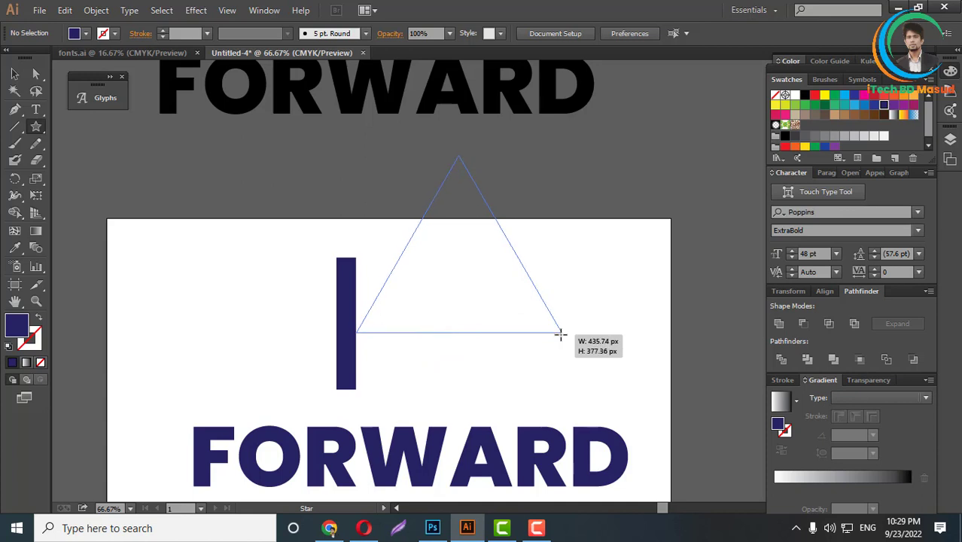
left_click_drag(560, 333, 507, 318)
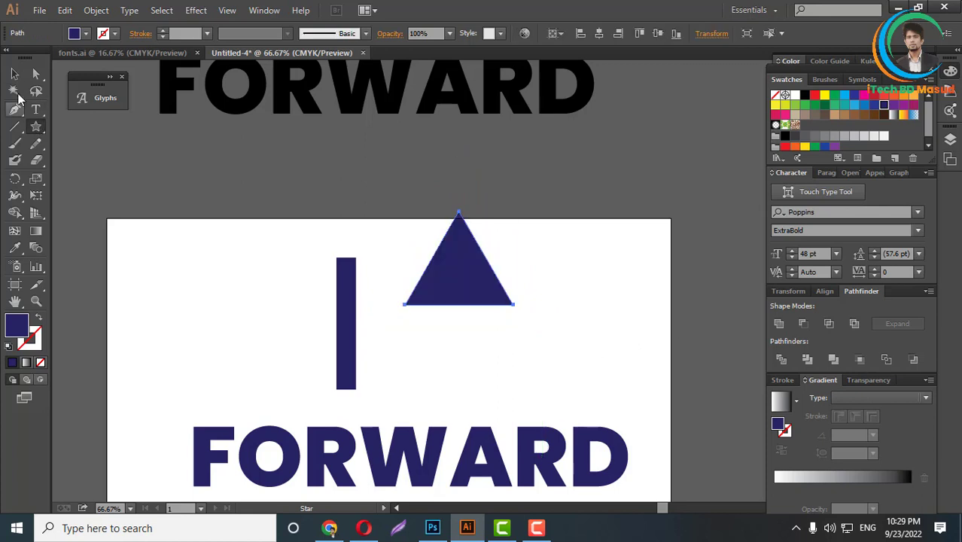
Place the triangle over the upper end of the rectangle and shrink it to arrowhead size, then deselect it
left_click(14, 74)
left_click(516, 250)
left_click_drag(479, 278, 361, 242)
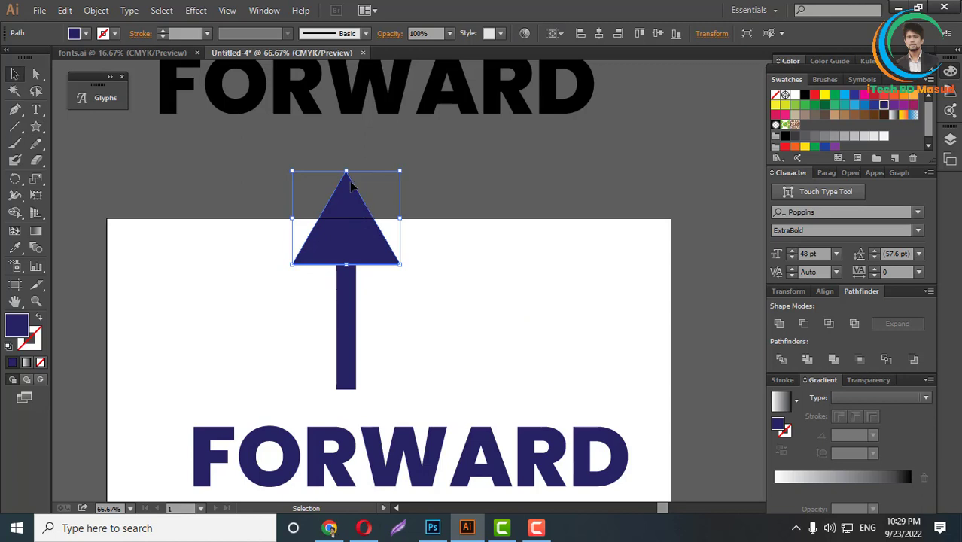
left_click_drag(347, 172, 349, 217)
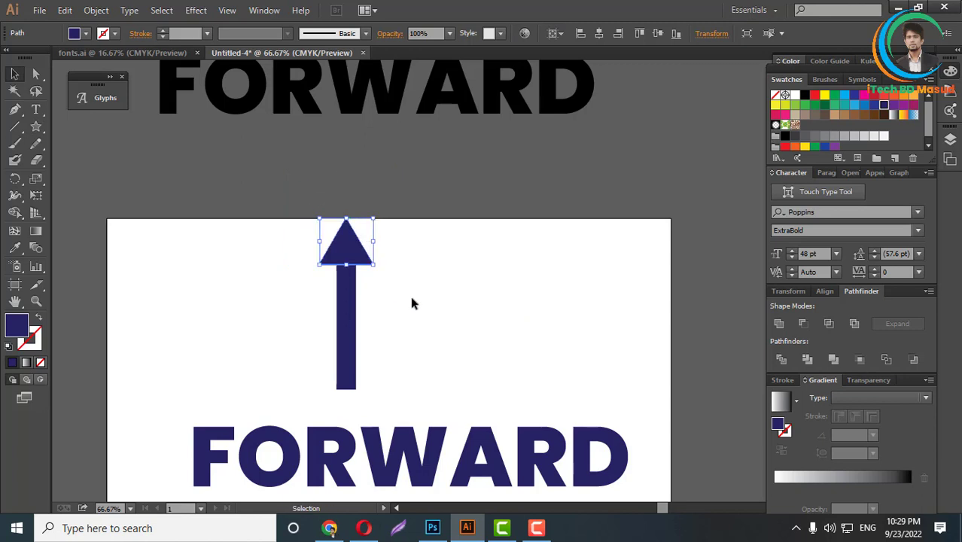
left_click(382, 295)
Select the triangle and the rectangle and center both horizontally on the artboard
left_click(349, 241)
left_click_drag(236, 225, 521, 321)
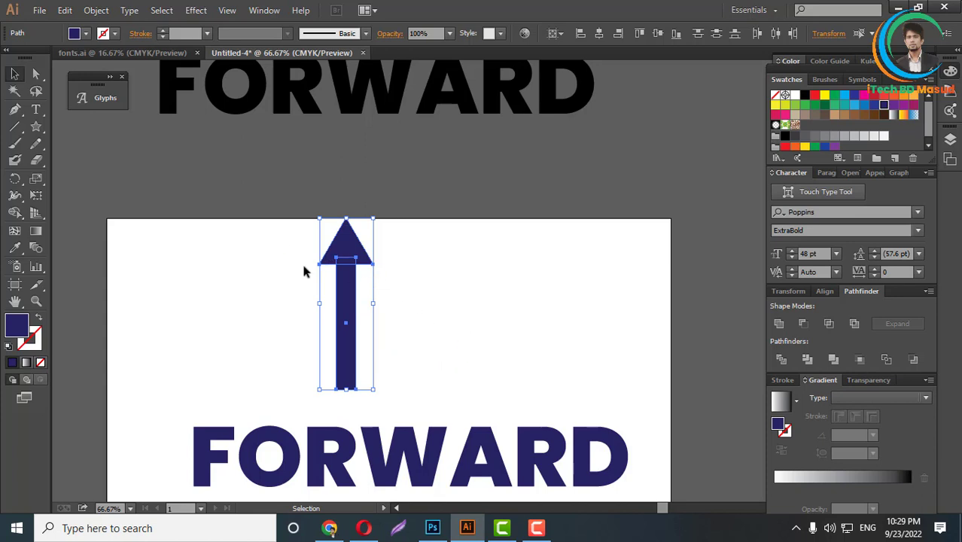
left_click(599, 33)
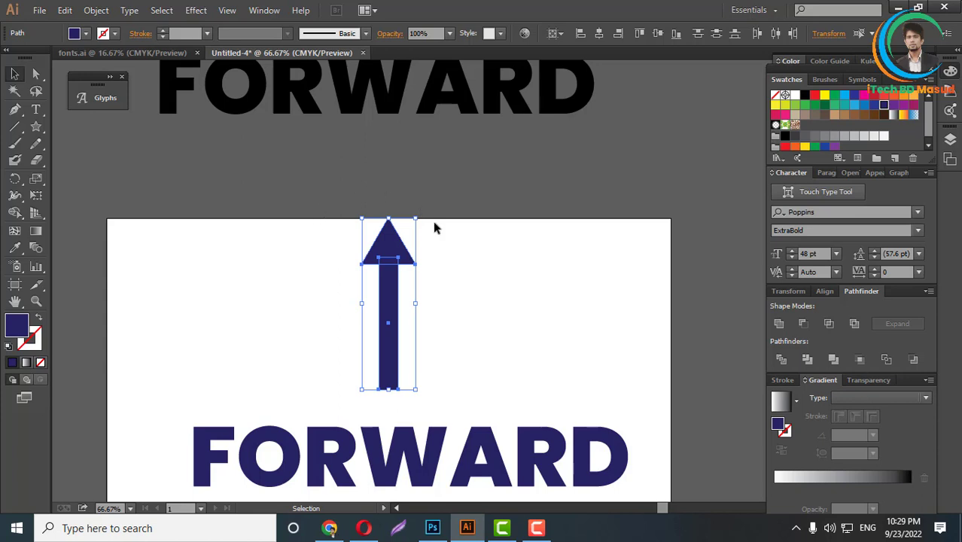
Unite the triangle and the rectangle into a single arrow shape and deselect it
left_click_drag(297, 225, 565, 339)
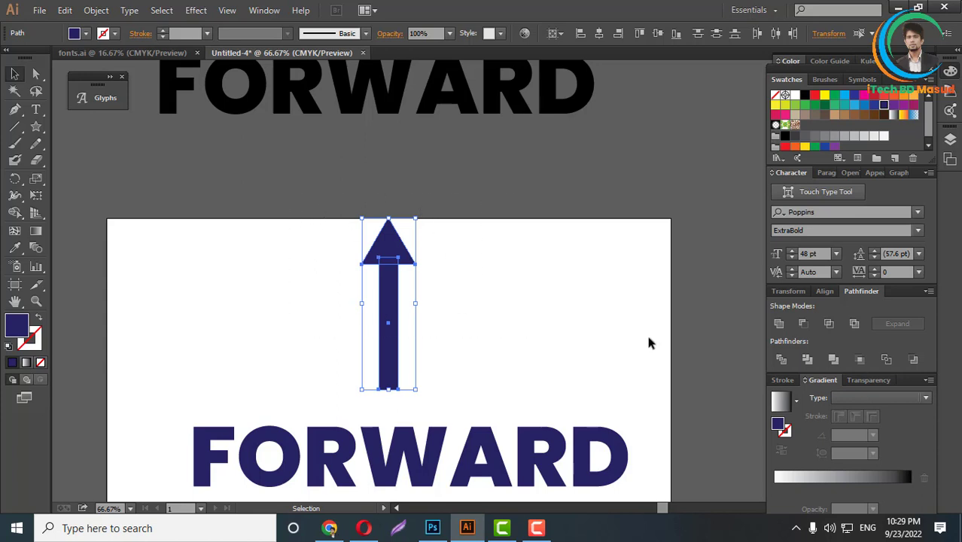
left_click(779, 324)
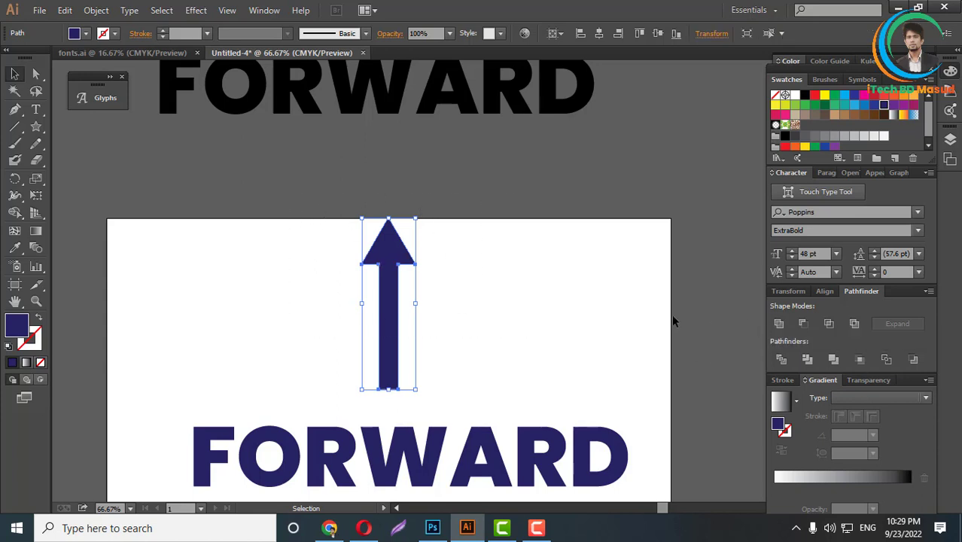
left_click(451, 271)
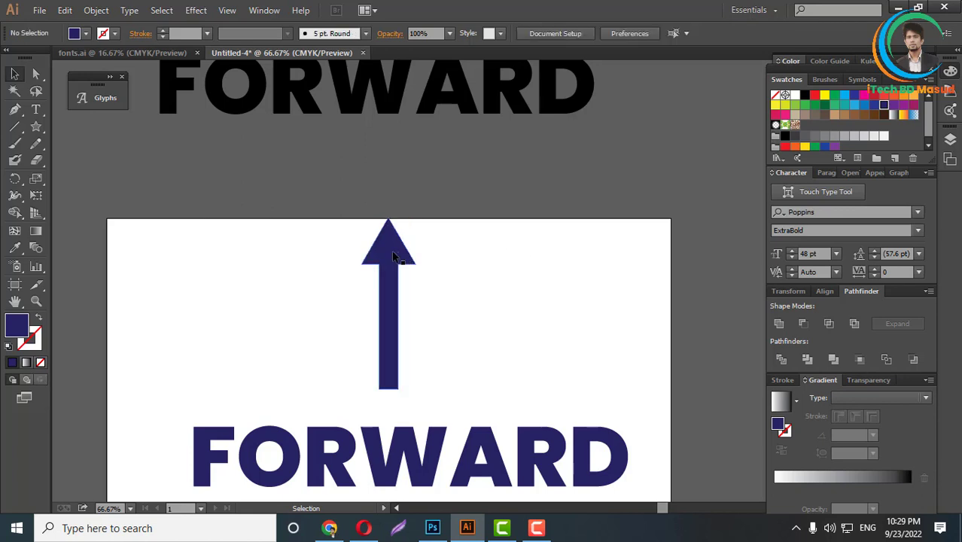
Rotate the arrow 90° clockwise so that it points right
left_click(391, 230)
key("ctrl+shift+b")
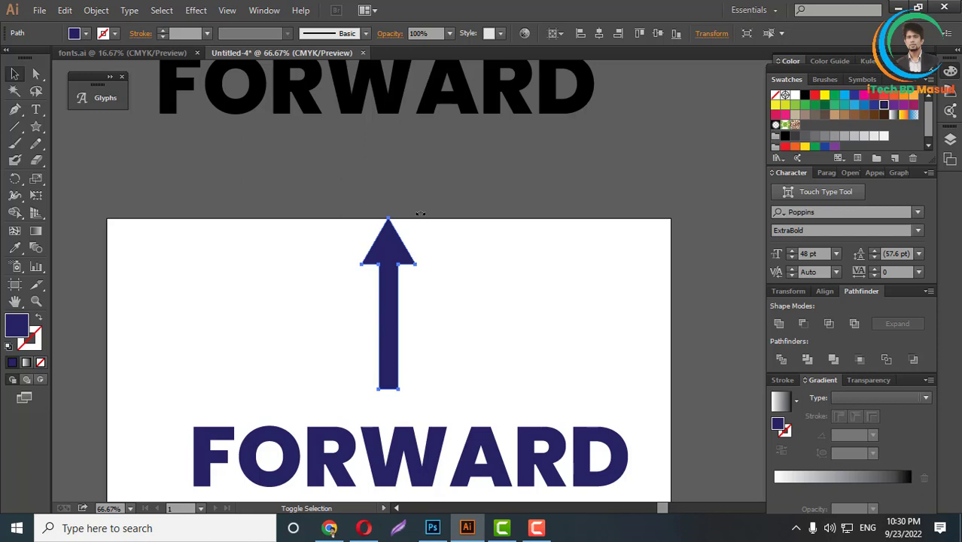
left_click_drag(420, 215, 532, 376)
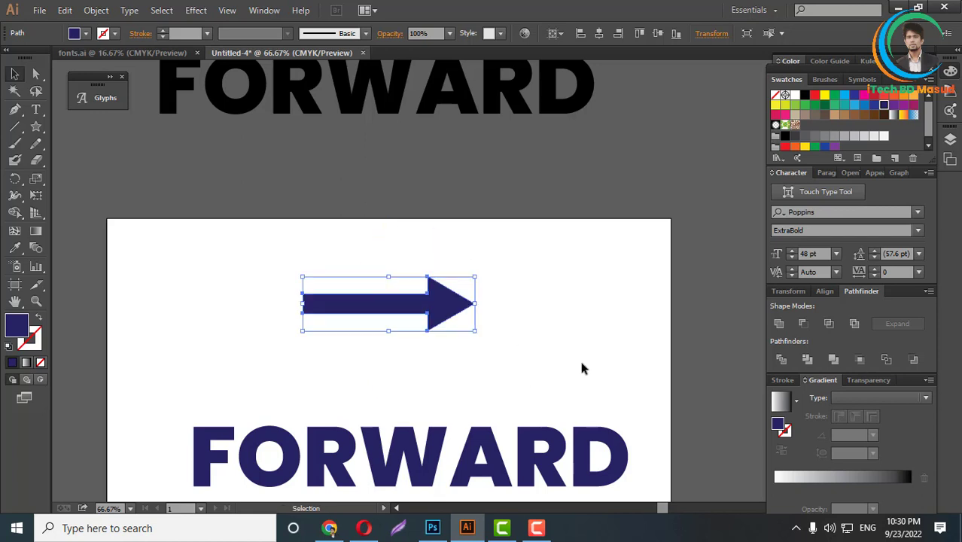
left_click(572, 339)
Scale the arrow down proportionally and move it onto the first R of FORWARD, with its head in the letter's counter
scroll(570, 335, "down", 3)
left_click(444, 230)
scroll(444, 230, "up", 2)
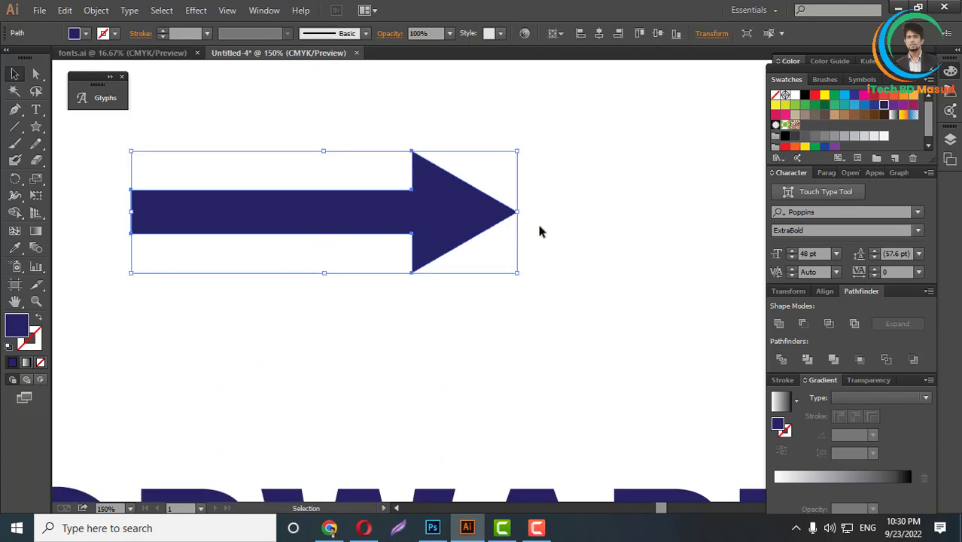
left_click_drag(519, 213, 372, 211)
scroll(456, 248, "down", 3)
scroll(365, 128, "down", 2)
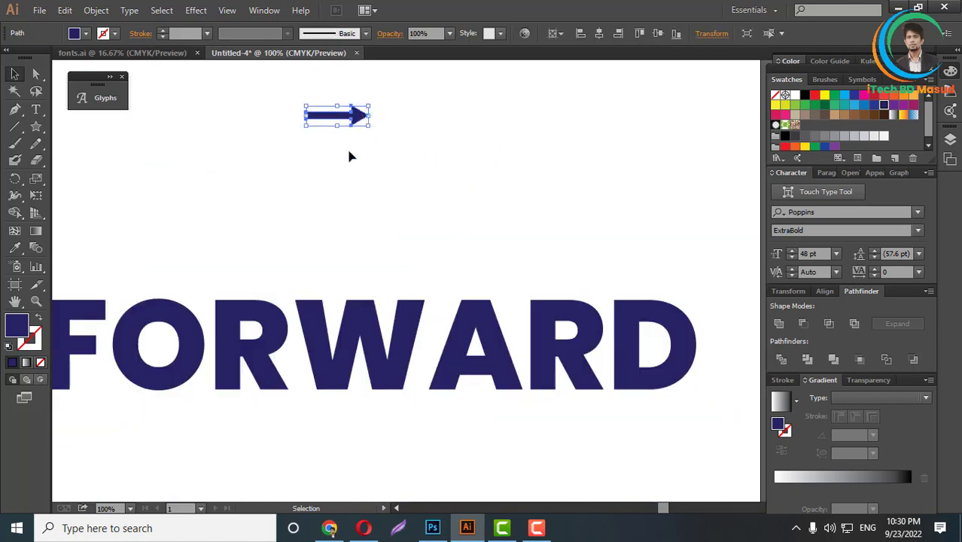
left_click_drag(361, 117, 253, 332)
scroll(147, 335, "up", 4)
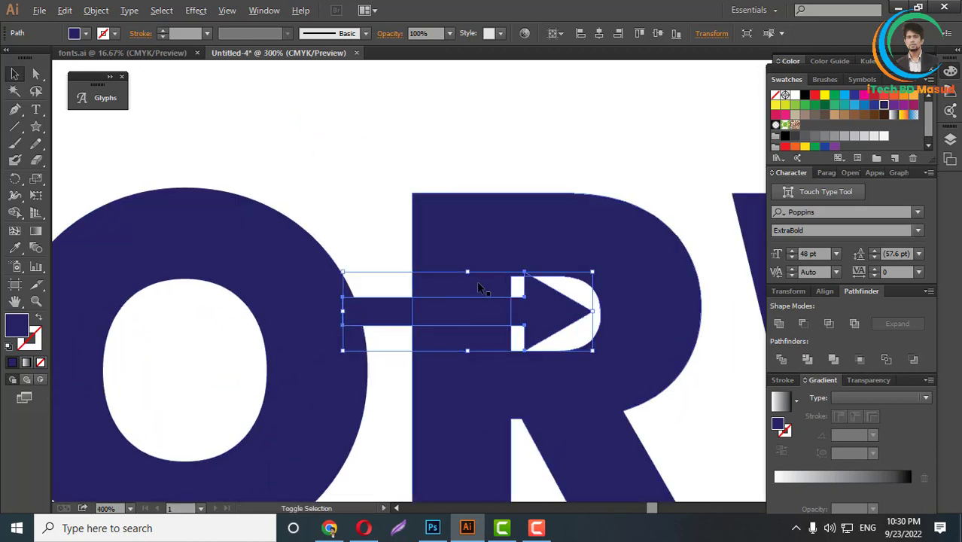
Fill the arrow with the red swatch
scroll(481, 284, "down", 2)
left_click(814, 95)
scroll(399, 256, "down", 1)
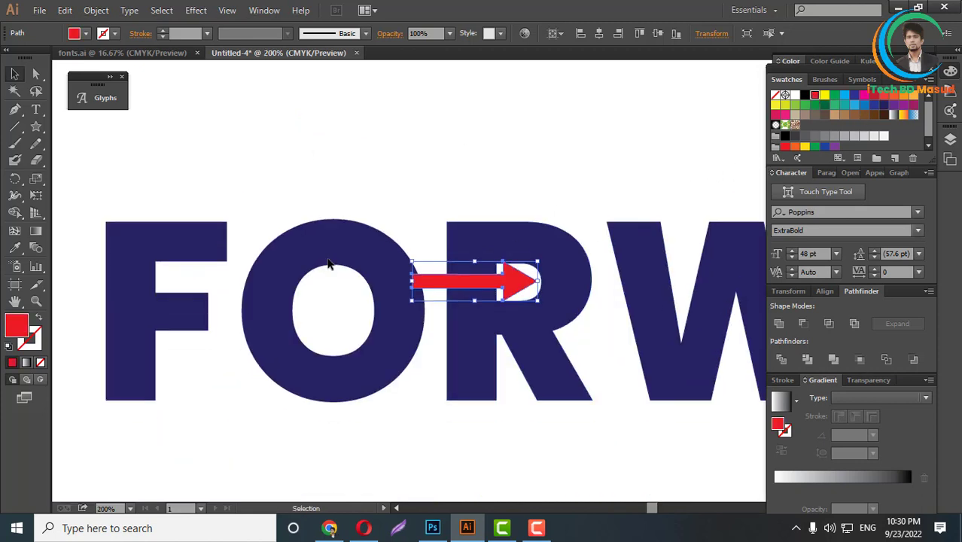
Enlarge the red arrow and position its head over the counter of the first R, then deselect it
left_click_drag(390, 249, 349, 263)
scroll(508, 260, "up", 2)
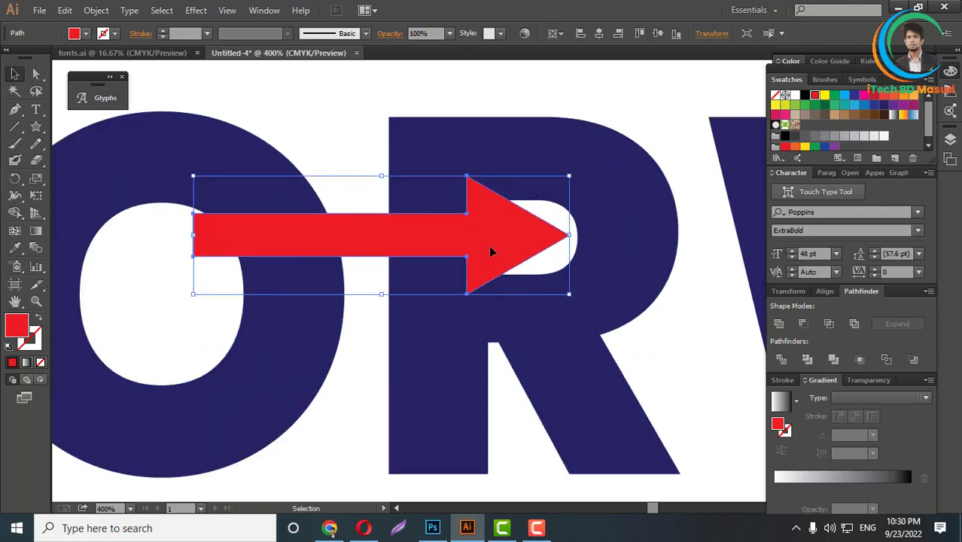
left_click_drag(490, 249, 517, 245)
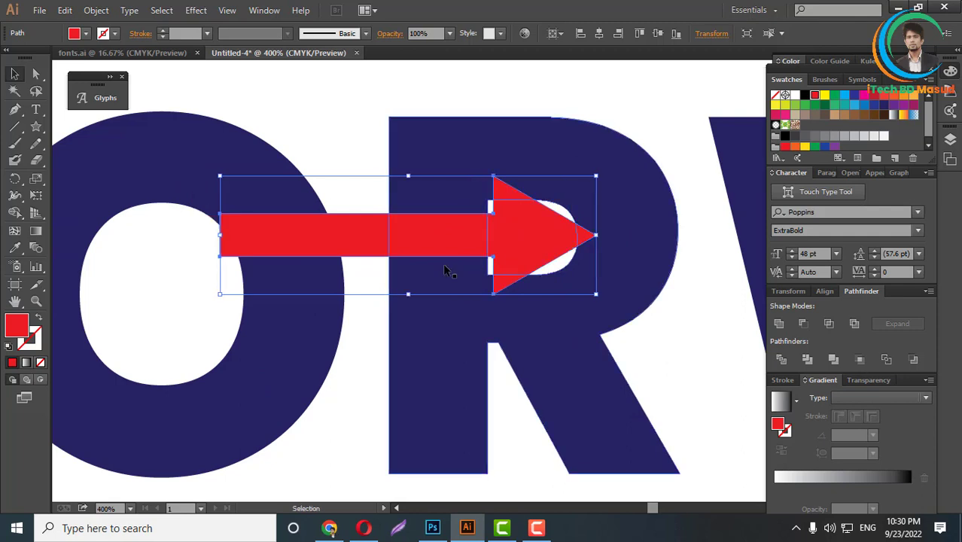
scroll(443, 262, "down", 2)
scroll(522, 329, "up", 1)
left_click(524, 329)
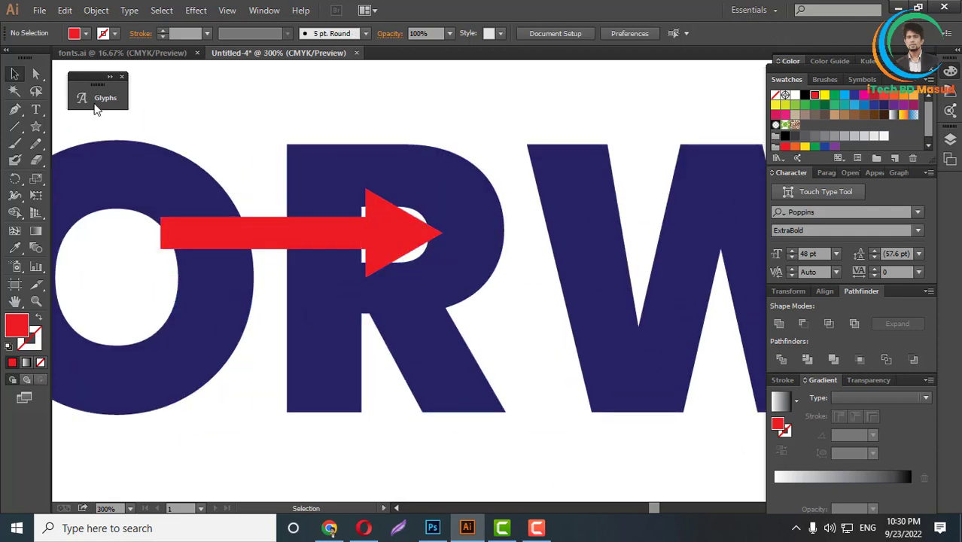
Divide the first R and unite its pieces so that the letter's counter is filled in
left_click(36, 73)
scroll(298, 308, "down", 2)
scroll(385, 353, "up", 2)
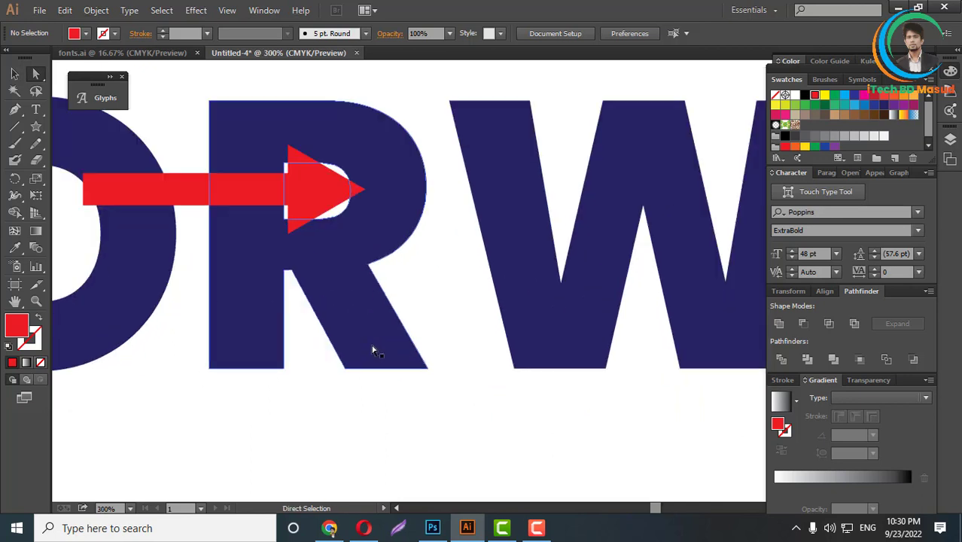
left_click(362, 329)
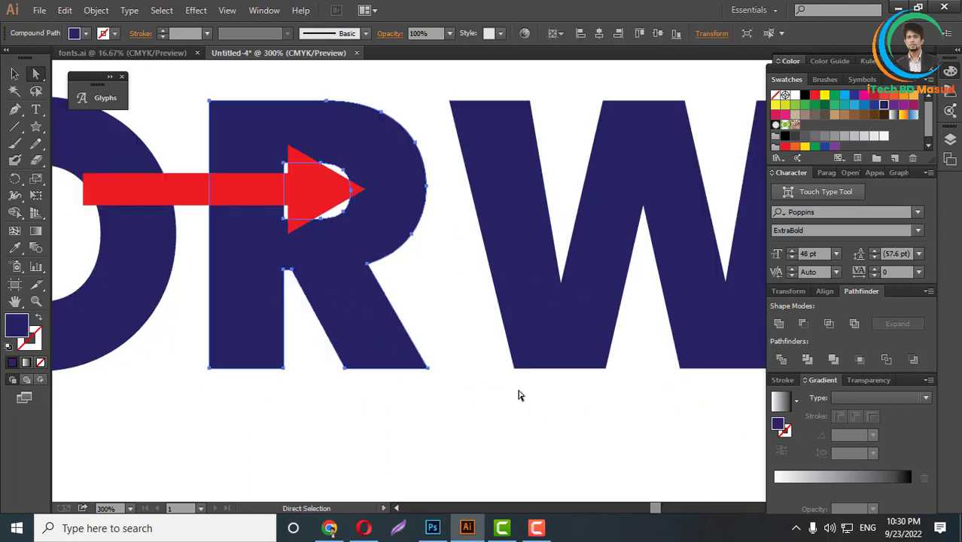
left_click(780, 360)
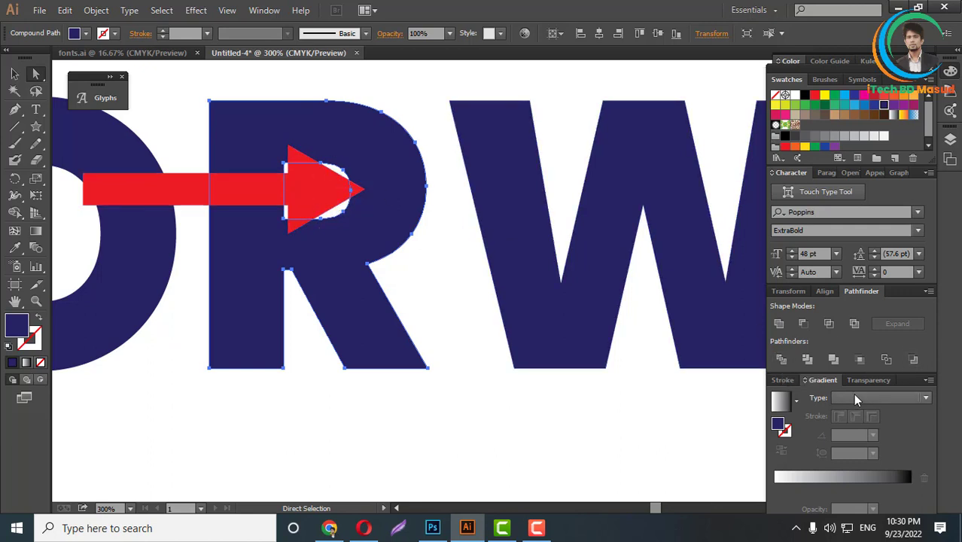
left_click(782, 361)
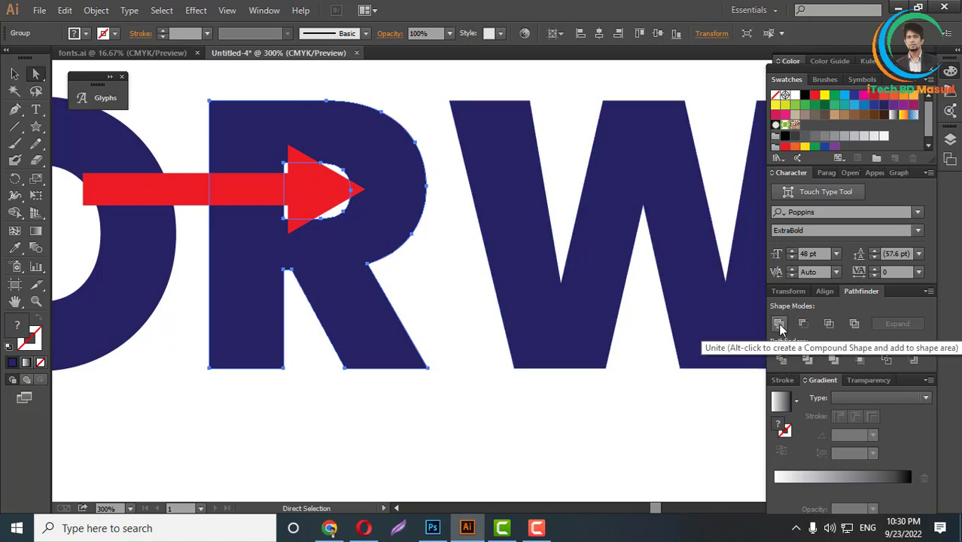
left_click(779, 329)
key("ctrl+1")
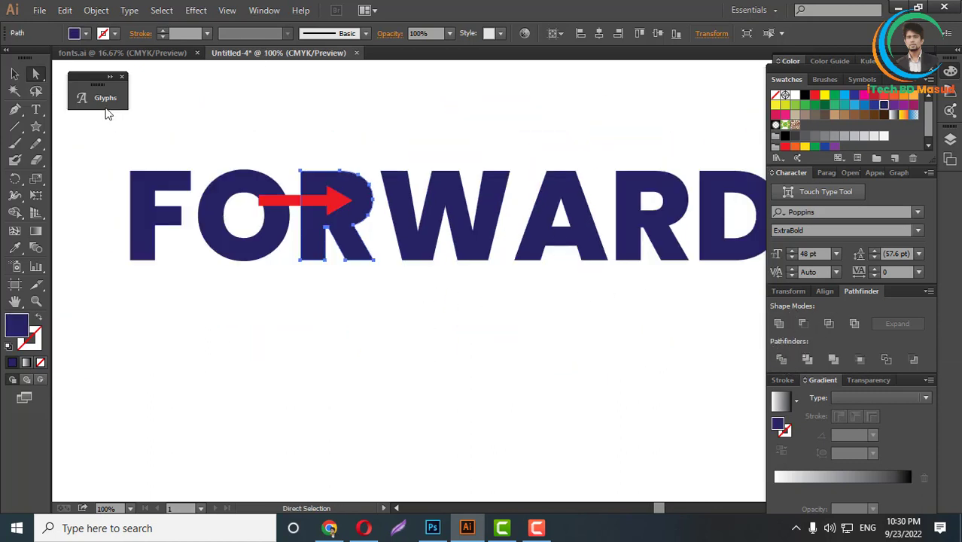
Cut the red arrow out of the solid first R with Minus Front
scroll(358, 215, "up", 3)
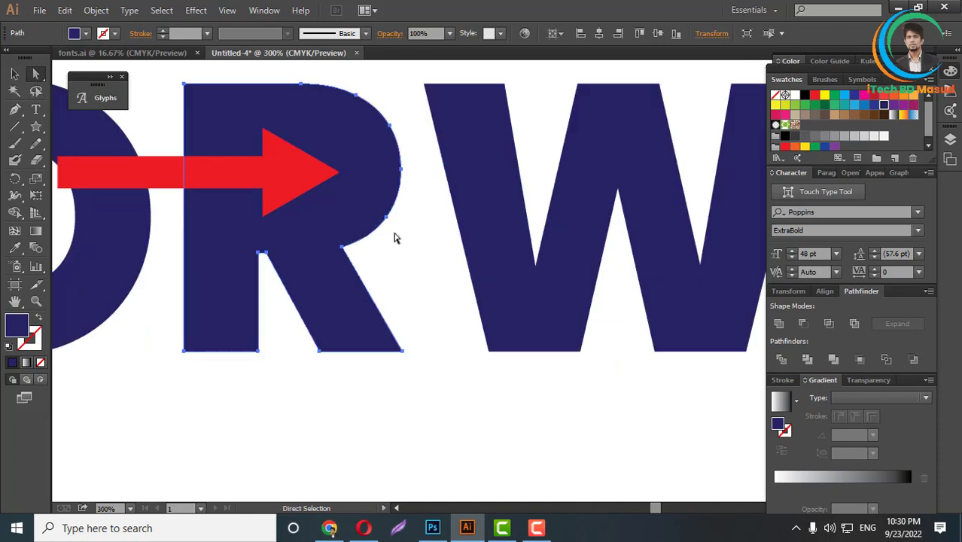
left_click(284, 167)
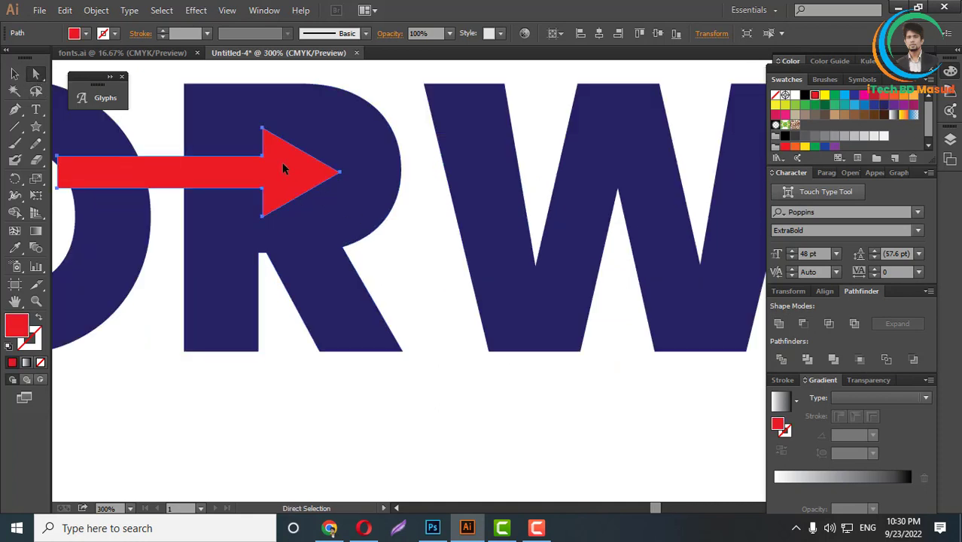
left_click(345, 224, "shift")
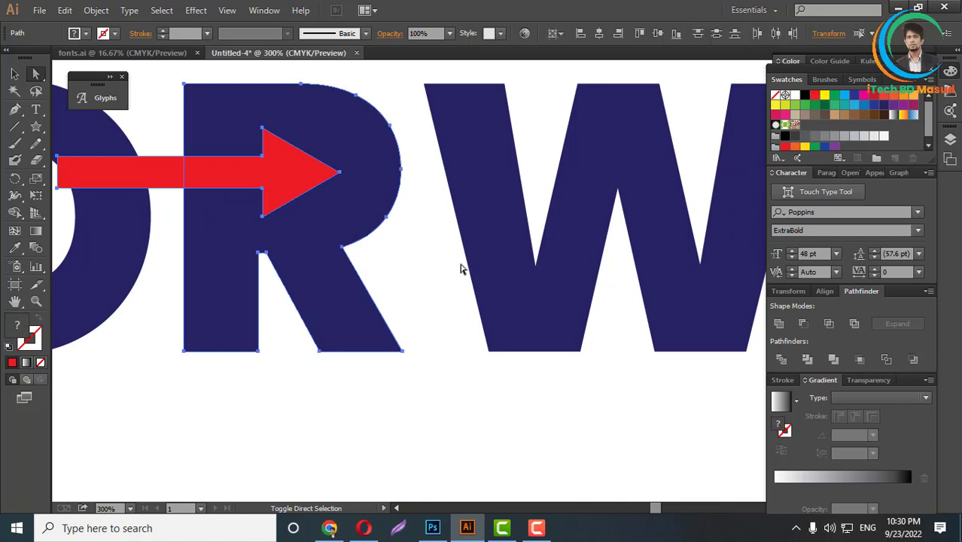
left_click(803, 325)
scroll(249, 197, "down", 4)
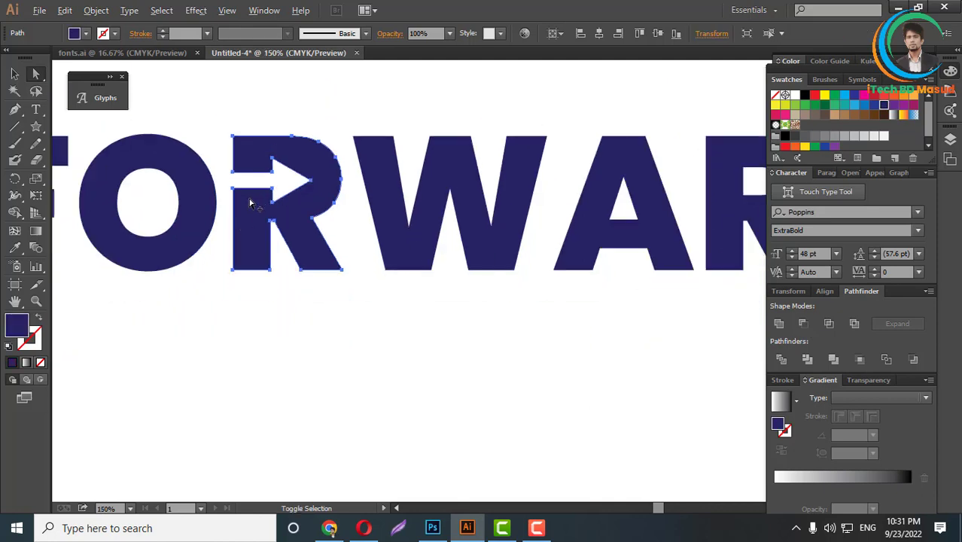
left_click(14, 73)
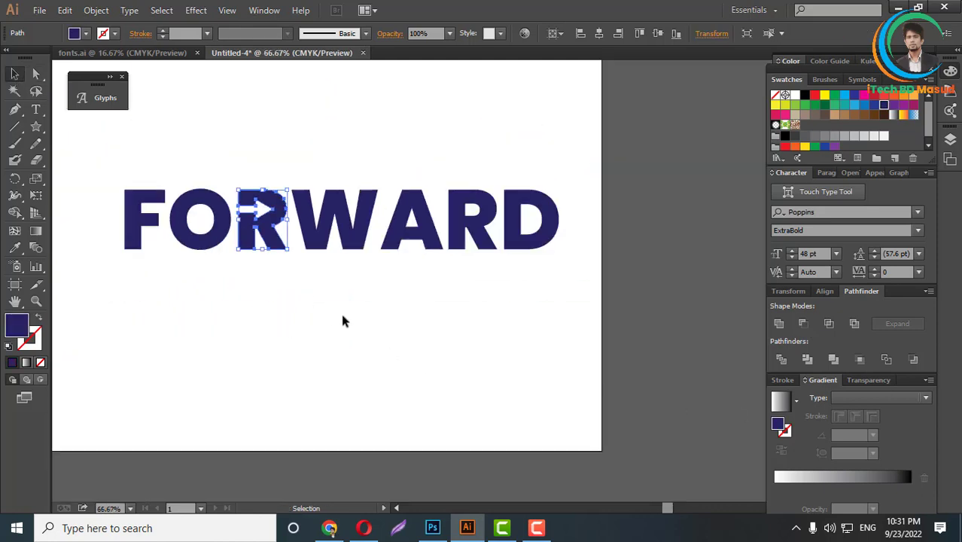
Place a copy of the arrow-cut first R exactly over the second R in FORWARD
left_click(340, 310)
scroll(303, 254, "up", 2)
scroll(188, 249, "up", 1)
left_click(158, 272)
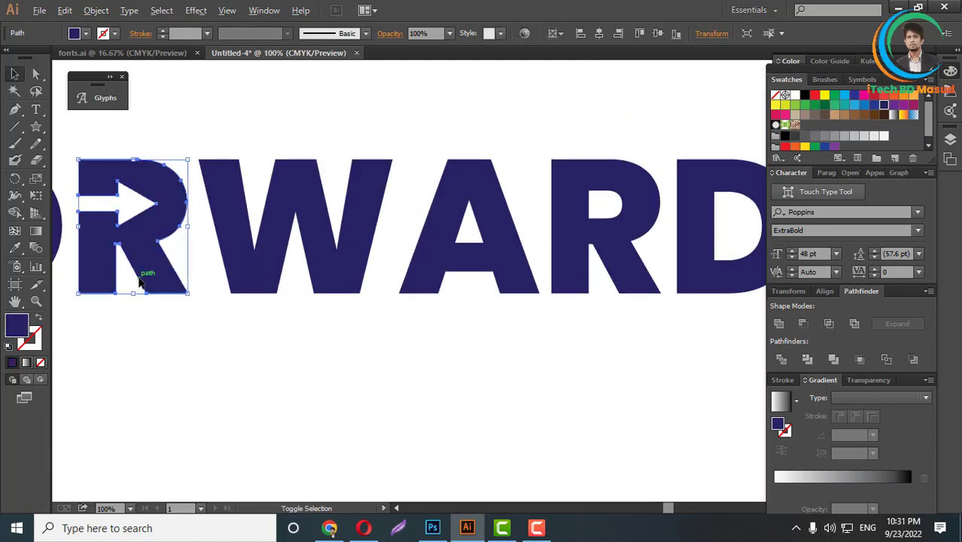
scroll(146, 275, "down", 2)
left_click_drag(134, 281, 352, 271)
scroll(335, 247, "up", 5)
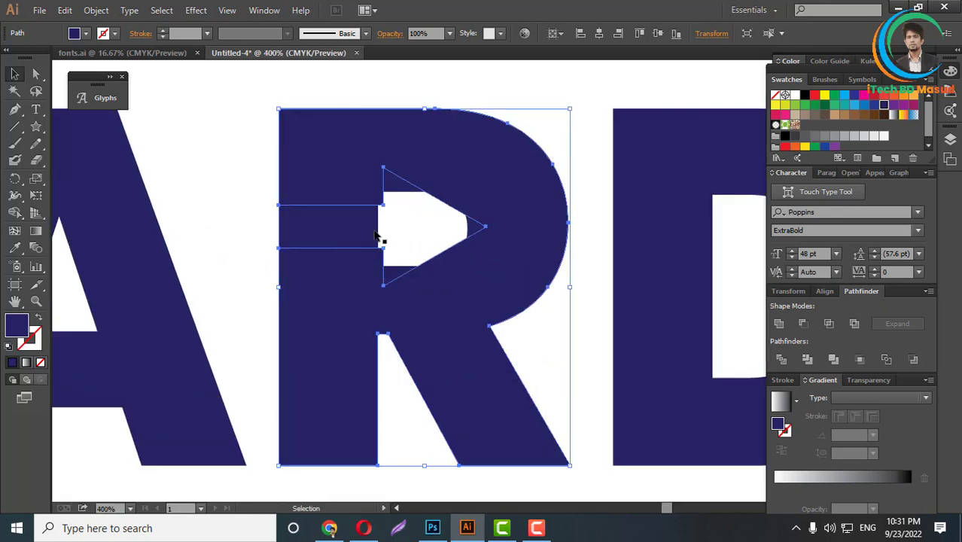
key("ctrl+z")
Ungroup the lettering and delete the original second R beneath the arrow-cut copy
scroll(369, 234, "down", 3)
right_click(368, 233)
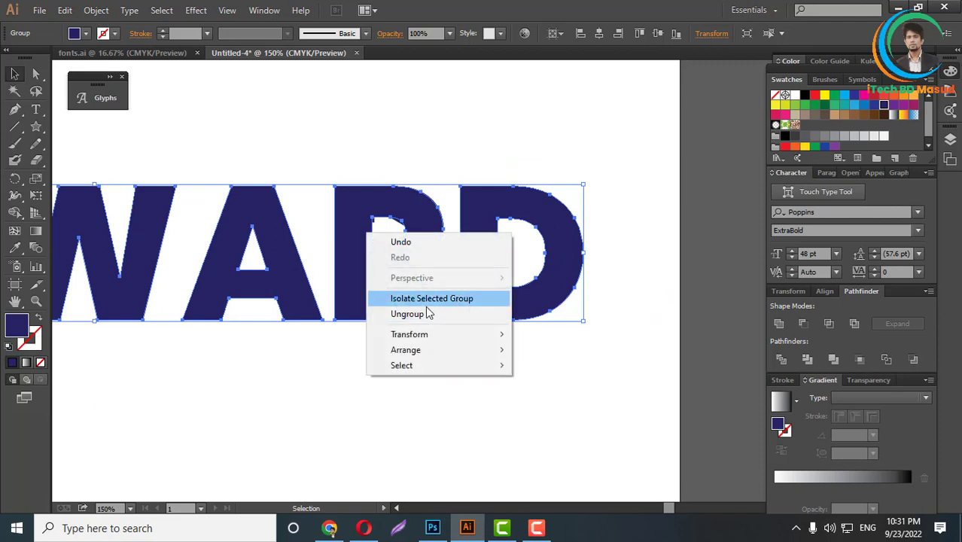
left_click(413, 315)
key("ctrl+shift+a")
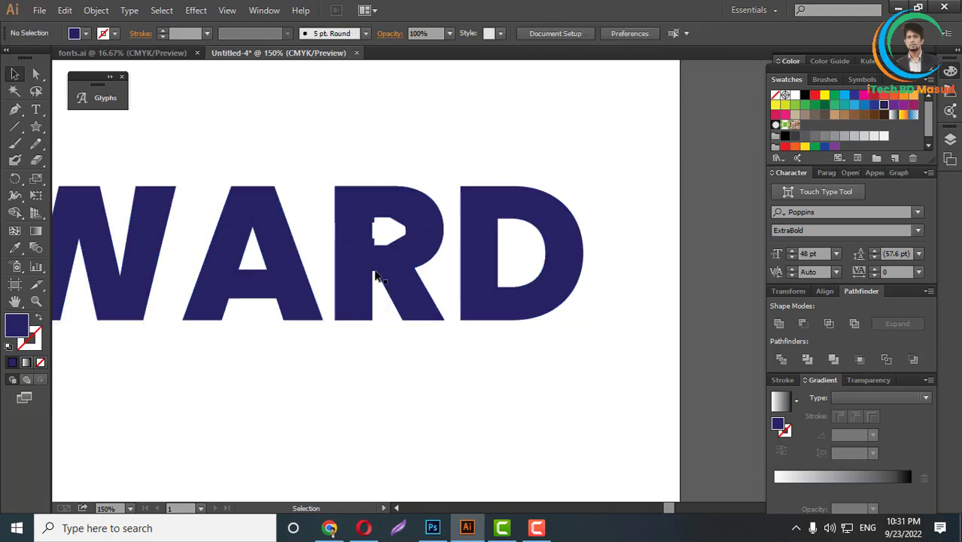
left_click(363, 238)
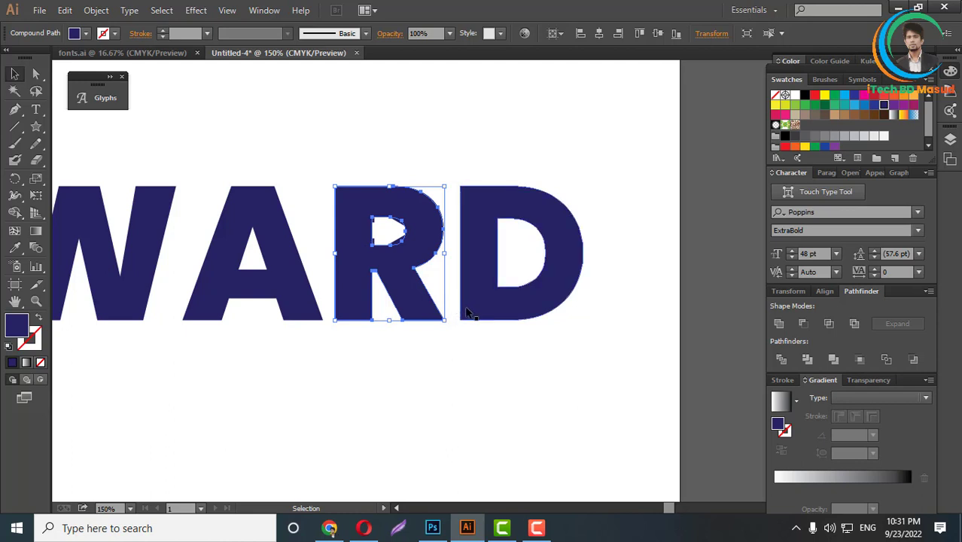
key("ctrl+shift+a")
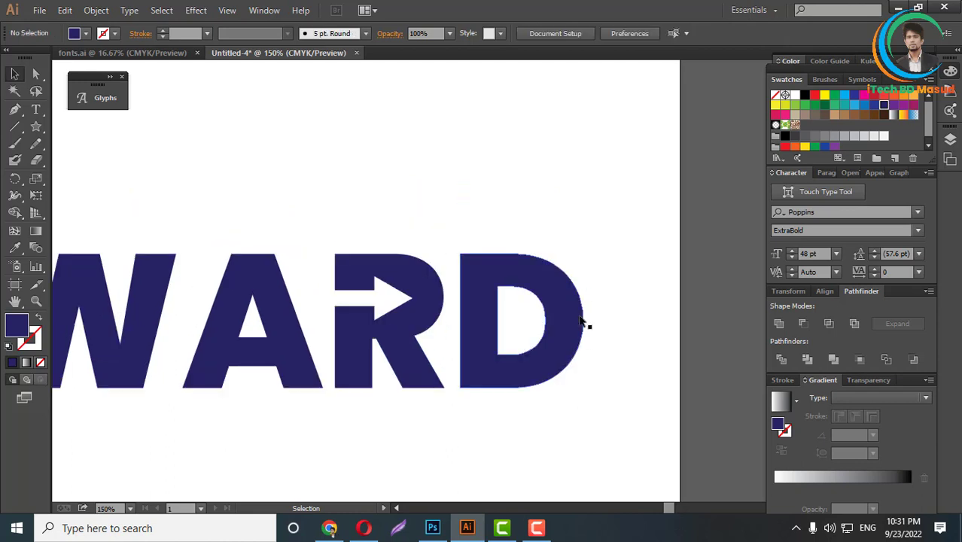
Nudge the letters A, R and D together toward the W to tighten the gap
scroll(527, 335, "down", 3)
scroll(526, 336, "down", 1)
scroll(515, 362, "up", 3)
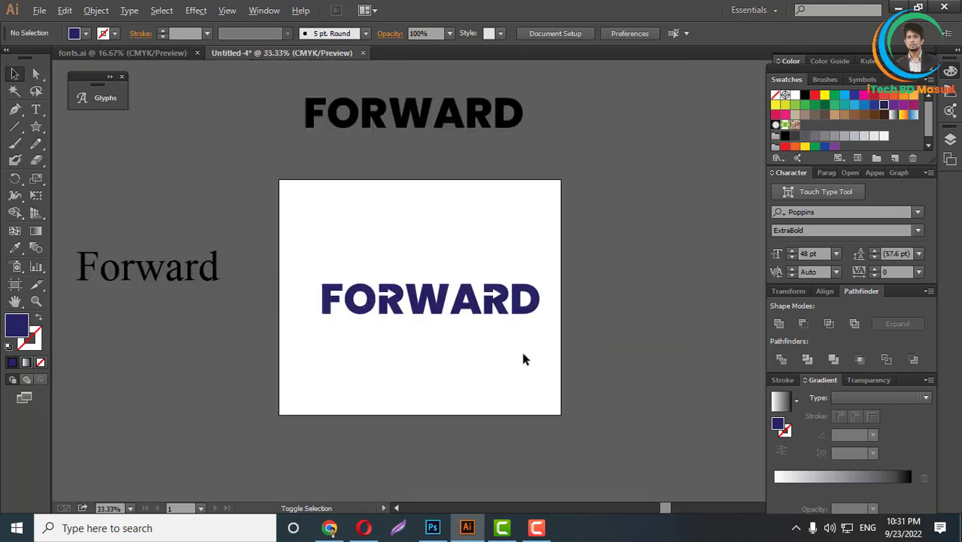
left_click_drag(410, 241, 584, 337)
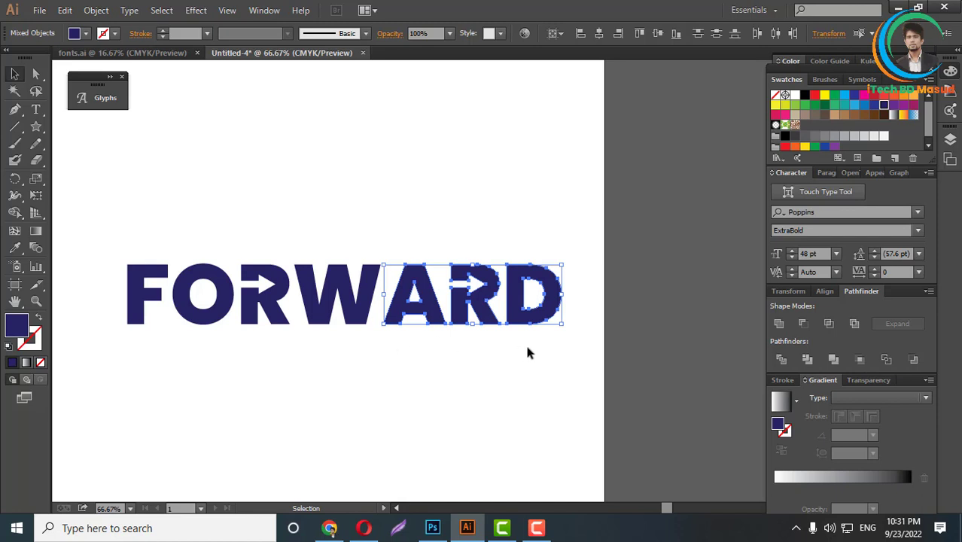
key("Left")
key("Left")
key("Left")
key("Left")
key("Left")
key("Left")
key("Left")
key("Left")
key("Left")
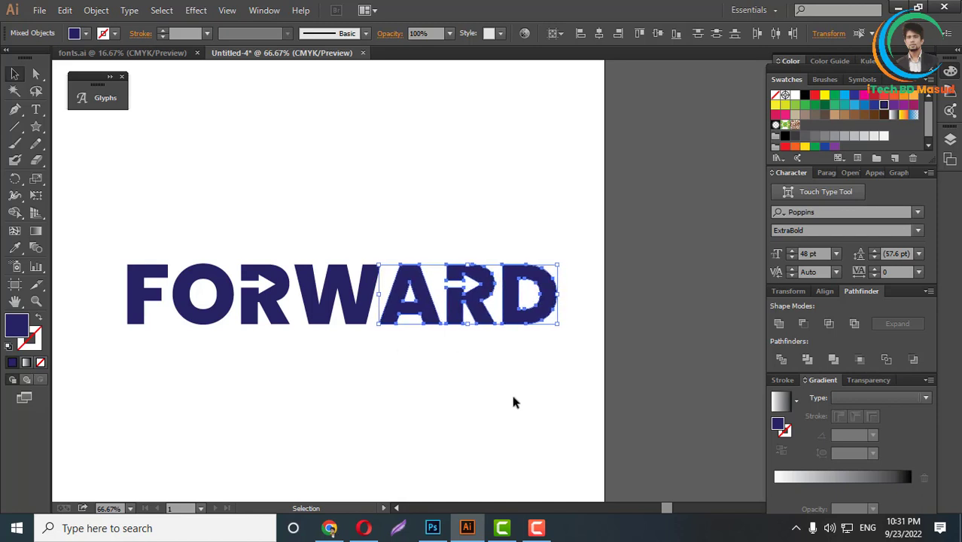
key("Left")
key("Left")
left_click(461, 388)
scroll(422, 308, "up", 1)
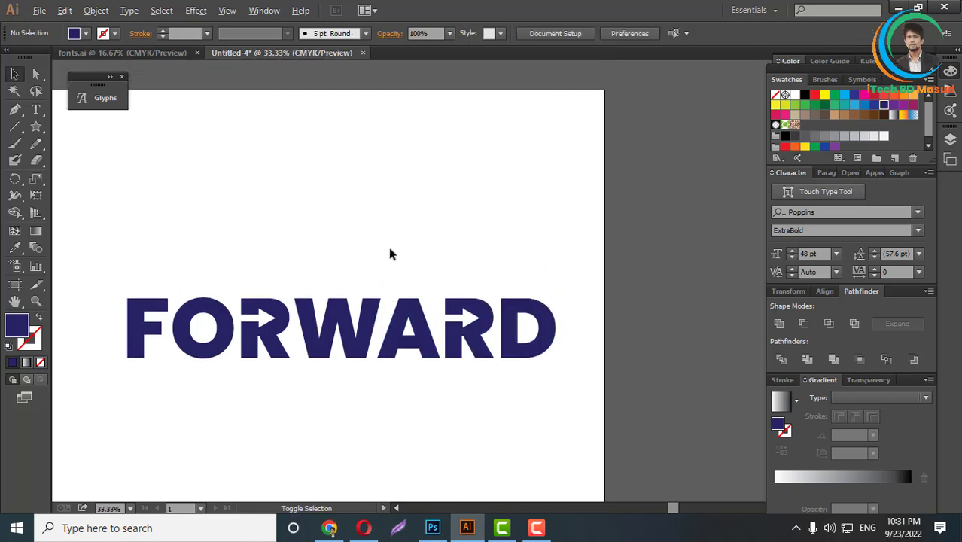
Group all letters of the navy FORWARD wordmark, then deselect it
scroll(390, 254, "down", 2)
scroll(345, 280, "up", 4)
left_click_drag(167, 239, 715, 355)
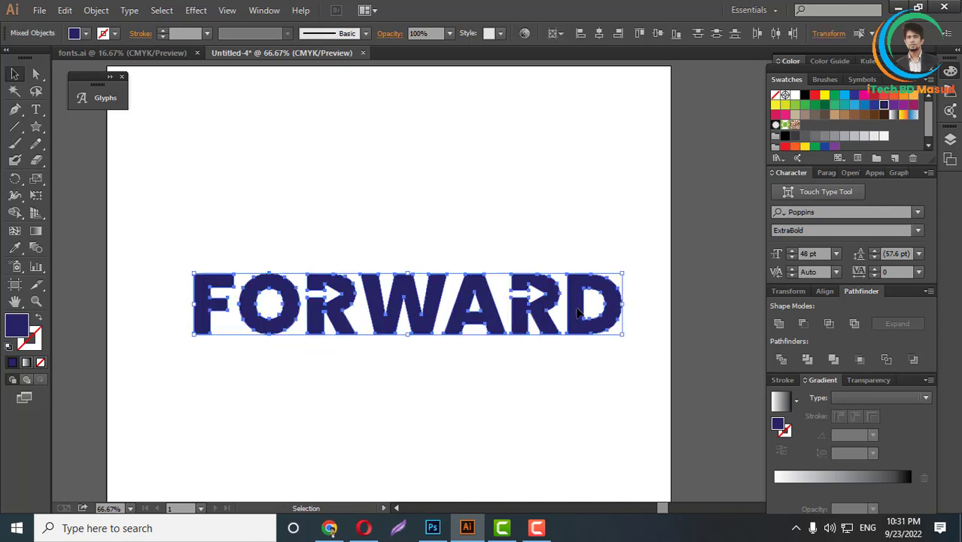
right_click(578, 313)
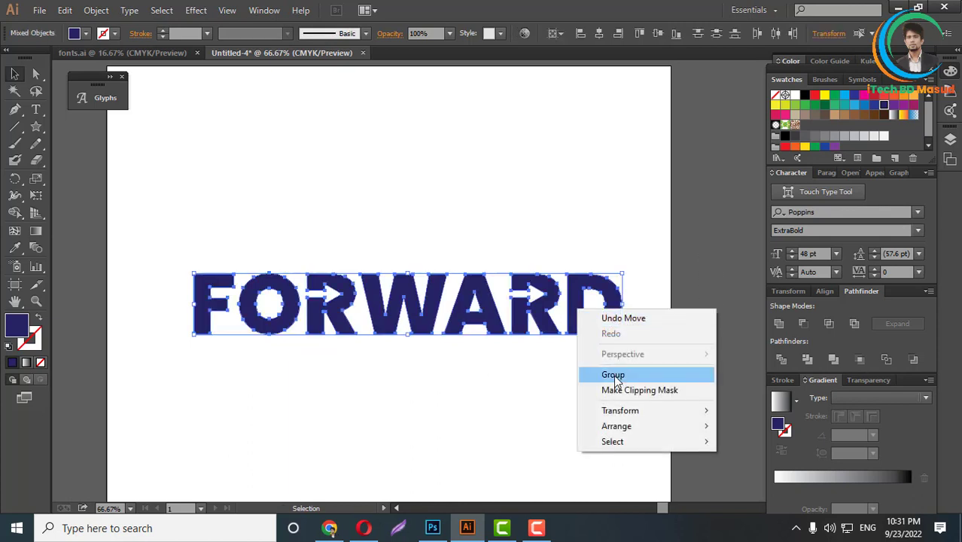
left_click(614, 375)
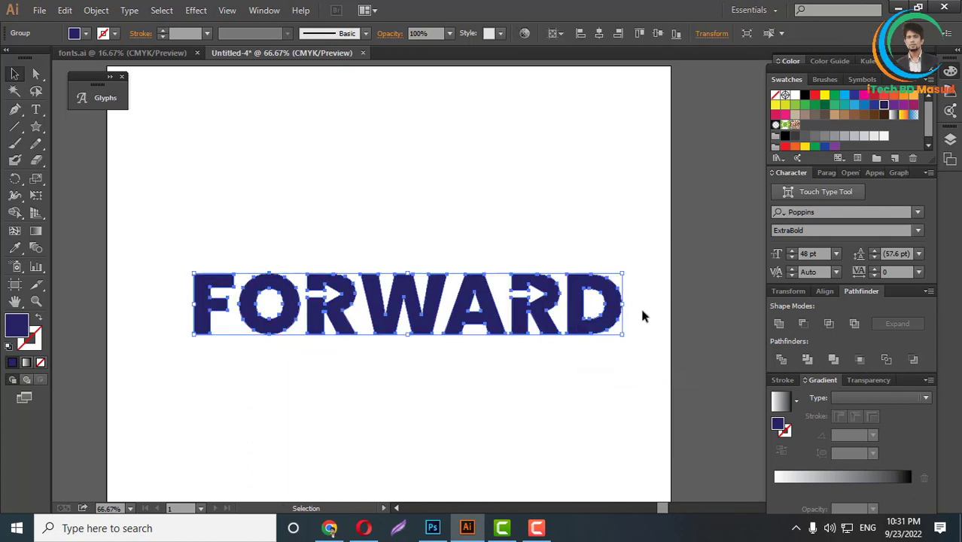
left_click(464, 390)
Move the grouped FORWARD wordmark off the artboard to above the black FORWARD lettering
scroll(464, 390, "down", 3)
left_click_drag(476, 363, 459, 280)
left_click_drag(447, 224, 439, 165)
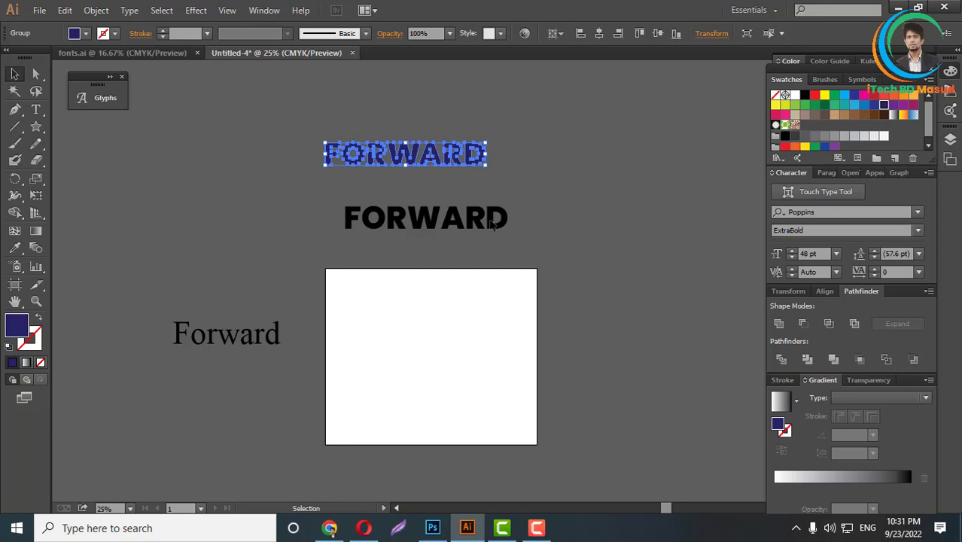
Add the text STAR in Poppins ExtraBold on the empty artboard
scroll(418, 395, "up", 3)
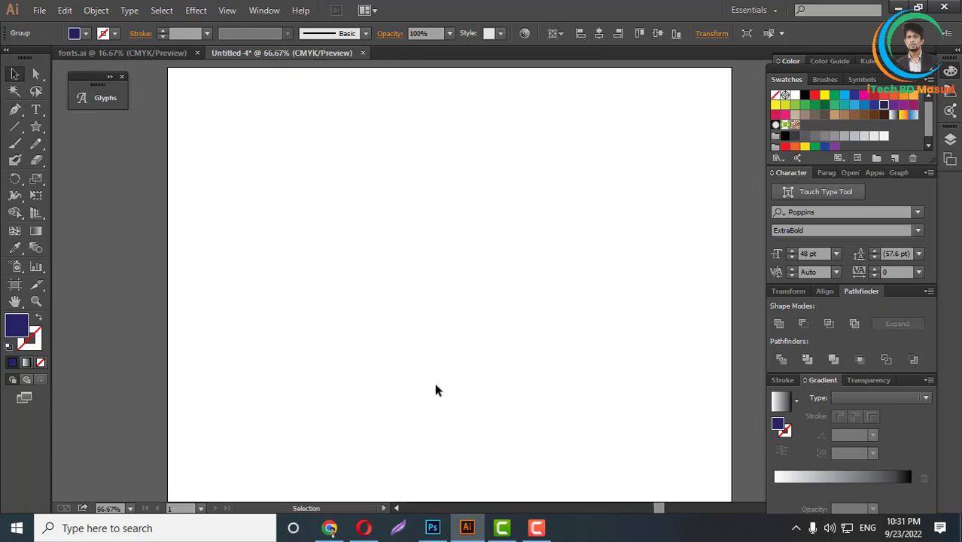
scroll(435, 378, "up", 2)
scroll(418, 368, "down", 3)
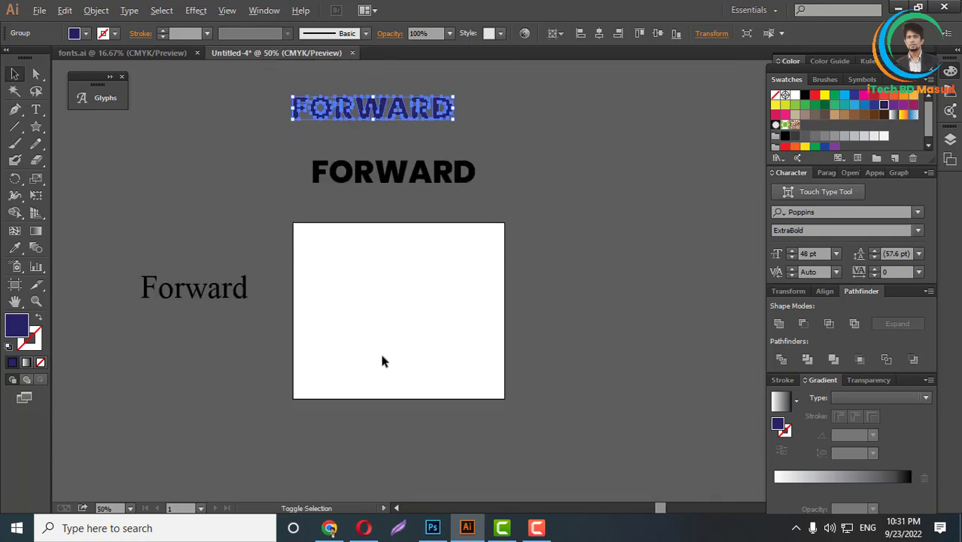
scroll(379, 350, "up", 4)
key("t")
left_click(308, 260)
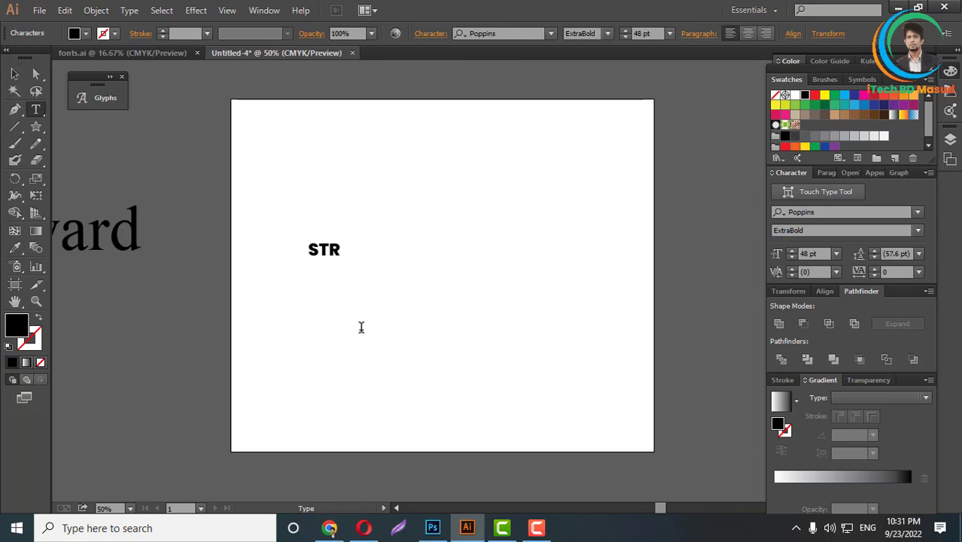
type("STR")
key("BackSpace")
type("AR")
left_click(14, 73)
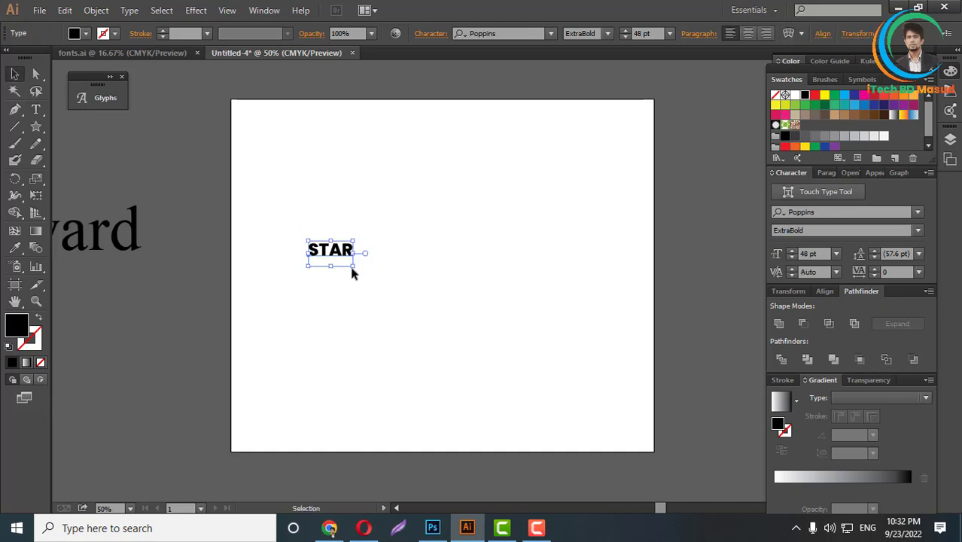
Enlarge the STAR text to about 328 pt and center it on the artboard
left_click_drag(352, 268, 610, 439)
left_click_drag(526, 337, 502, 293)
scroll(482, 276, "down", 3)
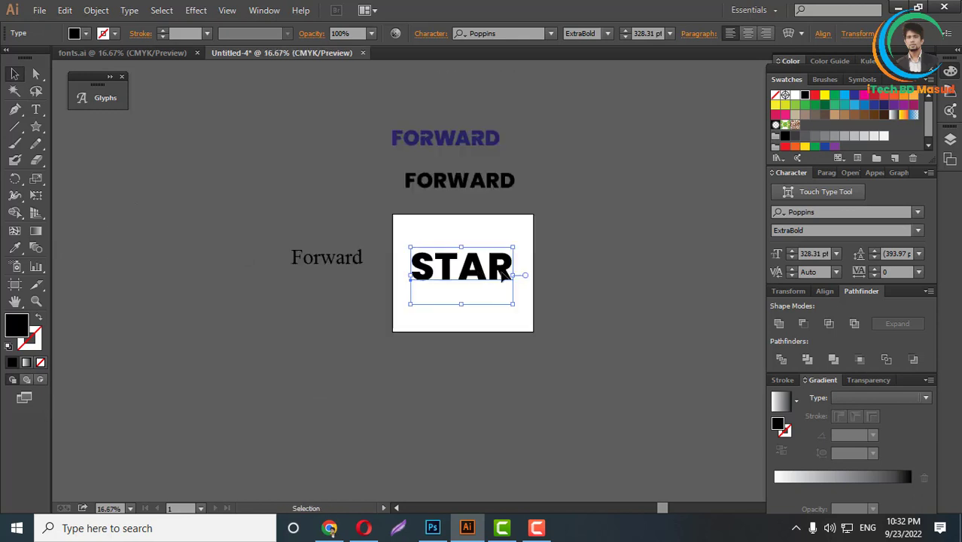
scroll(483, 277, "up", 2)
scroll(483, 276, "up", 1)
Delete the serif Forward text beside the artboard
scroll(475, 284, "down", 3)
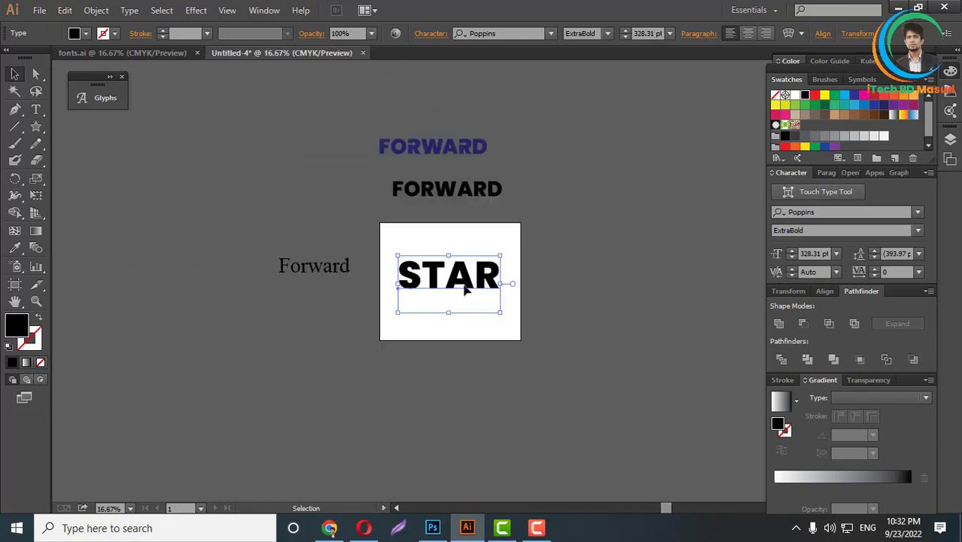
left_click(309, 277)
key("Delete")
Convert the STAR text to outlines and ungroup its letters
left_click(472, 280)
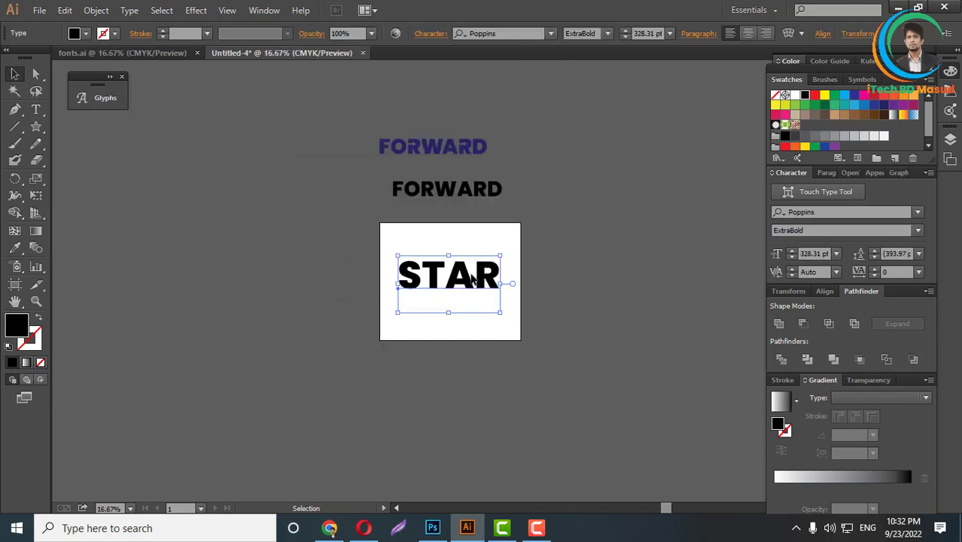
scroll(475, 278, "up", 5)
right_click(456, 272)
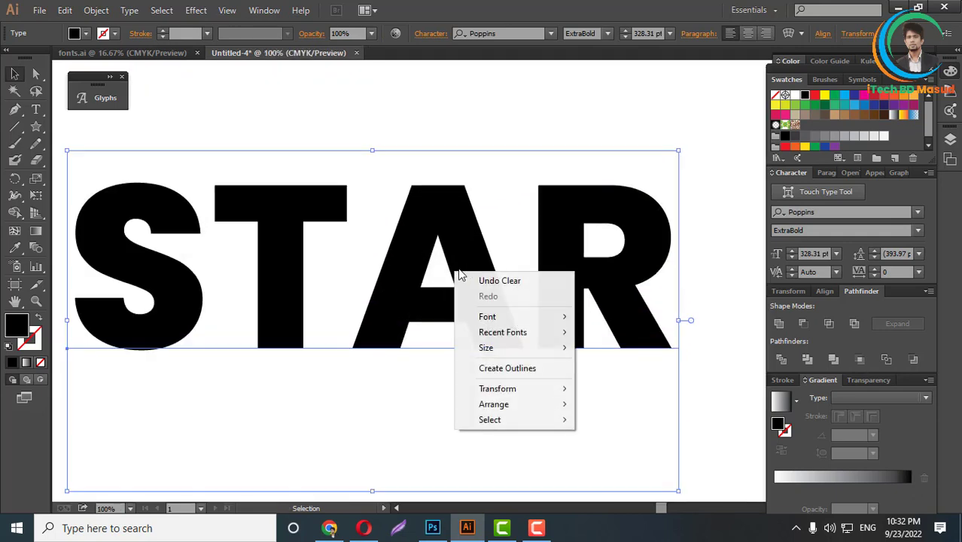
left_click(507, 368)
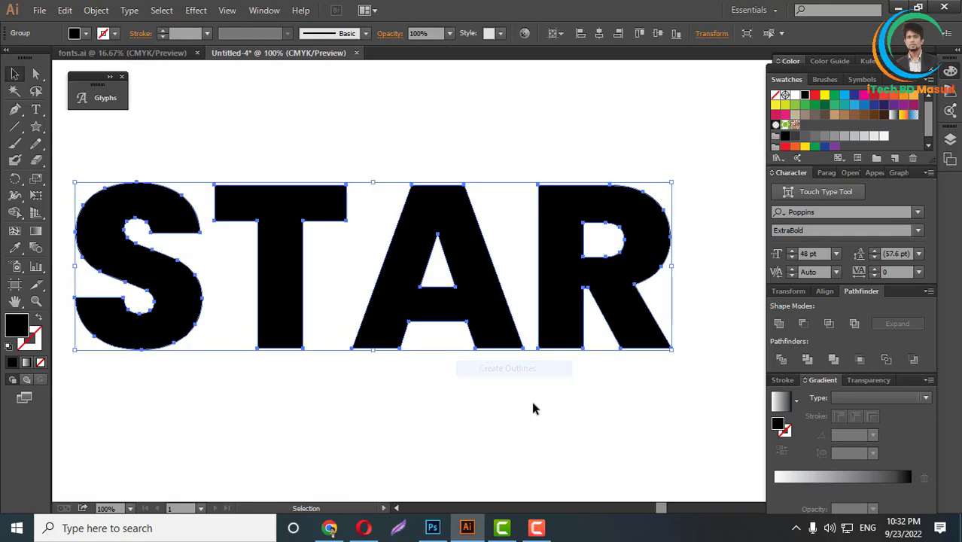
scroll(474, 339, "down", 1)
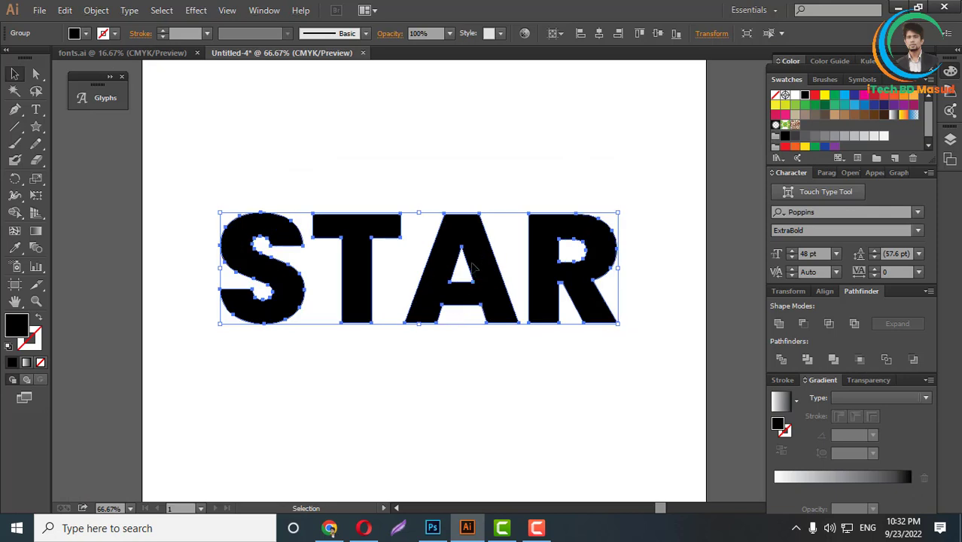
right_click(473, 264)
left_click(537, 345)
left_click(503, 368)
Delete the letter A from STAR
scroll(502, 368, "down", 2)
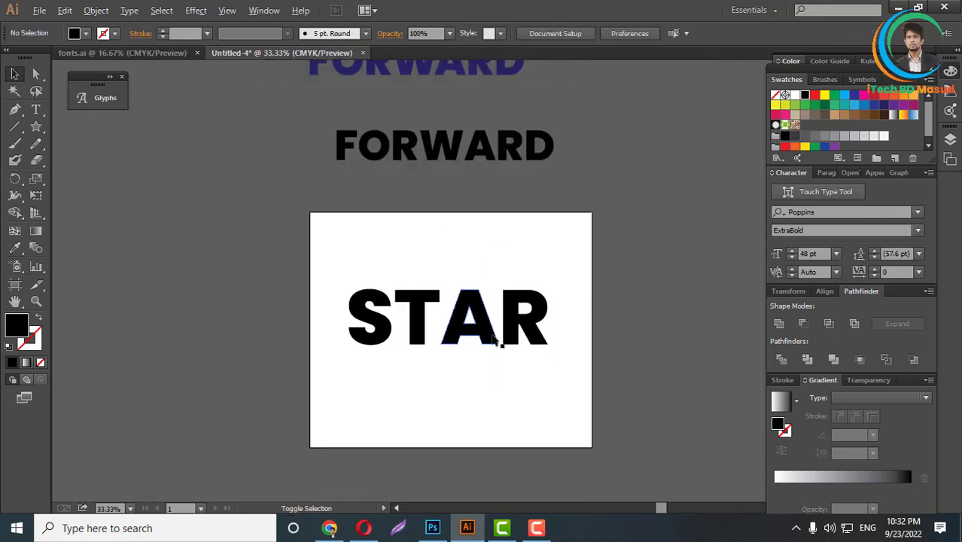
scroll(490, 358, "up", 2)
left_click(467, 242)
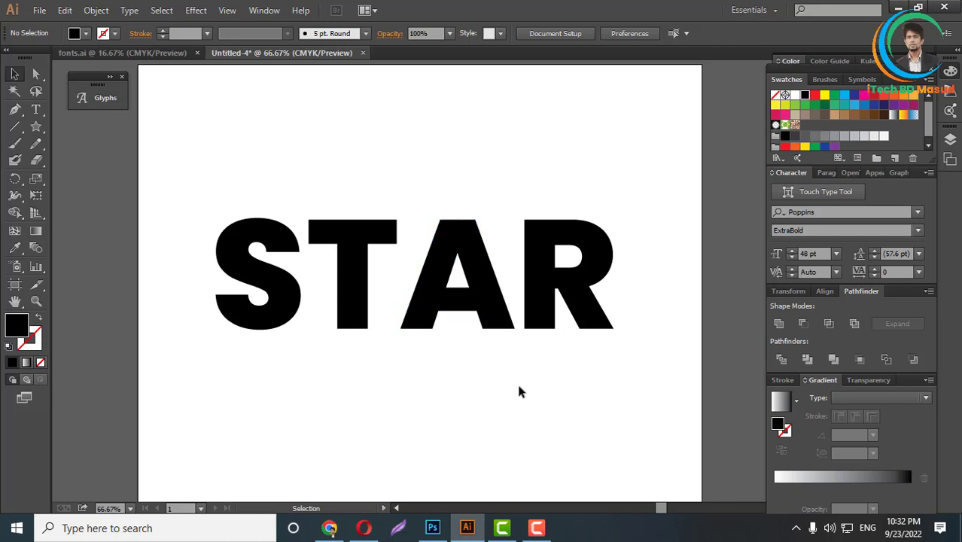
left_click(494, 318)
key("Delete")
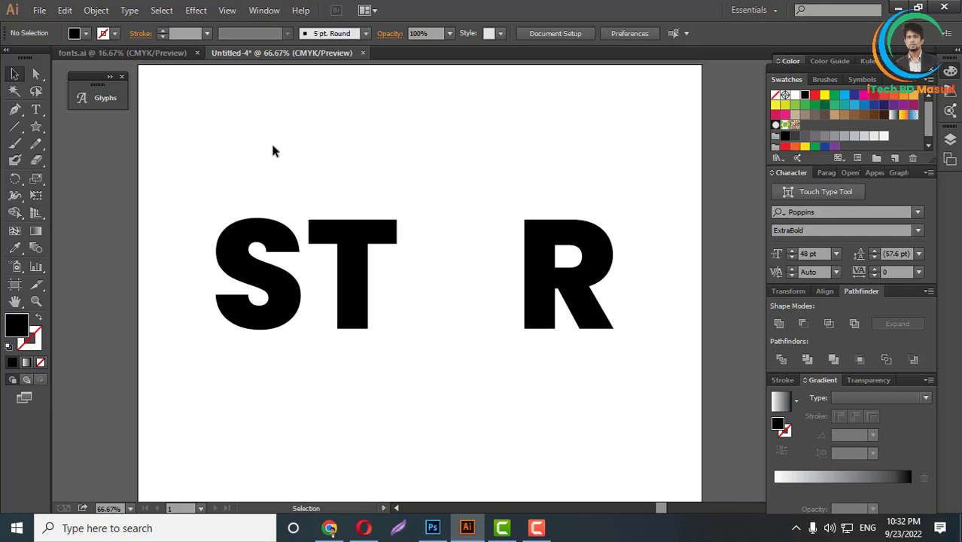
Draw an upright black five-pointed star with the Star tool in the gap between T and R
left_click_drag(36, 126, 83, 197)
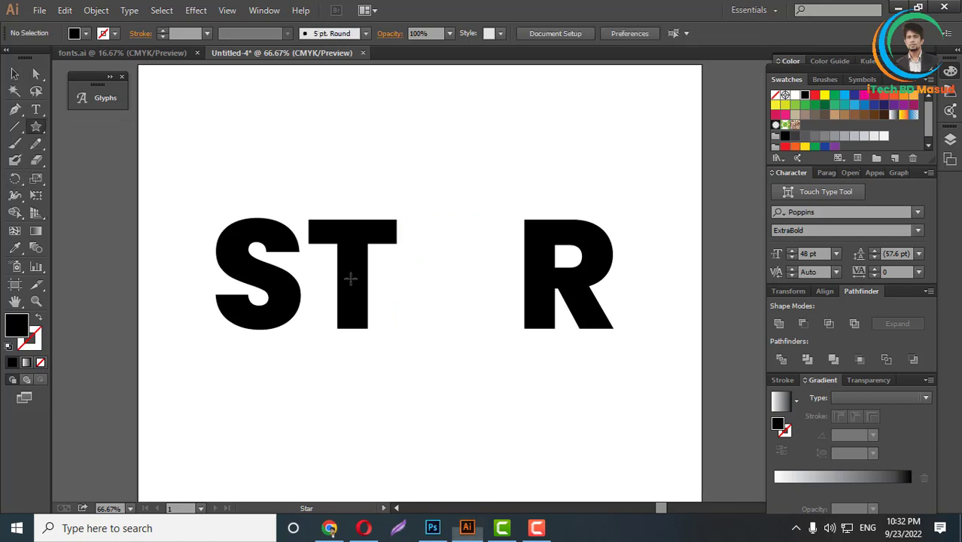
left_click_drag(452, 285, 471, 339)
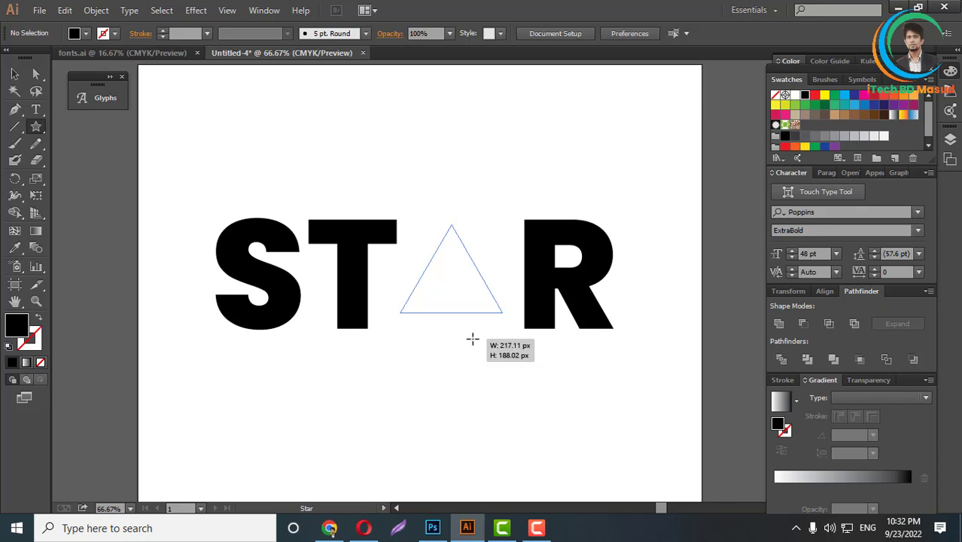
left_click_drag(472, 339, 471, 339)
key("alt+shift")
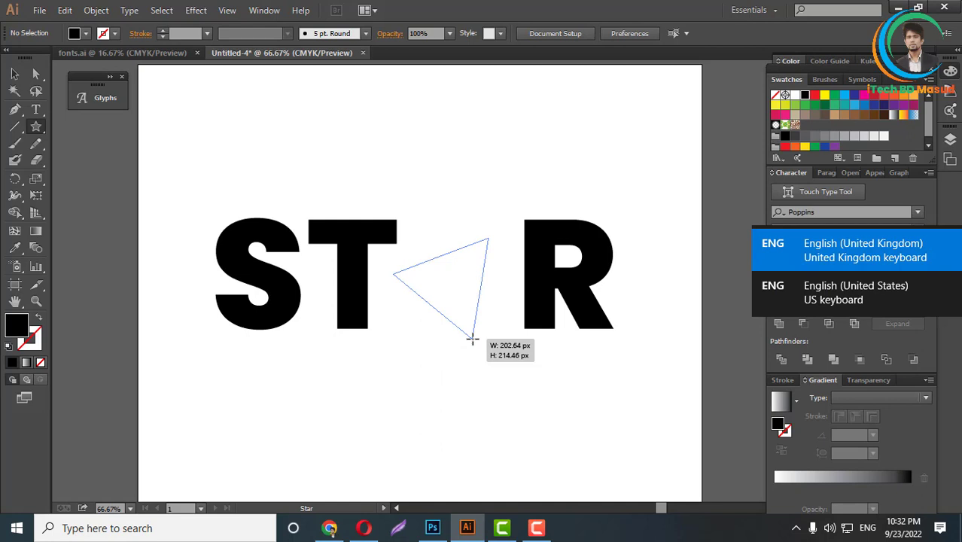
left_click_drag(471, 339, 472, 338)
key("Up")
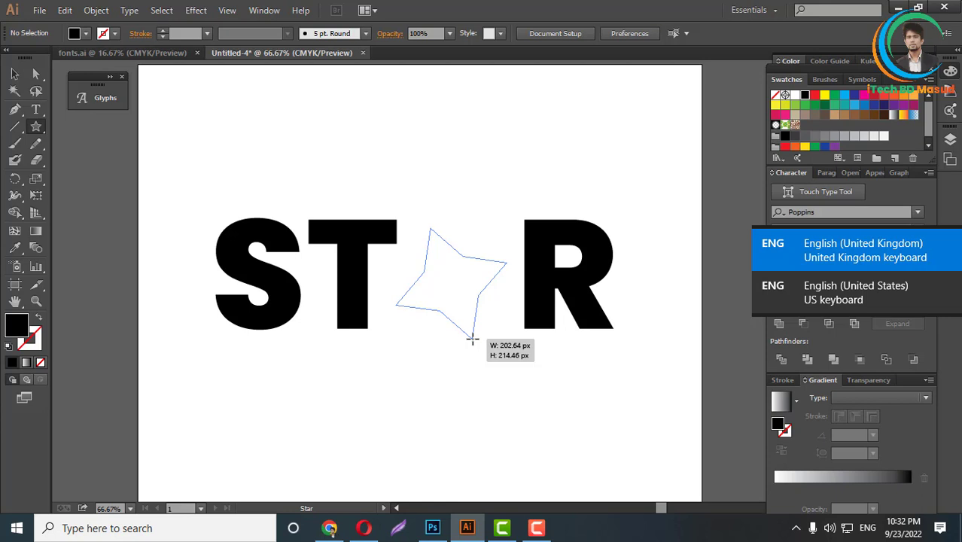
key("Up")
mouse_move(472, 338)
left_mouse_down()
mouse_move(487, 350)
mouse_move(479, 343)
left_mouse_up()
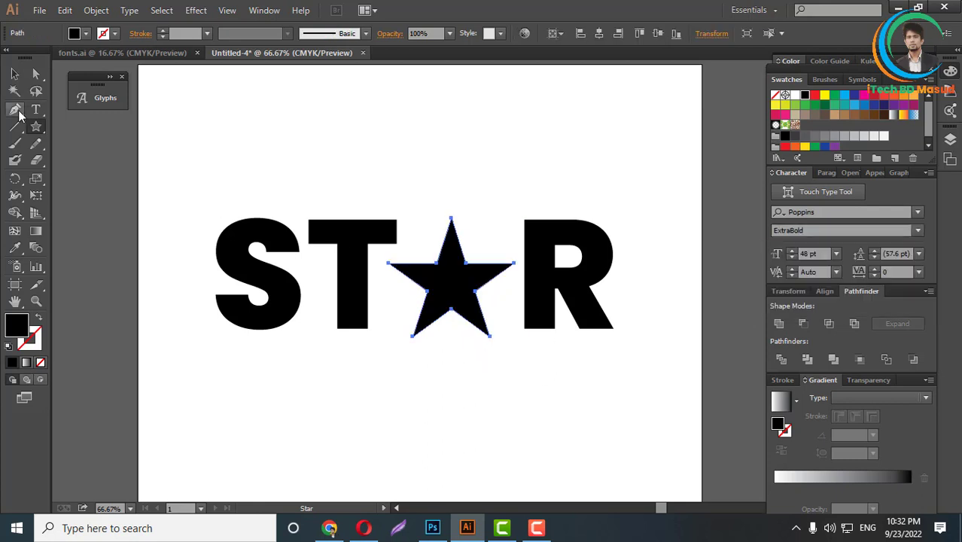
Move the star slightly up and toward the R to balance the gap, then deselect it
left_click(15, 77)
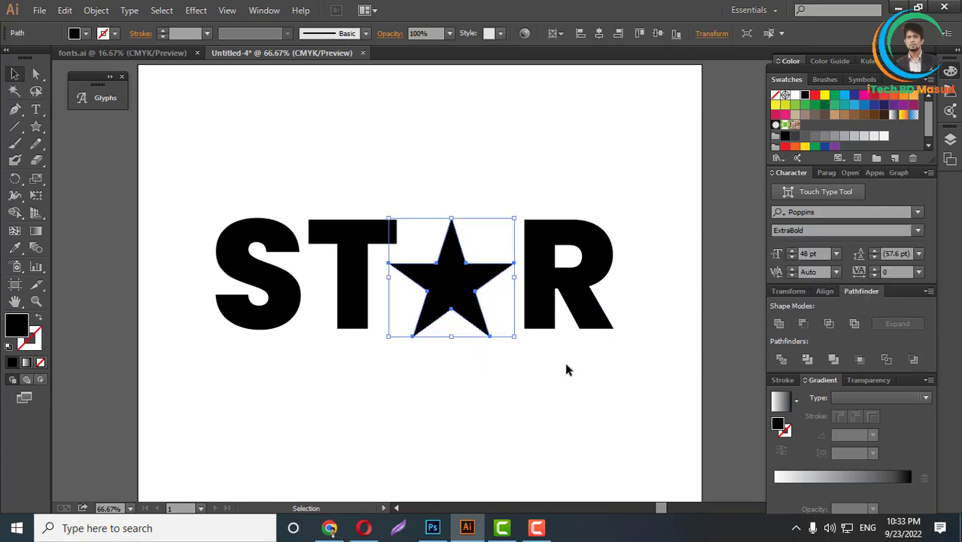
mouse_move(454, 300)
left_mouse_down()
mouse_move(450, 286)
mouse_move(458, 288)
left_mouse_up()
left_click(493, 392)
Select the complete STAR lettering with its star and place a copy above the original
scroll(512, 375, "down", 1)
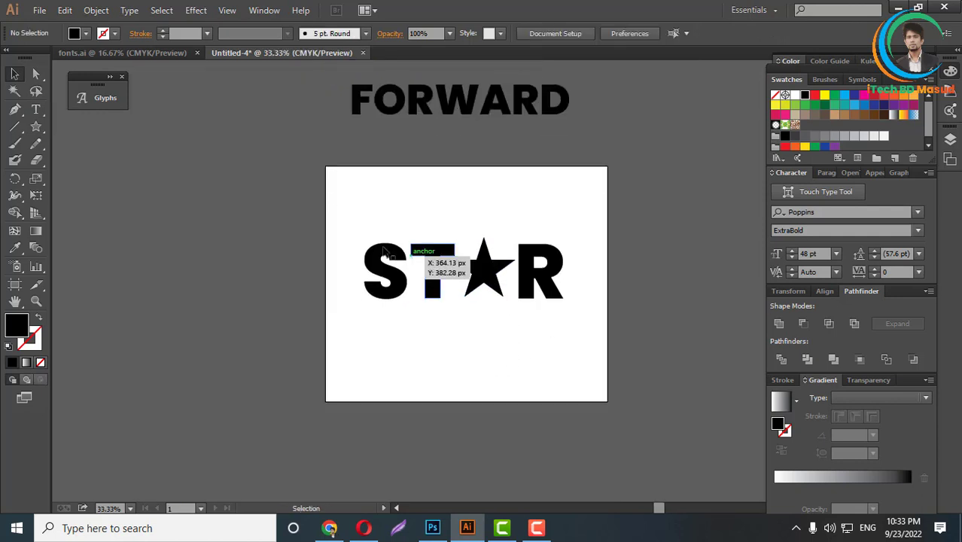
left_click_drag(323, 221, 534, 232)
left_click_drag(353, 191, 539, 202)
key("ctrl+z")
scroll(452, 226, "up", 2)
scroll(448, 237, "down", 1)
scroll(526, 316, "down", 1)
scroll(468, 257, "up", 3)
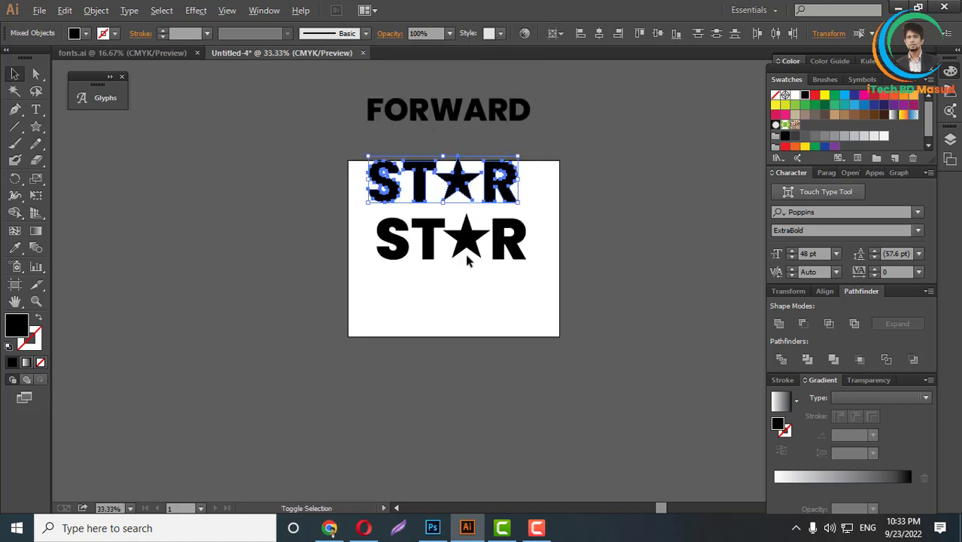
Add a letter A as new text on the artboard below the lower STAR lettering
scroll(572, 346, "up", 1)
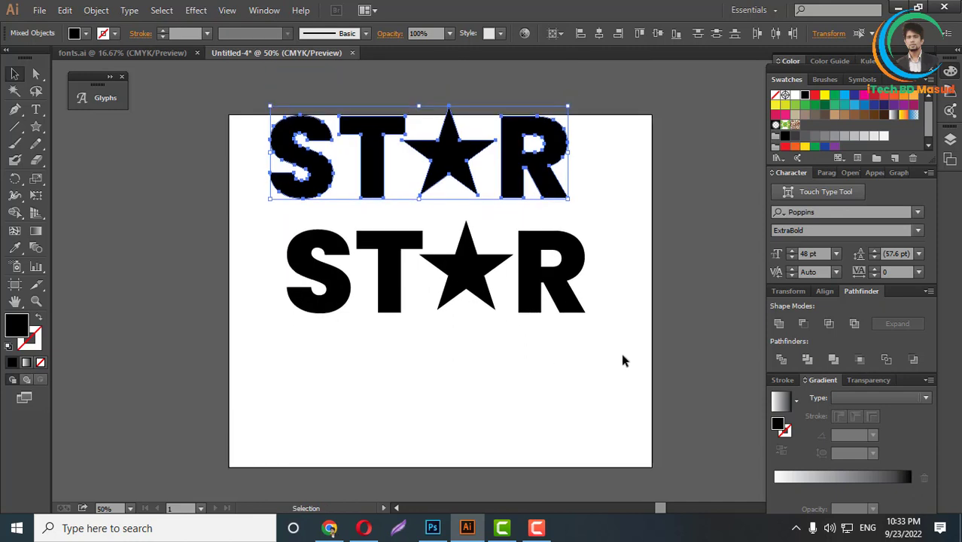
left_click(35, 110)
left_click(427, 402)
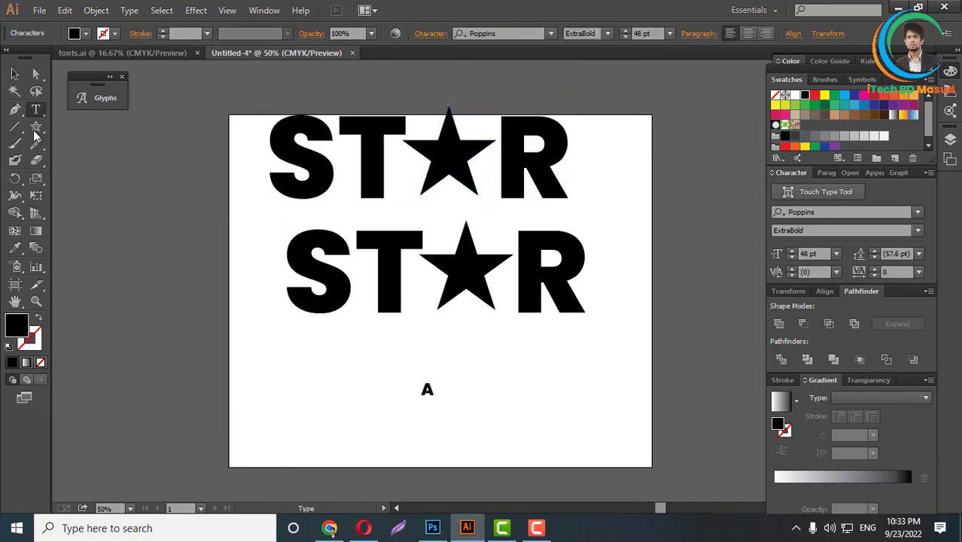
type("A")
left_click(14, 73)
scroll(431, 361, "down", 1)
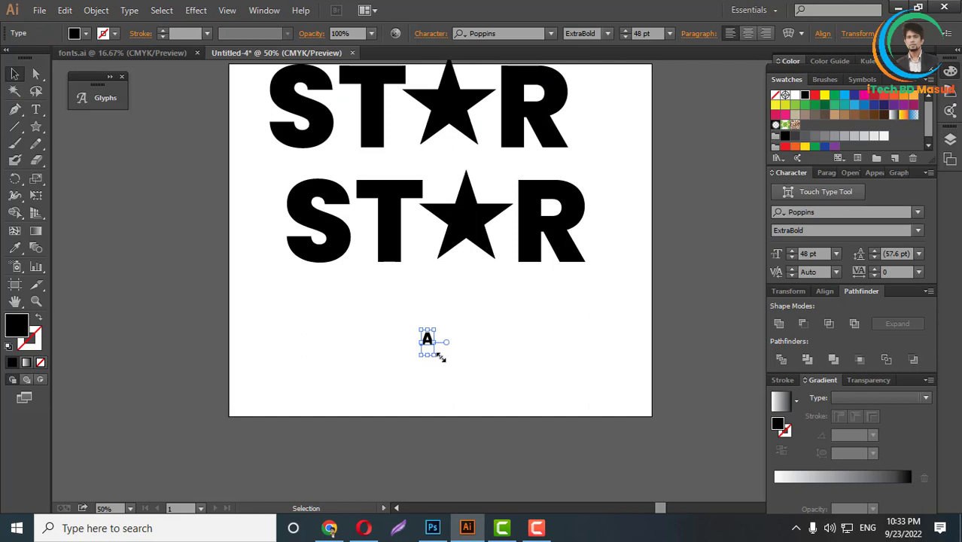
Enlarge the A until it is slightly taller than the STAR letters and convert it to outlines
left_click_drag(440, 357, 584, 457)
right_click(444, 334)
left_click(497, 432)
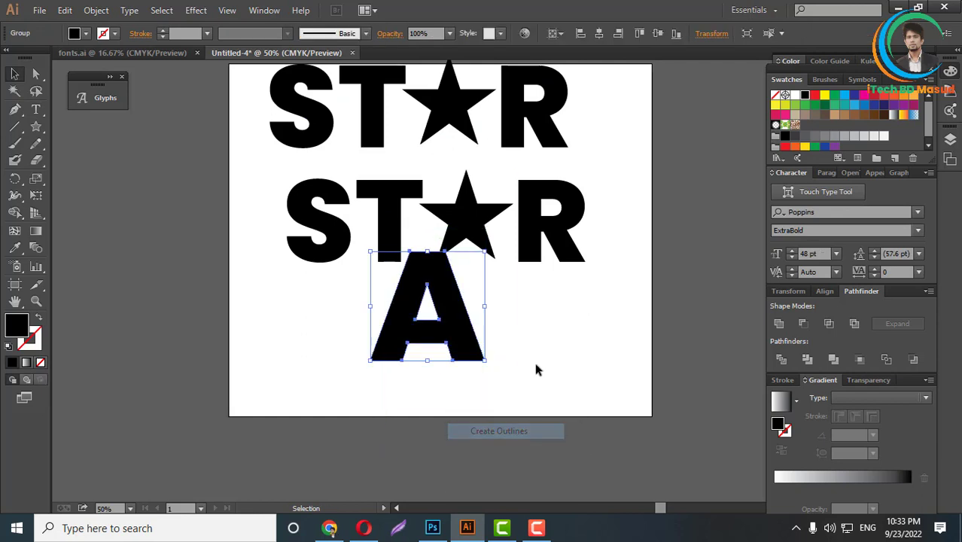
left_click(536, 370)
Draw a Pen path over the A from one leg's inner base corner up to the counter's apex and down to the other
scroll(430, 343, "up", 3)
key("p")
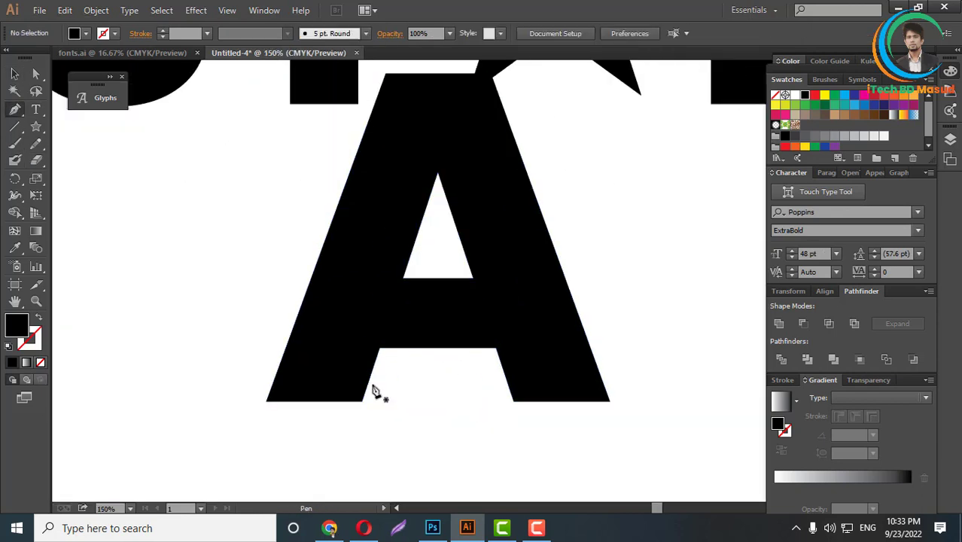
scroll(436, 420, "up", 1)
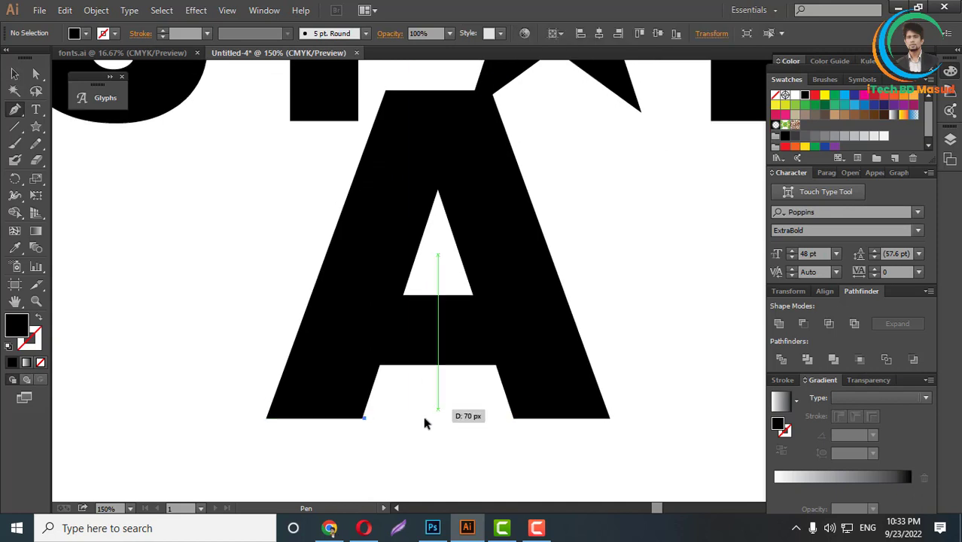
left_click(361, 419)
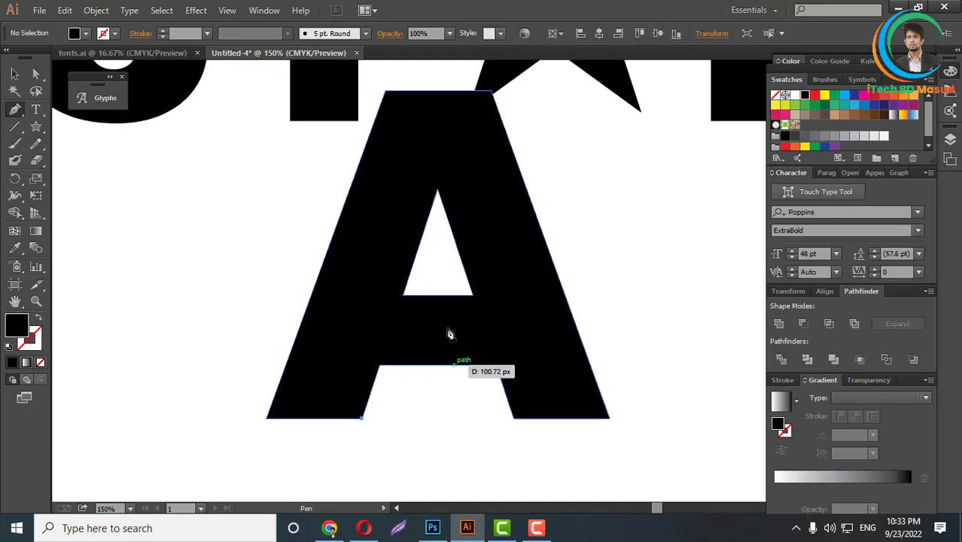
left_click(438, 190)
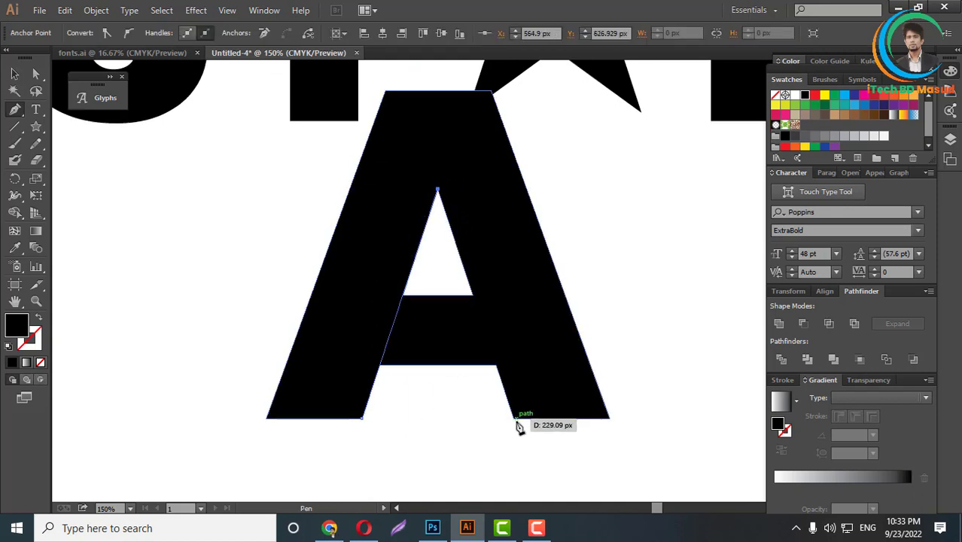
left_click(512, 418)
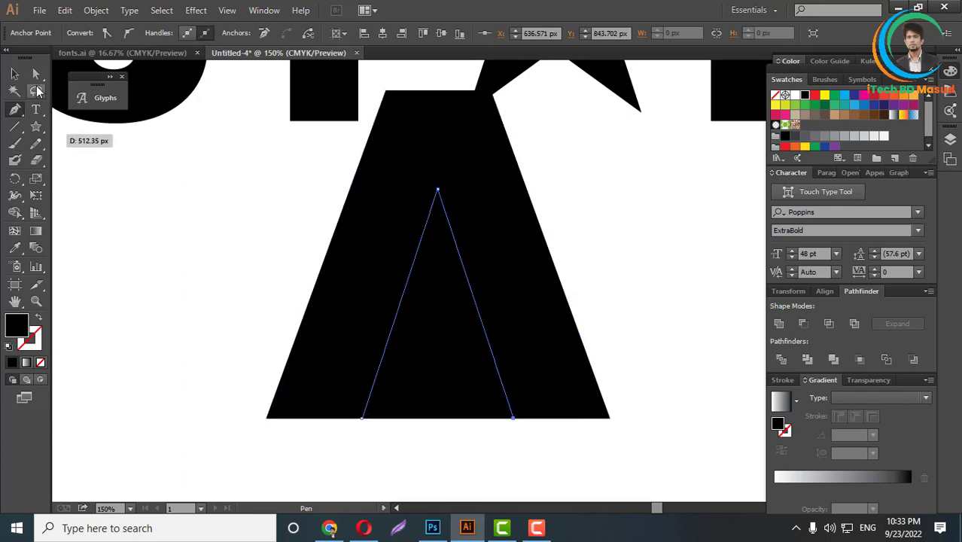
Subtract the triangular Pen shape from the A to remove its crossbar
left_click(36, 73)
left_click(536, 354)
key("ctrl+a")
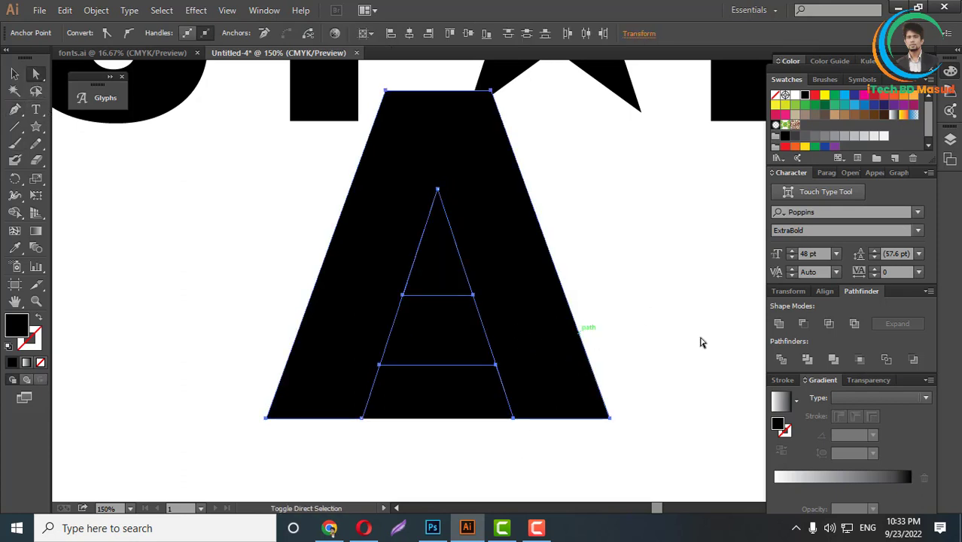
left_click(802, 323)
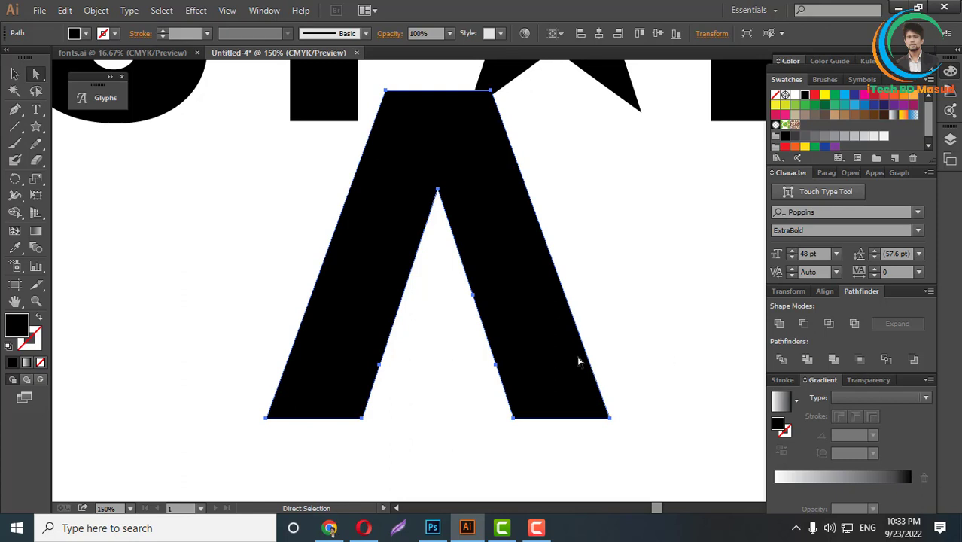
Scale down the crossbar-less A and center it over the star in the lower STAR lettering
key("ctrl+minus")
key("ctrl+minus")
key("ctrl+minus")
key("v")
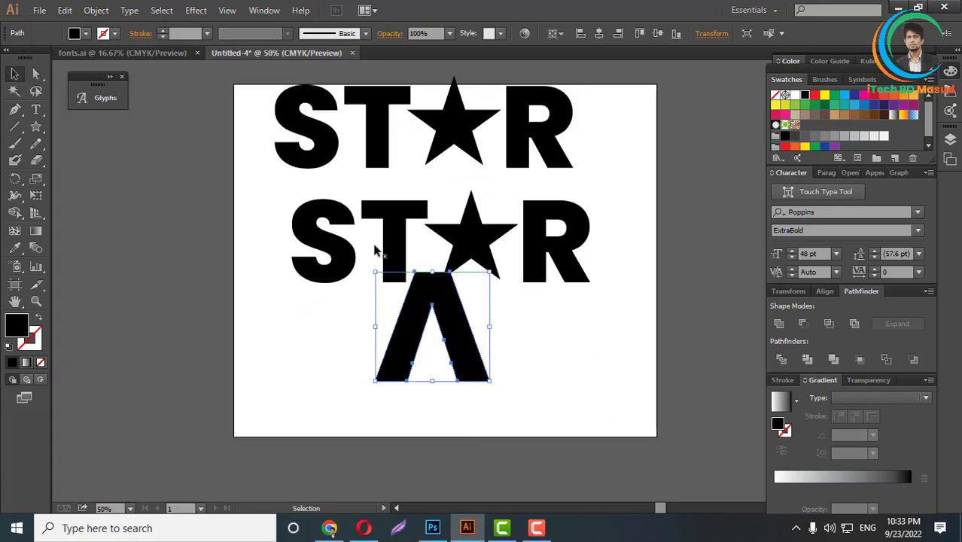
left_click_drag(432, 382, 524, 222)
key("ctrl+plus")
key("ctrl+plus")
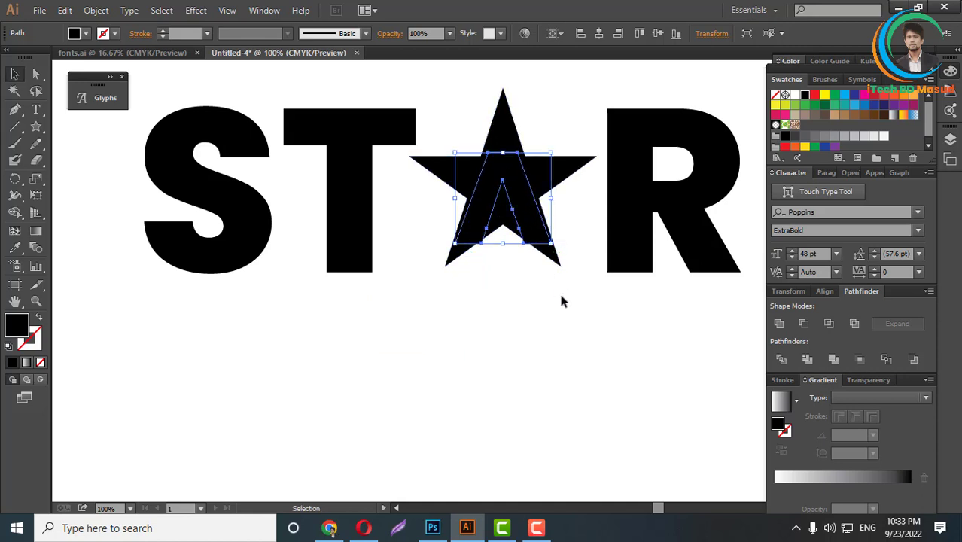
key("ctrl+plus")
key("ctrl+plus")
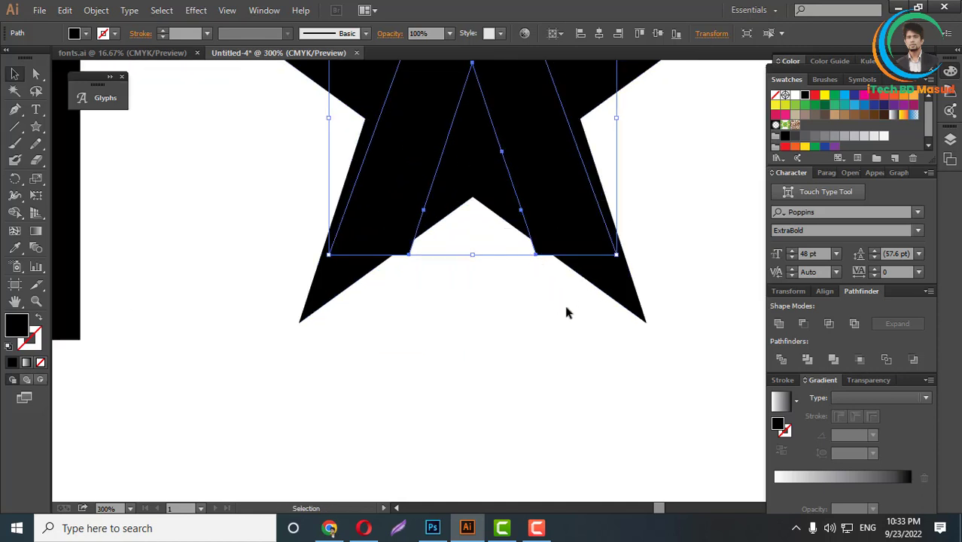
Subtract the A from the lower star so it forms a cutout, then deselect it
left_click(622, 298, "shift")
left_click(803, 323)
left_click(608, 388)
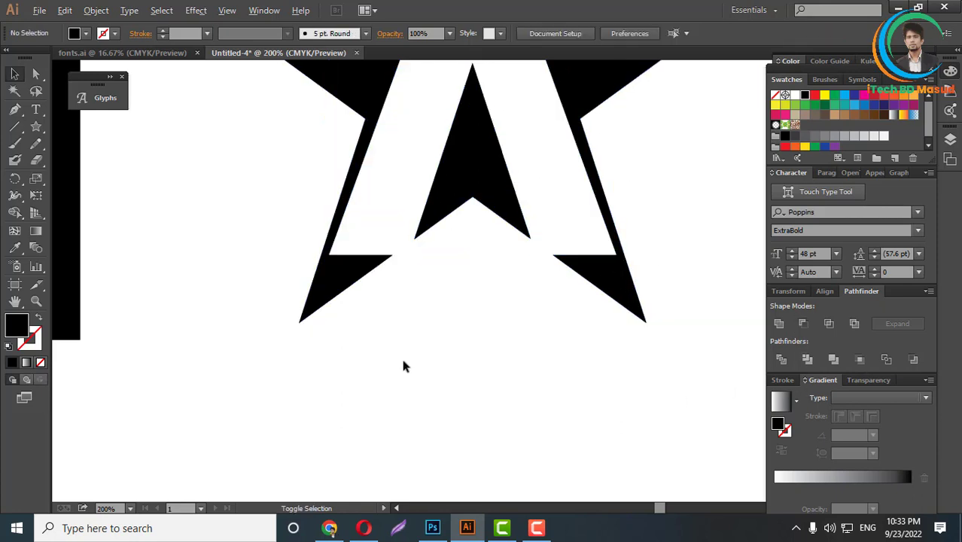
Move both STAR wordmarks off the artboard to the left of the FORWARD wordmarks and deselect them
key("ctrl+0")
scroll(448, 351, "up", 2)
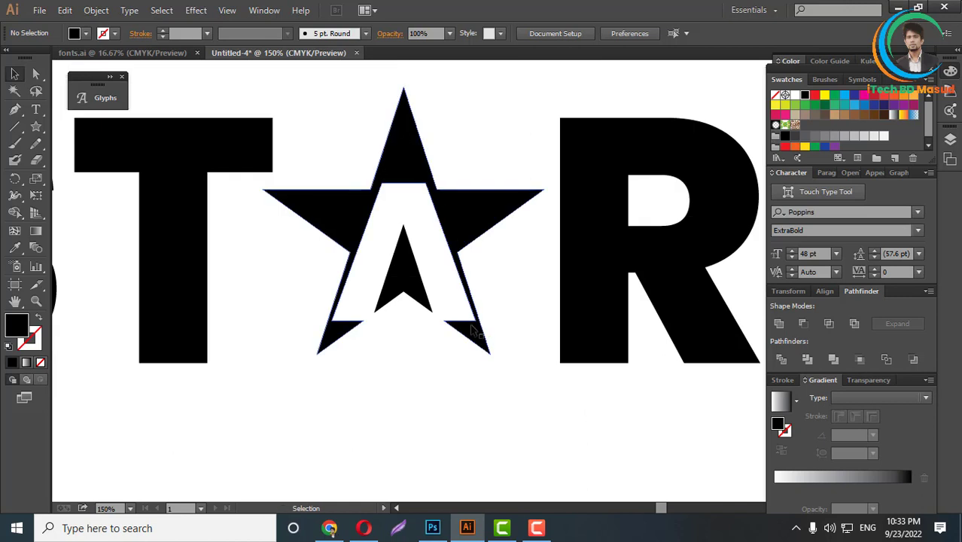
scroll(506, 290, "down", 3)
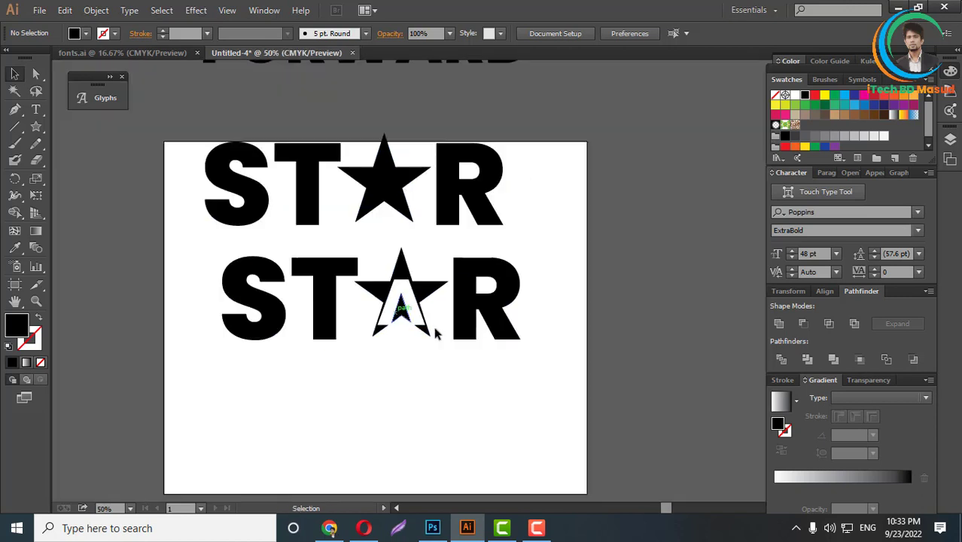
key("ctrl+minus")
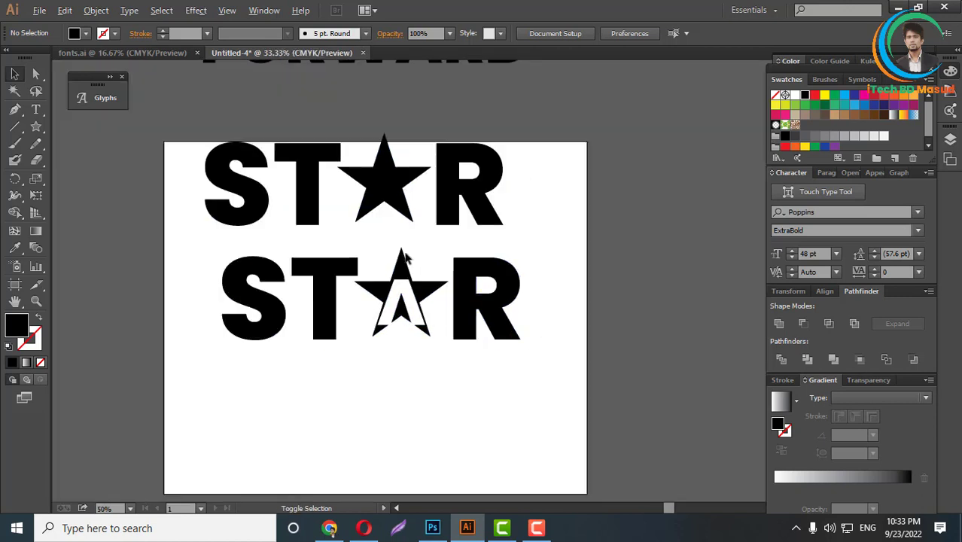
left_click_drag(294, 214, 506, 345)
left_click_drag(460, 297, 261, 165)
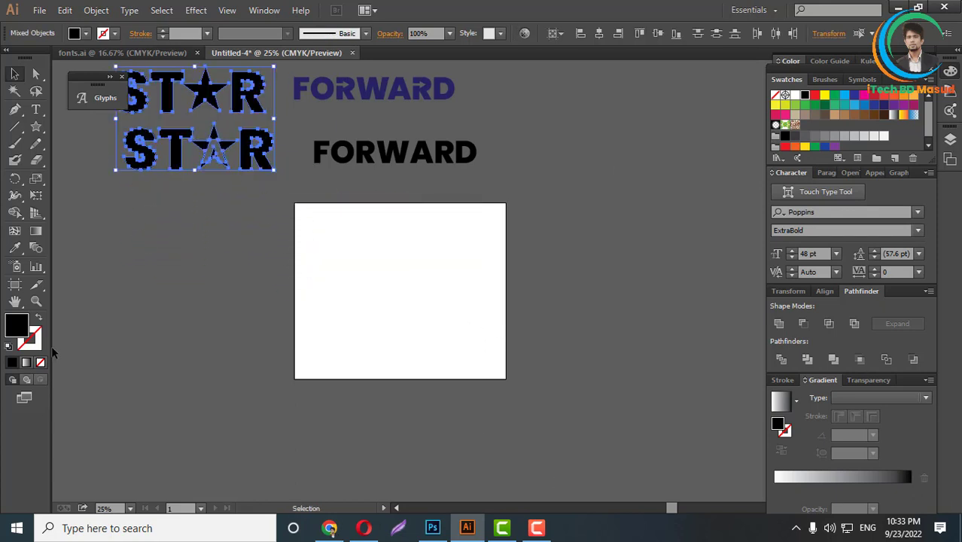
scroll(335, 287, "up", 2)
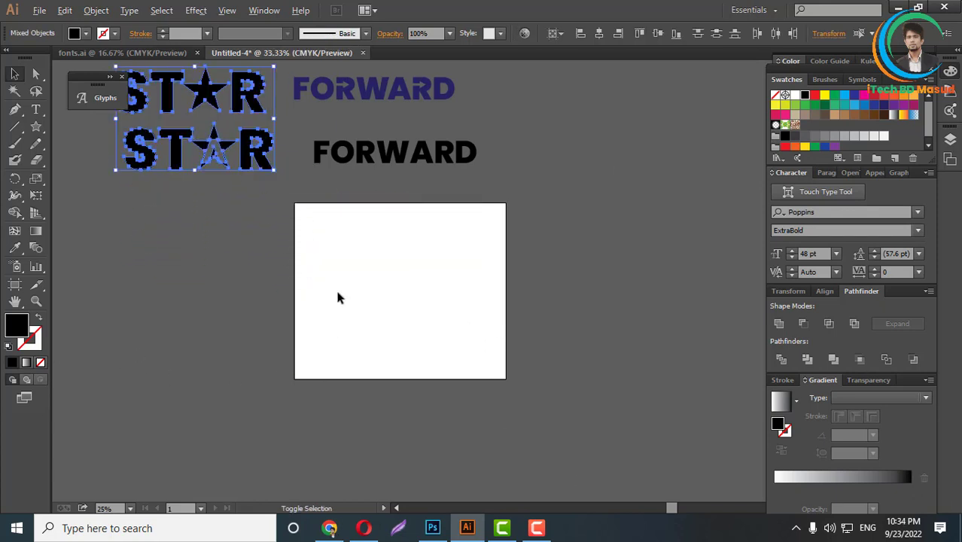
scroll(347, 311, "down", 2)
left_click(358, 333)
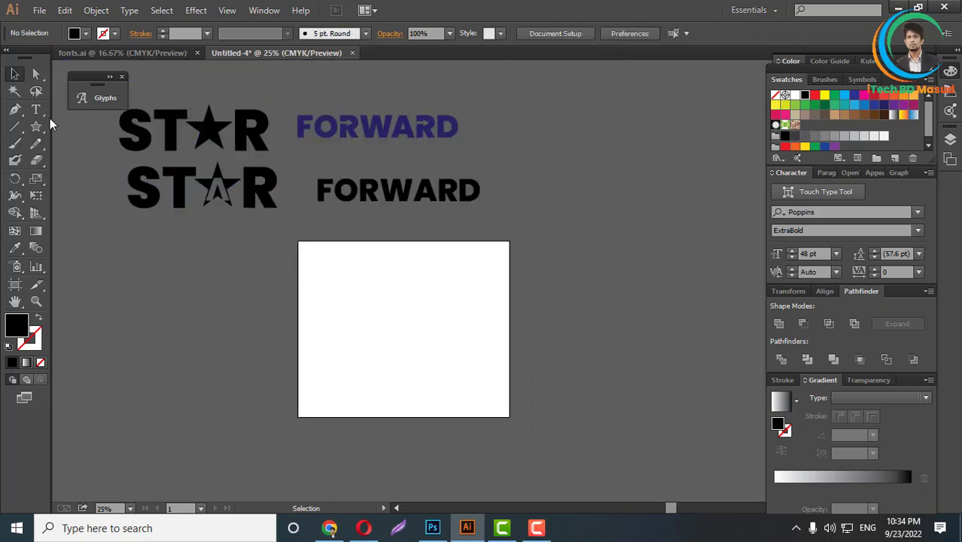
Add the text TALK to the empty artboard and enlarge it to 329.54 pt across most of the width
left_click(36, 109)
left_click(339, 304)
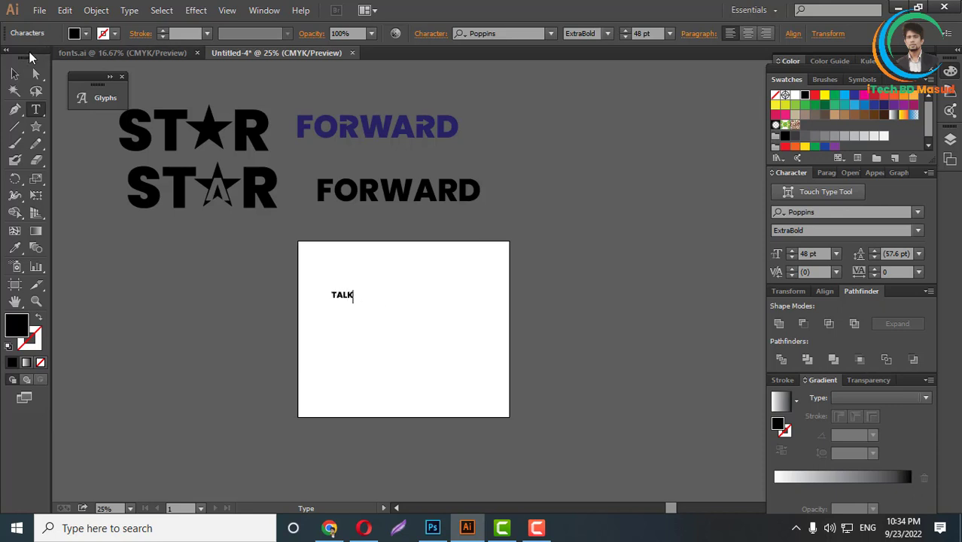
left_click(14, 73)
scroll(346, 311, "up", 2)
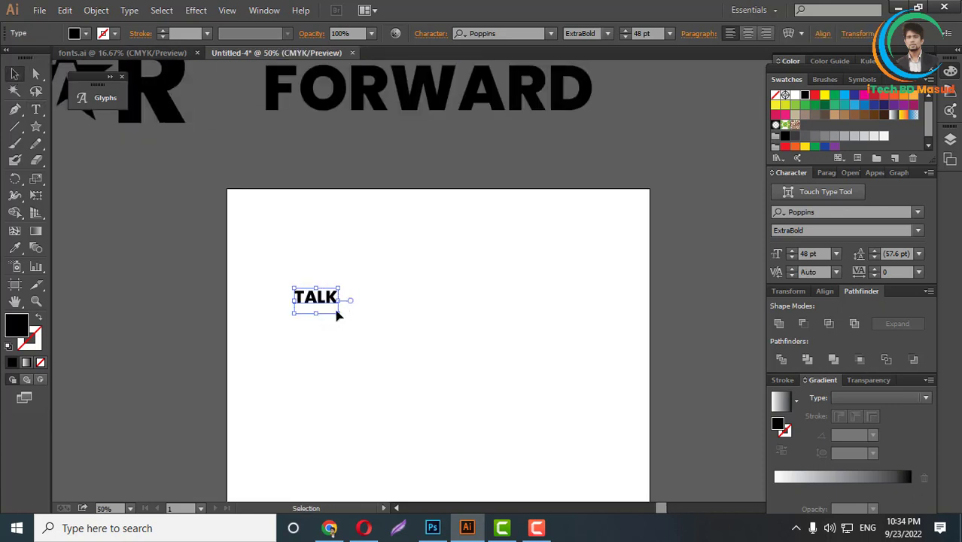
left_click_drag(337, 314, 595, 455)
left_click_drag(535, 406, 506, 364)
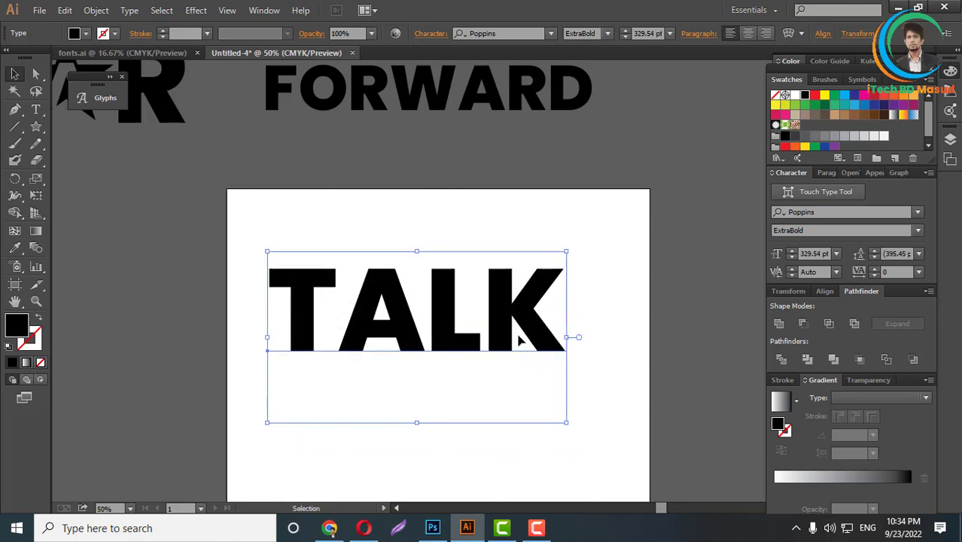
Turn off All Caps so the text reads Talk, and move it slightly down and right on the artboard
left_click(928, 172)
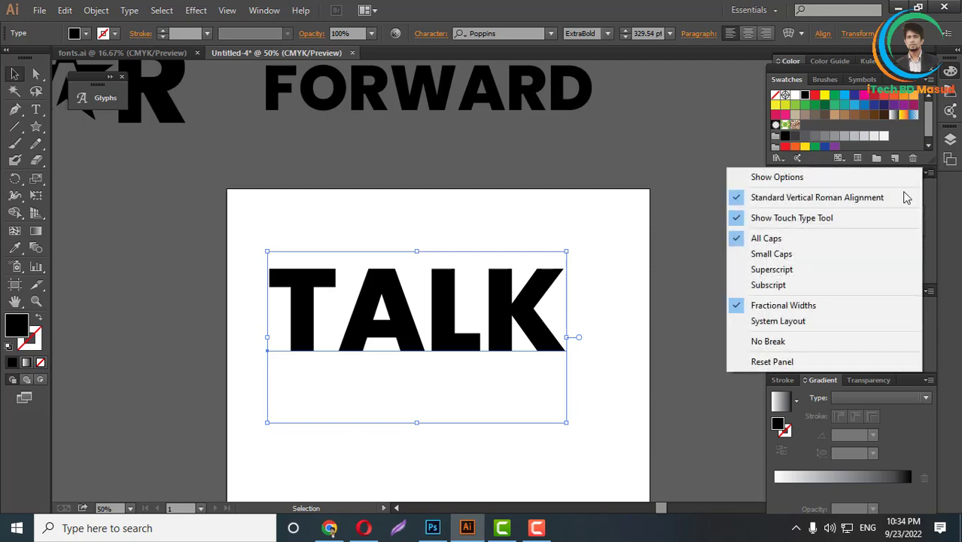
left_click(794, 242)
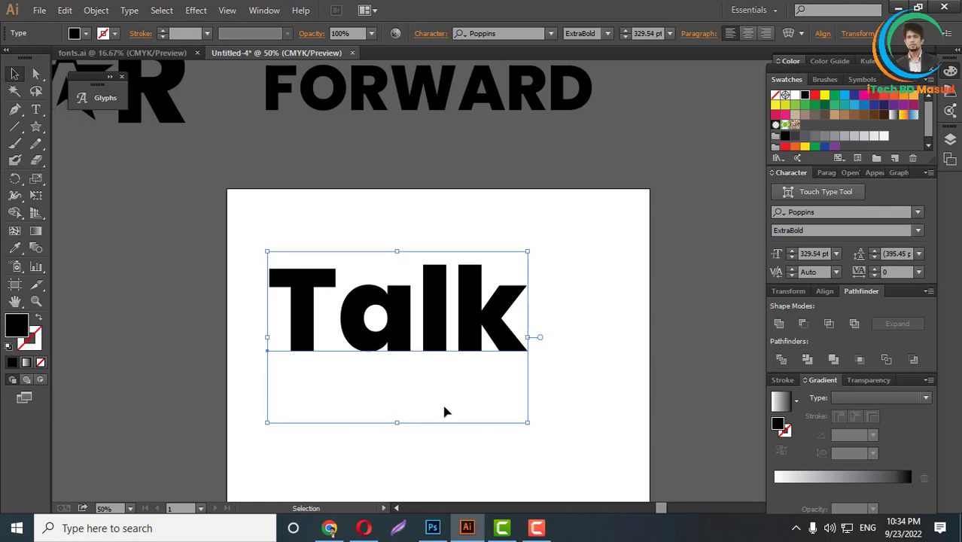
left_click_drag(439, 345, 448, 380)
Convert the Talk text to outlines
scroll(469, 355, "down", 3)
right_click(450, 304)
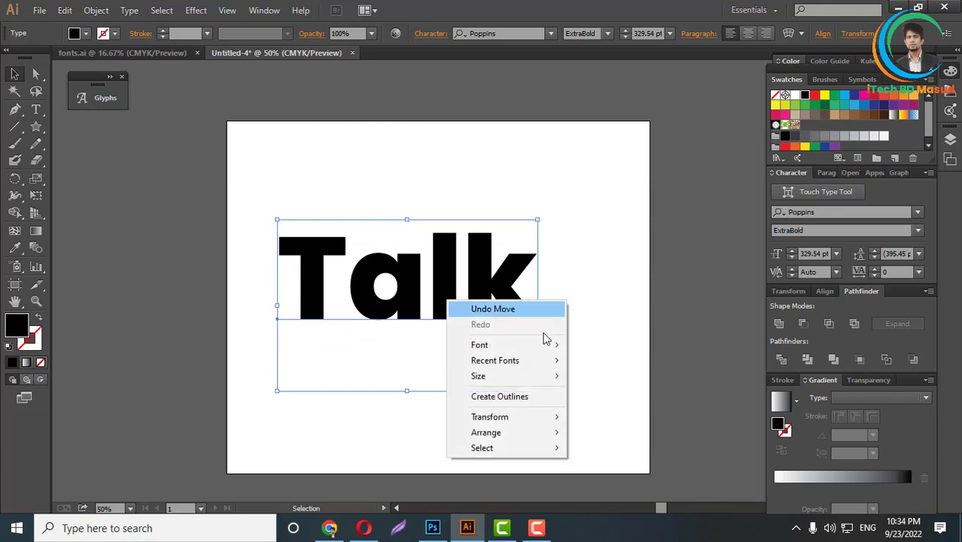
left_click(502, 396)
Draw a Pen shape filling the notch between the a's bowl and the base of its stem
scroll(387, 325, "up", 6)
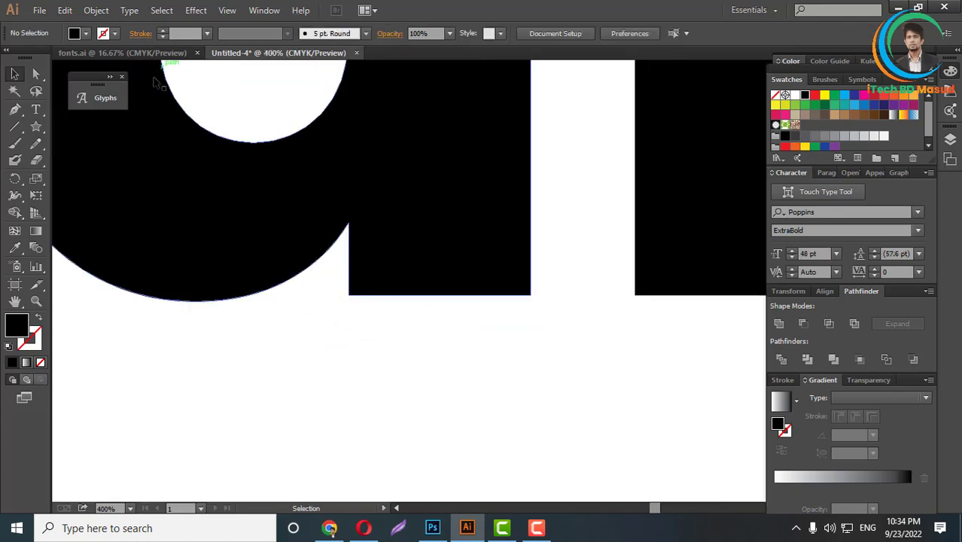
left_click(15, 110)
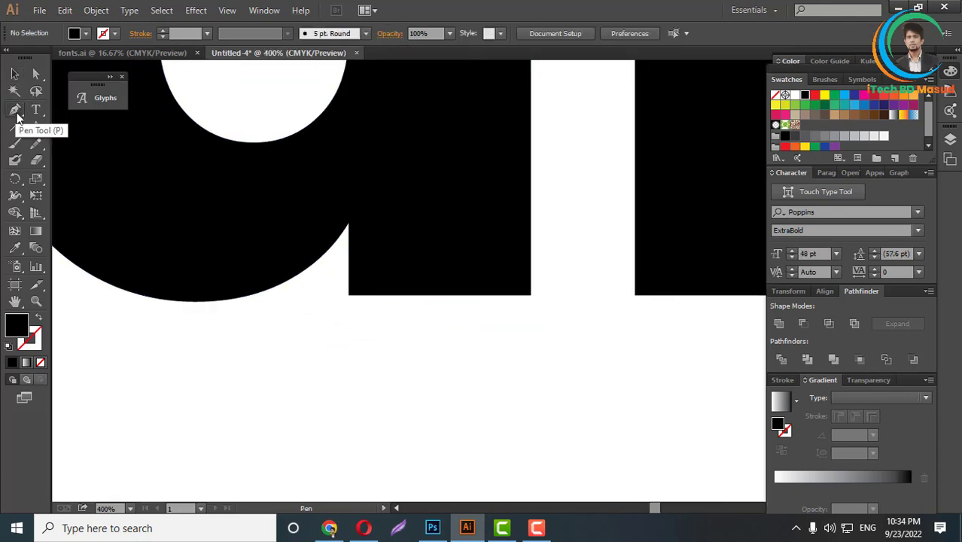
left_click(532, 296)
scroll(585, 328, "down", 2)
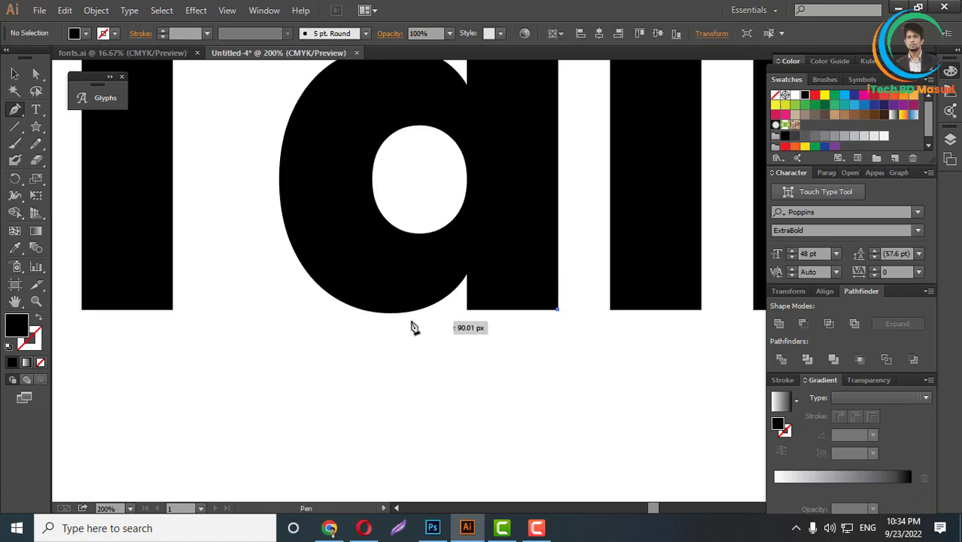
left_click(377, 311)
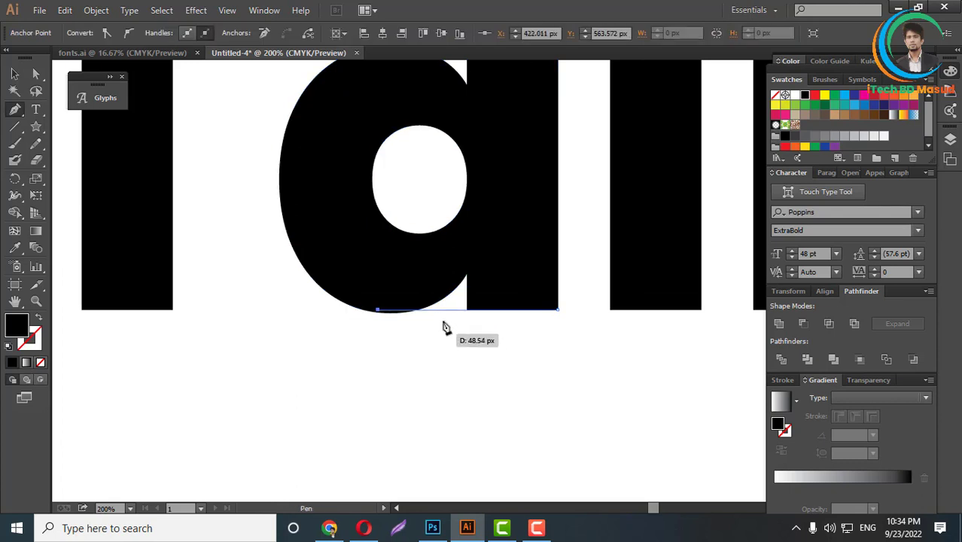
left_click(470, 261)
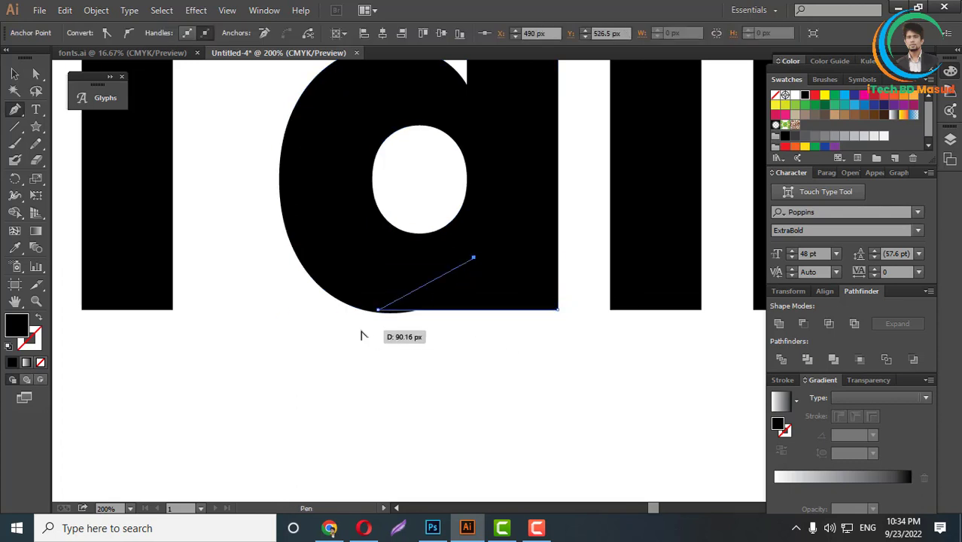
Unite the Talk lettering with the filler shape at the base of the a, then deselect it
scroll(361, 334, "down", 3)
left_click(14, 73)
left_click(287, 367)
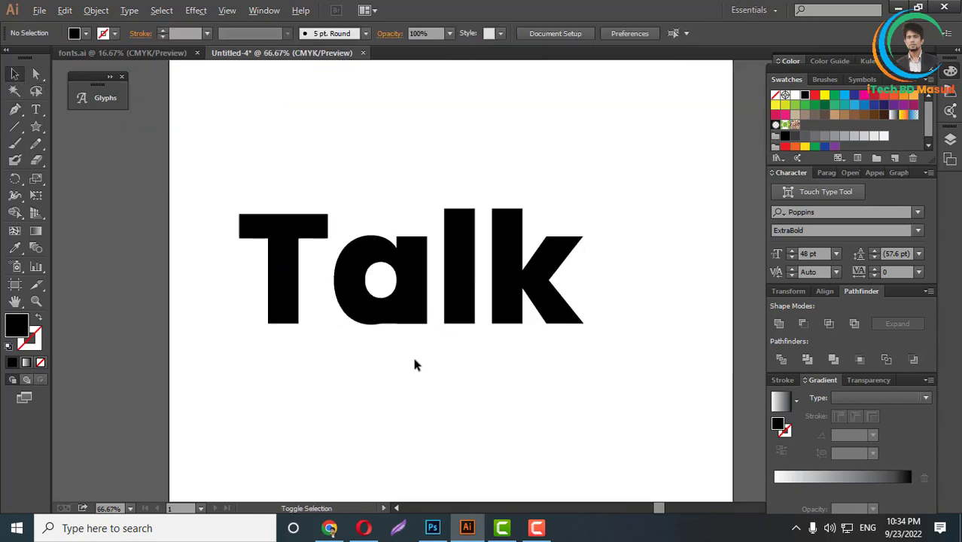
key("ctrl+minus")
left_click_drag(296, 202, 593, 343)
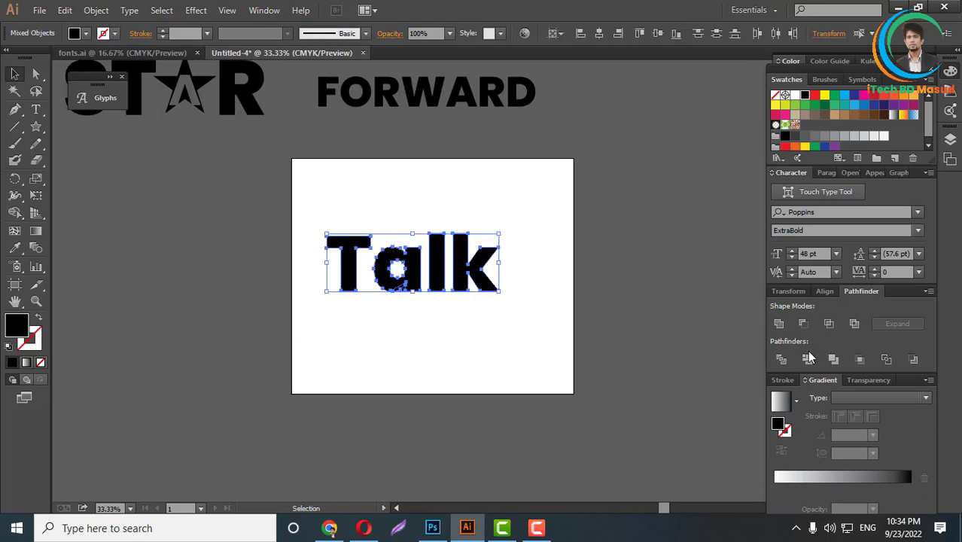
left_click(386, 295)
scroll(411, 244, "up", 8)
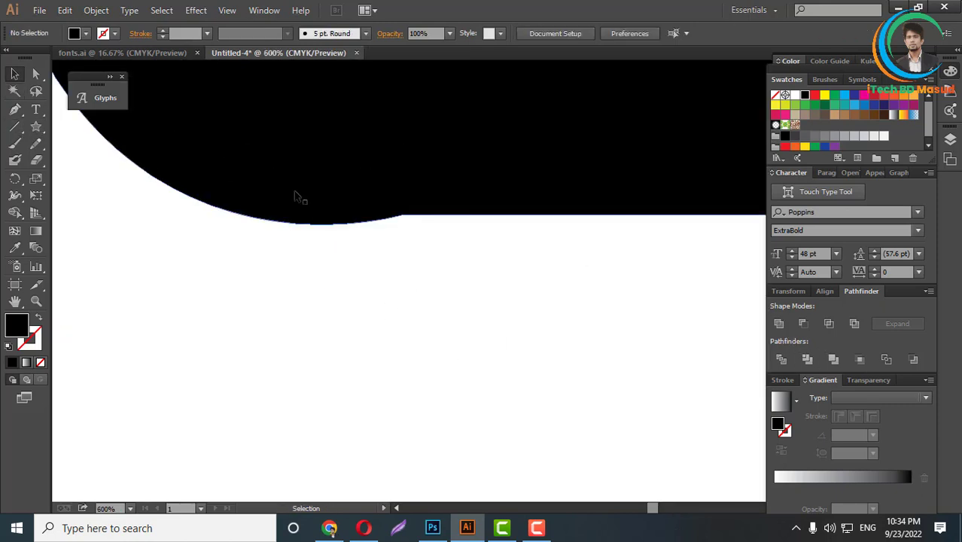
Draw a Pen shape that squares off the a's base between the bowl's lowest point and the stem's outer corner
left_click(15, 112)
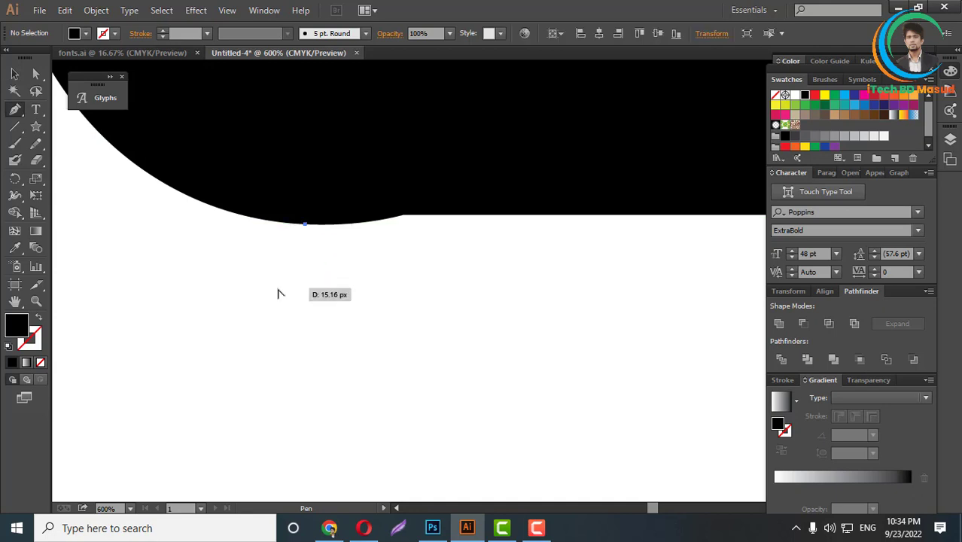
scroll(365, 296, "down", 3)
scroll(391, 290, "up", 1)
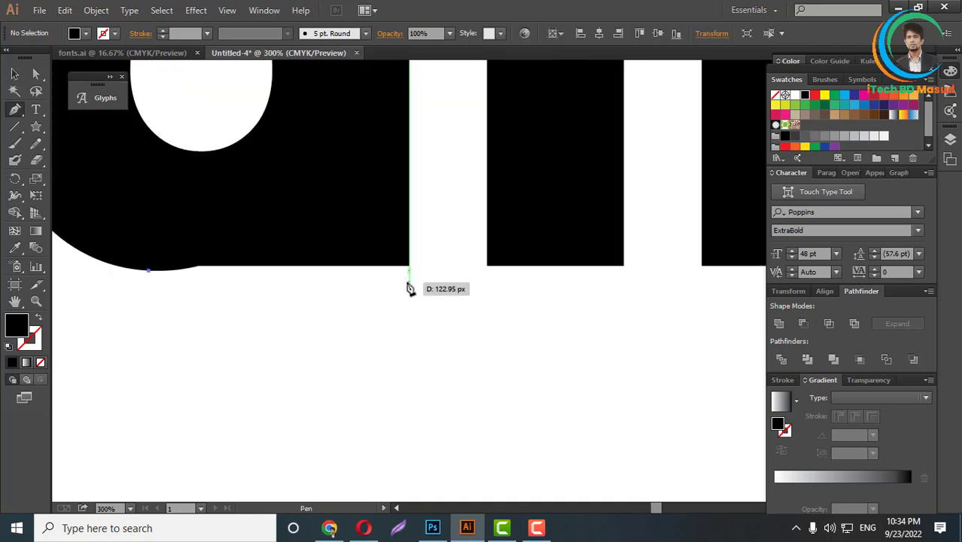
left_click(410, 271)
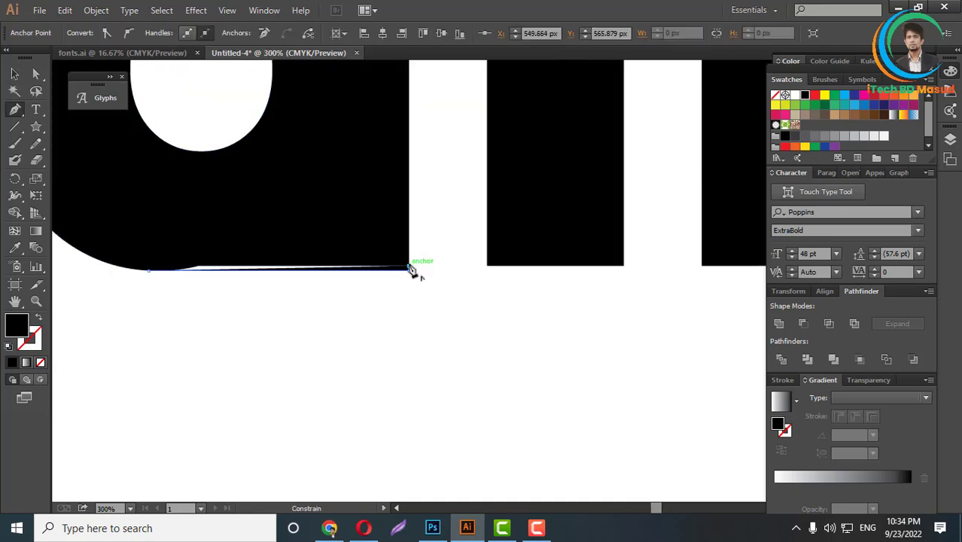
left_click_drag(242, 249, 162, 245)
scroll(452, 366, "down", 3)
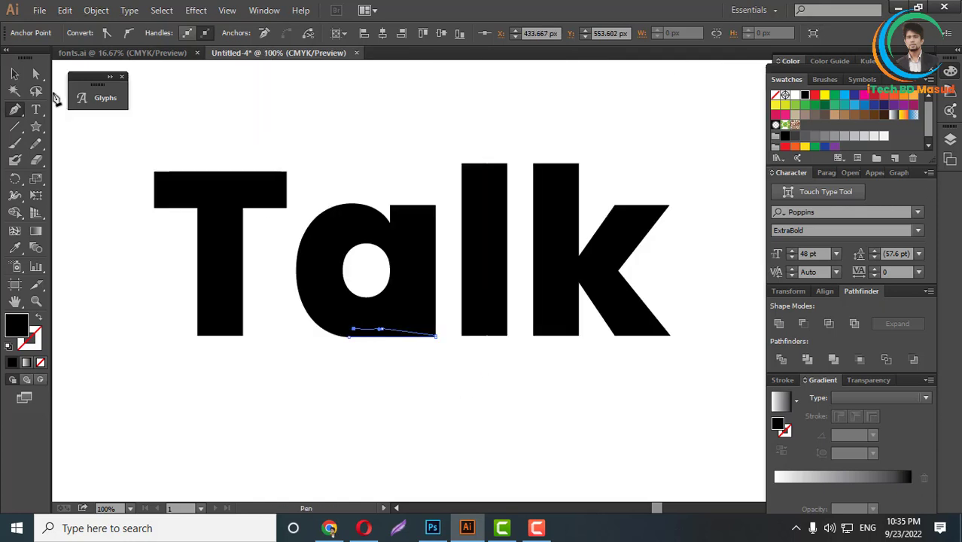
Unite the Talk lettering with the new filler shape along the a's base, then deselect it
left_click(14, 73)
left_click(446, 168)
key("ctrl+minus")
left_click_drag(248, 140, 673, 344)
left_click(780, 325)
left_click(430, 266)
Draw a curved, pointed tail with the Pen tool from the lower edge of the a's counter toward the stem's base
scroll(430, 266, "up", 3)
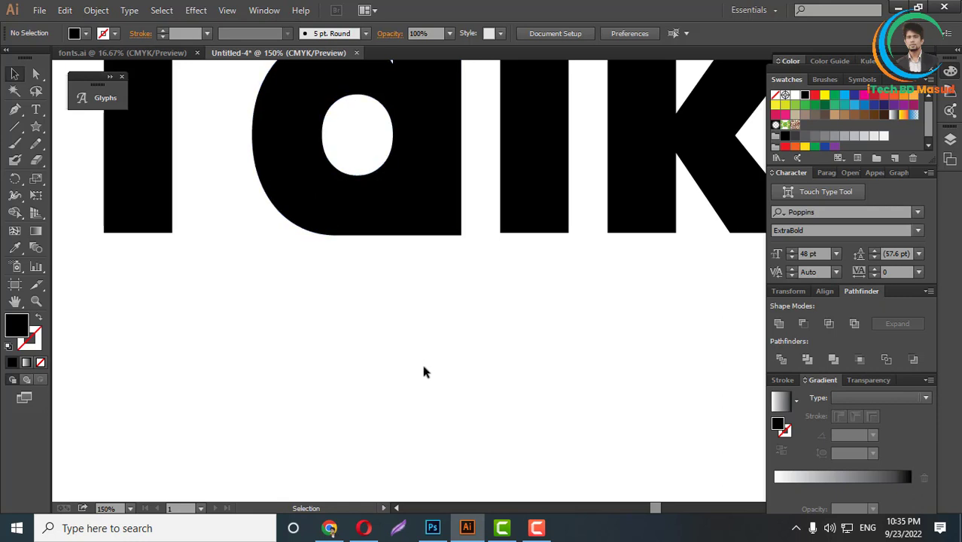
scroll(447, 390, "up", 2)
left_click(15, 111)
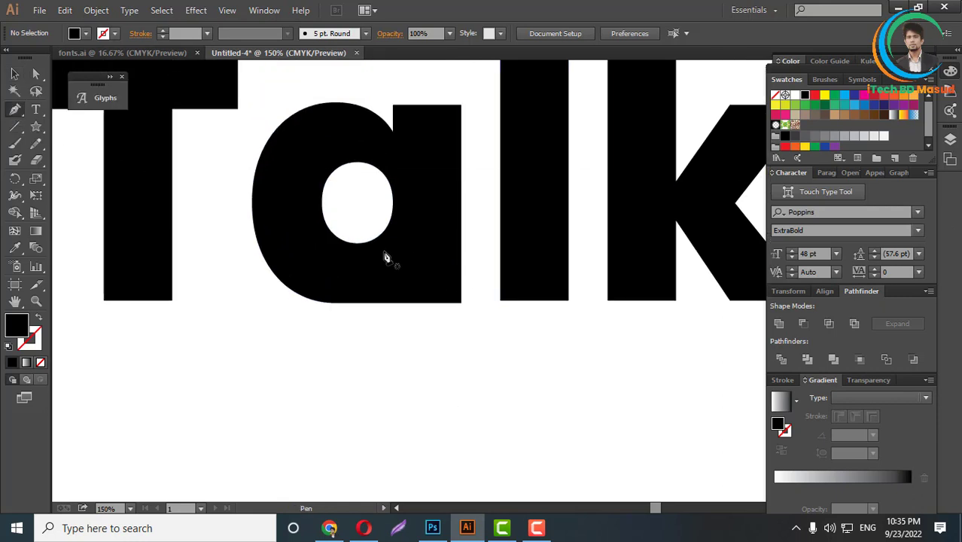
left_click(360, 239)
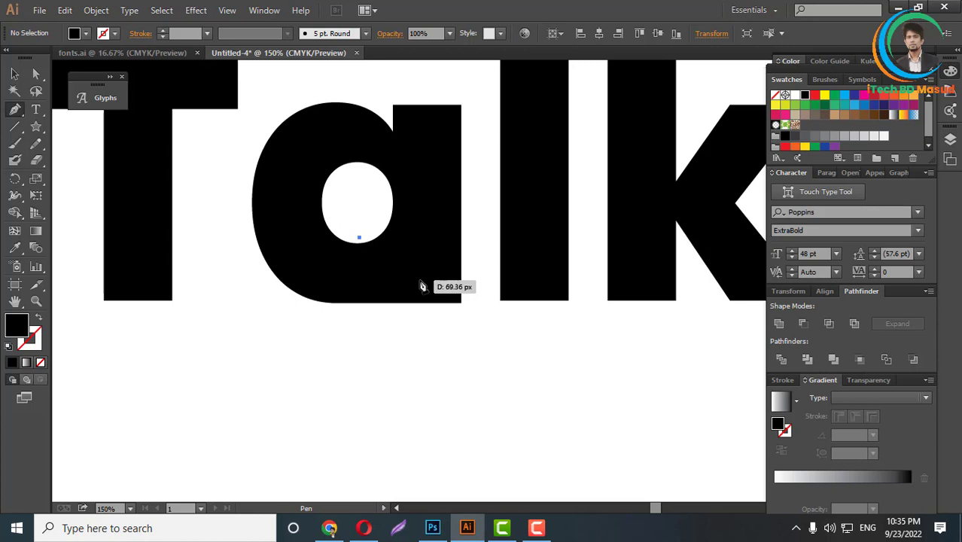
left_click_drag(420, 281, 431, 315)
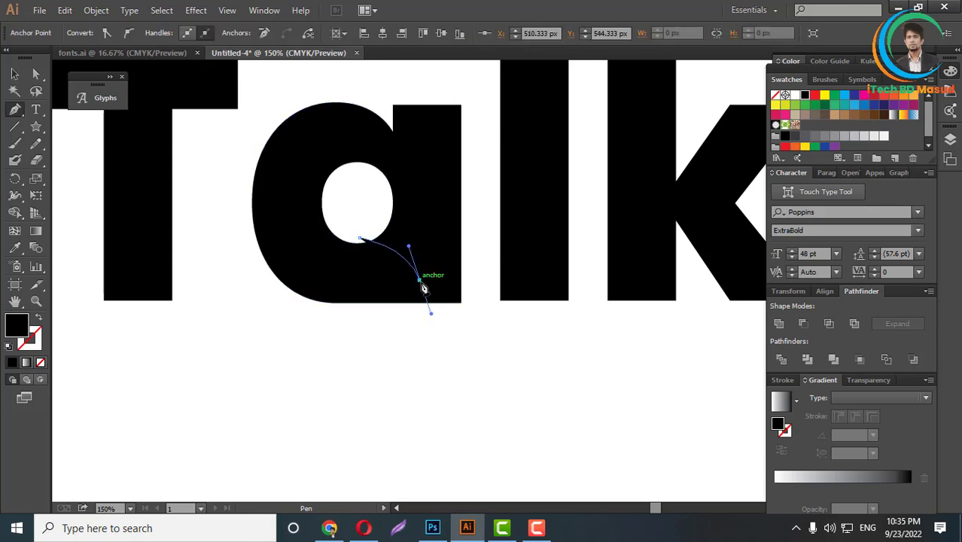
left_click_drag(422, 285, 377, 218)
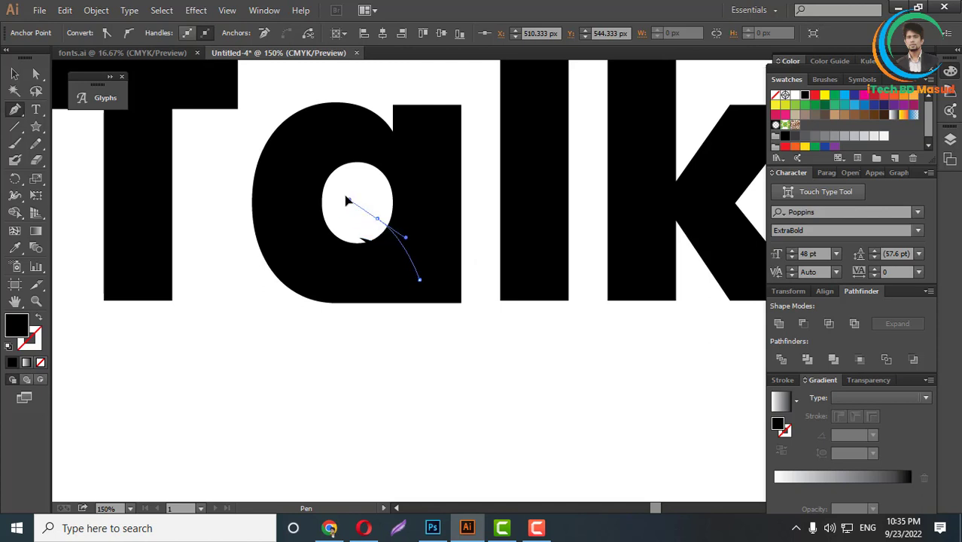
left_click_drag(328, 186, 335, 203)
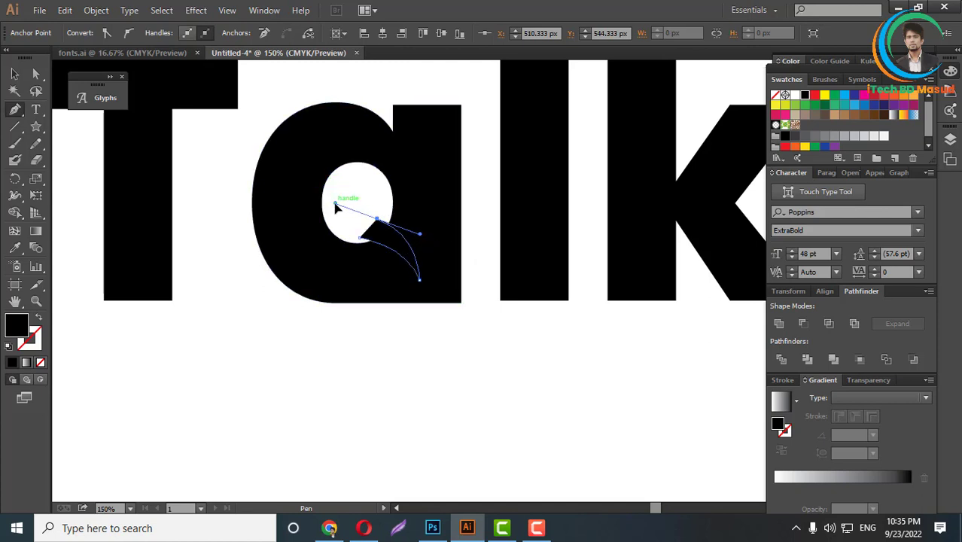
Subtract the tail shape from the a so its counter forms a speech bubble, then deselect the lettering
key("ctrl")
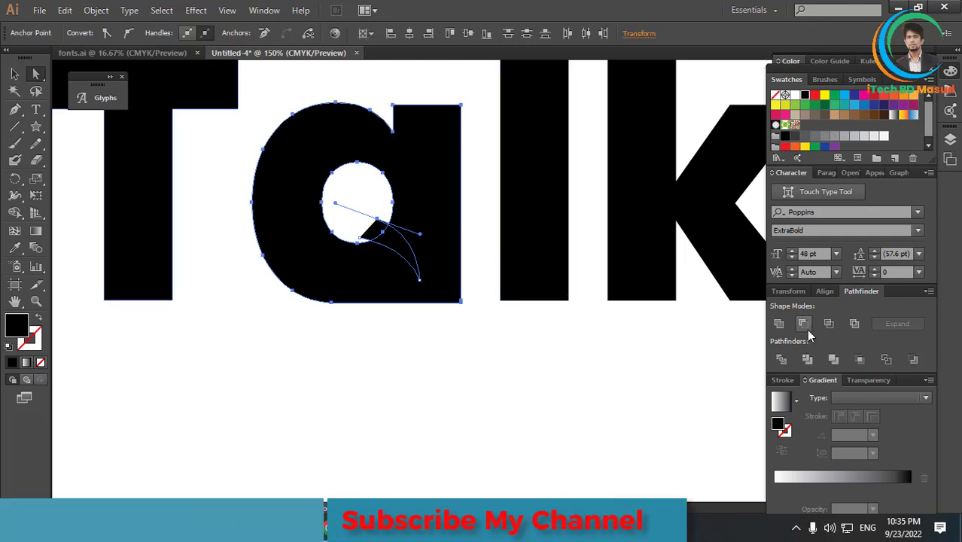
key("ctrl+8")
left_click(452, 395)
key("ctrl+minus")
key("ctrl+minus")
key("ctrl+minus")
scroll(393, 380, "down", 2)
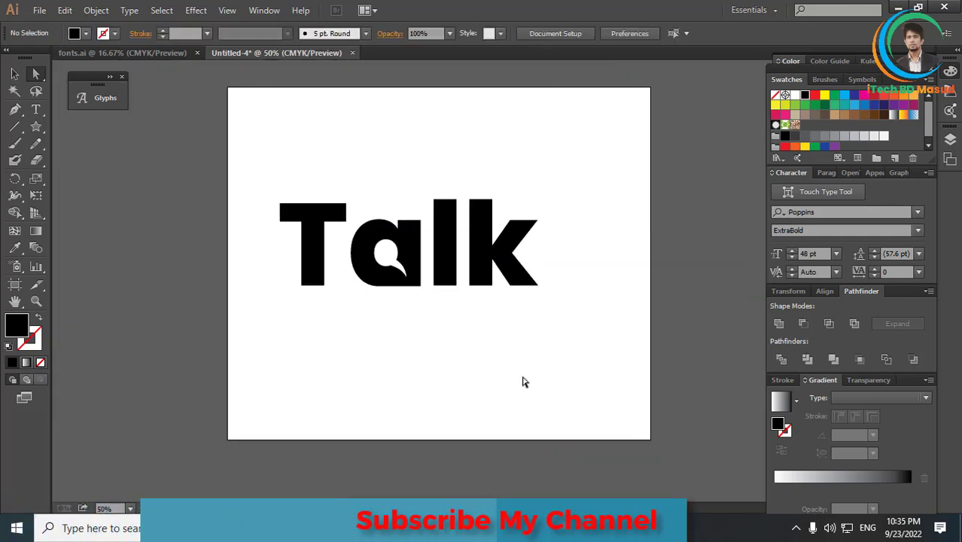
Move the Talk wordmark off the artboard, placing it beneath the lower STAR wordmark
scroll(524, 382, "up", 2)
scroll(412, 322, "down", 1)
scroll(451, 354, "up", 5)
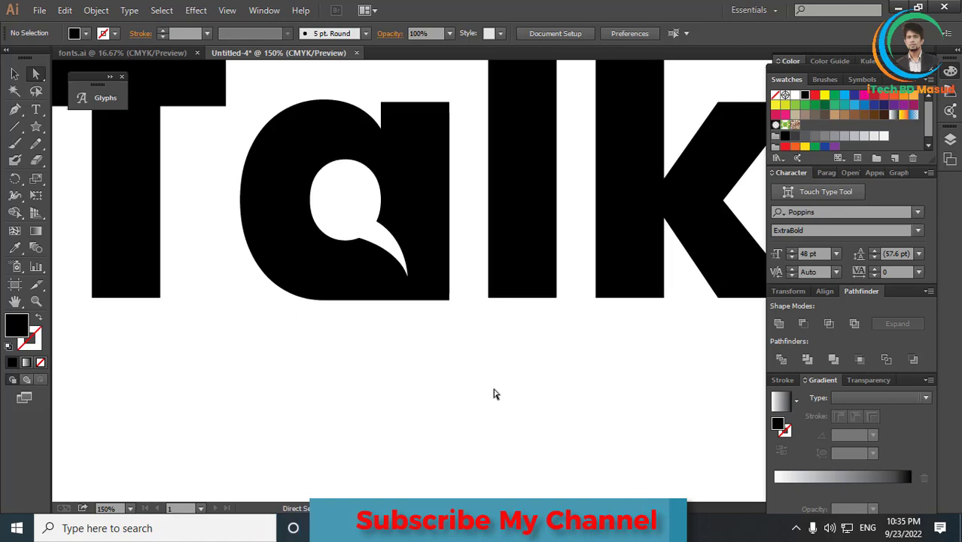
key("ctrl+minus")
key("ctrl+minus")
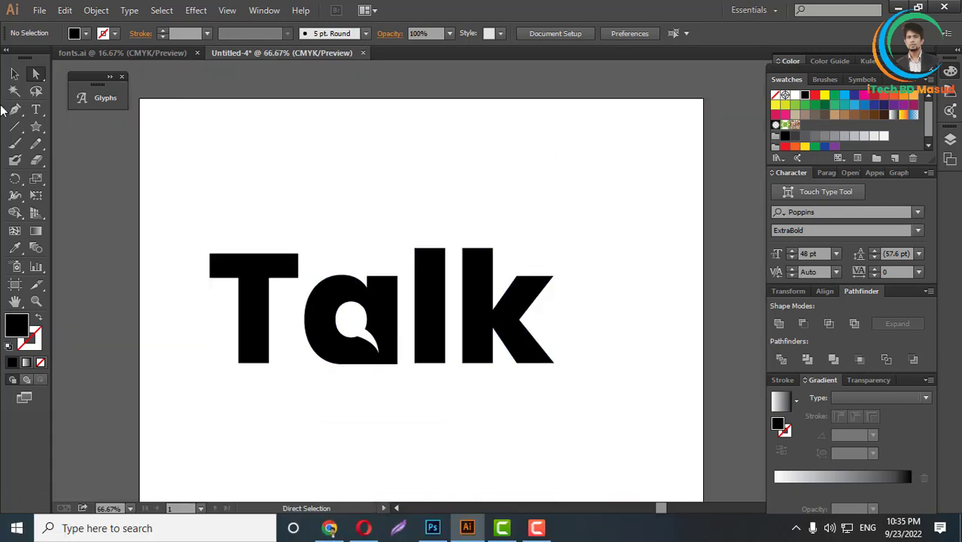
key("v")
scroll(460, 211, "down", 3)
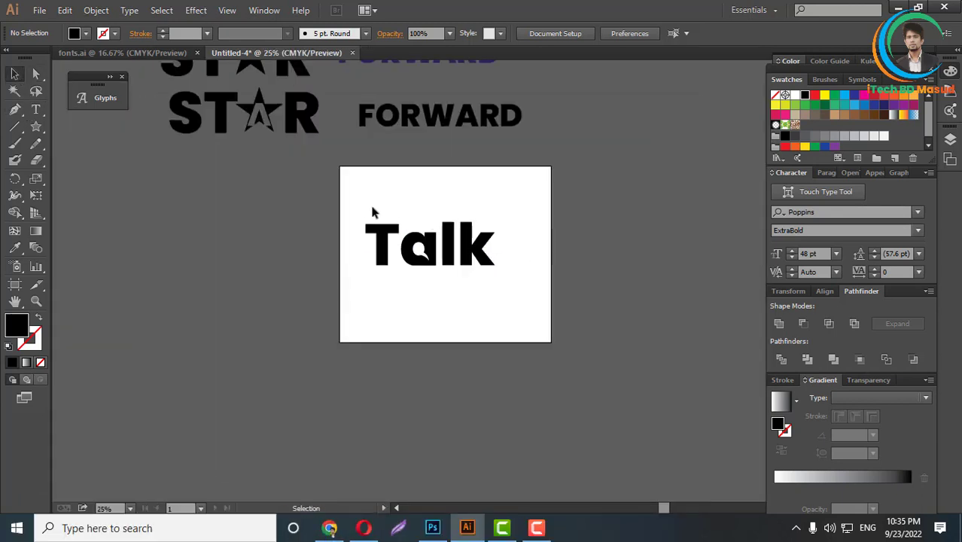
left_click_drag(350, 202, 289, 182)
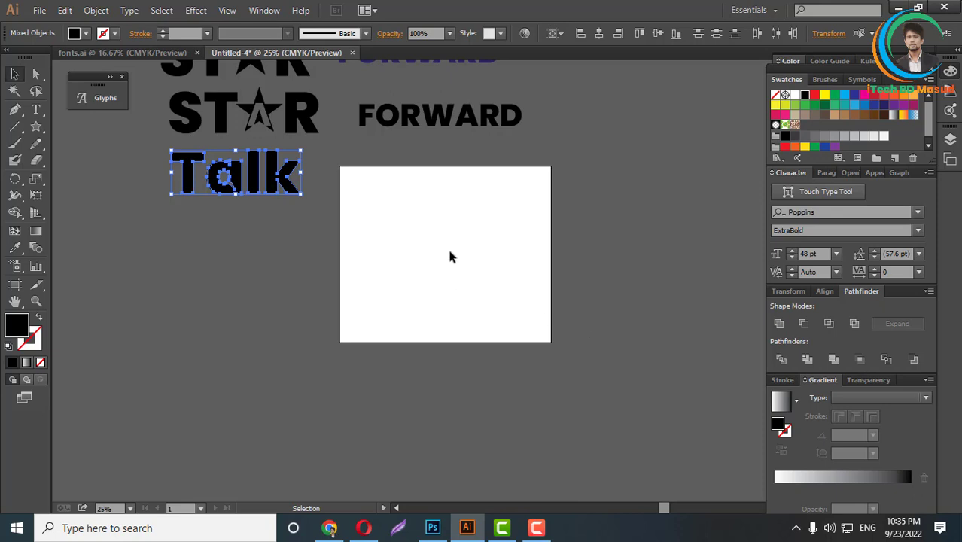
Add the point text Mobile in Poppins ExtraBold on the empty artboard
scroll(458, 266, "up", 1)
scroll(408, 294, "up", 2)
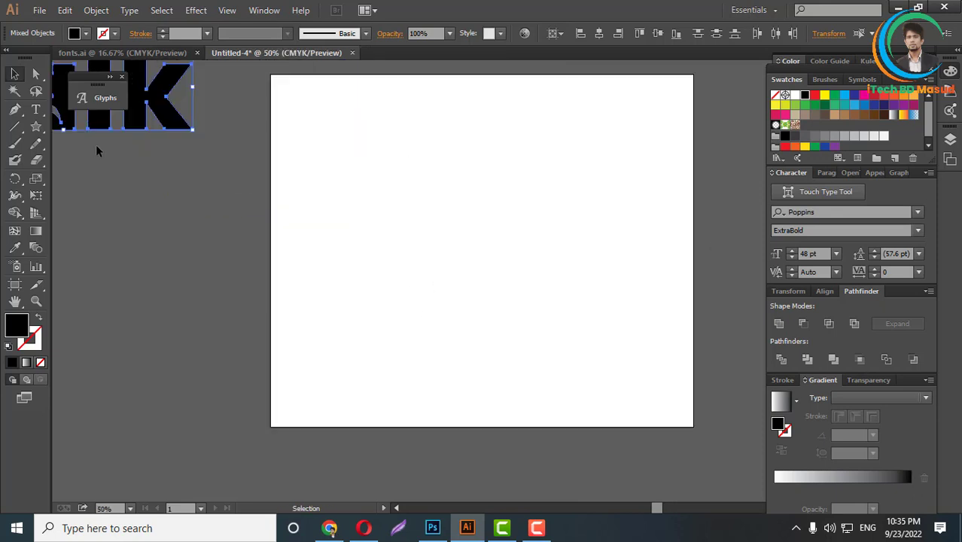
left_click(36, 109)
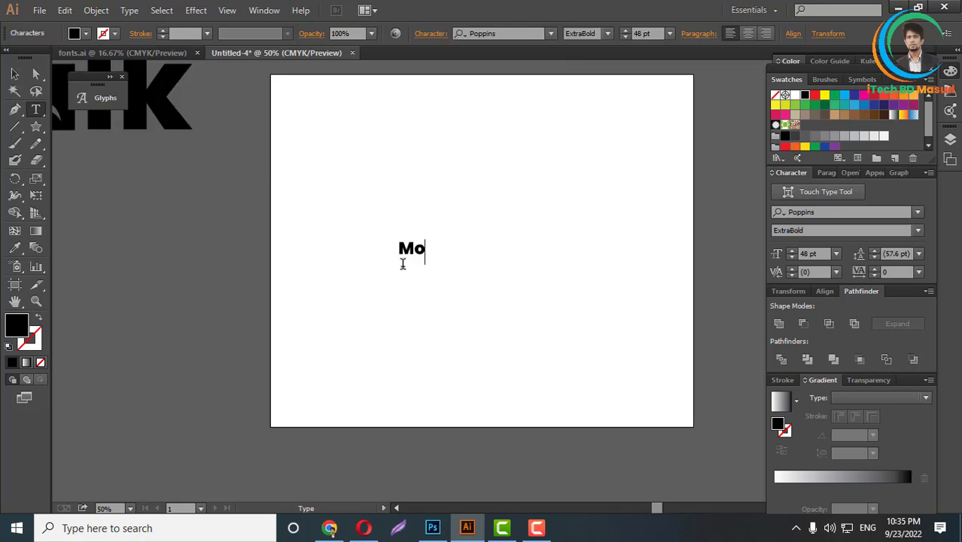
key("Escape")
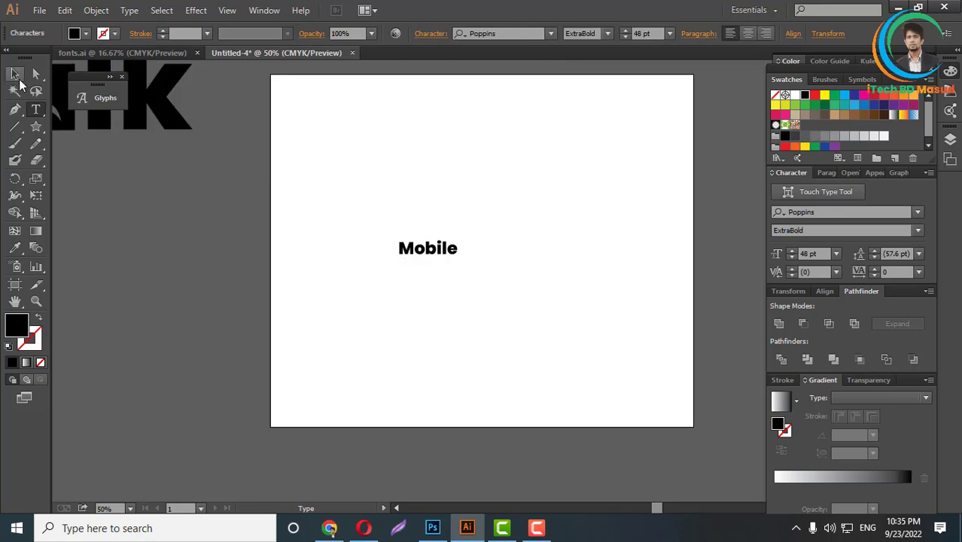
Scale the Mobile text proportionally to about 165 pt and position it near the artboard's center
scroll(484, 289, "up", 2)
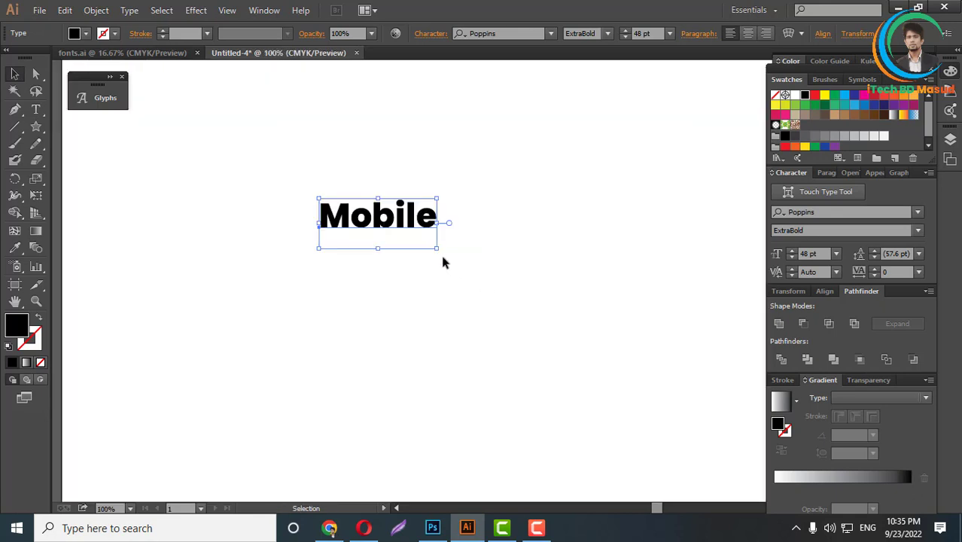
left_click_drag(438, 249, 735, 367)
key("ctrl+minus")
key("ctrl+minus")
key("ctrl+minus")
left_click_drag(514, 289, 486, 277)
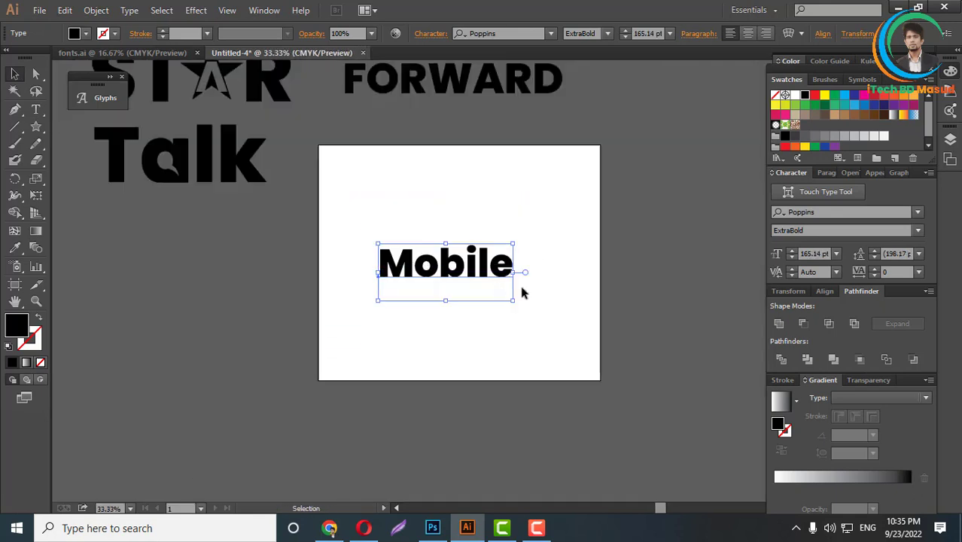
Apply All Caps to the Mobile text
scroll(440, 285, "up", 4)
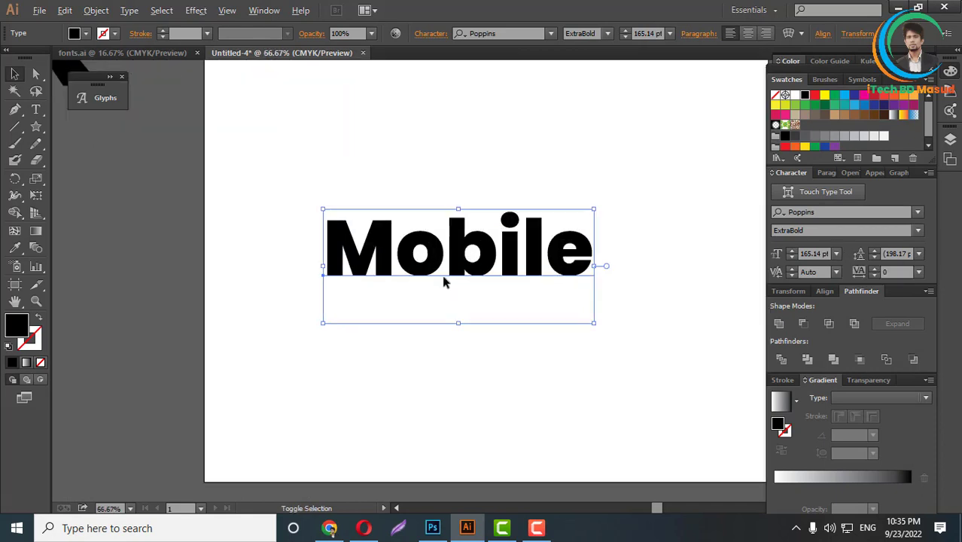
scroll(450, 301, "down", 3)
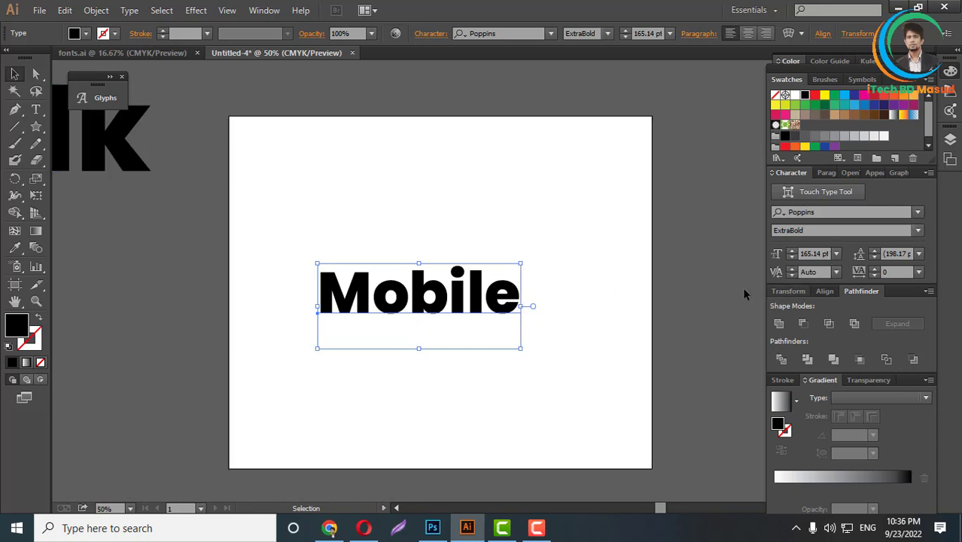
left_click(929, 172)
left_click(852, 238)
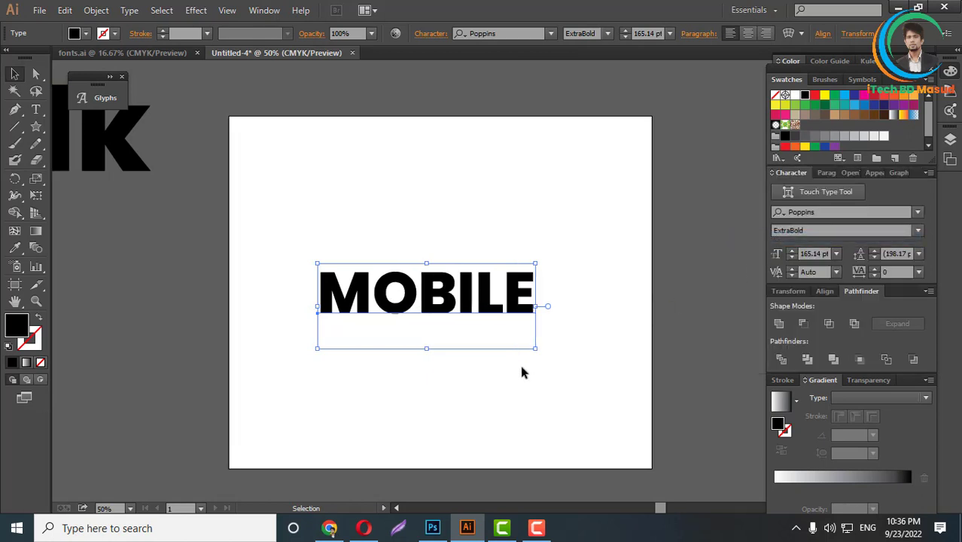
Place a copy of the MOBILE text off the artboard, below the Talk wordmark
scroll(480, 305, "down", 3)
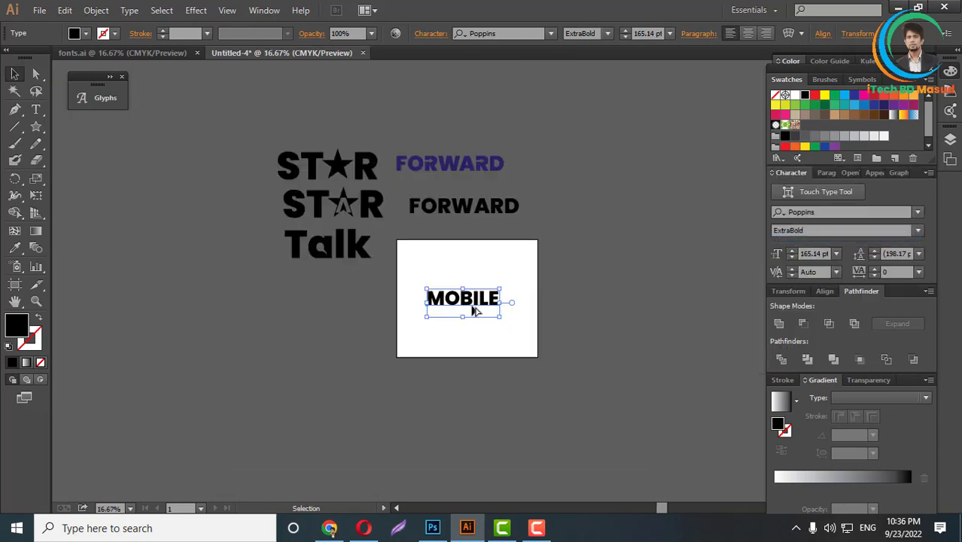
scroll(474, 310, "up", 1)
left_click_drag(476, 305, 214, 365)
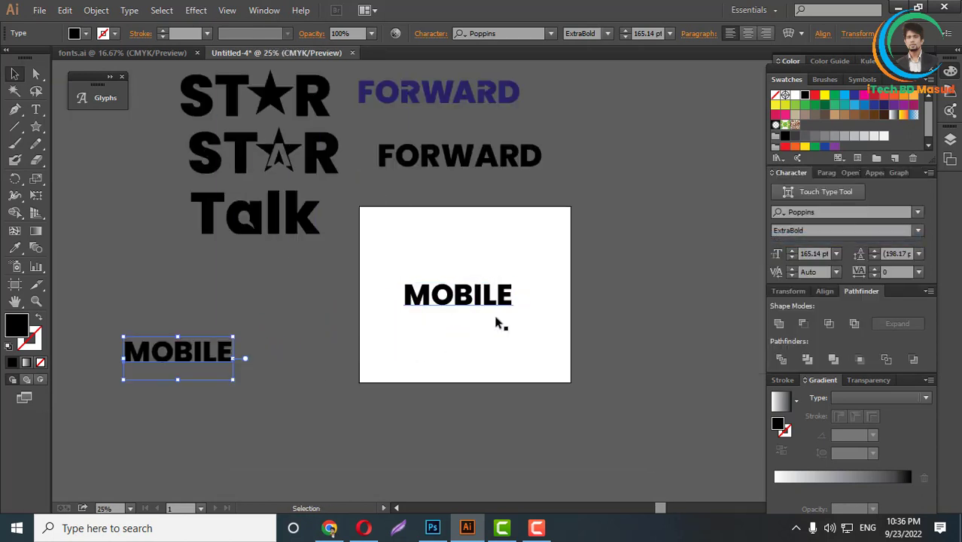
Draw a tall black rounded rectangle above the MOBILE text as the phone body
scroll(496, 324, "up", 6)
scroll(387, 318, "down", 2)
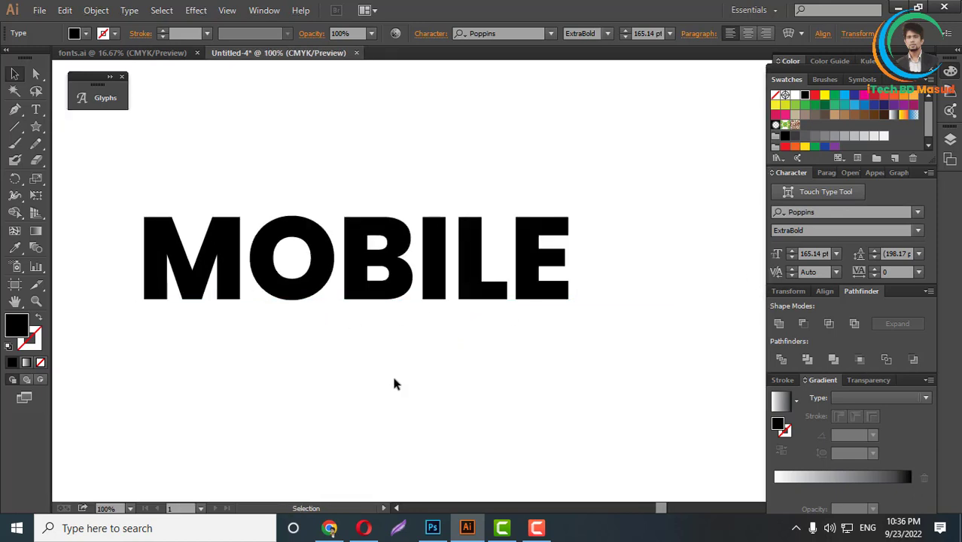
scroll(393, 376, "up", 3)
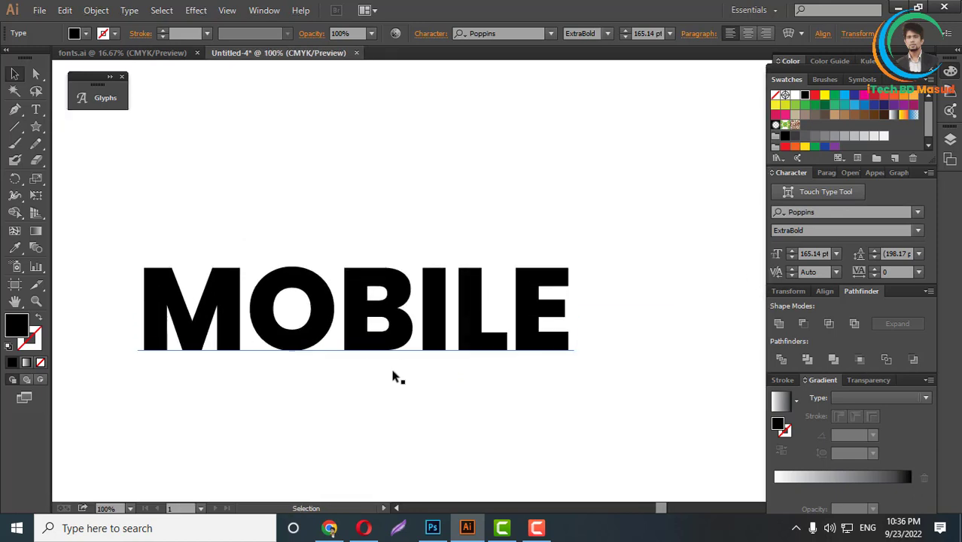
left_click(35, 127)
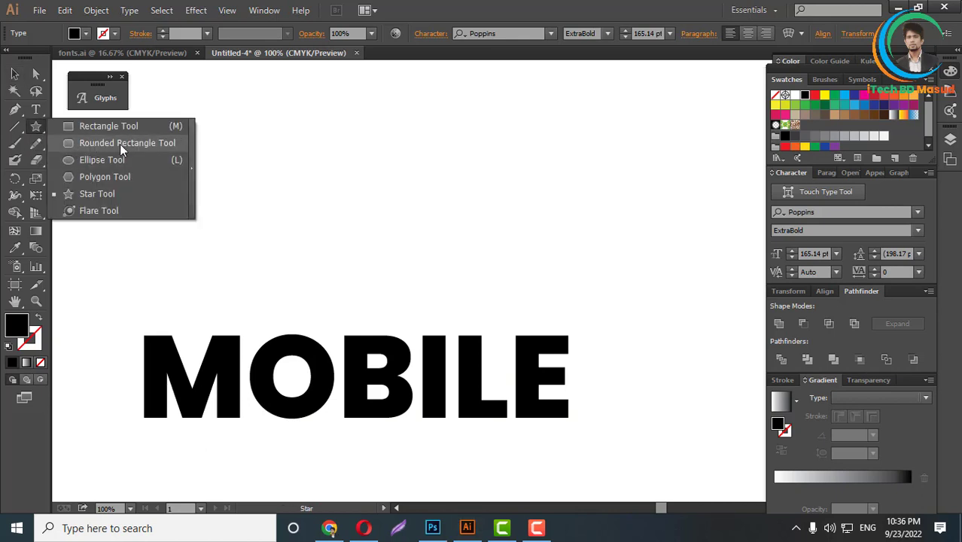
left_click(120, 144)
scroll(436, 208, "up", 1)
mouse_move(381, 128)
left_mouse_down()
mouse_move(453, 283)
mouse_move(474, 298)
mouse_move(485, 288)
mouse_move(475, 296)
left_mouse_up()
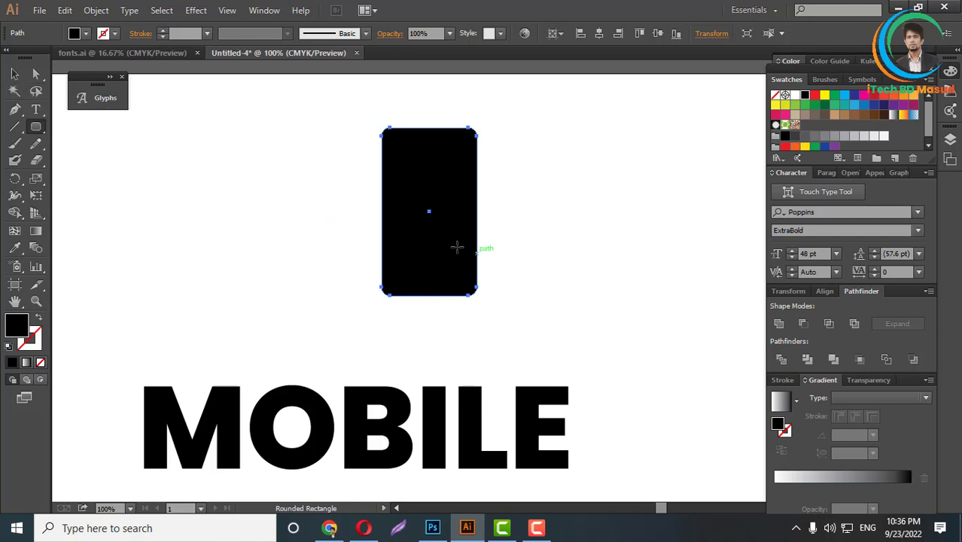
scroll(419, 208, "up", 2)
scroll(397, 185, "down", 1)
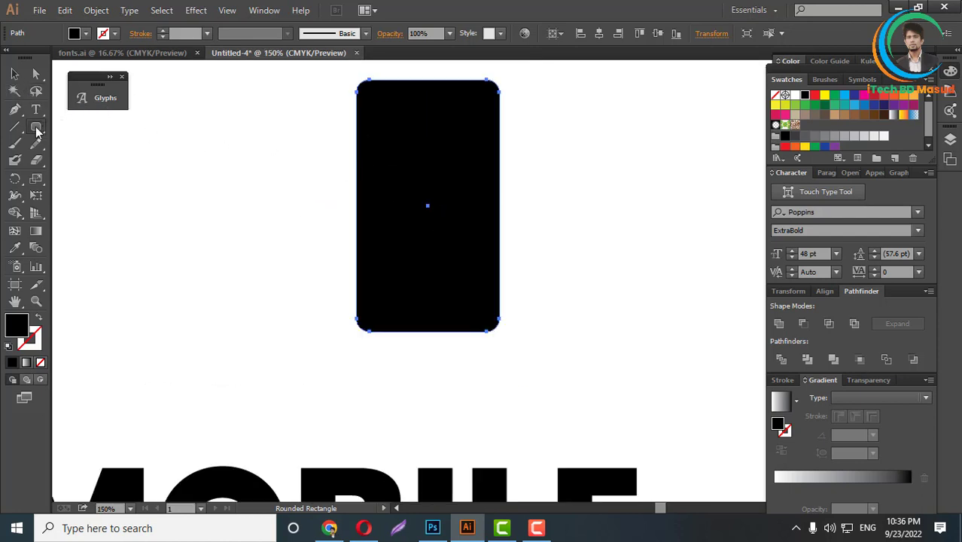
left_click_drag(36, 129, 80, 142)
left_click_drag(380, 124, 474, 282)
key("ctrl+z")
key("v")
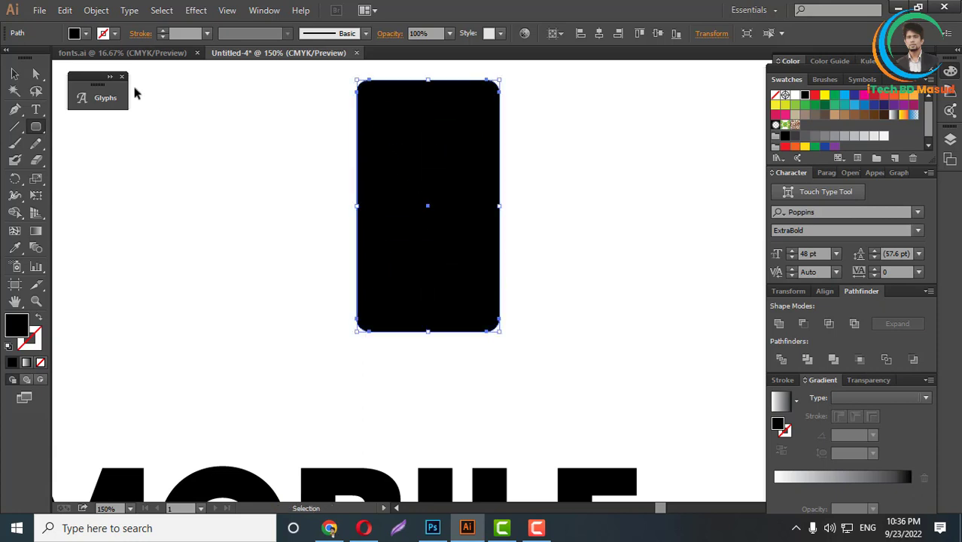
Draw a plain rectangle inside the phone body as its screen and extend its top edge upward
left_click_drag(36, 128, 83, 127)
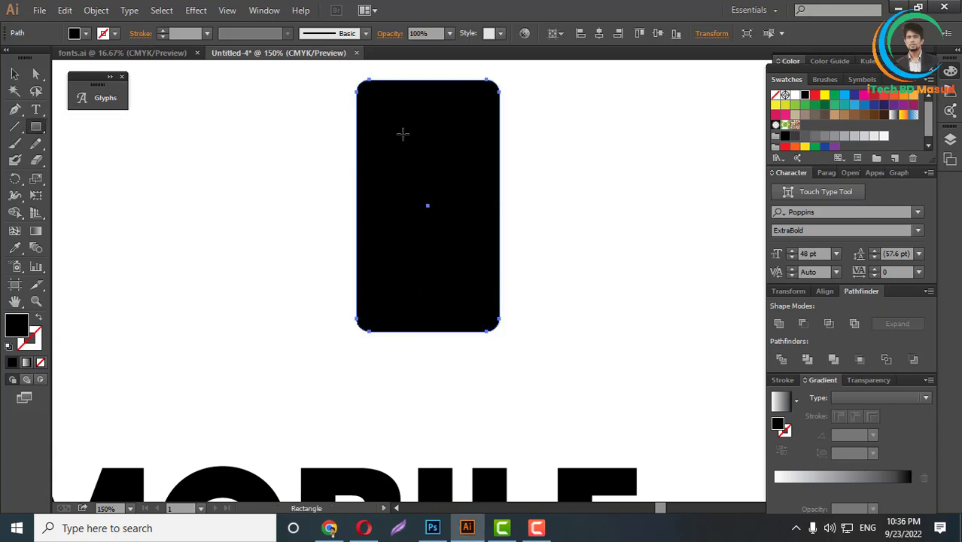
left_click_drag(372, 127, 484, 304)
left_click(17, 75)
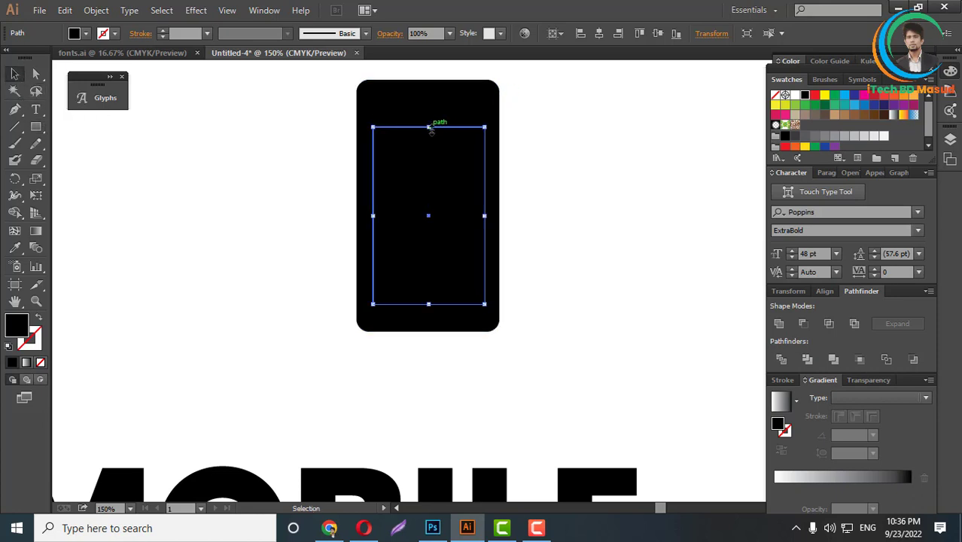
left_click_drag(430, 127, 429, 106)
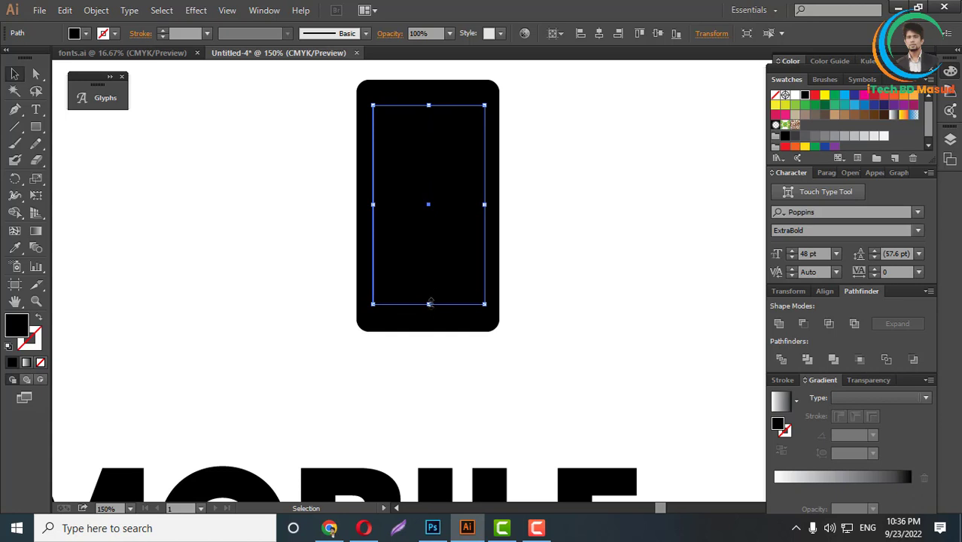
Shorten the screen rectangle from its bottom edge, centre it horizontally with the phone body and subtract it with Minus Front
mouse_move(429, 303)
left_mouse_down()
mouse_move(429, 286)
mouse_move(429, 295)
left_mouse_up()
left_click_drag(552, 136, 212, 261)
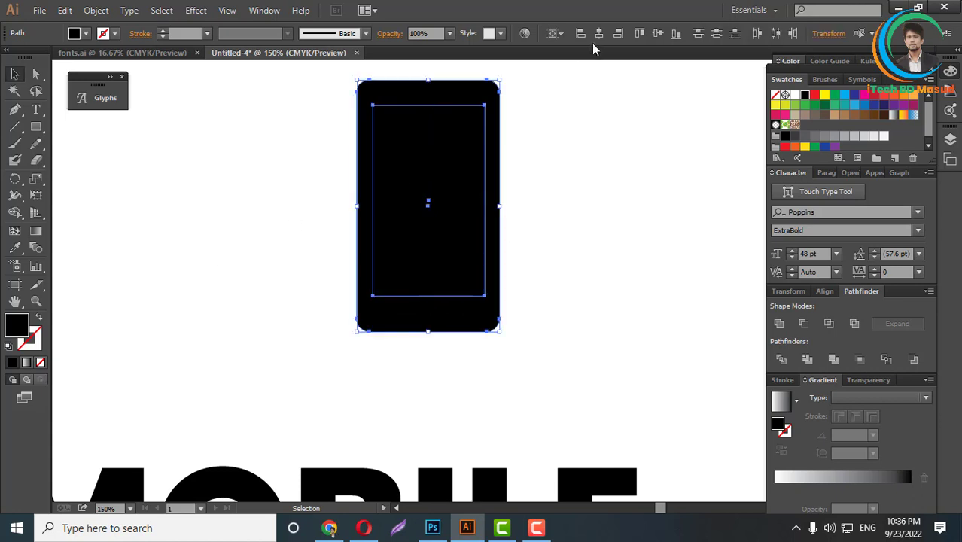
left_click(600, 35)
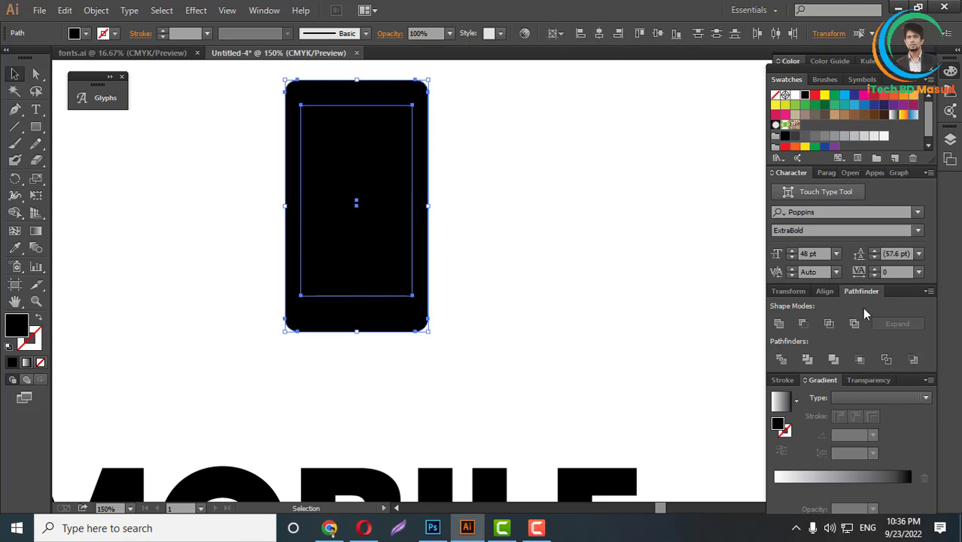
left_click(804, 323)
left_click(569, 301)
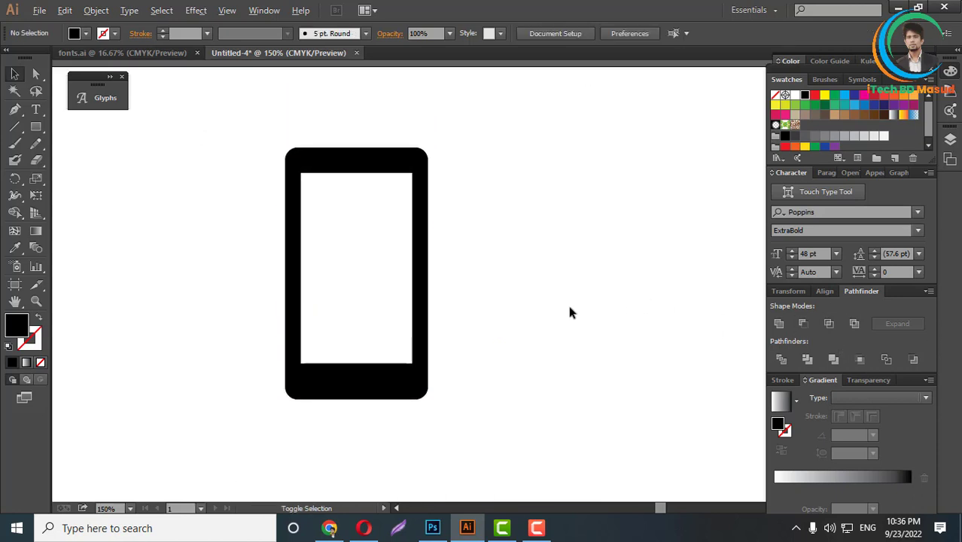
Draw a thin rounded rectangle in the phone's upper bezel as the speaker slot
scroll(490, 252, "down", 3)
scroll(464, 259, "up", 5)
scroll(467, 260, "up", 2)
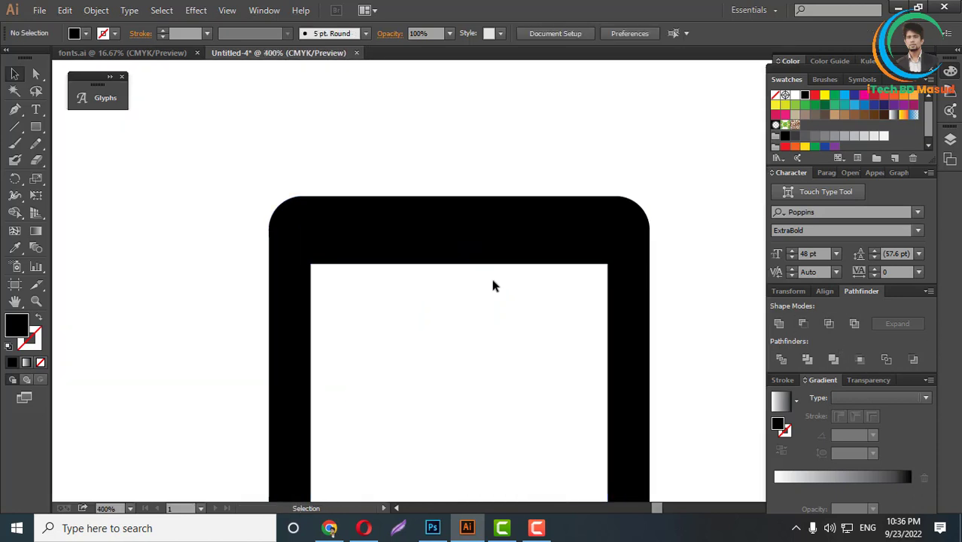
scroll(512, 260, "up", 2)
scroll(497, 245, "up", 1)
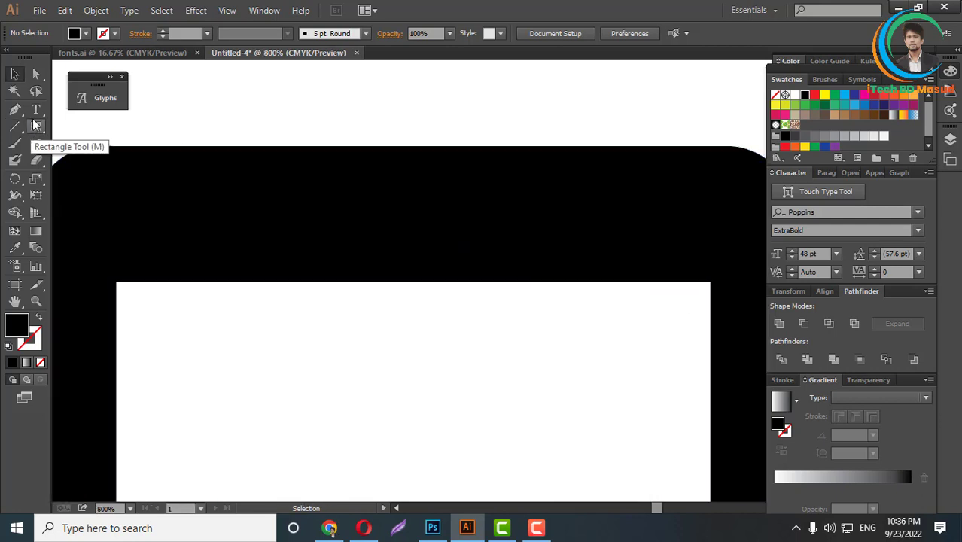
left_click_drag(36, 127, 86, 144)
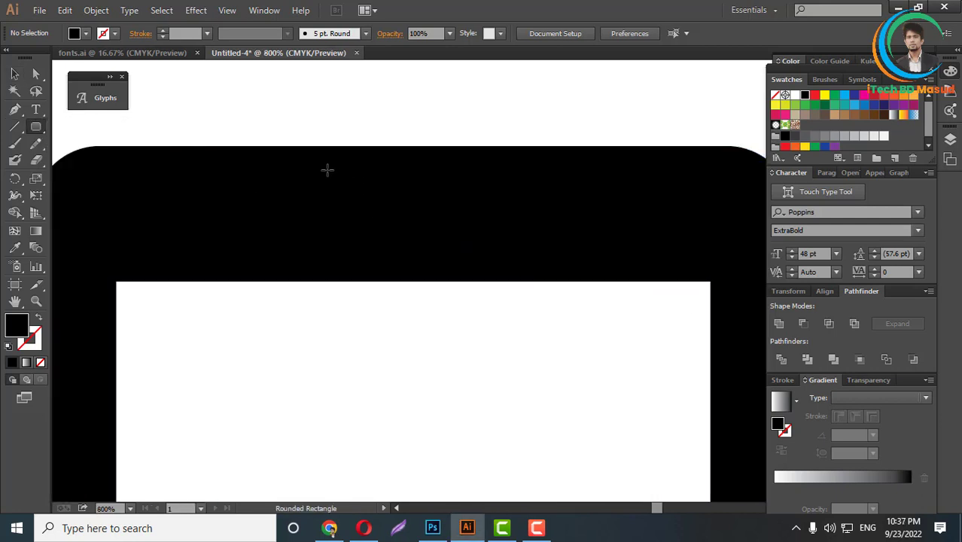
left_click_drag(309, 172, 479, 185)
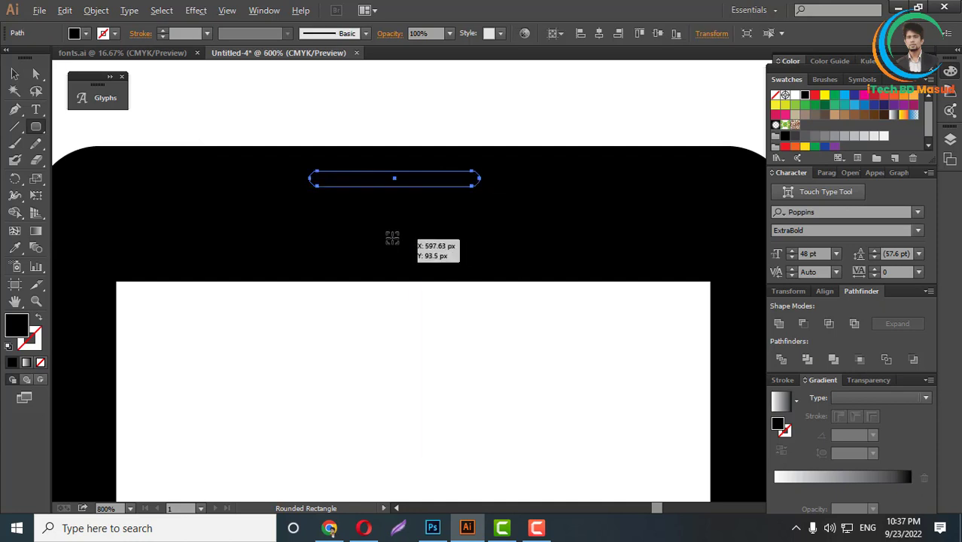
Draw a small circle in the phone's lower bezel as the home button
scroll(391, 238, "down", 4)
scroll(386, 299, "up", 4)
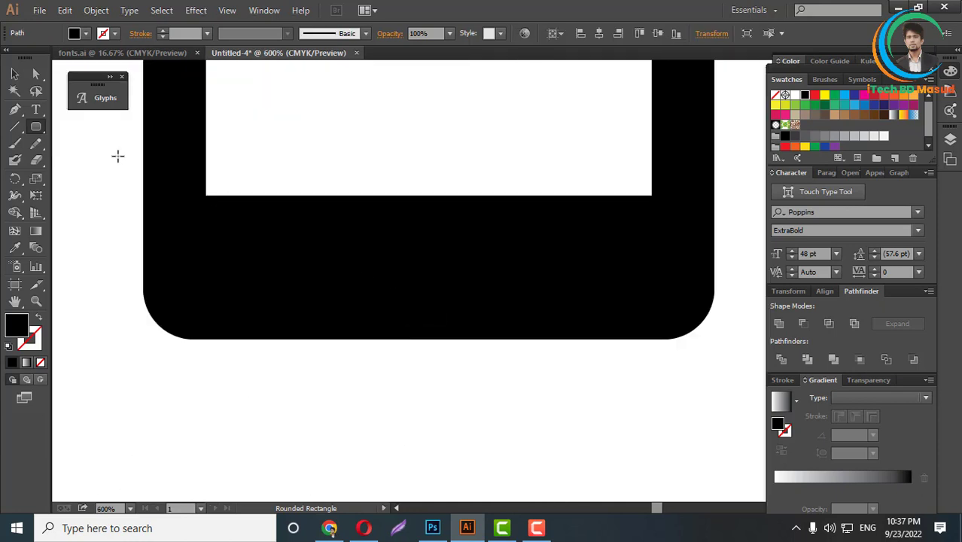
left_click_drag(41, 131, 70, 160)
left_click_drag(418, 274, 445, 299)
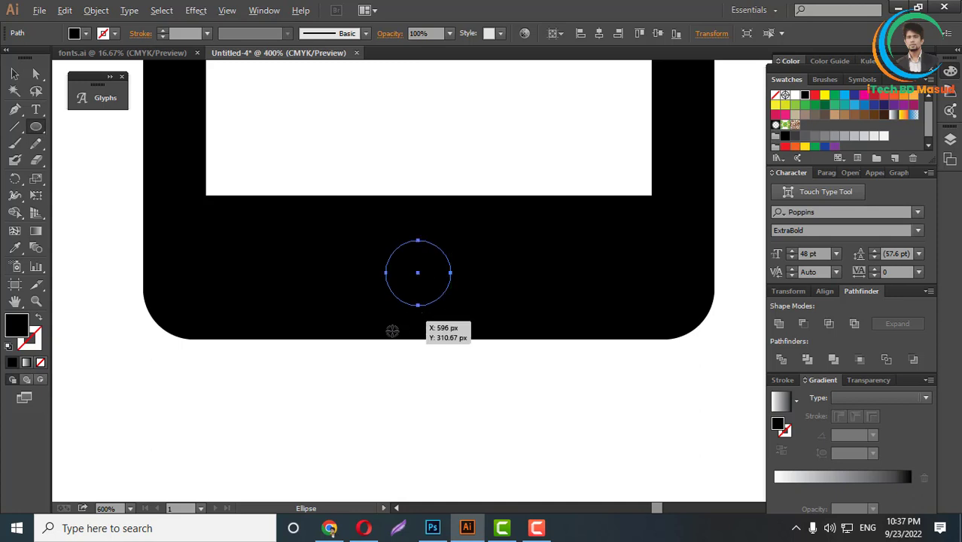
Centre the speaker slot and home button horizontally with the phone and cut them out of it with Minus Front
scroll(397, 325, "down", 6)
left_click(14, 74)
left_click_drag(298, 197, 523, 358)
left_click(595, 38)
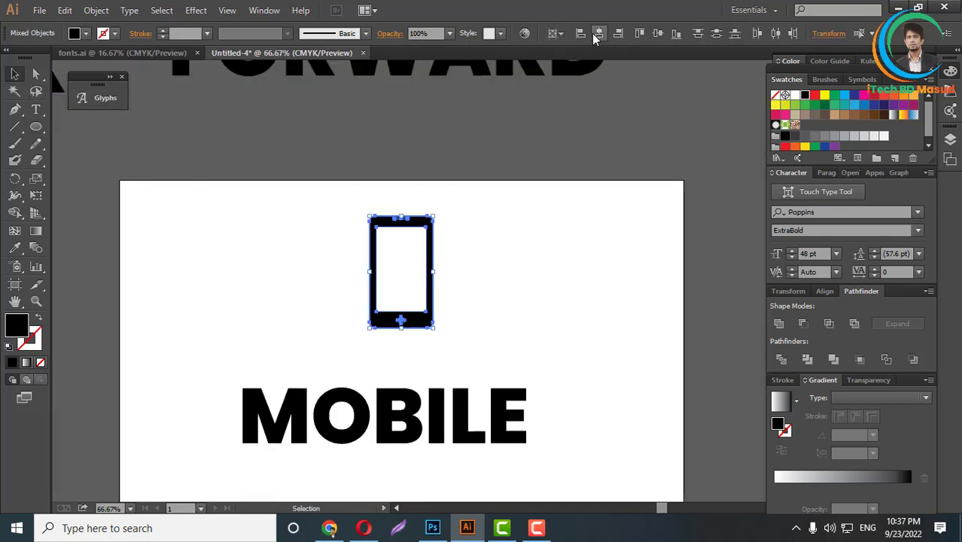
left_click(802, 325)
left_click(611, 322)
scroll(451, 346, "down", 2)
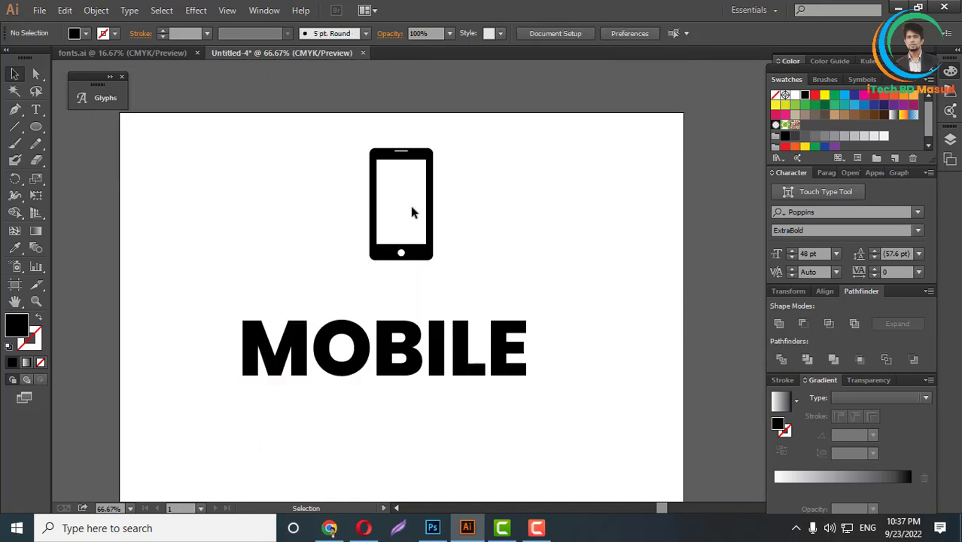
Place a copy of the finished phone shape straight below the original, over the B of MOBILE
scroll(411, 213, "up", 2)
scroll(545, 277, "up", 2)
scroll(538, 254, "down", 2)
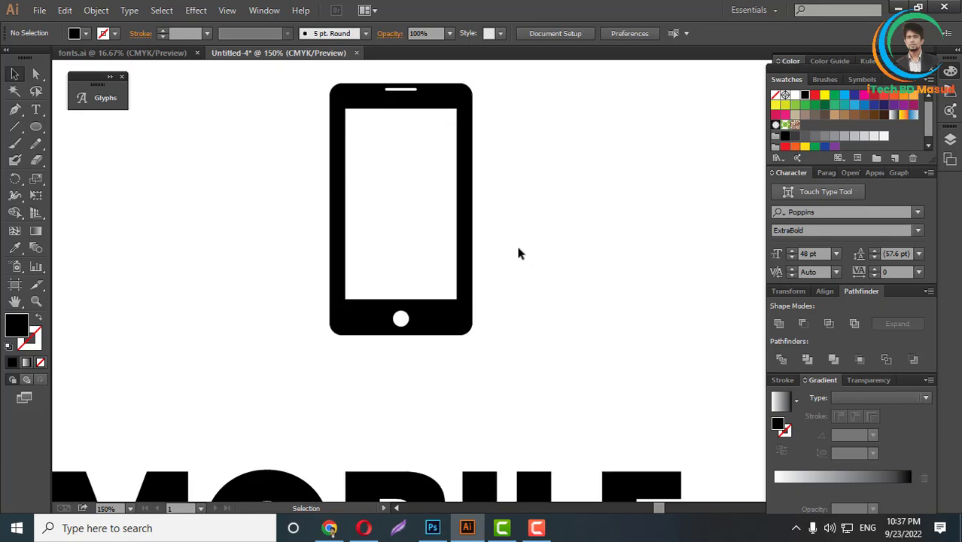
scroll(517, 253, "down", 3)
left_click_drag(481, 250, 487, 355)
scroll(425, 410, "up", 2)
scroll(537, 387, "down", 2)
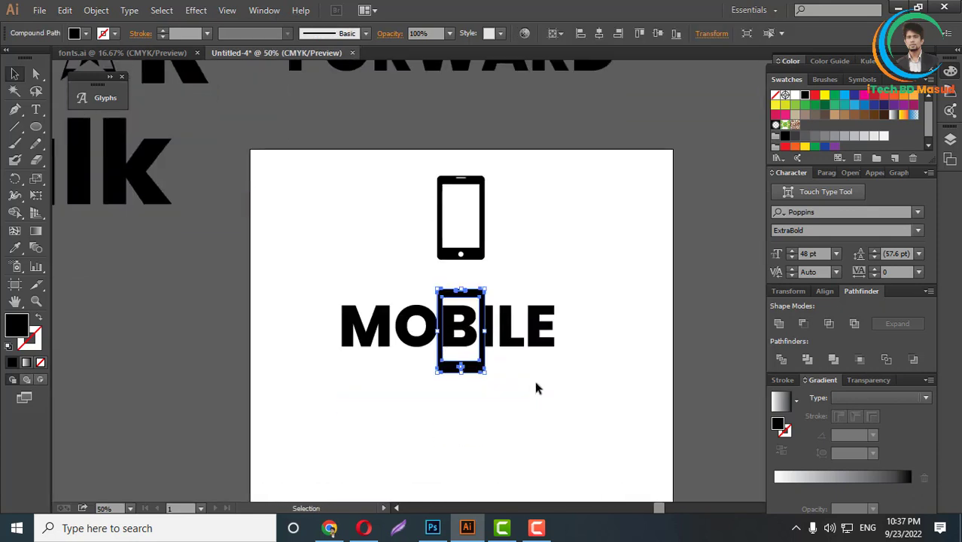
Move the phone copy over the M of MOBILE and enlarge it proportionally to frame the letter
scroll(451, 426, "up", 2)
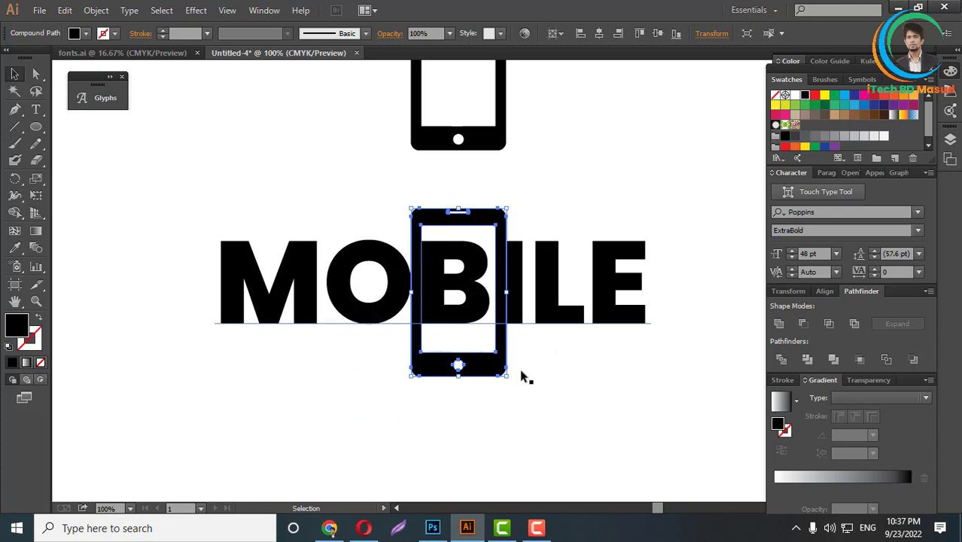
scroll(515, 369, "up", 1)
scroll(526, 397, "up", 1)
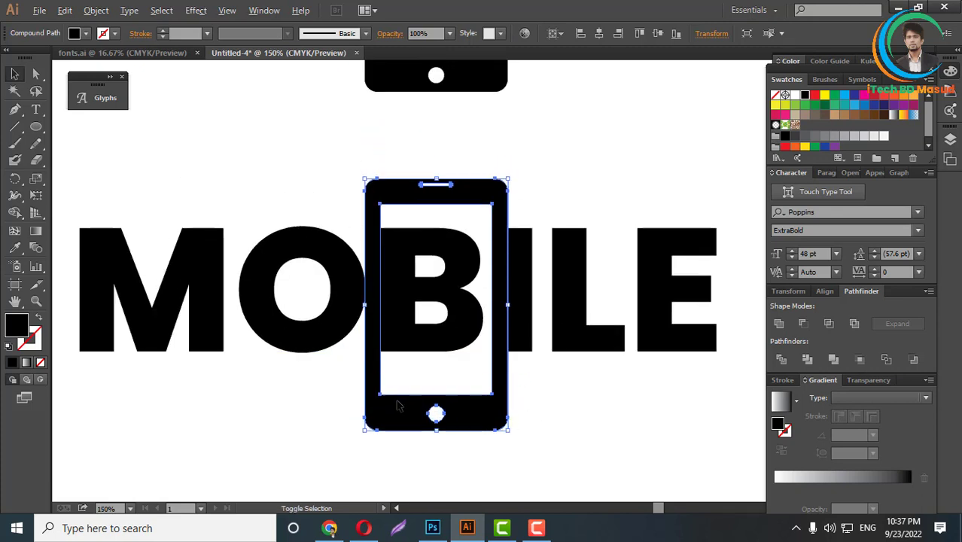
scroll(467, 414, "down", 1)
left_click_drag(452, 425, 241, 396)
left_click_drag(258, 325, 280, 336)
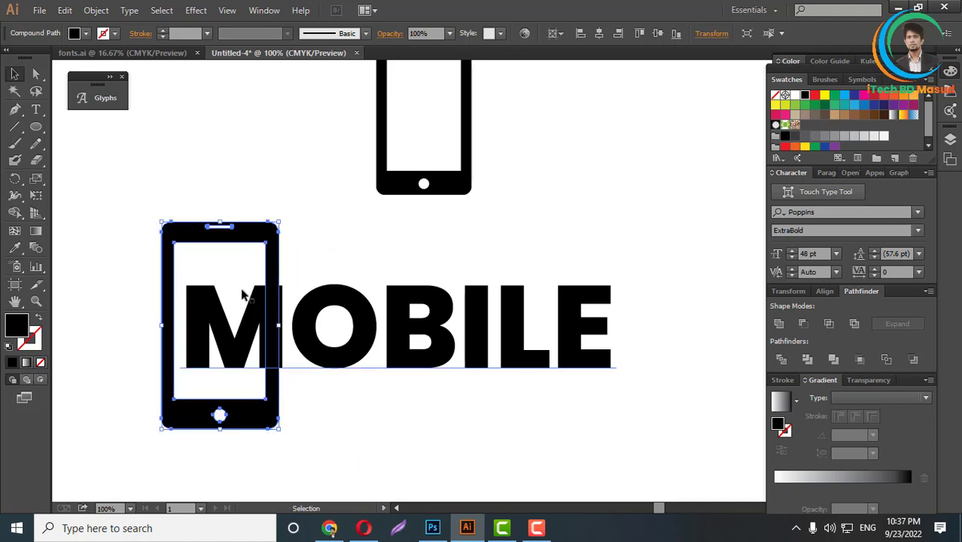
Convert the MOBILE text on the artboard to outlines
scroll(367, 381, "down", 4)
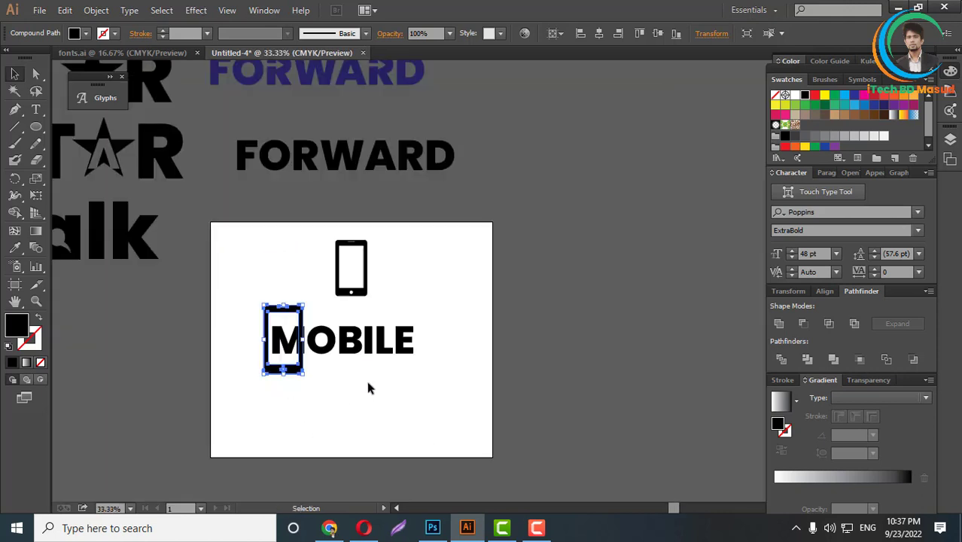
scroll(343, 348, "up", 4)
right_click(343, 346)
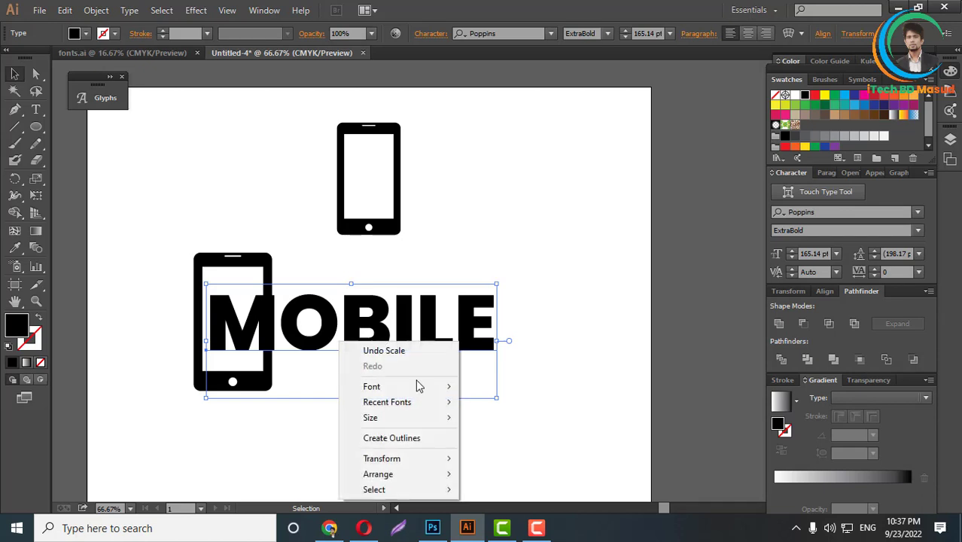
left_click(393, 438)
Align the phone and MOBILE on their vertical centres and shift the phone sideways until its outer edge meets the M's right edge
scroll(407, 384, "down", 1)
left_click_drag(328, 349, 229, 285)
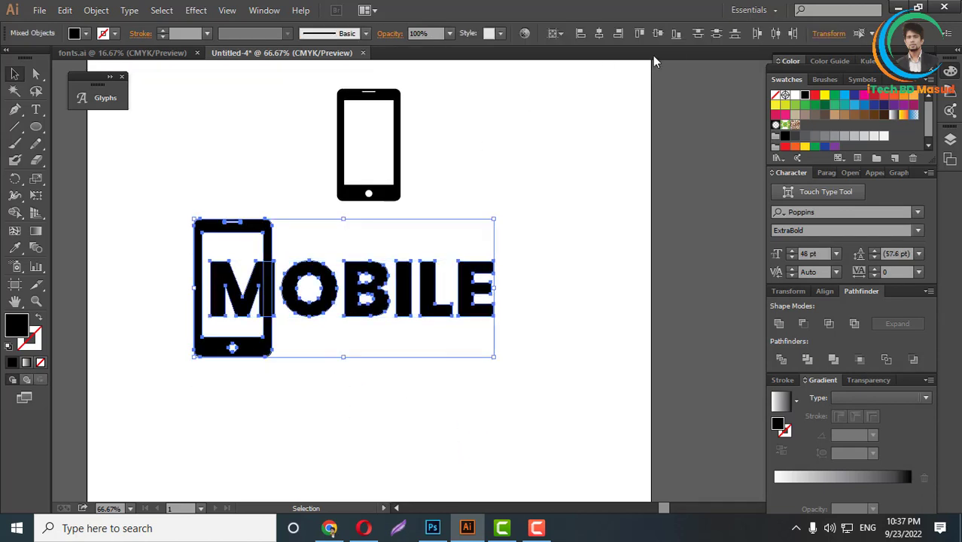
left_click(658, 34)
left_click(391, 417)
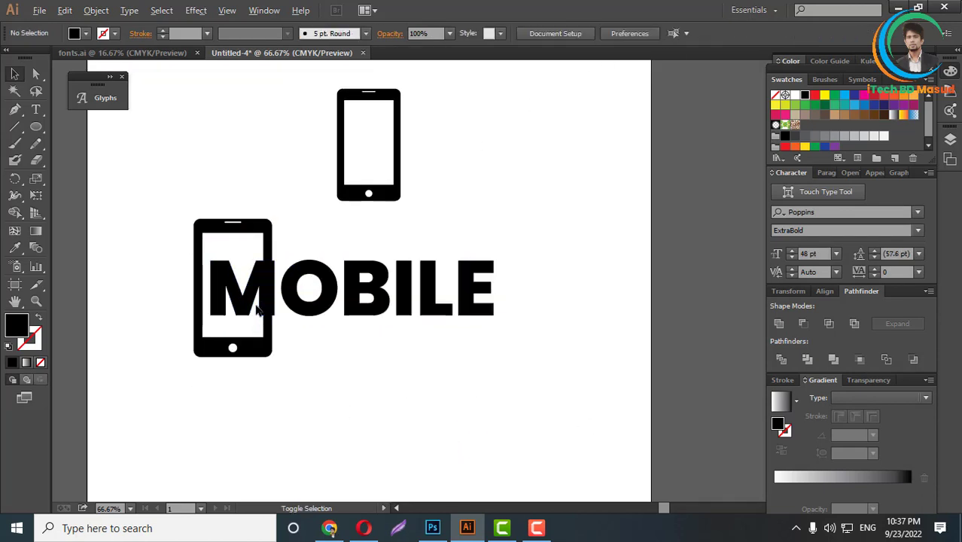
scroll(253, 312, "up", 3)
left_click_drag(283, 382, 290, 382)
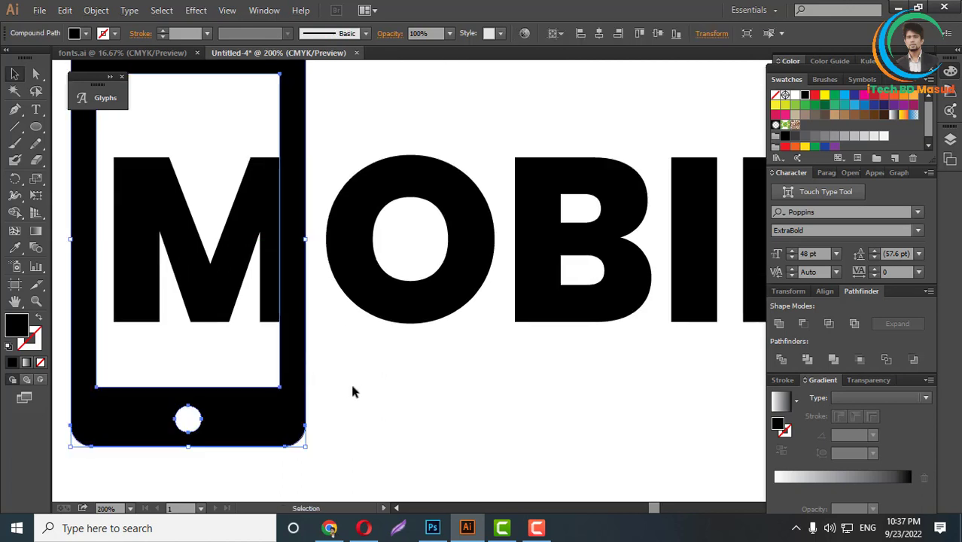
Draw a rectangle slightly taller than the M across the phone's right side as a cutting shape
scroll(366, 389, "up", 2)
left_click_drag(37, 131, 75, 126)
mouse_move(243, 198)
left_mouse_down()
mouse_move(313, 279)
mouse_move(355, 384)
left_mouse_up()
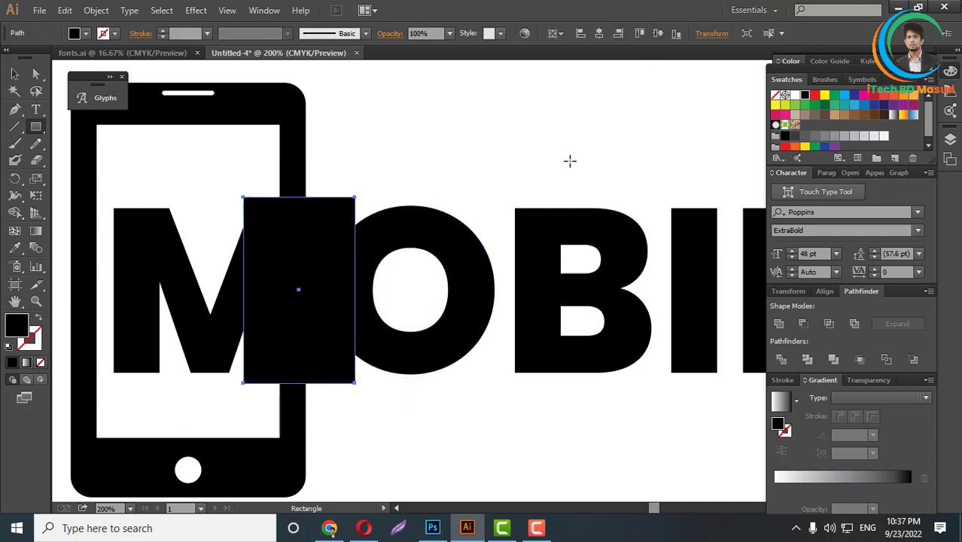
Subtract the rectangle from the phone with Minus Front to open a gap around the M's right side
left_click(35, 73)
left_click(300, 148, "shift")
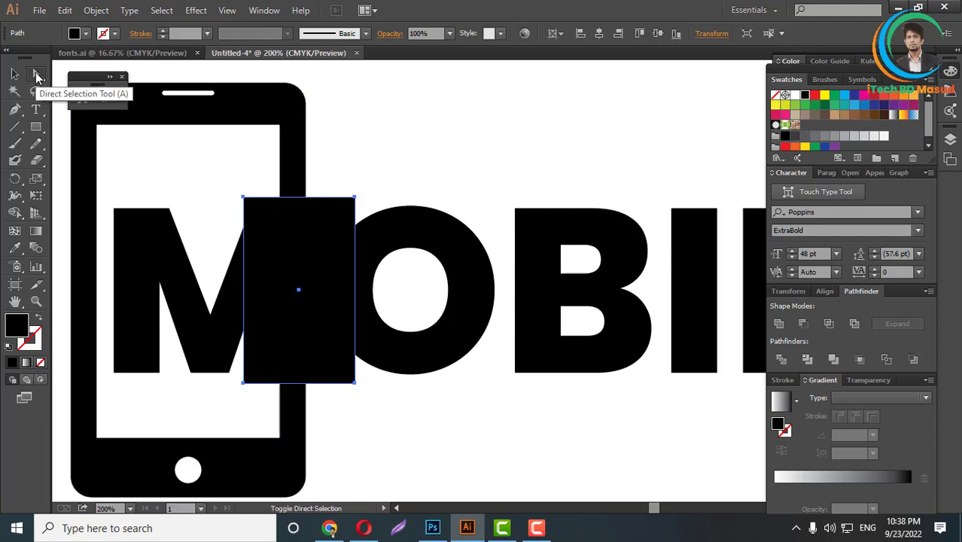
key("v")
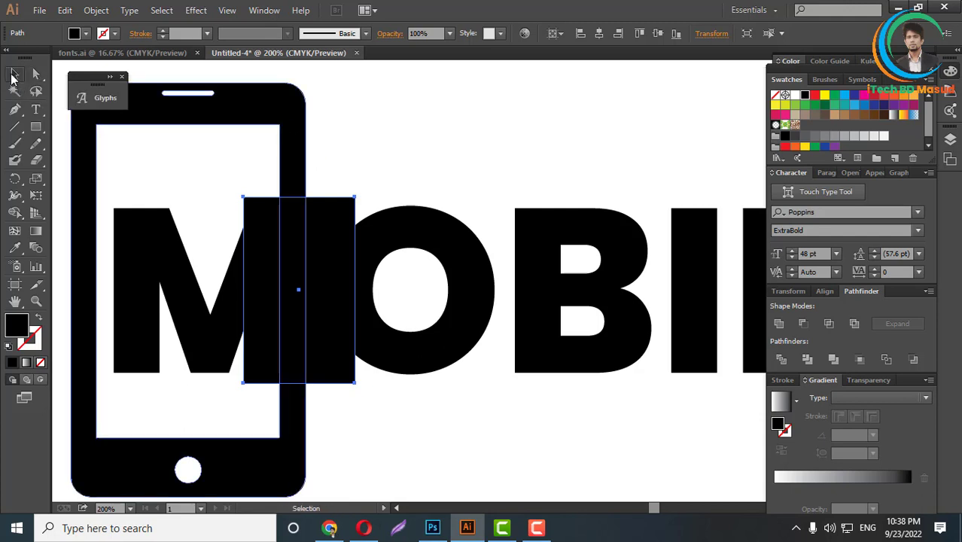
left_click(298, 155, "shift")
left_click(803, 324)
left_click(557, 432)
Move the spare phone shape off the artboard, beyond its upper right corner
scroll(378, 338, "down", 5)
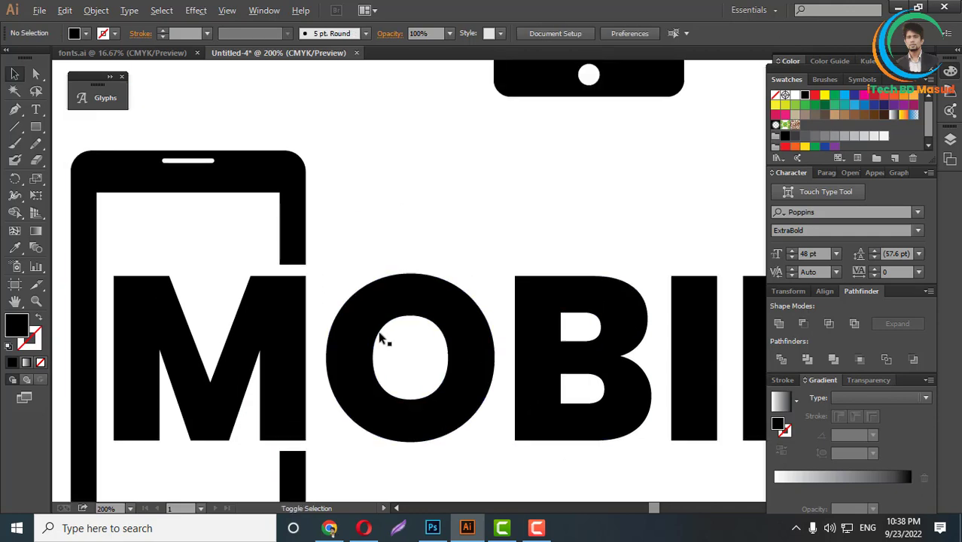
scroll(448, 335, "down", 1)
scroll(448, 335, "up", 3)
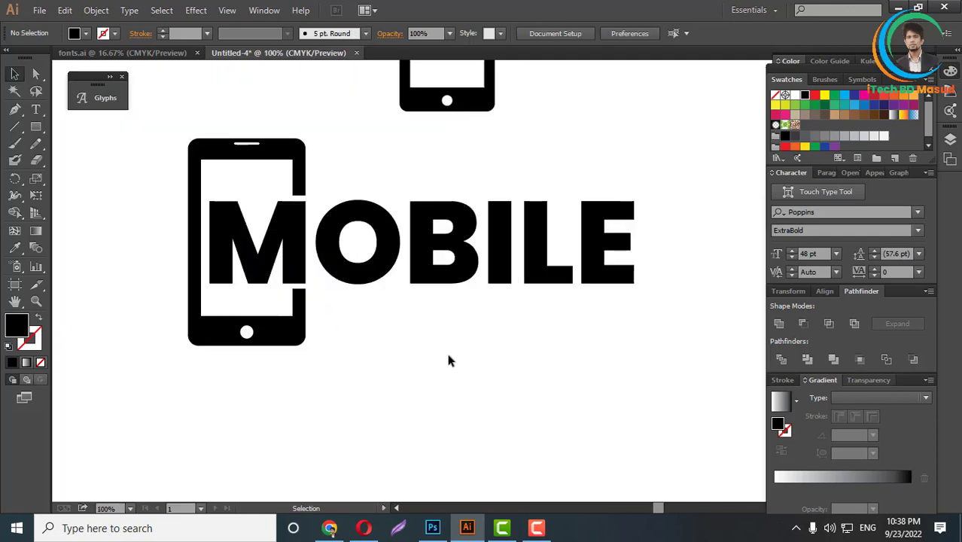
scroll(446, 349, "up", 2)
scroll(459, 268, "down", 2)
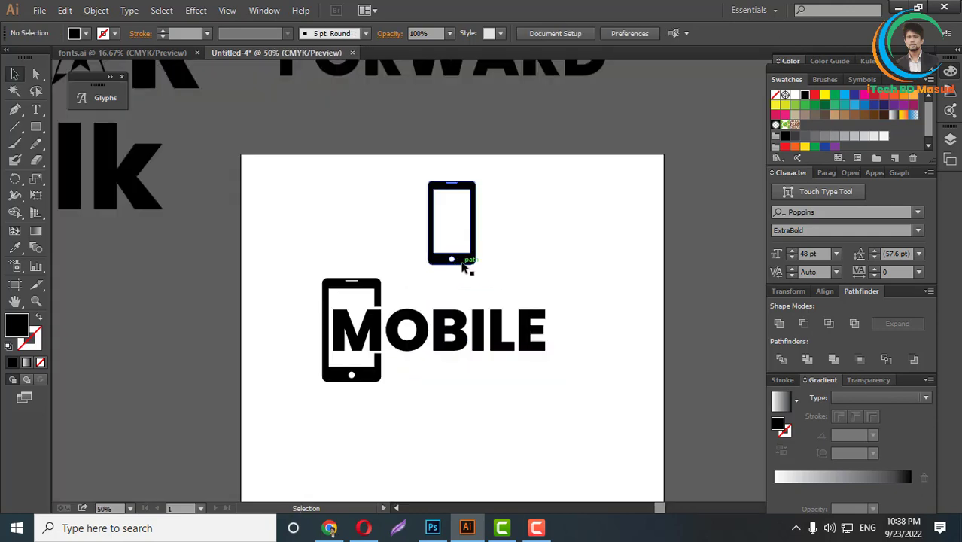
left_click_drag(462, 265, 675, 163)
Group the phone with the MOBILE letters and move the wordmark off the artboard, below the Talk wordmark
left_click_drag(249, 285, 582, 396)
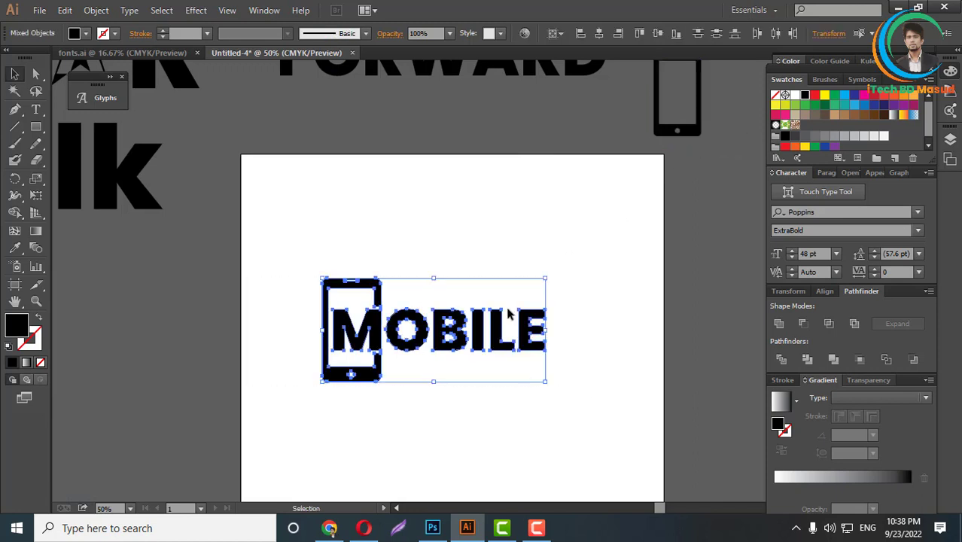
right_click(509, 309)
left_click(544, 376)
scroll(534, 330, "down", 3)
left_click_drag(527, 332, 418, 332)
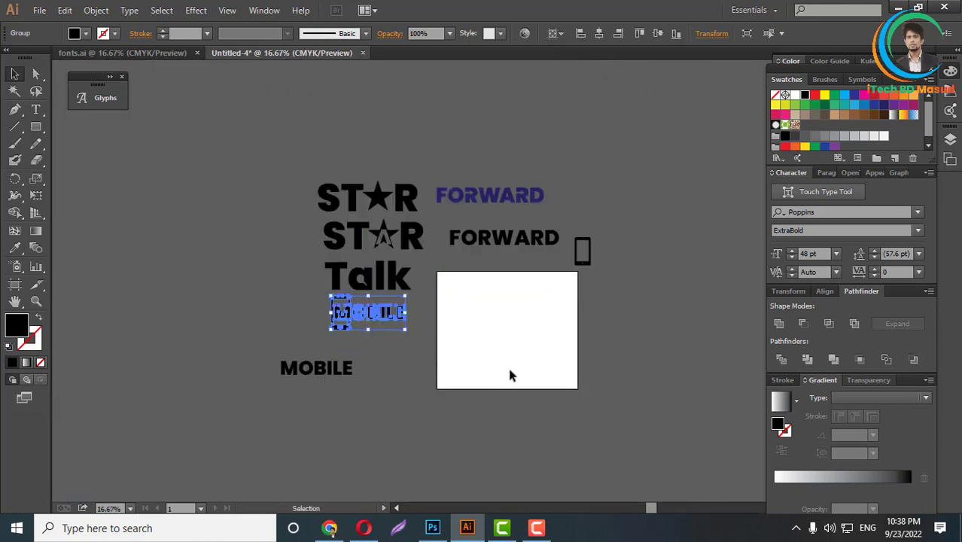
Add the text COFFEE in Poppins ExtraBold on the empty artboard
scroll(517, 327, "up", 3)
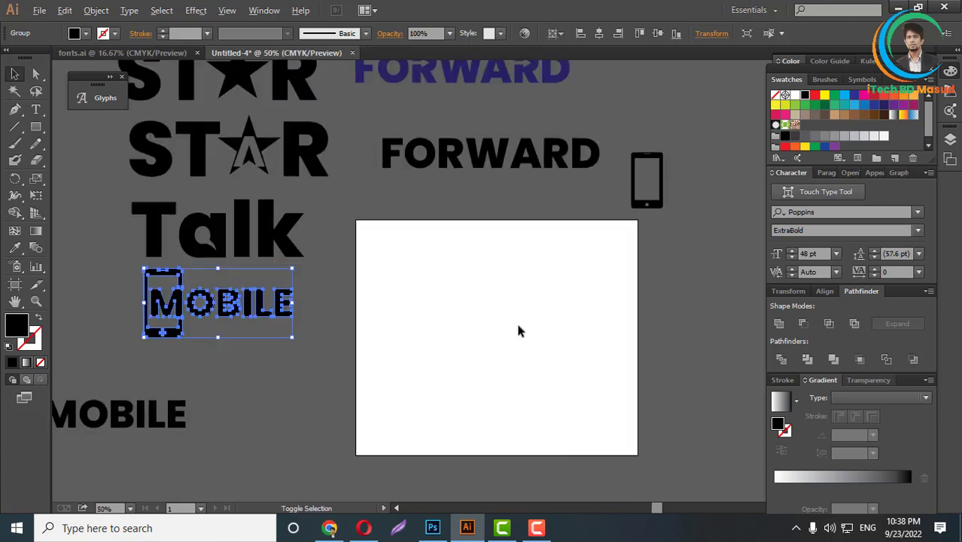
left_click_drag(36, 127, 88, 110)
left_click(35, 109)
left_click(428, 413)
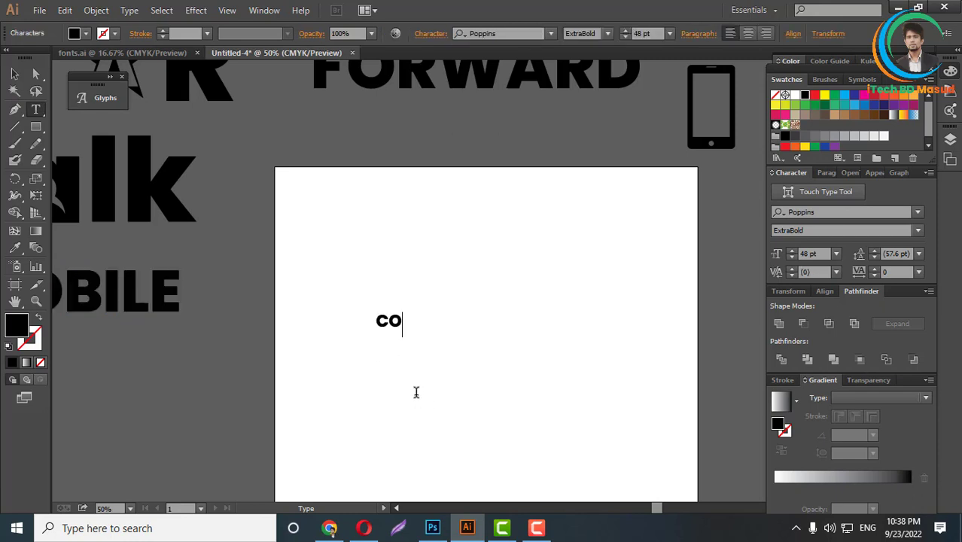
left_click(441, 322)
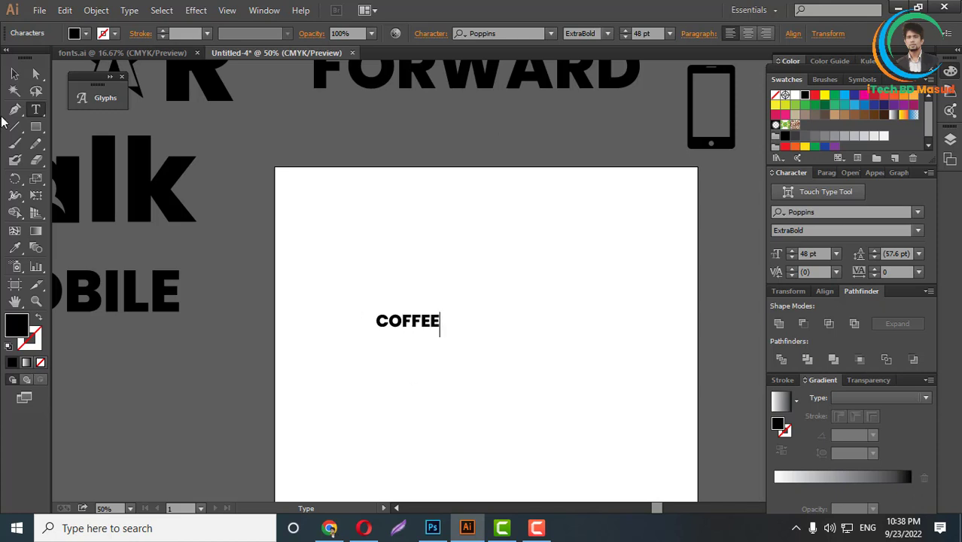
Enlarge the COFFEE text proportionally to about 216 pt and position it across the middle of the artboard
key("Escape")
left_click_drag(444, 325, 620, 360)
left_click_drag(609, 326, 578, 383)
key("ctrl+minus")
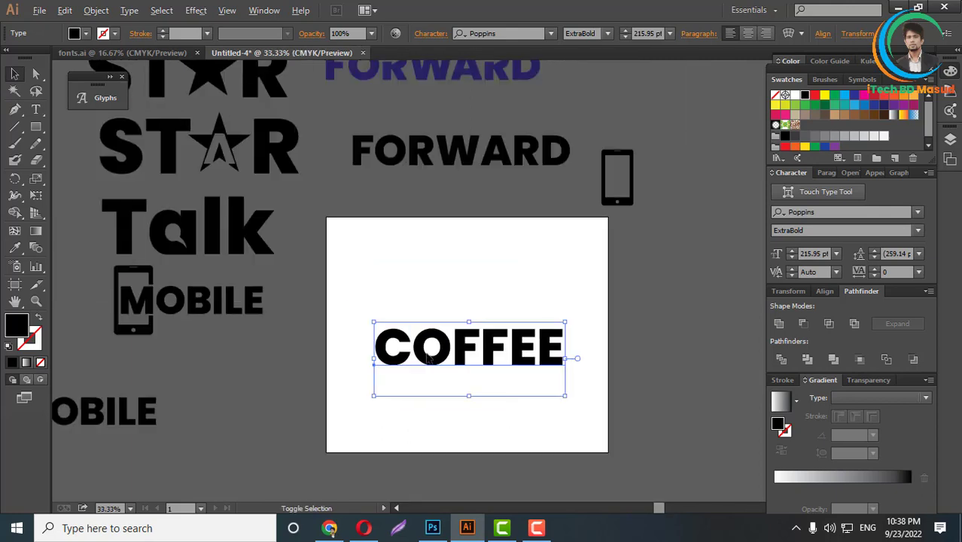
key("ctrl+1")
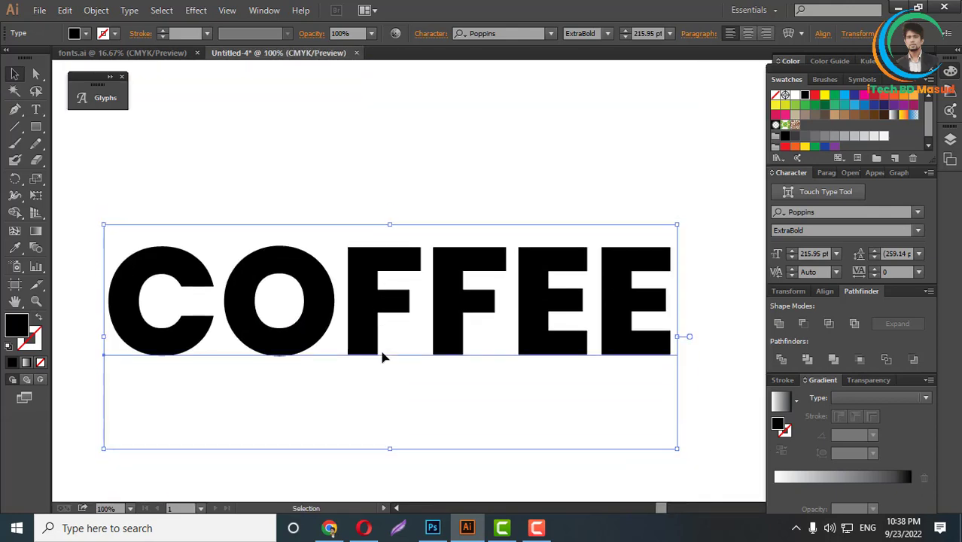
scroll(397, 321, "down", 3)
scroll(394, 339, "up", 6)
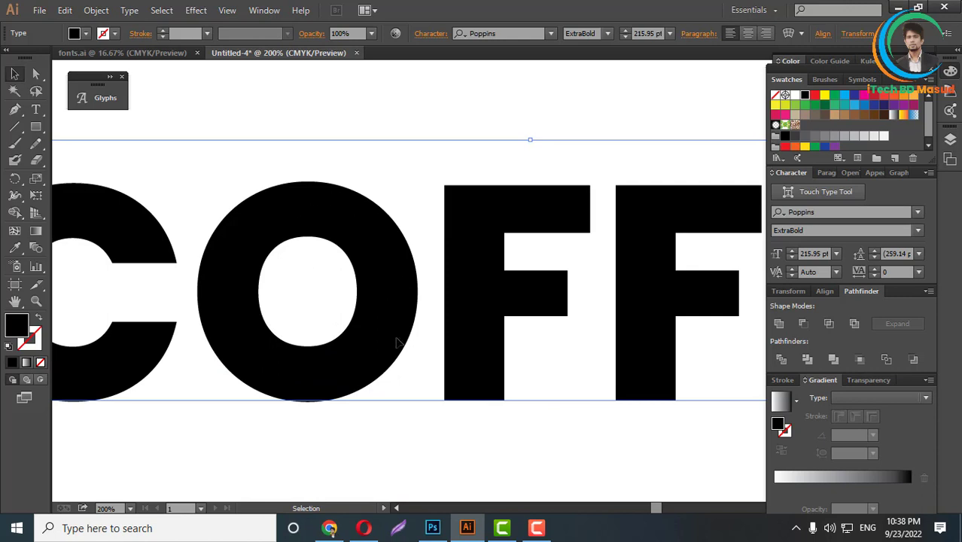
Convert the COFFEE text on the artboard to outlines
scroll(330, 342, "down", 4)
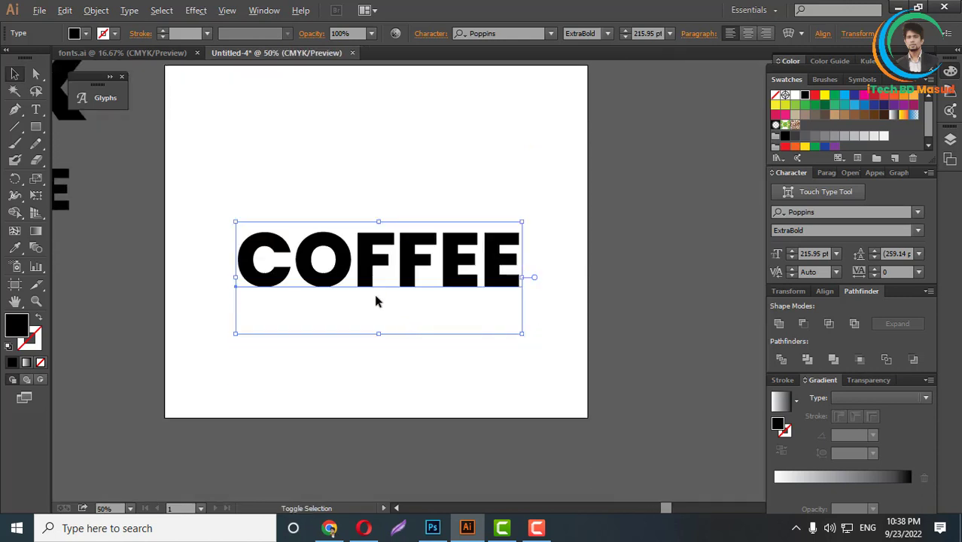
scroll(376, 300, "down", 2)
left_click_drag(369, 284, 443, 456)
scroll(360, 286, "up", 5)
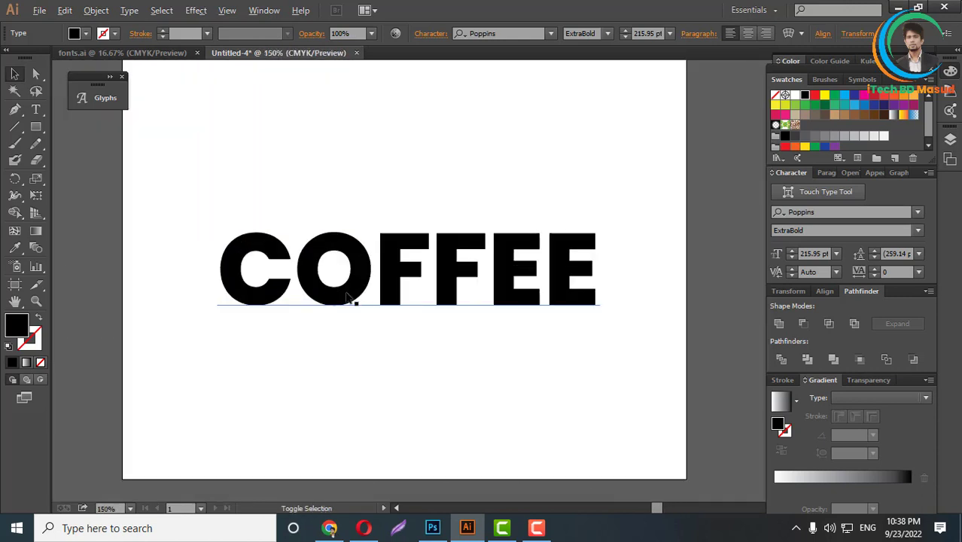
right_click(346, 293)
left_click(419, 395)
left_click(397, 401)
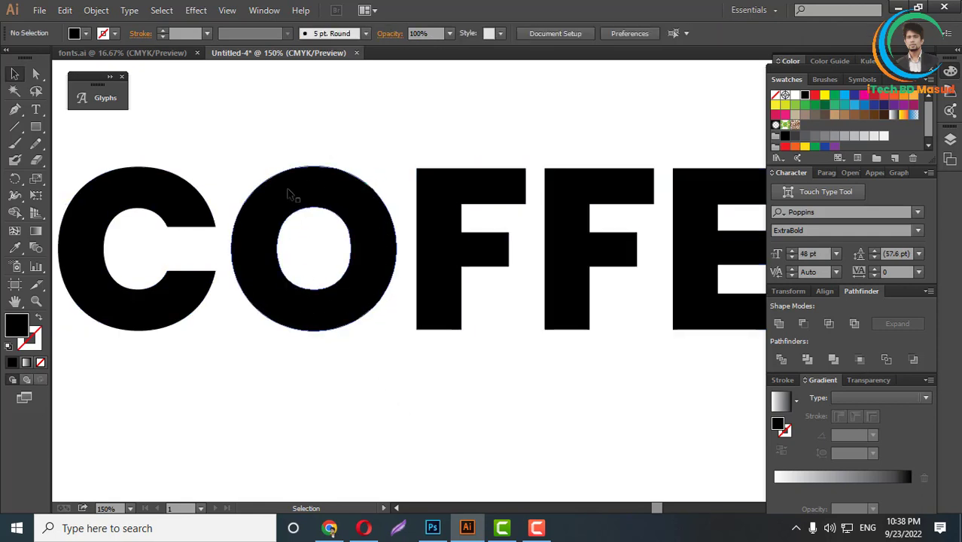
scroll(355, 321, "up", 2)
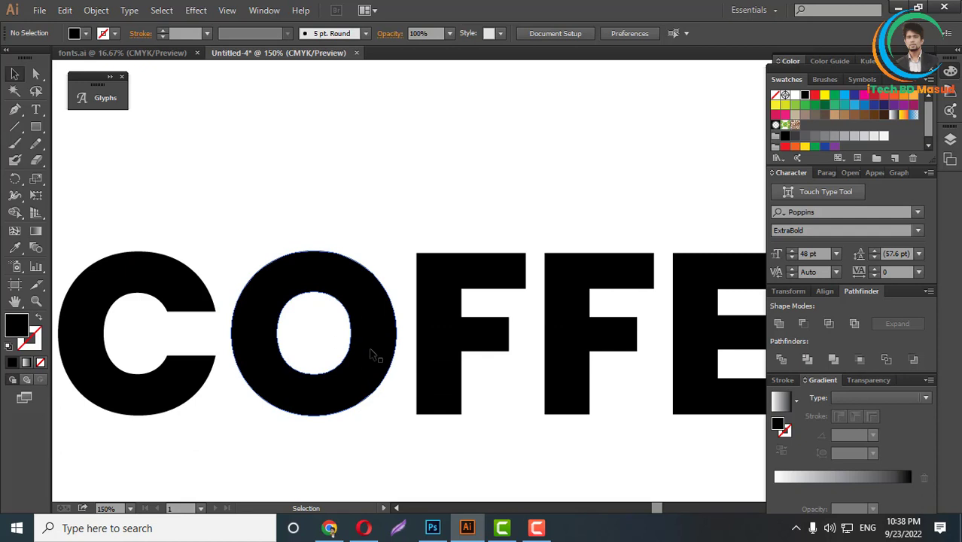
Ungroup the COFFEE outlines into separate letter shapes
left_click(370, 354)
scroll(370, 354, "up", 2)
right_click(361, 331)
left_click(418, 421)
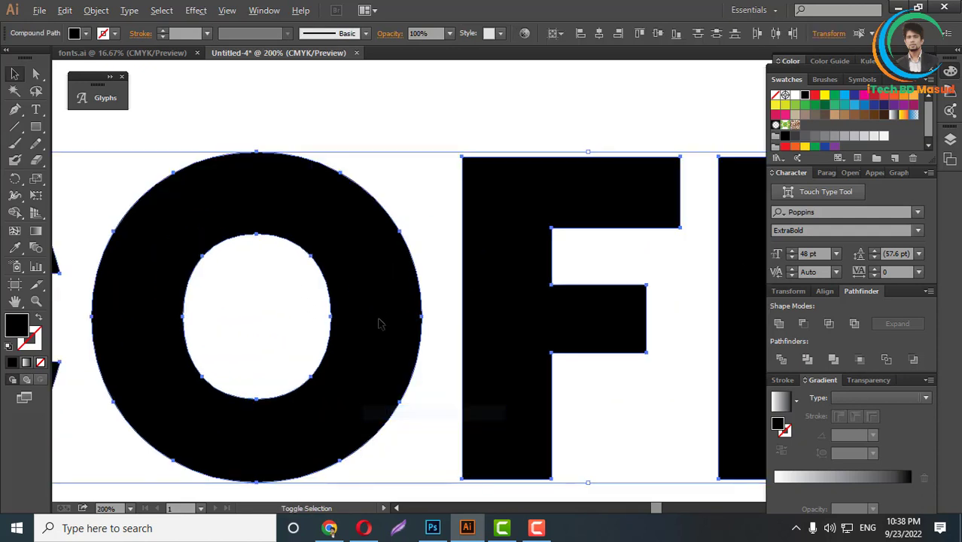
scroll(380, 324, "down", 1)
left_click(374, 425)
Turn the O into a solid black shape by applying Pathfinder Divide and Unite to it
left_click(361, 382)
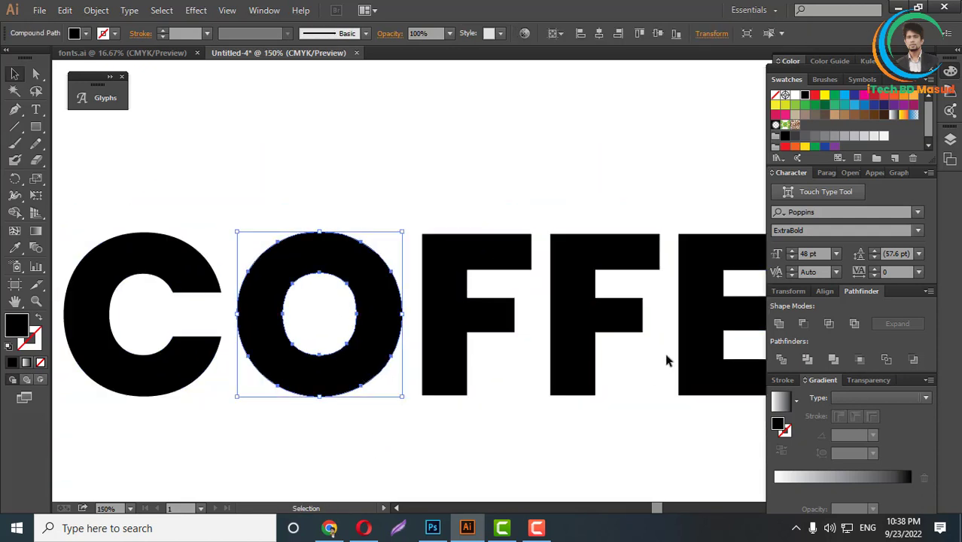
left_click(782, 360)
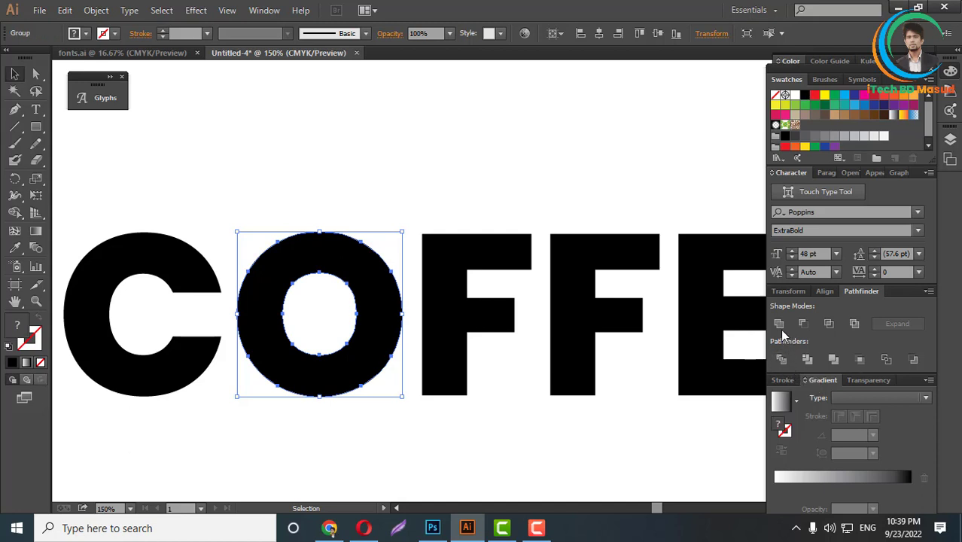
left_click(779, 324)
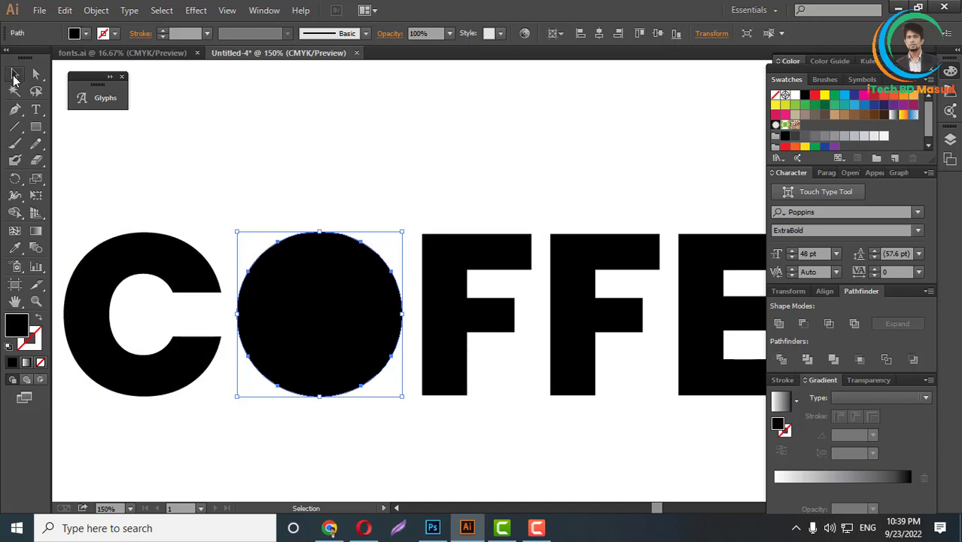
scroll(390, 326, "up", 2)
scroll(422, 314, "down", 1)
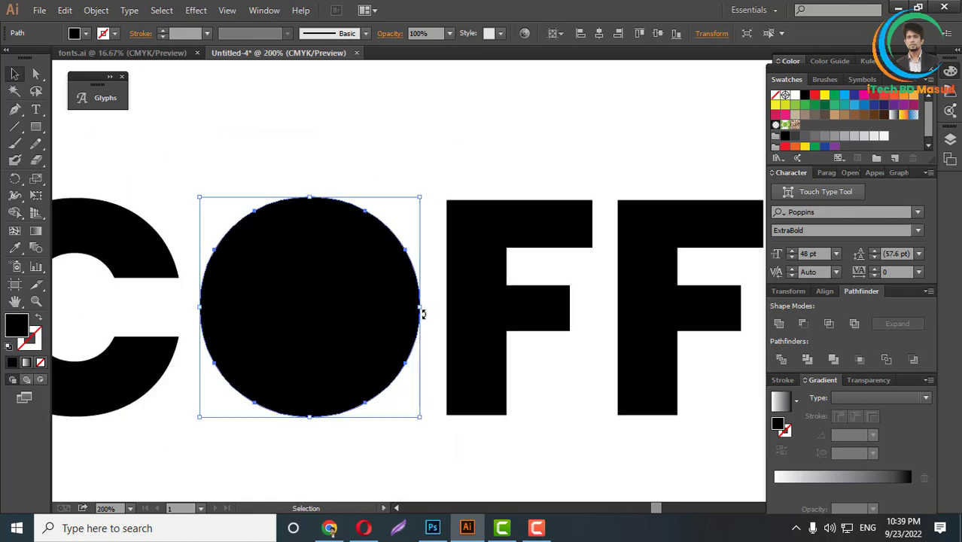
Narrow the solid O into an upright oval and place a smaller, proportionally scaled copy at its centre
left_click_drag(422, 314, 397, 309)
left_click_drag(388, 310, 345, 305)
key("ctrl")
key("ctrl")
Subtract the inner oval from the outer one with Minus Front to form a hollow, narrower O
left_click(35, 73)
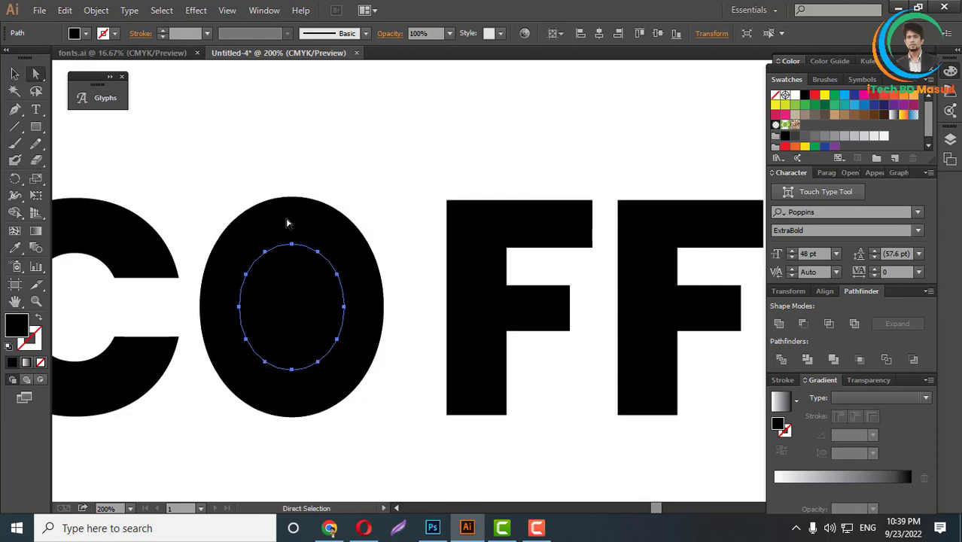
left_click(356, 292, "shift")
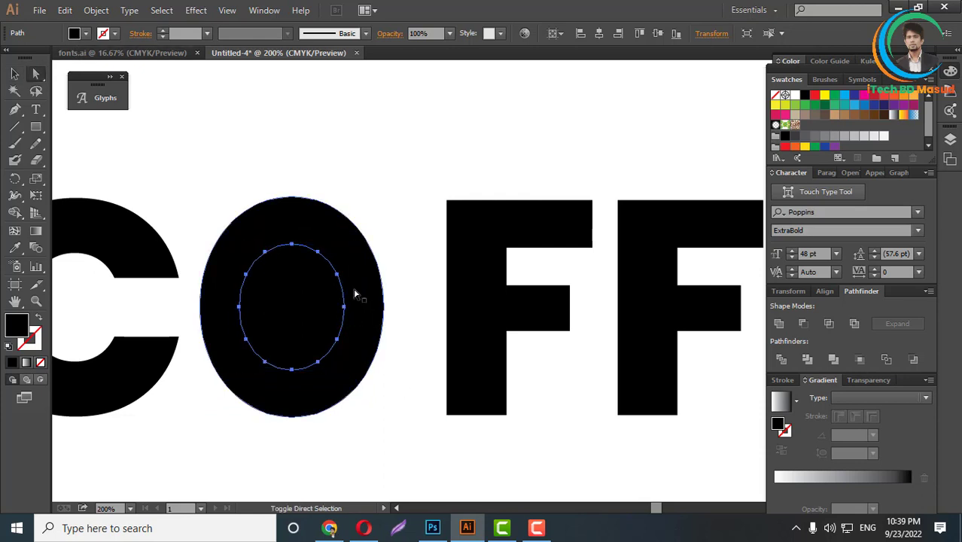
left_click(803, 324)
scroll(372, 441, "down", 4)
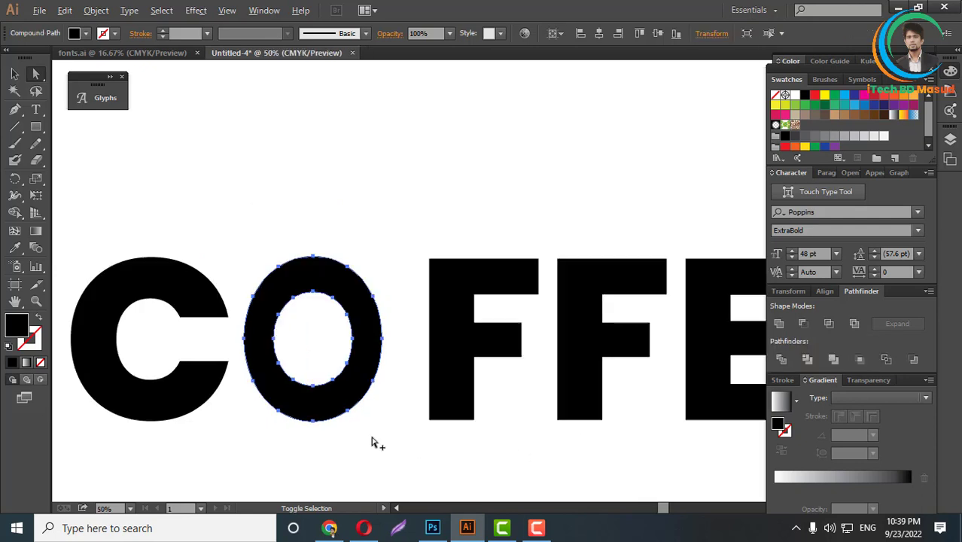
left_click(393, 461)
Nudge the letters FFEE left to close the gap beside the narrowed O
scroll(393, 461, "down", 2)
left_click(14, 73)
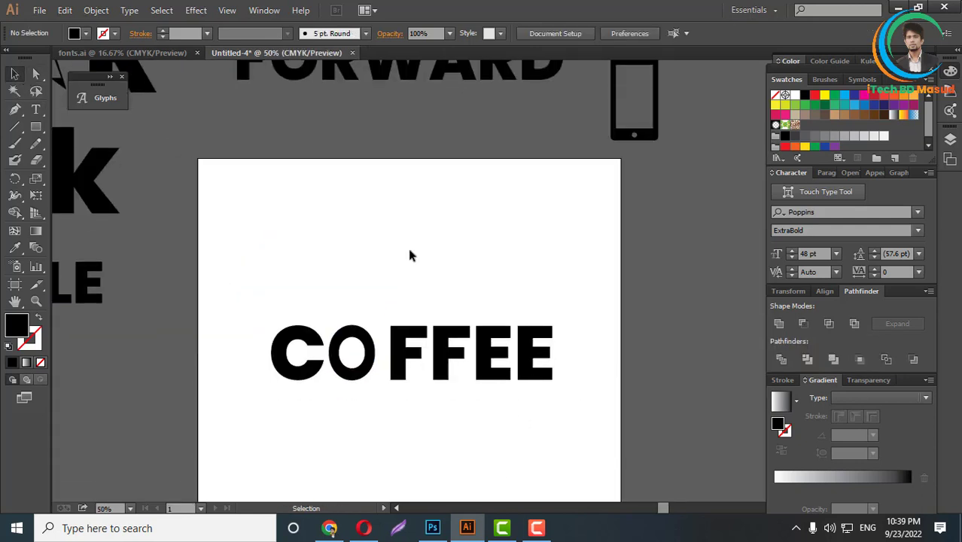
left_click_drag(398, 278, 622, 393)
key("Left")
key("Left")
key("Left")
key("Left")
key("Left")
key("Left")
key("Left")
key("Left")
key("Left")
key("Left")
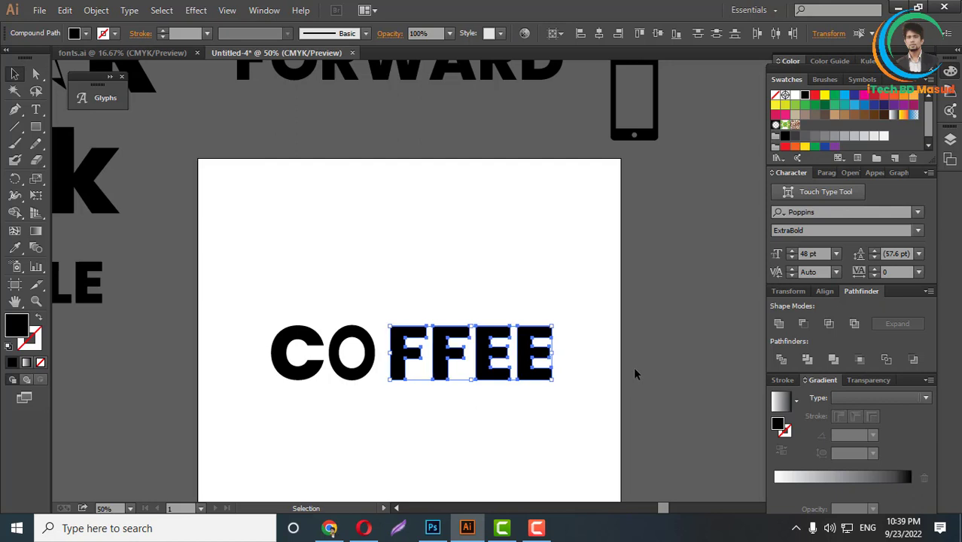
key("Left")
key("Left")
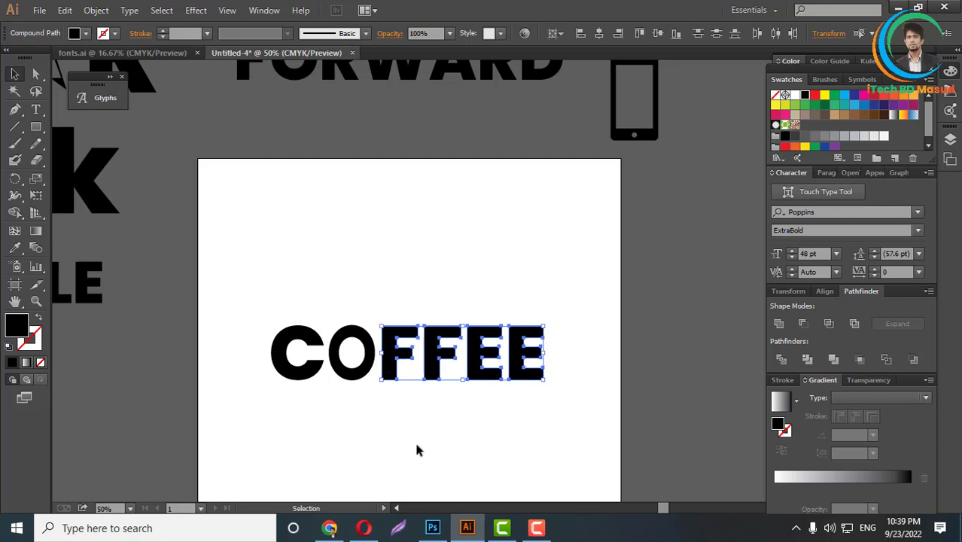
left_click(443, 453)
Draw an S-shaped curve with the Pen tool from bottom to top across the O's opening, with a black stroke and no fill
scroll(343, 404, "up", 1)
scroll(419, 404, "up", 5)
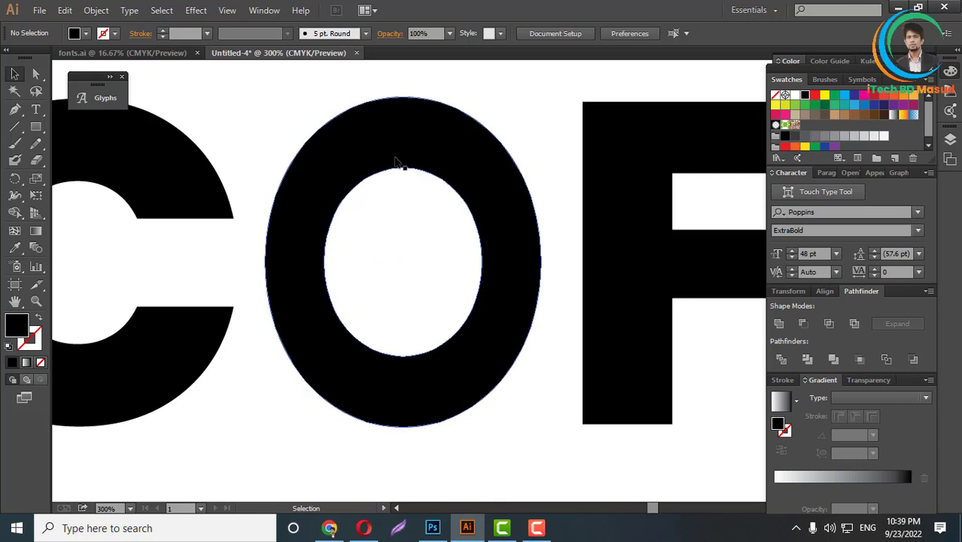
left_click(15, 109)
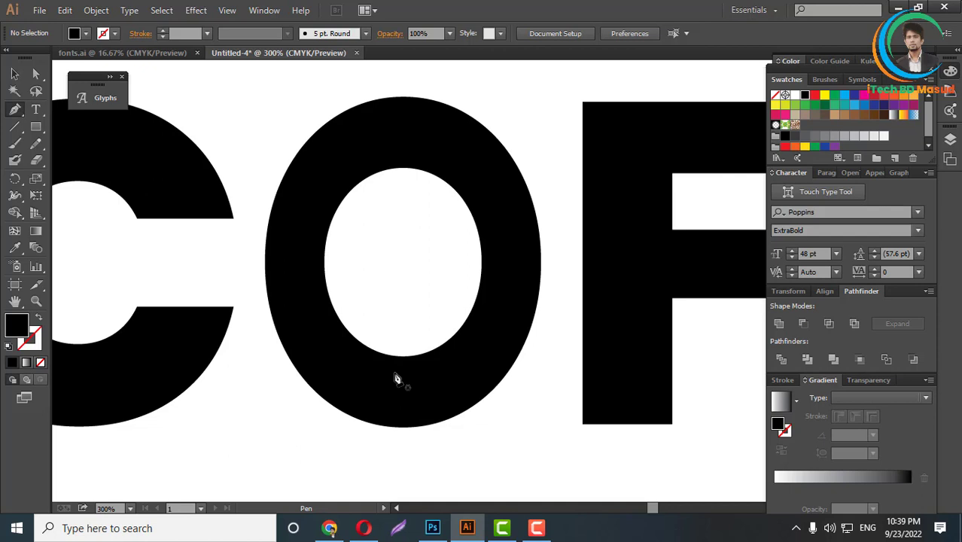
left_click(394, 371)
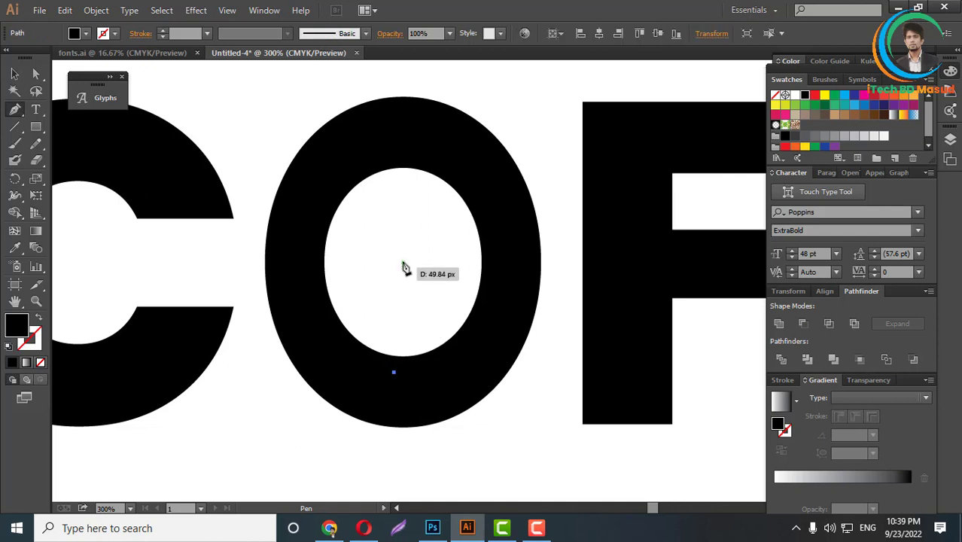
left_click_drag(394, 241, 357, 185)
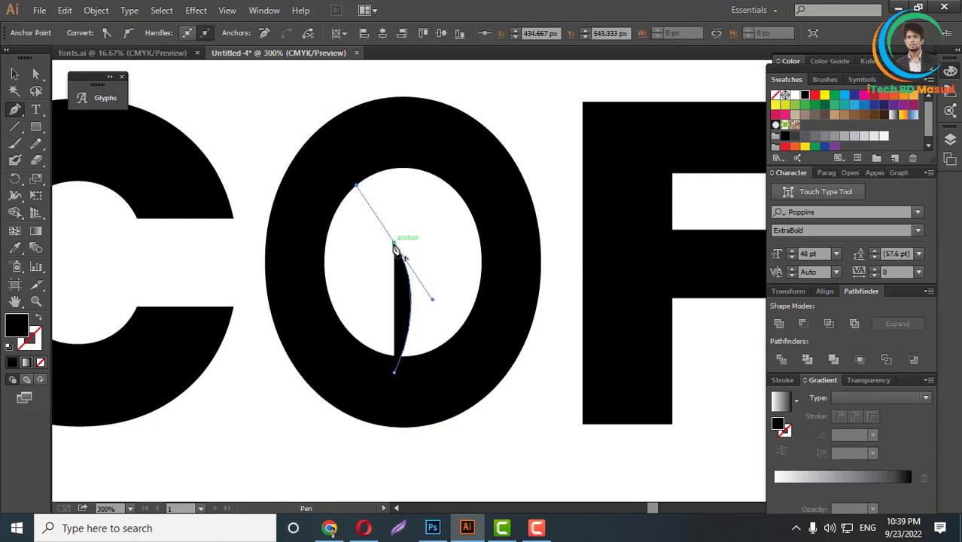
left_click(393, 244)
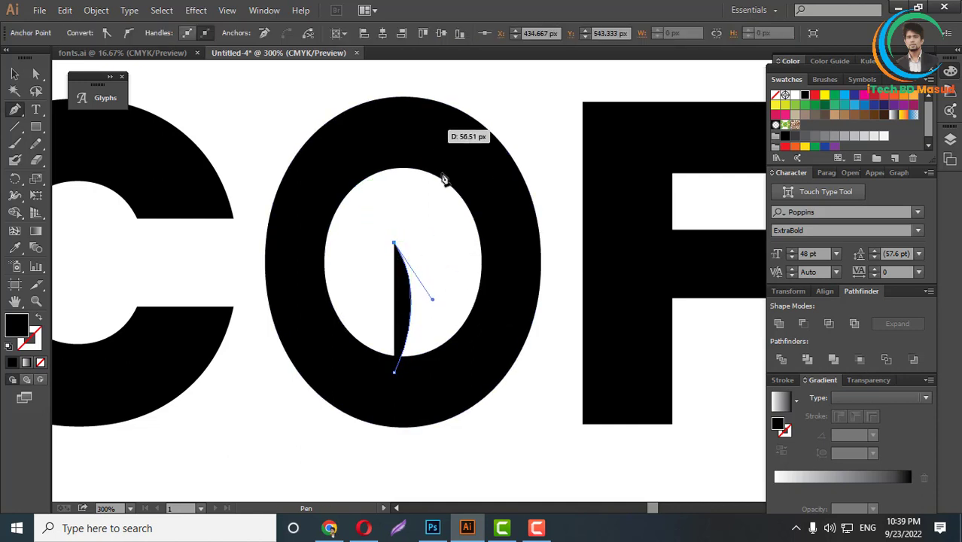
left_click_drag(442, 146, 527, 118)
left_click(394, 371)
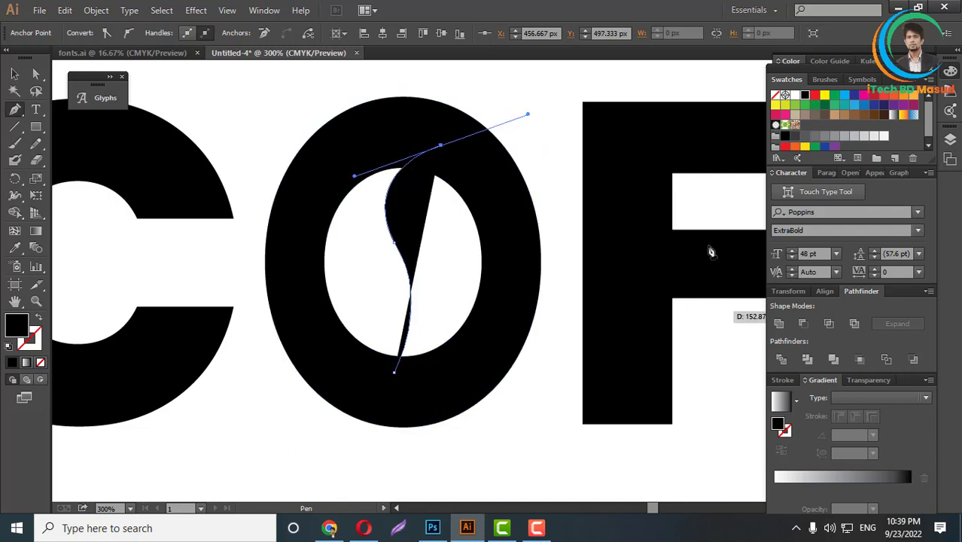
left_click(39, 319)
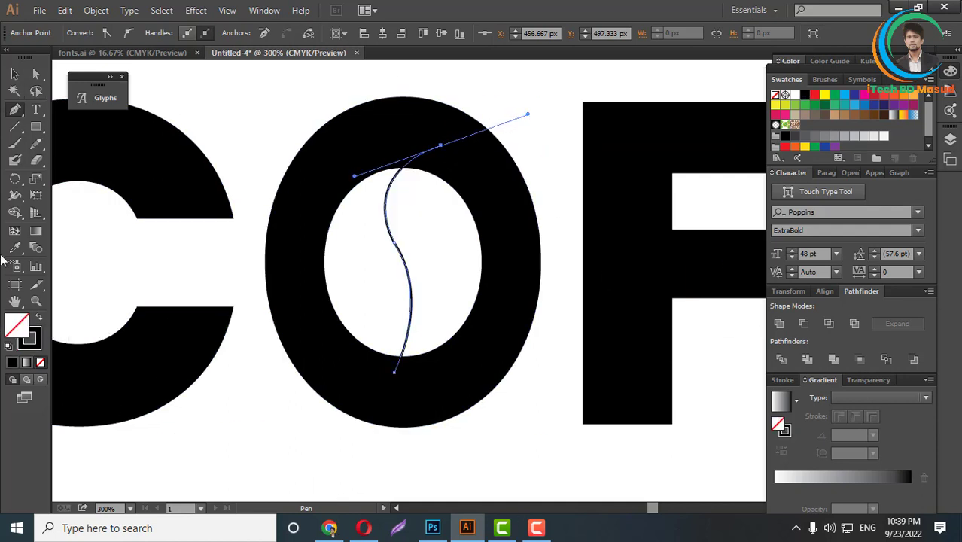
left_click(14, 73)
left_click(412, 231)
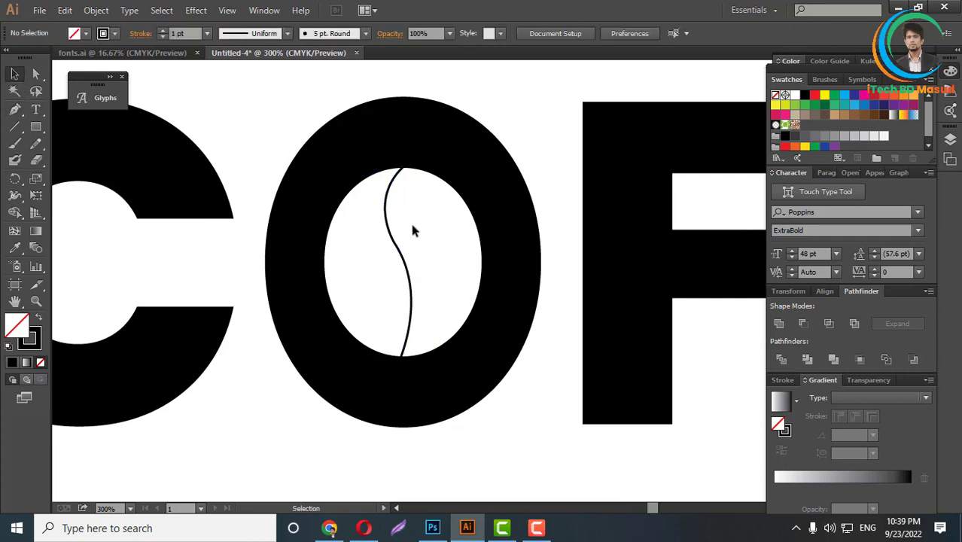
Set the stroke weight of the S-curve inside the O to 8 pt
left_click_drag(370, 290, 371, 283)
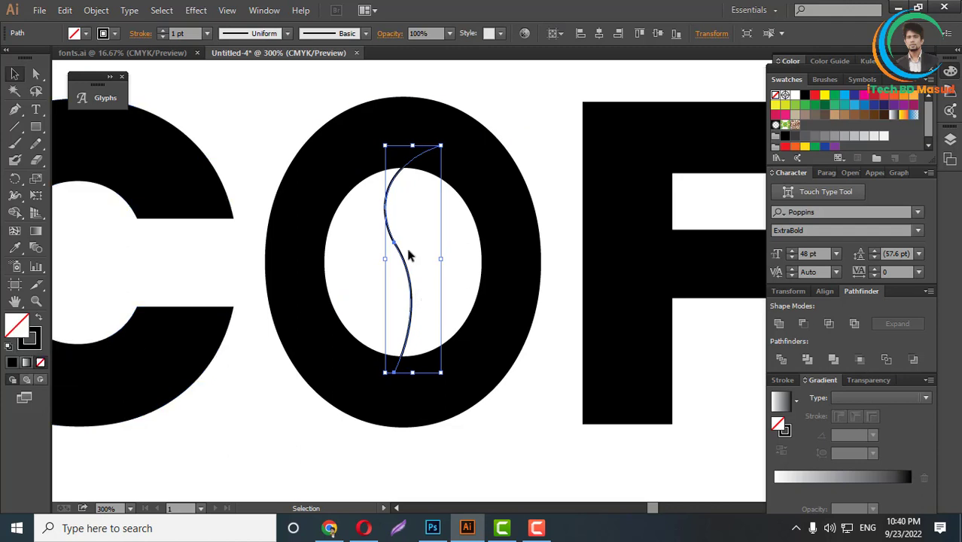
left_click(429, 226)
left_click(411, 289)
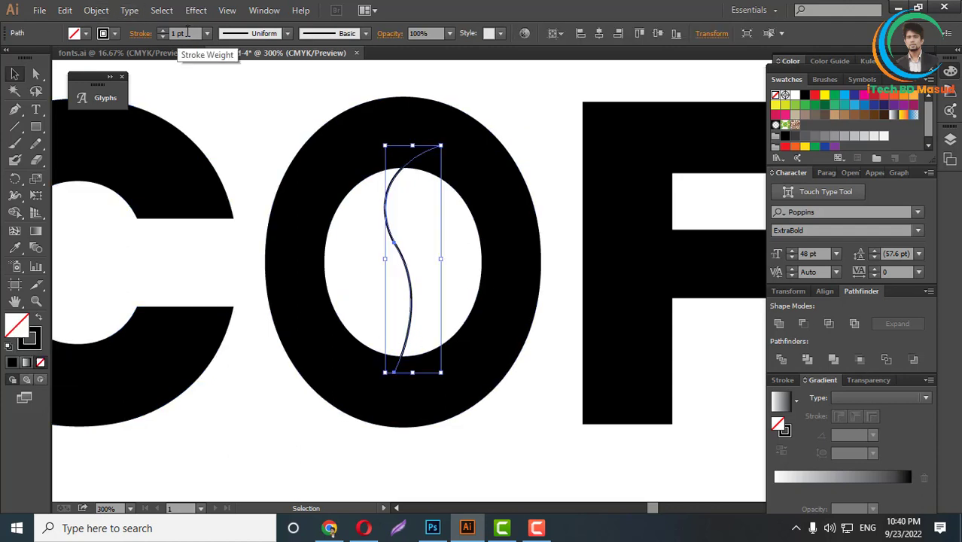
scroll(188, 31, "up", 9)
scroll(187, 31, "down", 2)
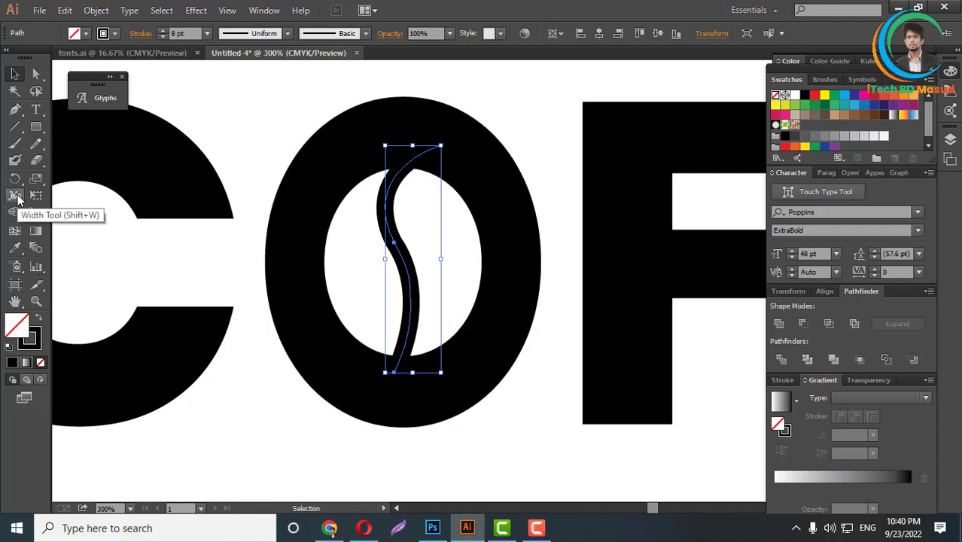
Use the Width tool to widen the S-curve's lower end to about 21 pt and taper its upper end
left_click(17, 195)
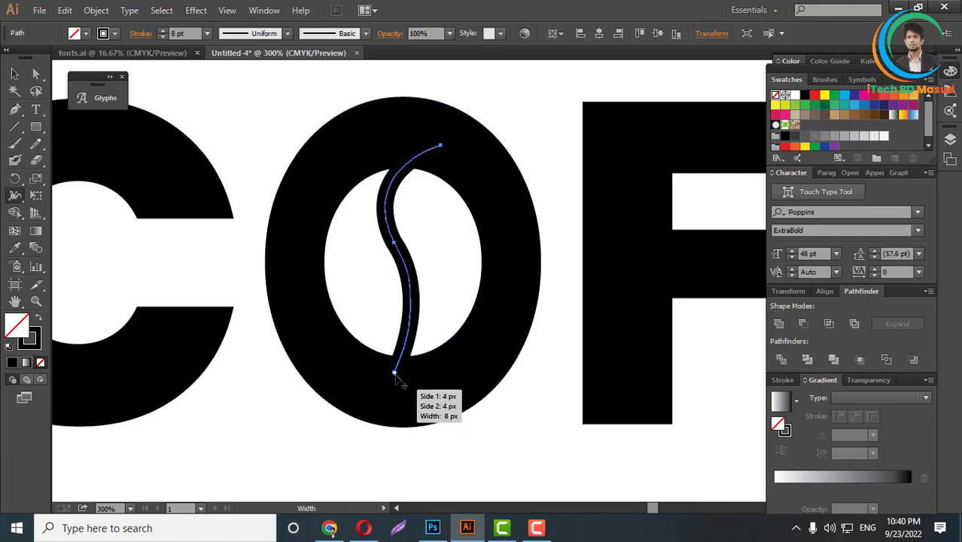
left_click_drag(395, 374, 414, 384)
mouse_move(441, 143)
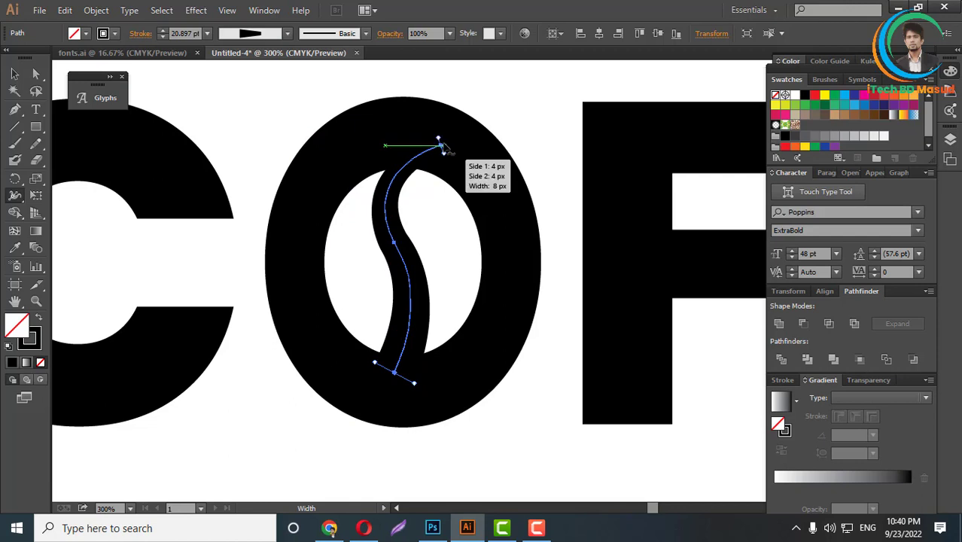
left_click_drag(443, 145, 450, 152)
scroll(413, 347, "down", 3)
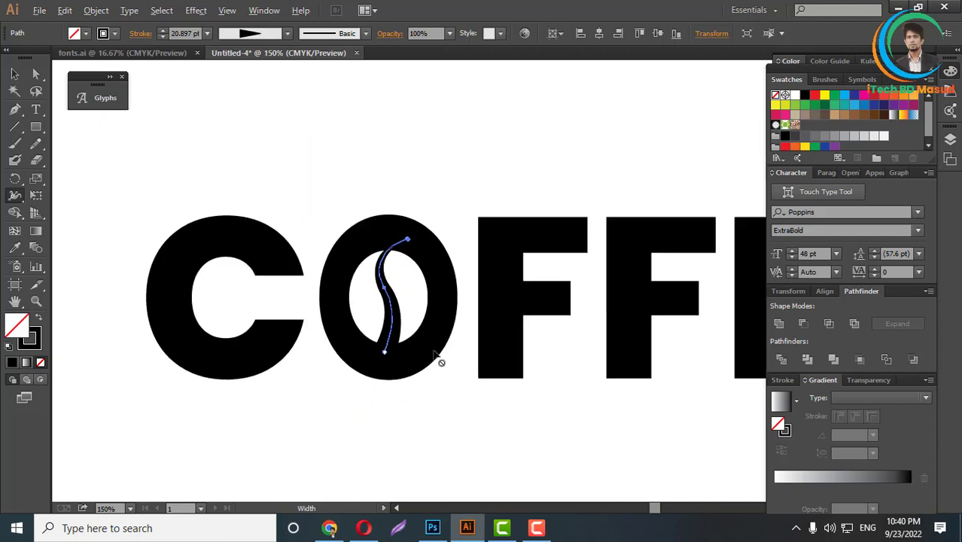
scroll(440, 361, "up", 3)
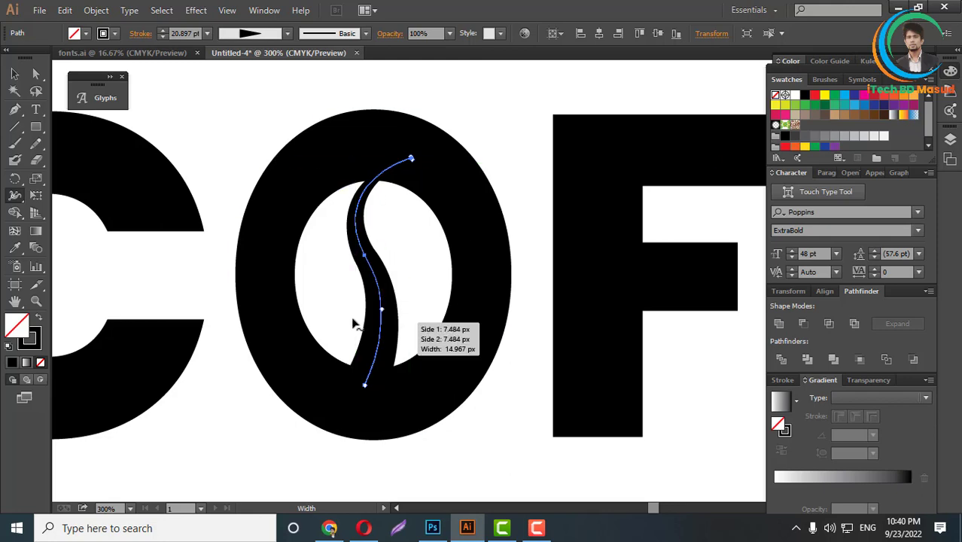
Expand the appearance of the tapered S-curve into a filled shape and deselect it
left_click(97, 11)
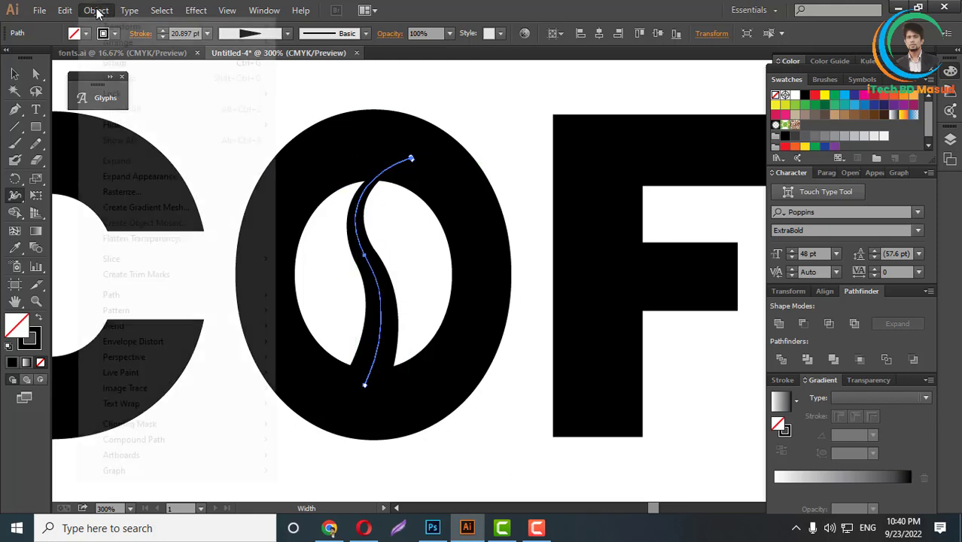
left_click(146, 181)
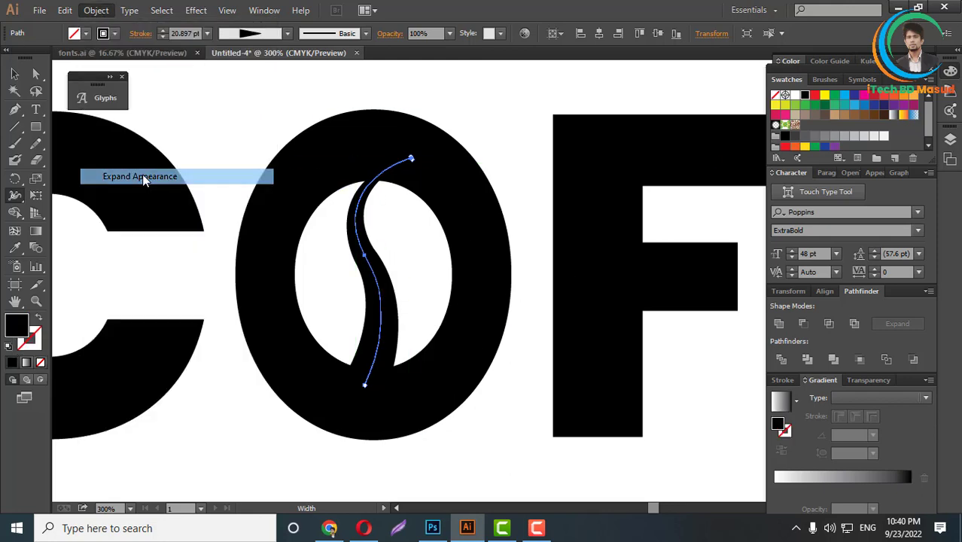
key("v")
scroll(339, 338, "down", 4)
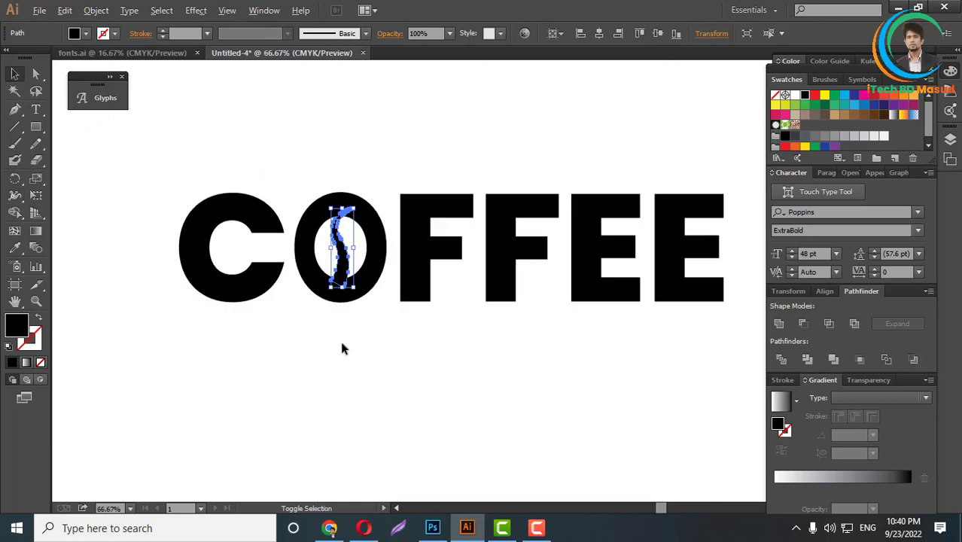
left_click(373, 343)
scroll(430, 264, "down", 1)
scroll(361, 174, "up", 2)
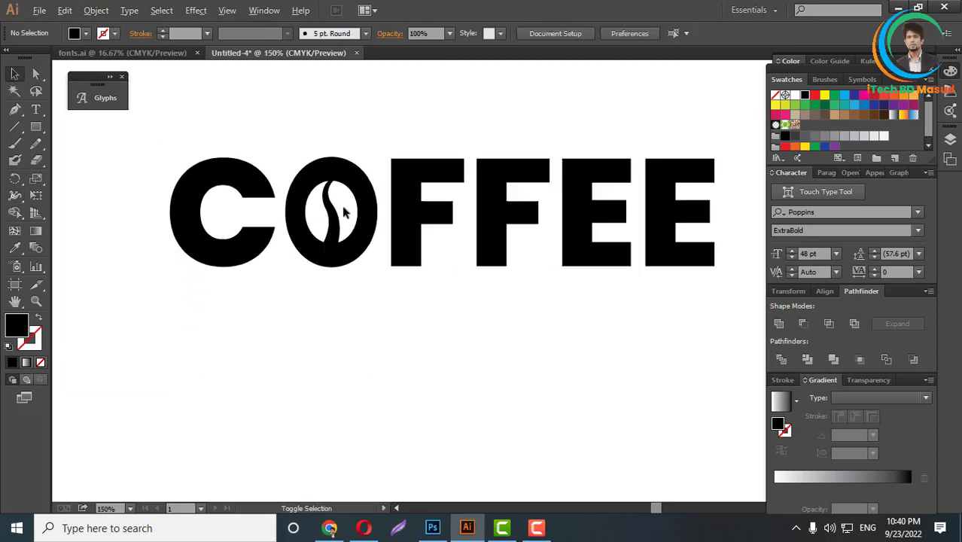
scroll(355, 323, "up", 2)
scroll(374, 340, "up", 3)
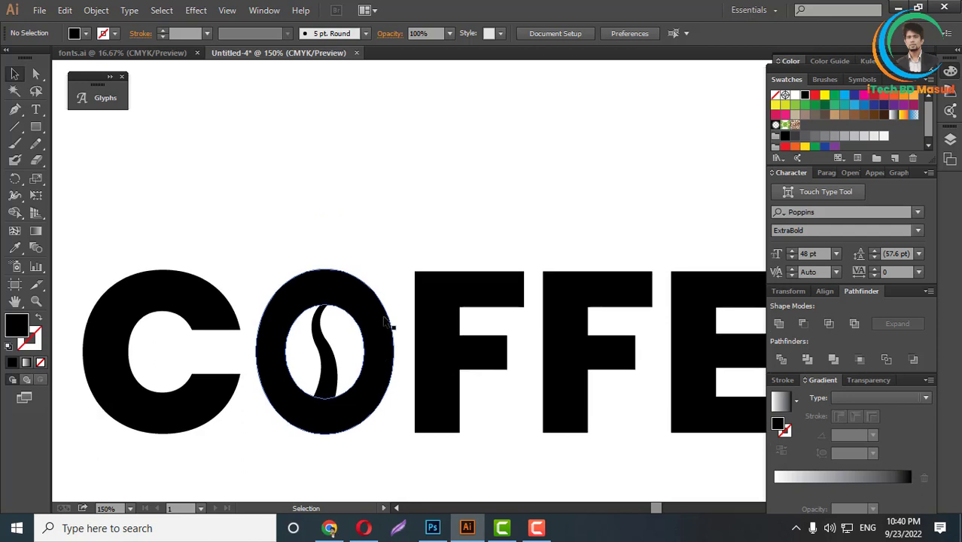
Fill the whole COFFEE wordmark, including the coffee-bean O, with dark brown and group its parts
scroll(349, 284, "down", 2)
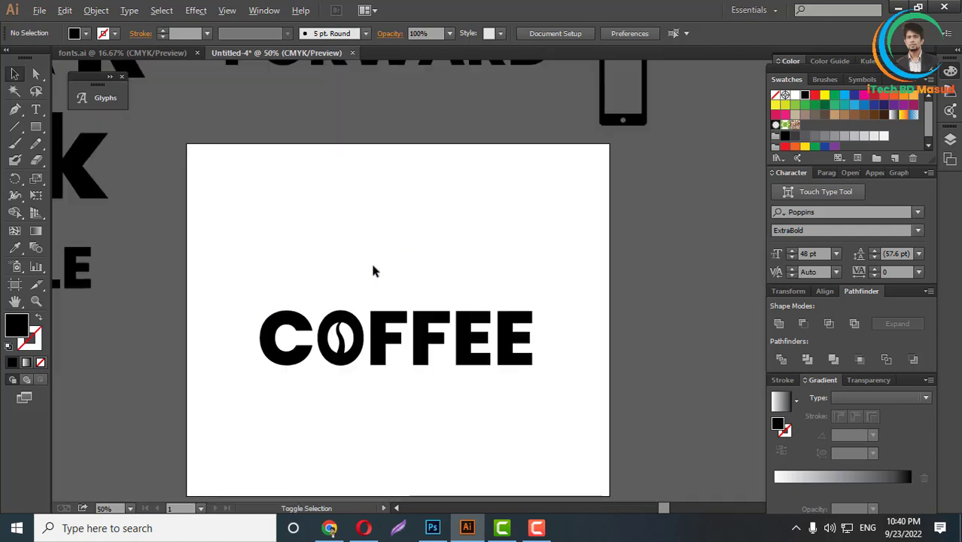
left_click_drag(225, 282, 610, 395)
left_click(884, 115)
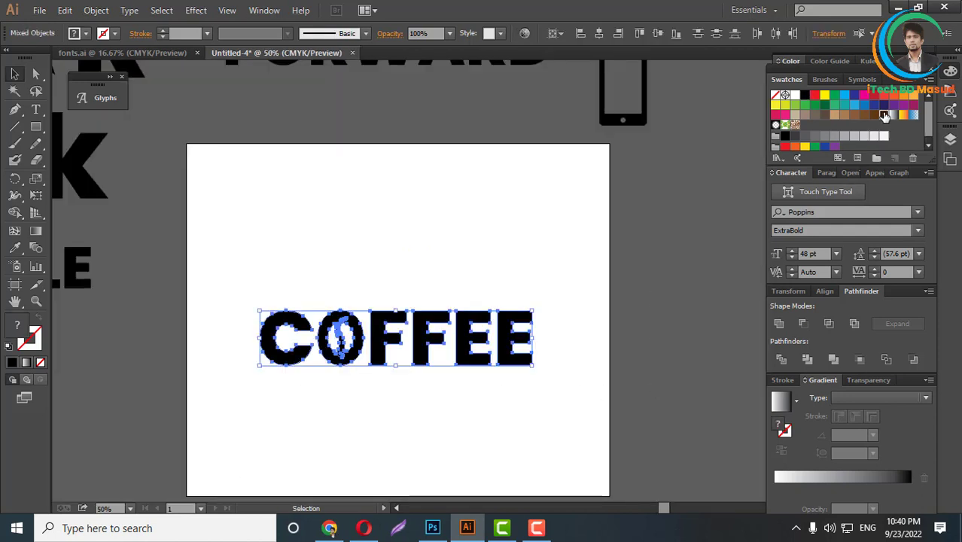
right_click(483, 246)
left_click(529, 308)
left_click(522, 260)
Move the brown COFFEE group off the artboard to just below the MOBILE wordmark with the phone
scroll(519, 310, "down", 1)
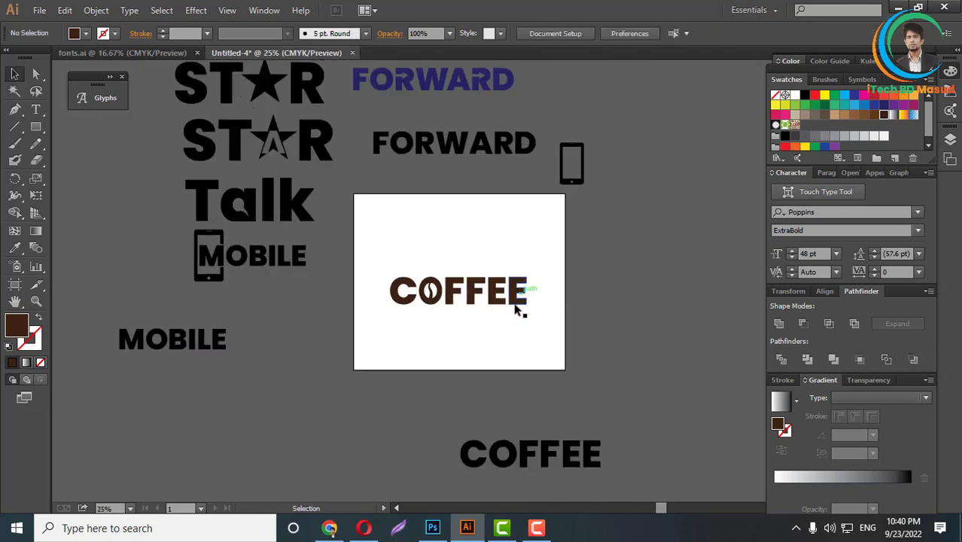
left_click_drag(511, 301, 299, 319)
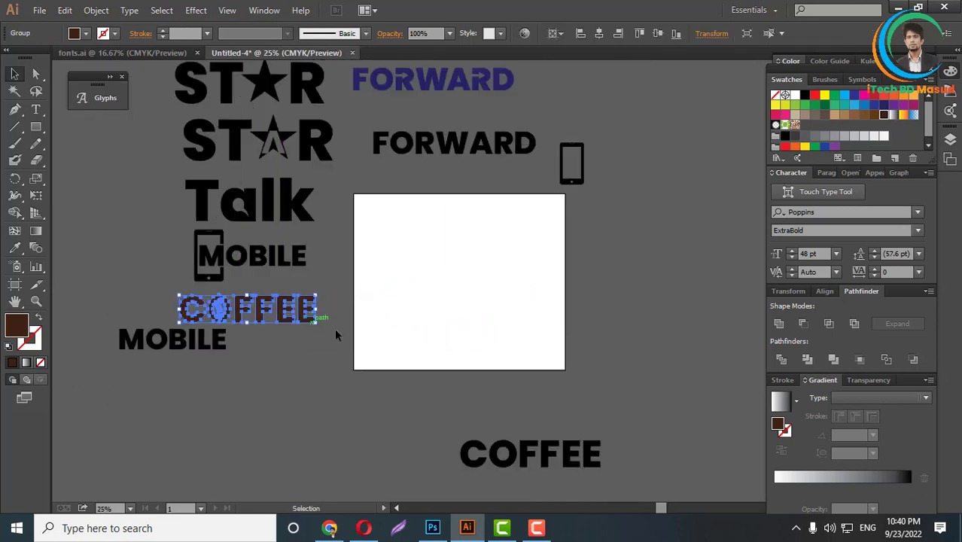
scroll(482, 324, "down", 2)
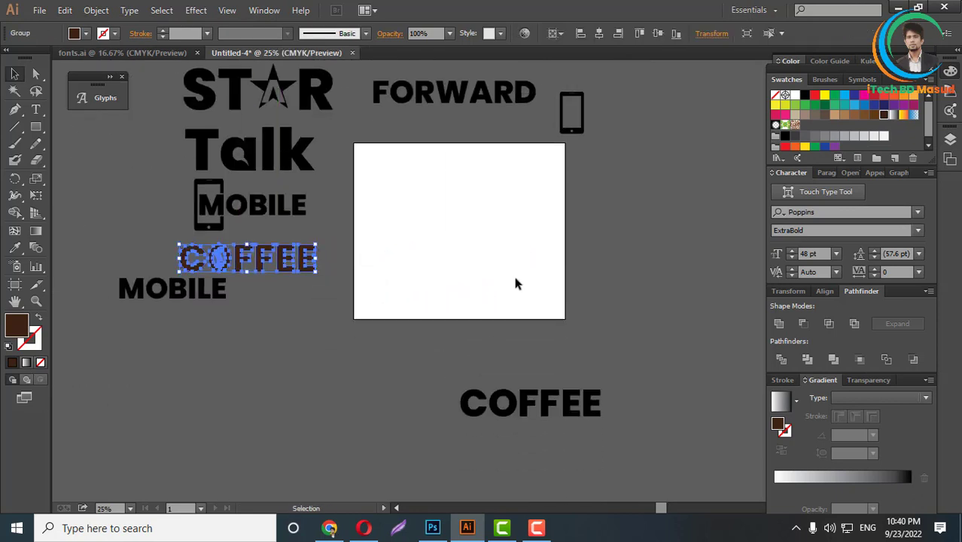
Add the text HIGHWAY in black Poppins ExtraBold at 48 pt on the empty artboard
scroll(446, 256, "up", 1)
scroll(447, 256, "up", 1)
scroll(433, 290, "up", 1)
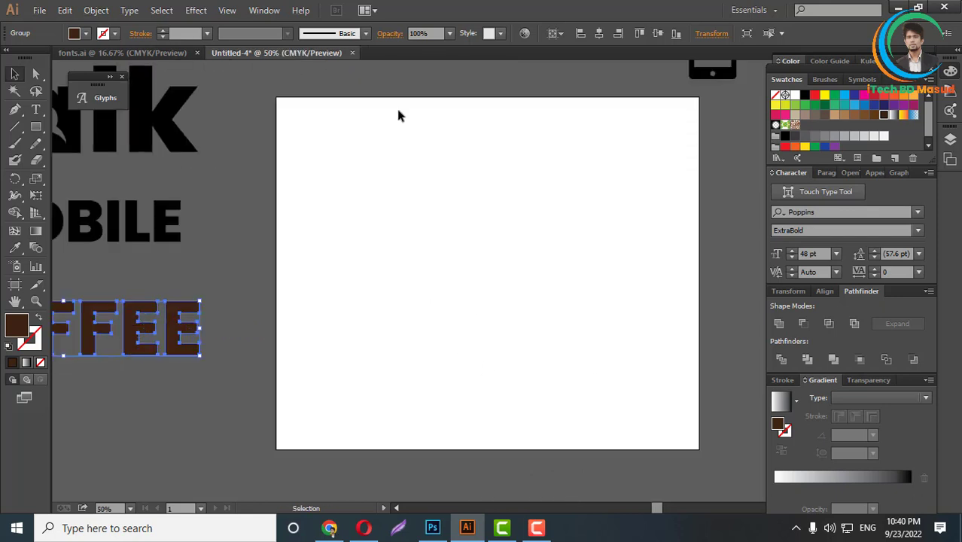
left_click(36, 109)
left_click(383, 282)
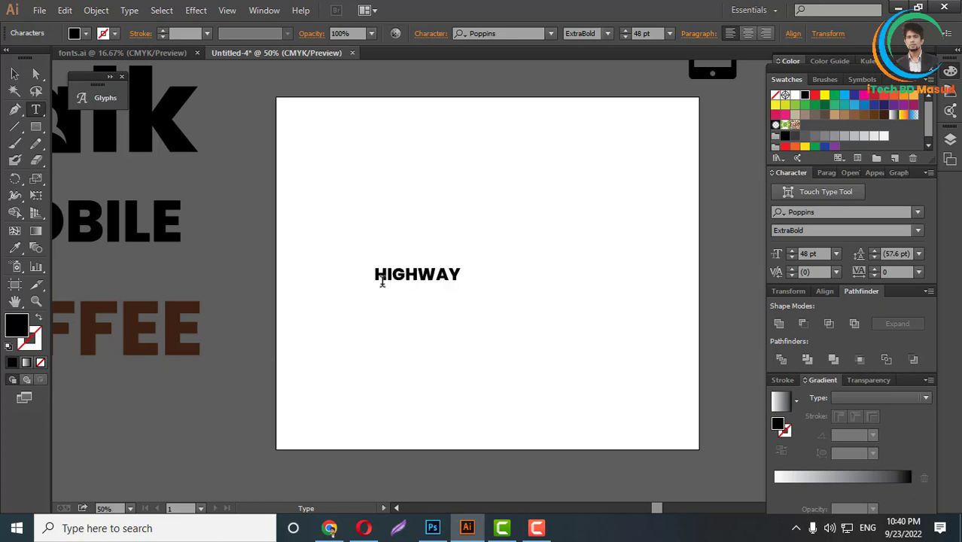
left_click(17, 75)
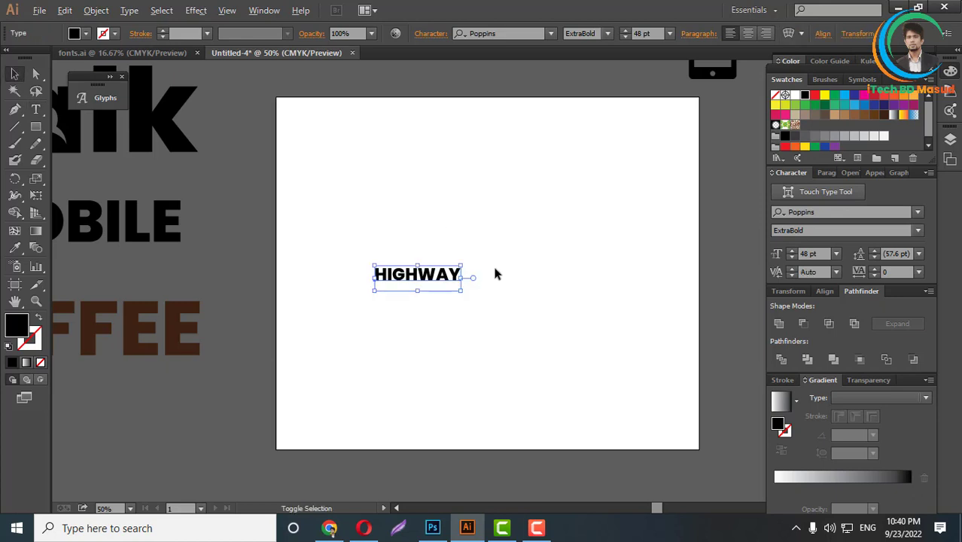
Scale the HIGHWAY text up proportionally to about 146 pt and position it across the artboard
scroll(494, 272, "up", 1)
left_click_drag(450, 280, 682, 282)
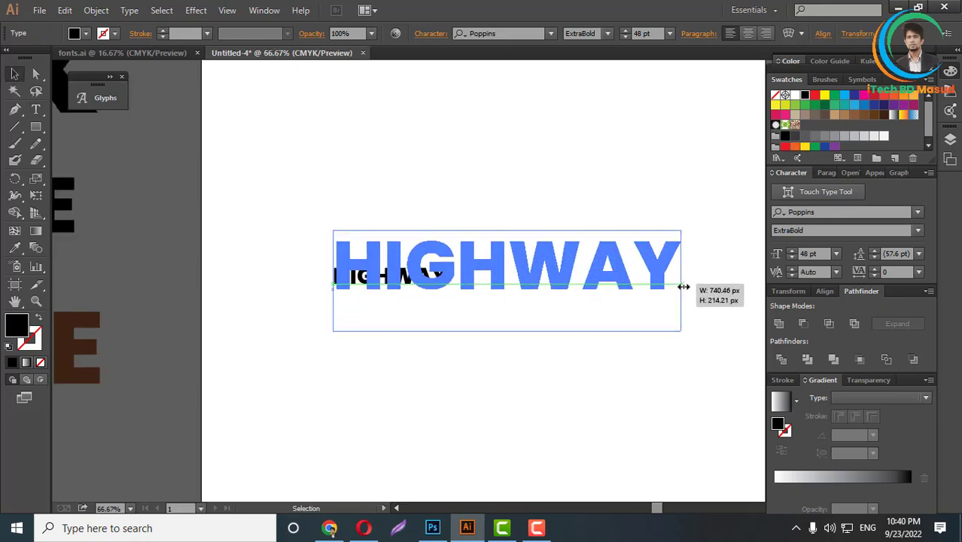
scroll(437, 278, "down", 3)
left_click_drag(462, 269, 739, 148)
left_click_drag(162, 338, 712, 243)
scroll(415, 290, "up", 4)
left_click_drag(582, 260, 509, 300)
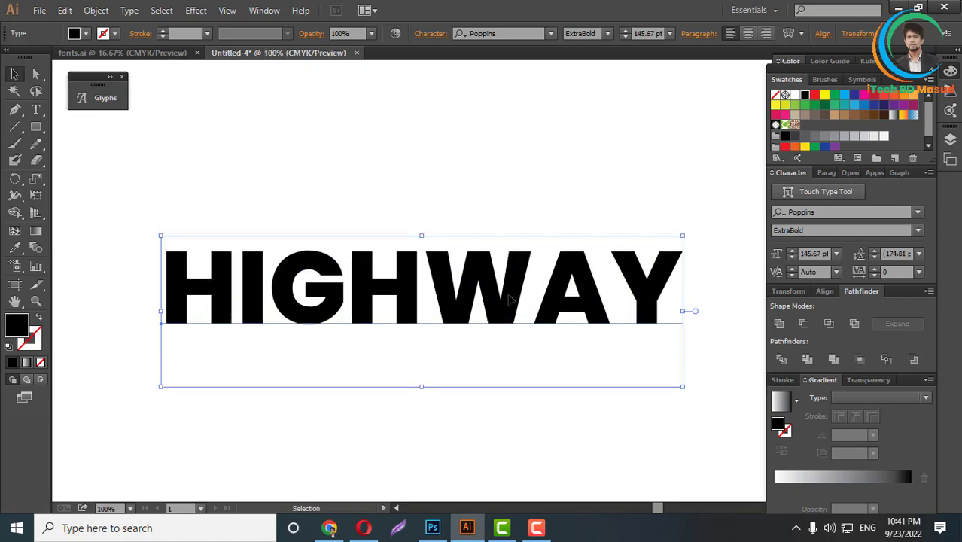
scroll(467, 293, "down", 2)
left_click_drag(450, 288, 470, 304)
scroll(472, 307, "up", 2)
Convert the HIGHWAY text to outlines and deselect it
right_click(470, 305)
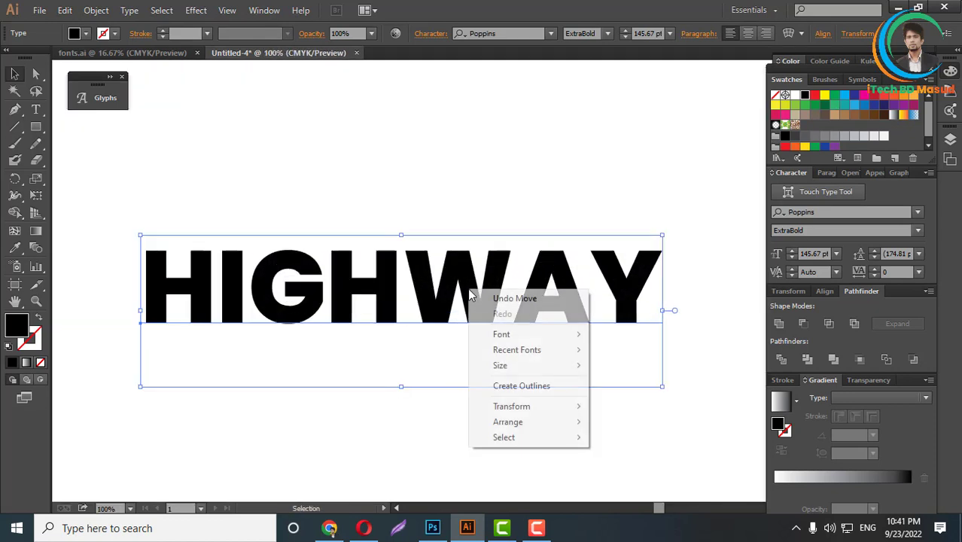
left_click(527, 385)
left_click(482, 399)
Draw a closed triangle with the Pen tool from the A's two inner bottom corners up to its counter's apex
scroll(623, 286, "up", 3)
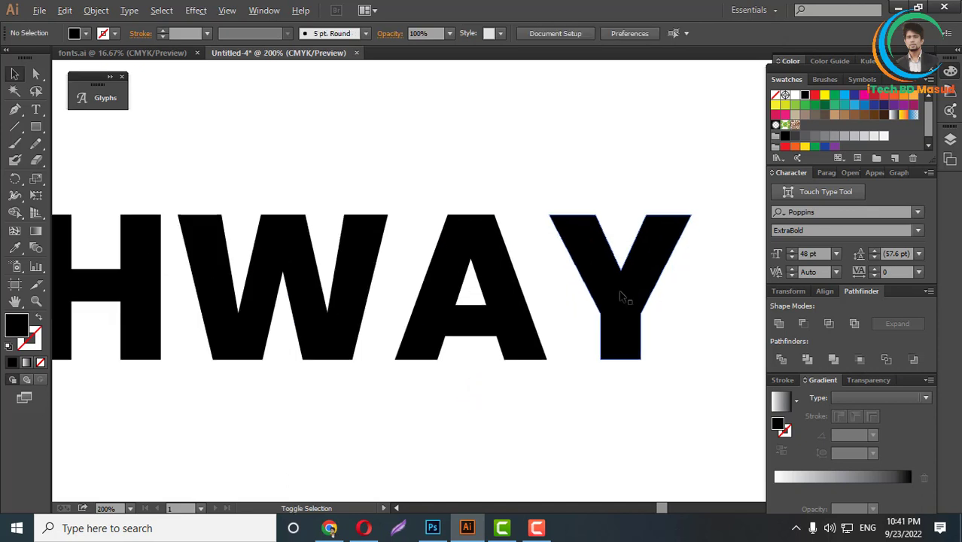
scroll(331, 362, "up", 1)
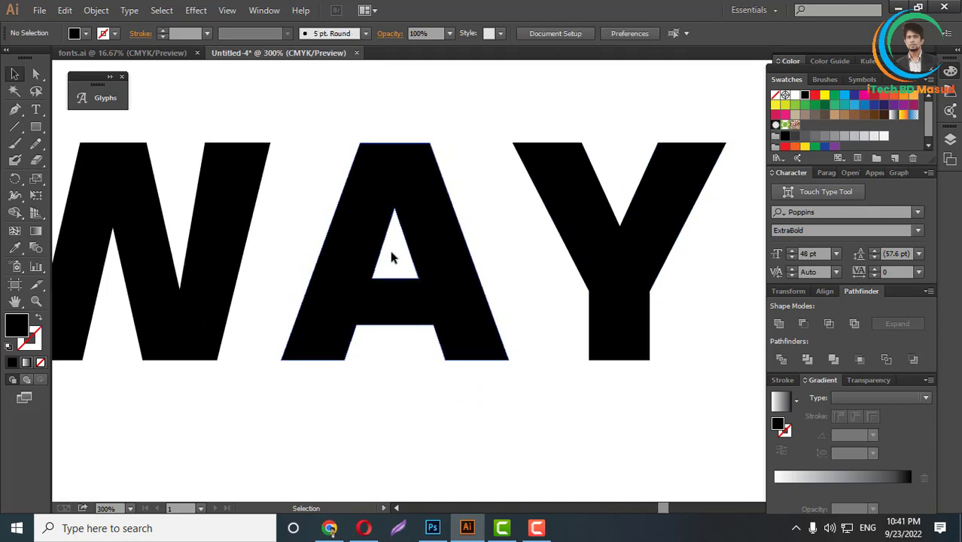
left_click(15, 110)
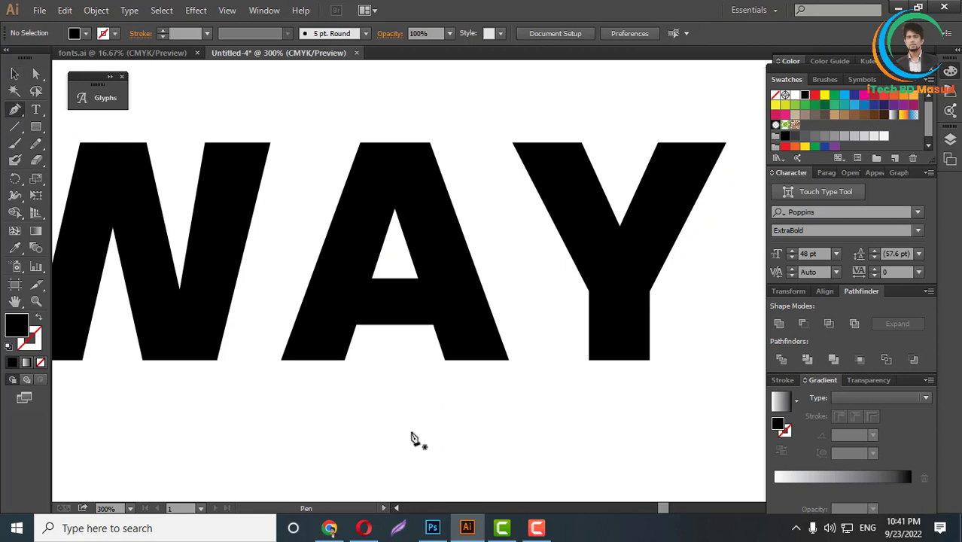
left_click(342, 361)
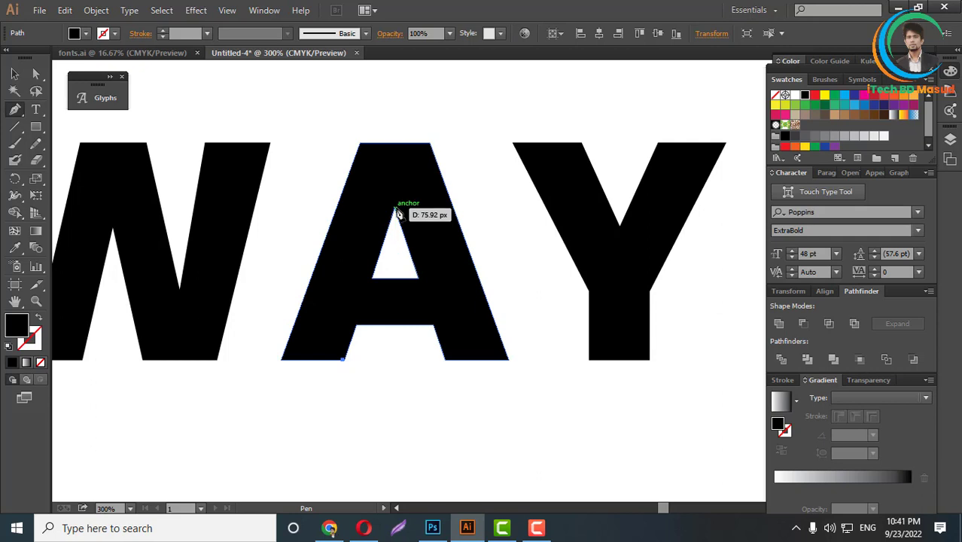
left_click(395, 209)
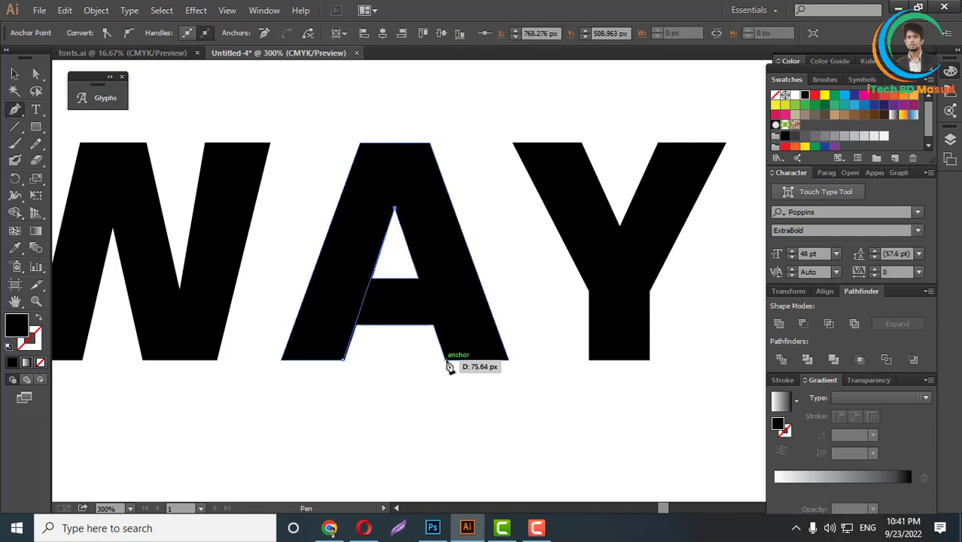
left_click(446, 361)
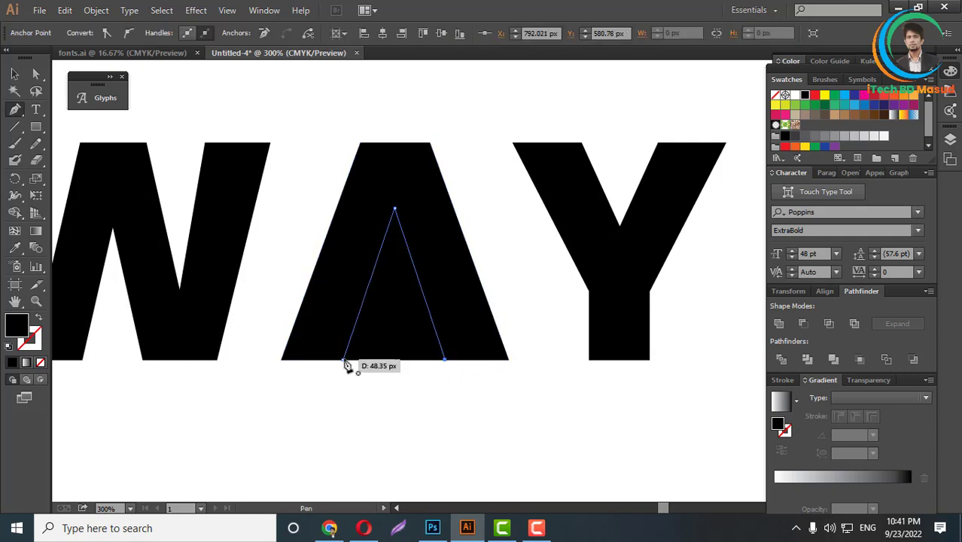
left_click(344, 361)
Subtract the triangle from the letter A with Minus Front, removing its crossbar
left_click(35, 74)
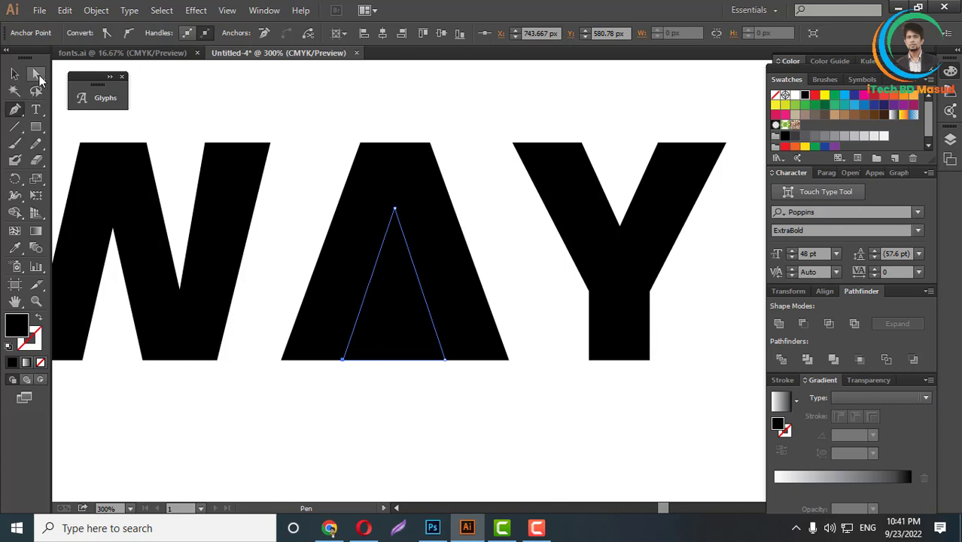
left_click(441, 275)
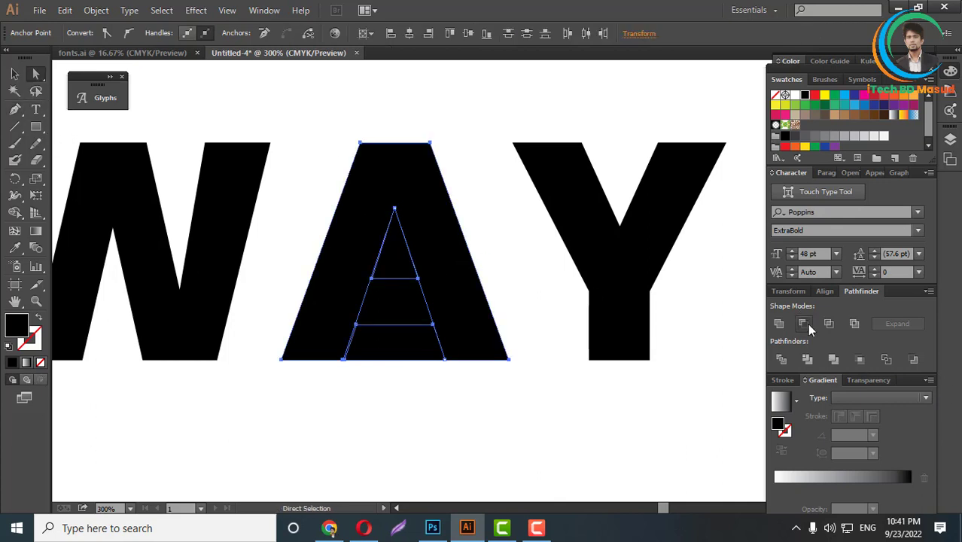
left_click(803, 324)
left_click(468, 404)
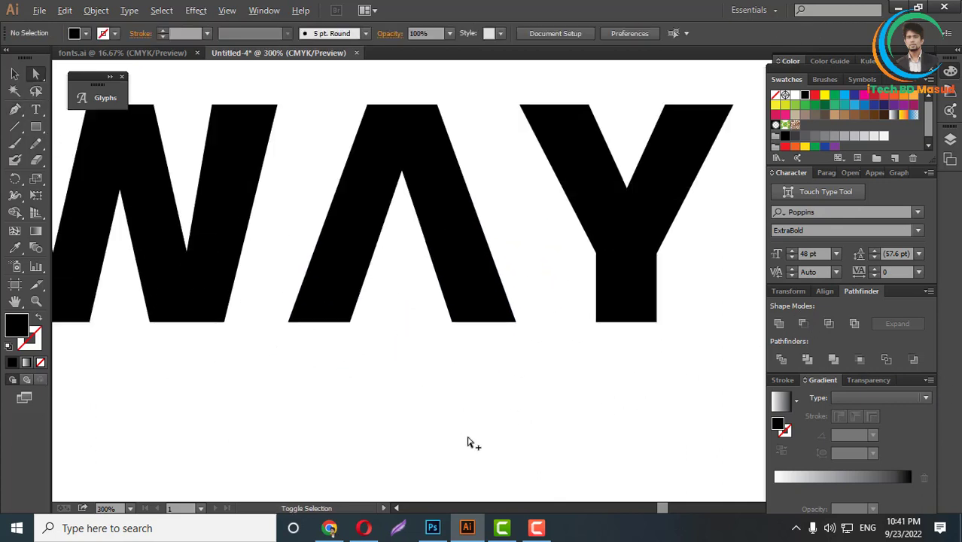
Draw a vertical line from the A's inner apex to just below its baseline and set its black stroke to 9 pt
left_click(15, 126)
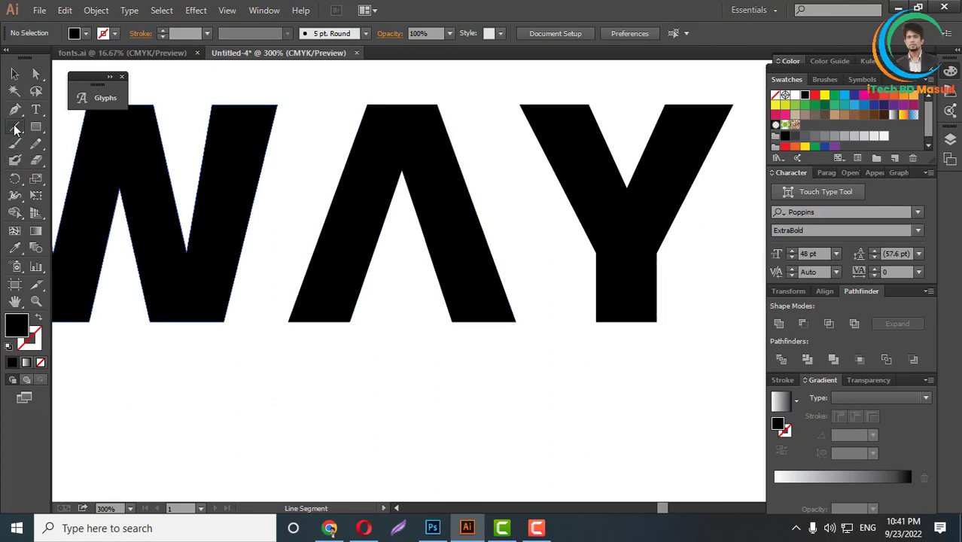
left_click_drag(402, 170, 404, 341)
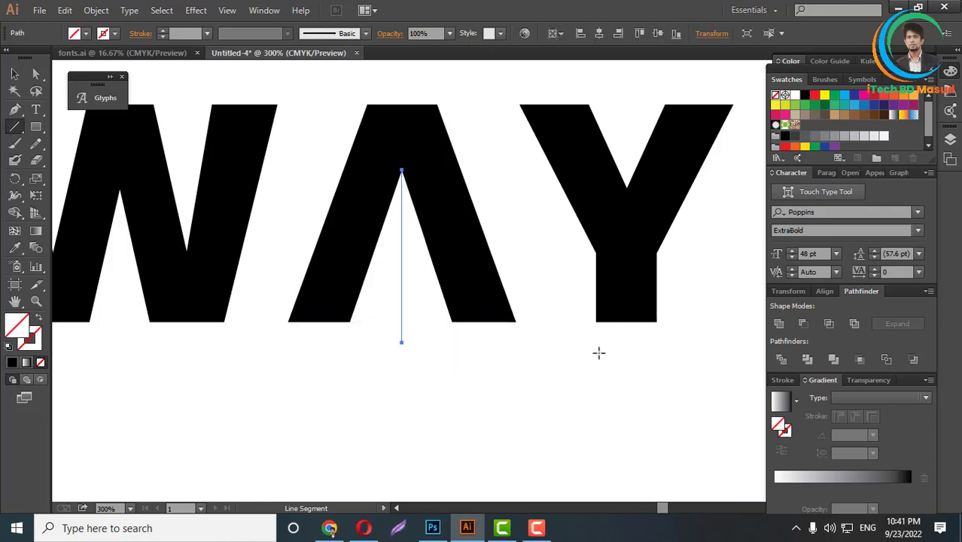
scroll(599, 294, "up", 1)
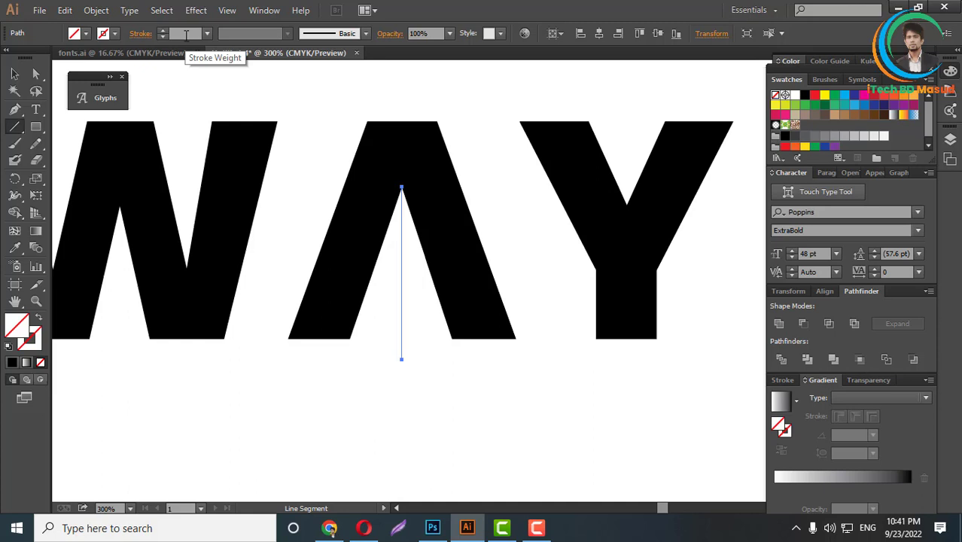
scroll(186, 35, "up", 8)
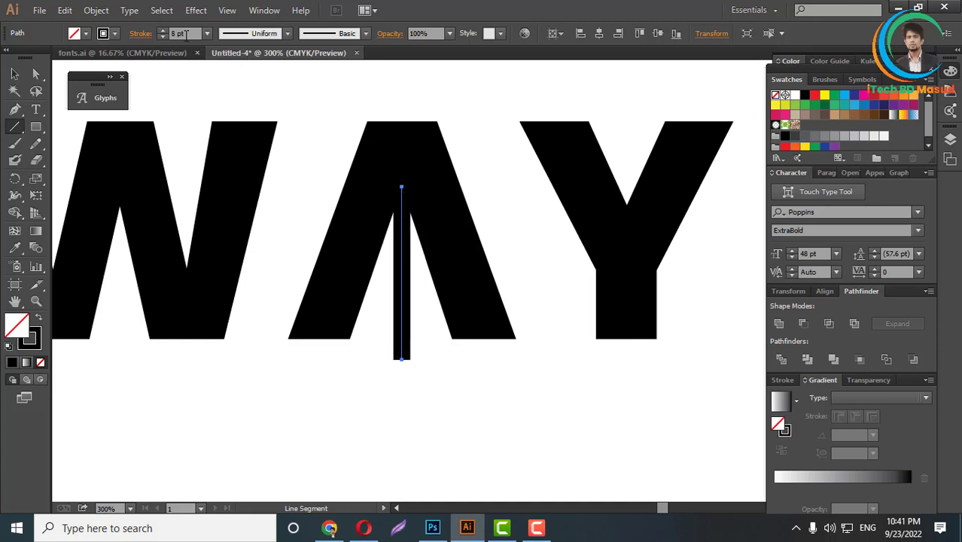
scroll(185, 35, "up", 1)
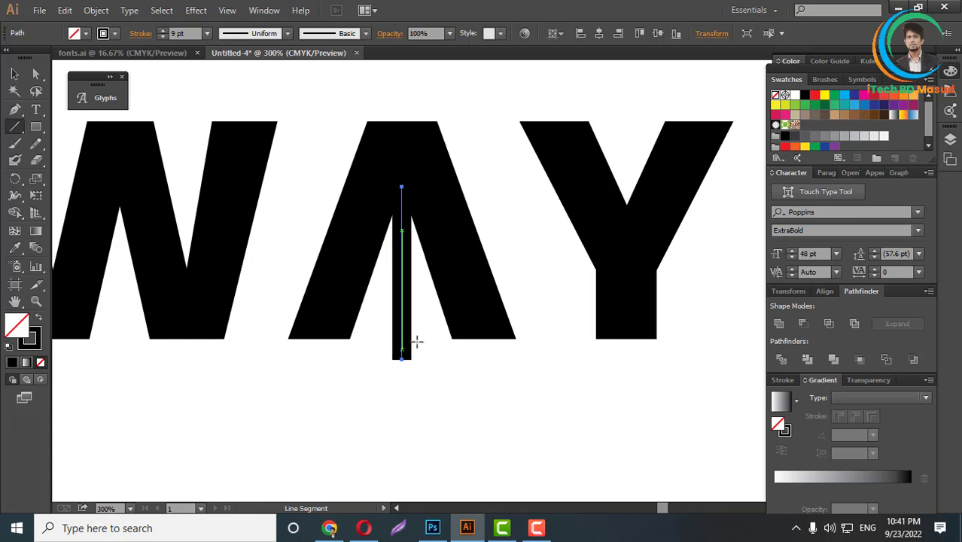
left_click(14, 74)
left_click(428, 388)
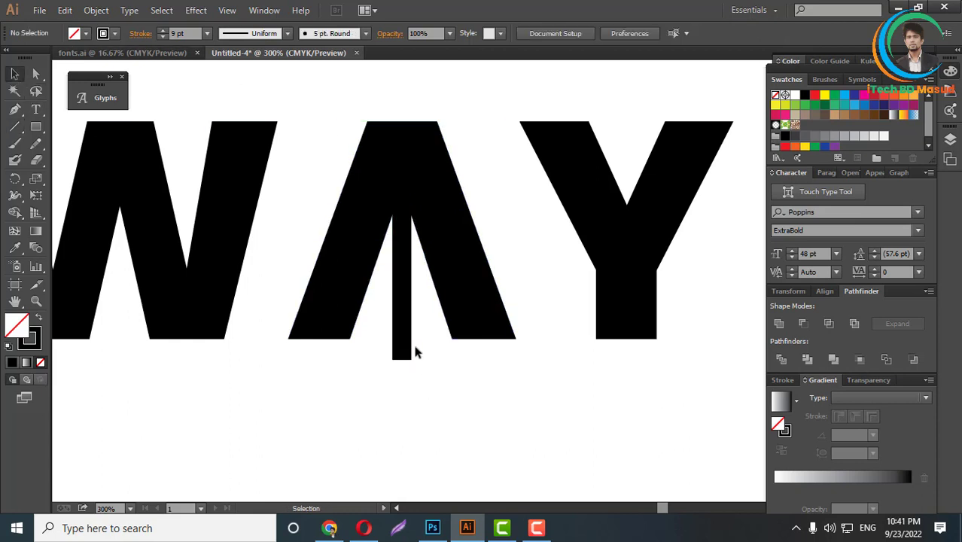
Apply the triangular tapered width profile to the vertical line inside the A
left_click(410, 343)
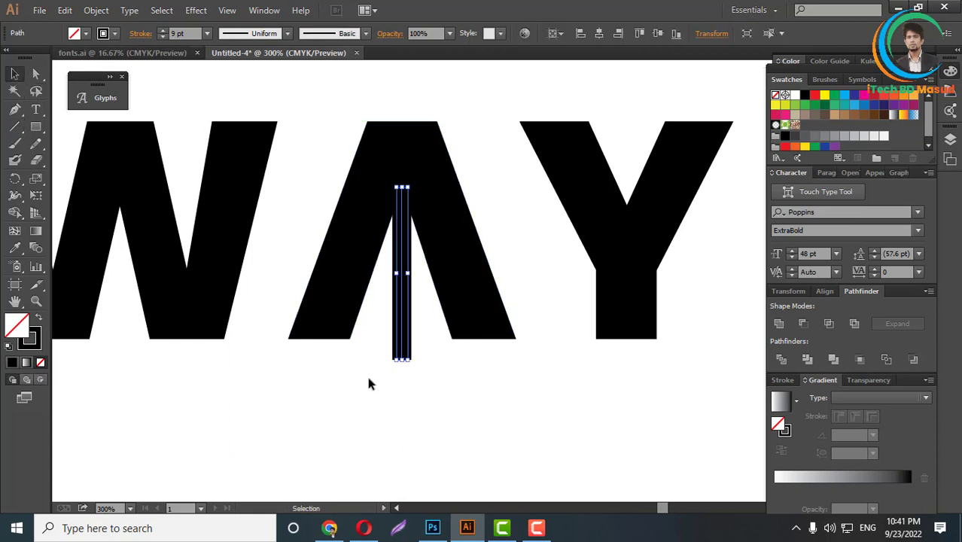
left_click(287, 34)
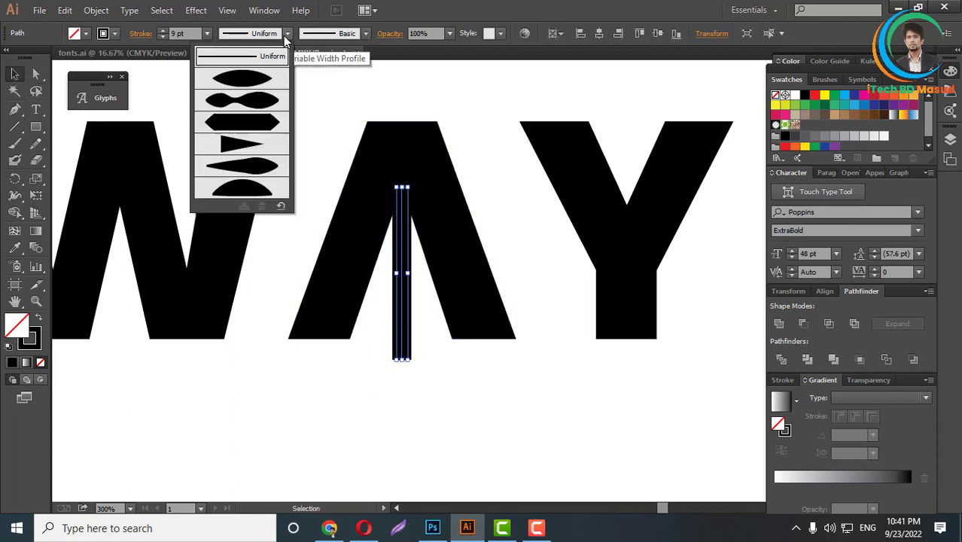
left_click(233, 149)
left_click(422, 318)
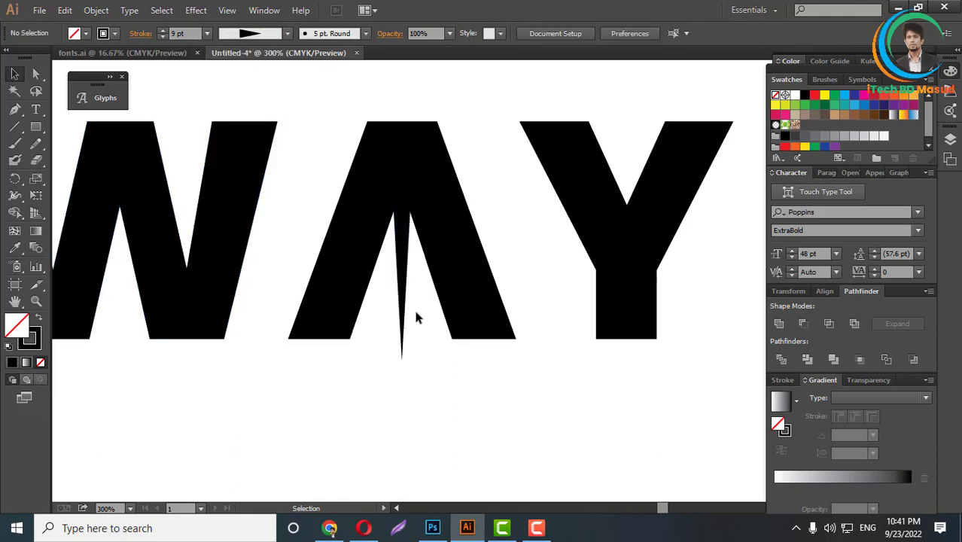
Try to rotate the tapered line inside the A by 180°
left_click_drag(408, 308, 385, 344)
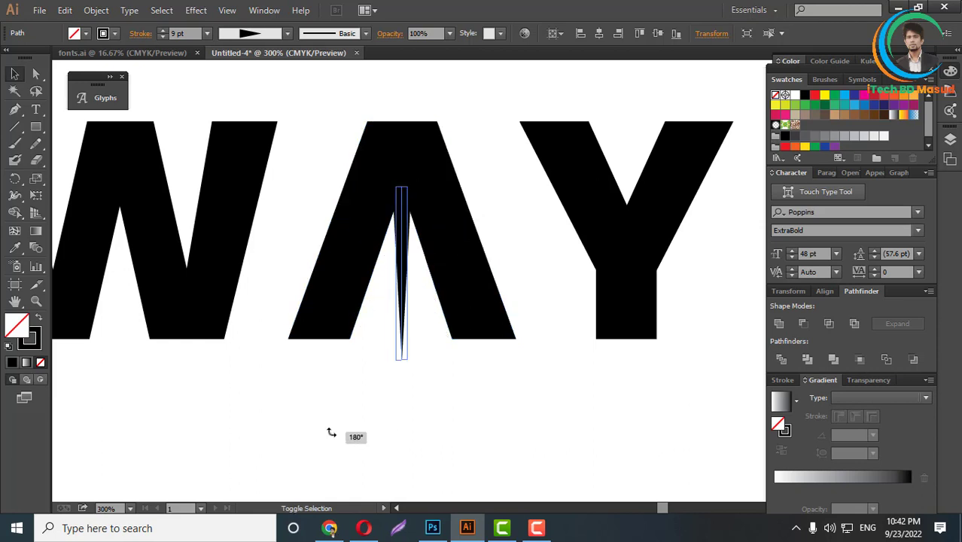
key("a")
key("v")
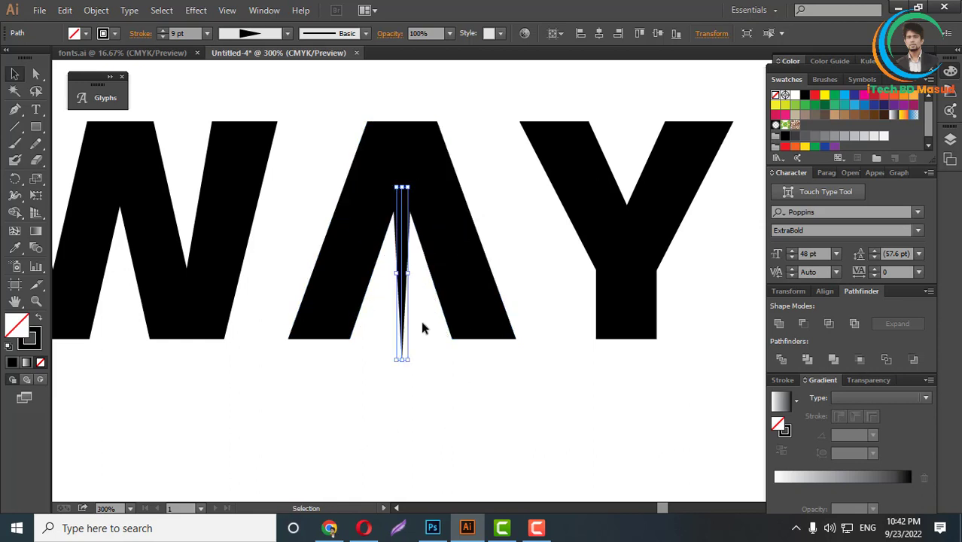
Flip the line's width profile along its length so that it widens toward the bottom like a road
left_click(140, 34)
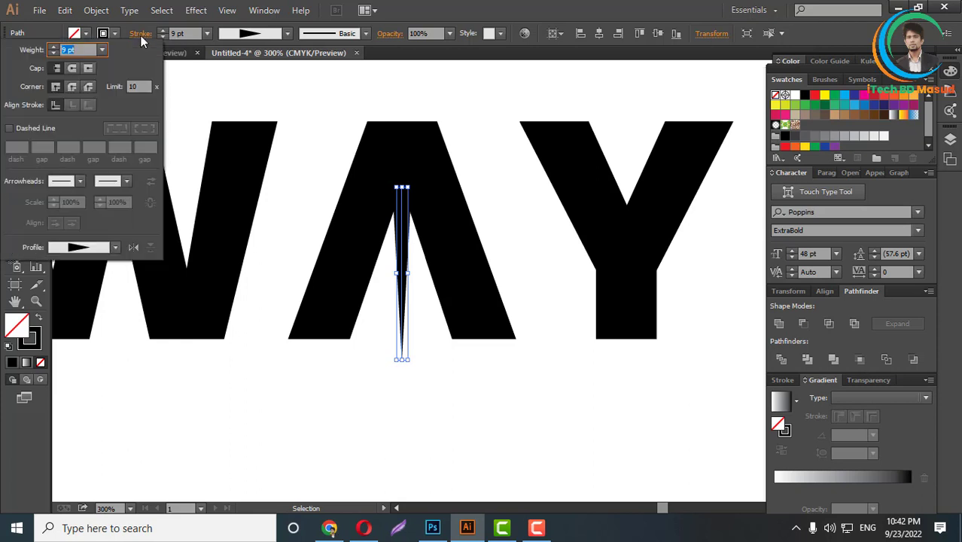
left_click(134, 248)
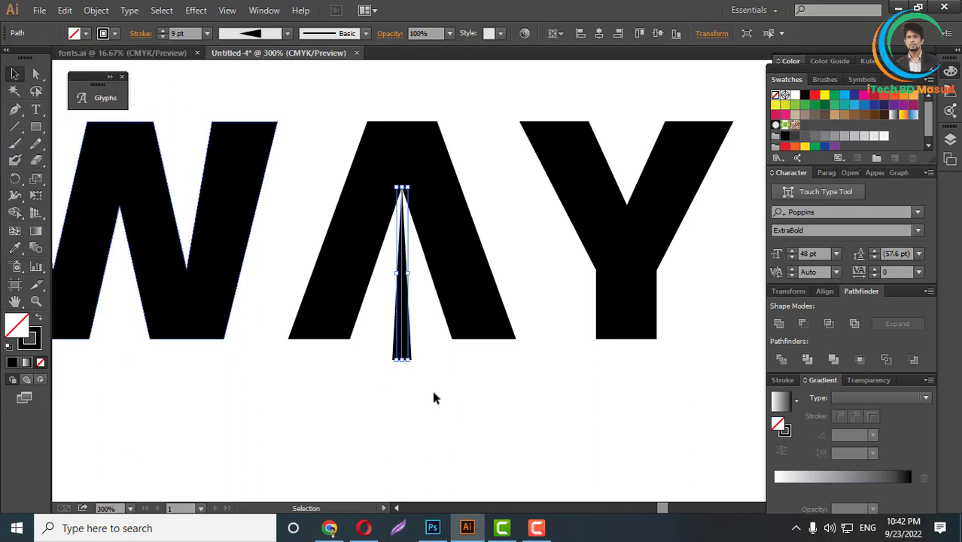
left_click(455, 390)
Increase the stroke weight of the tapered line inside the A to 10 pt
key("ctrl+1")
scroll(425, 392, "down", 2)
scroll(417, 366, "up", 6)
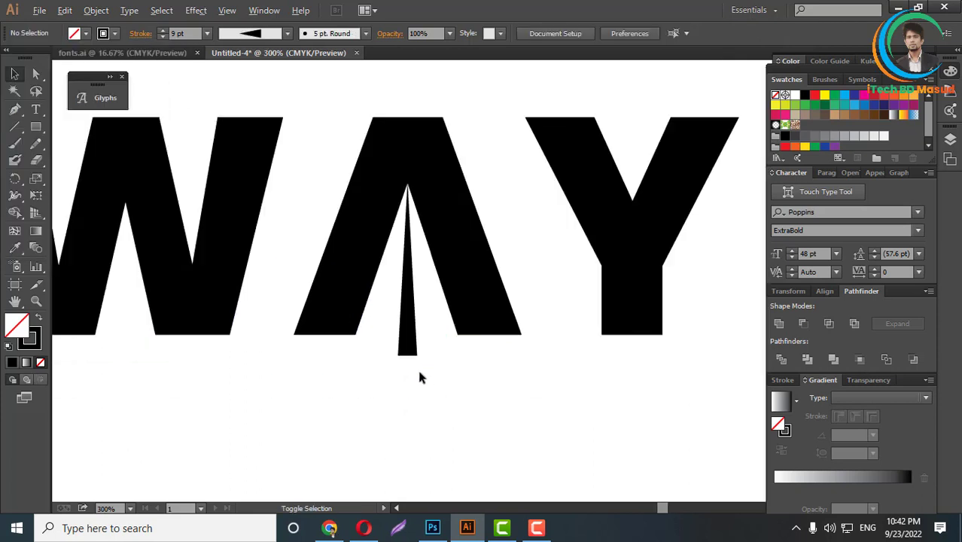
left_click(397, 332)
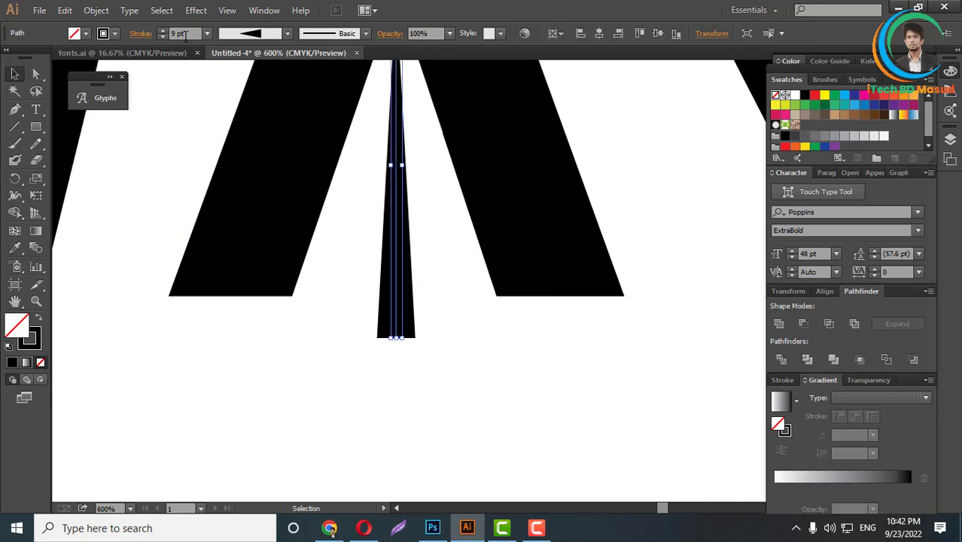
scroll(186, 38, "up", 1)
left_click(396, 377)
scroll(406, 331, "down", 2)
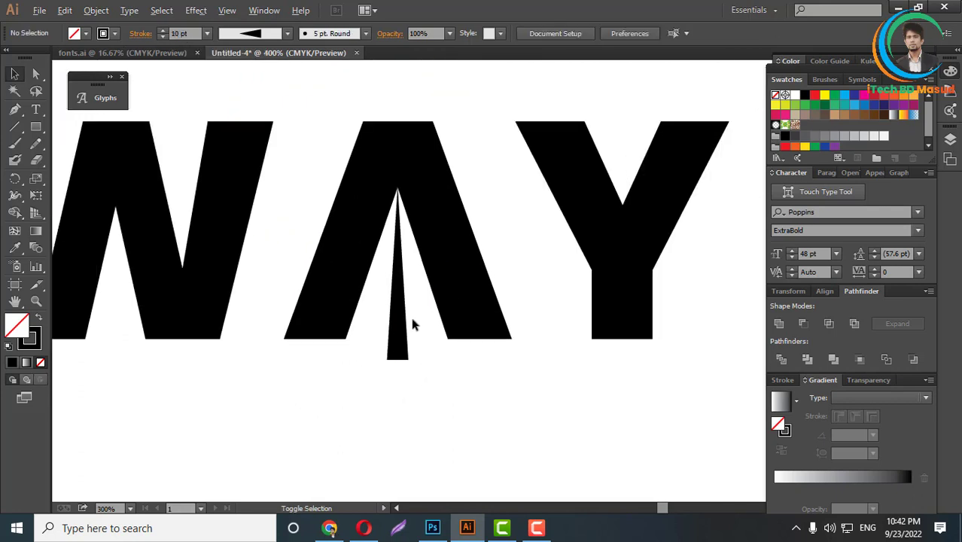
Turn the tapered line inside the A into a dashed line with 12 pt dashes
scroll(412, 324, "up", 2)
left_click(374, 271)
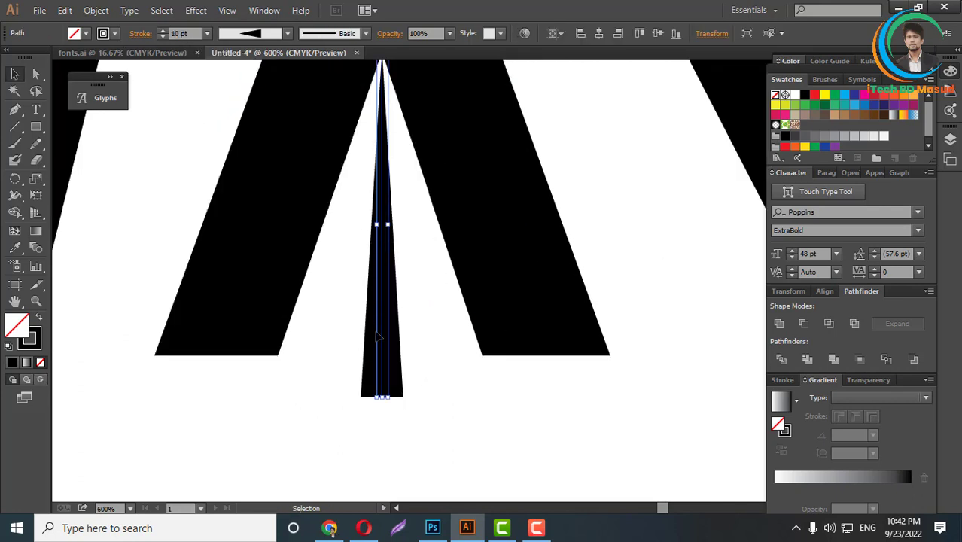
left_click(140, 35)
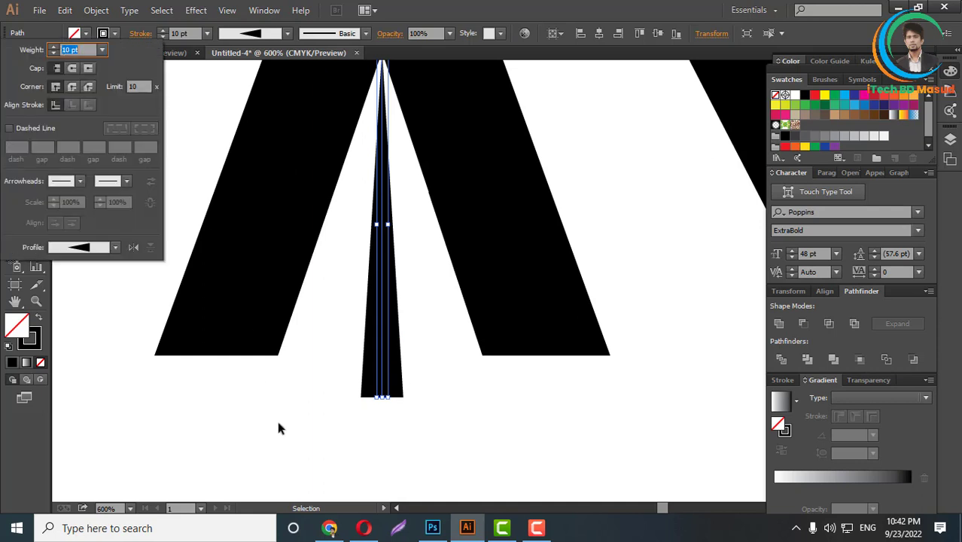
left_click(9, 129)
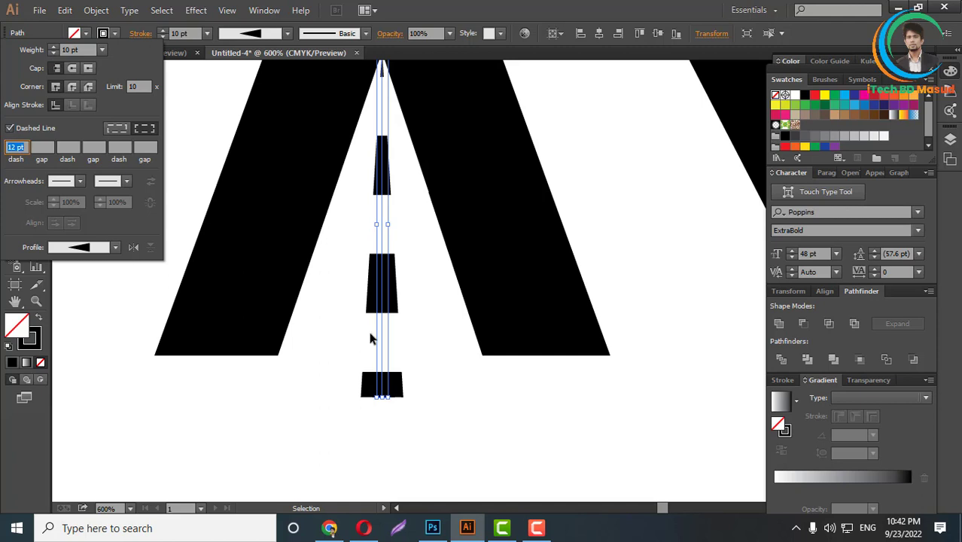
key("Return")
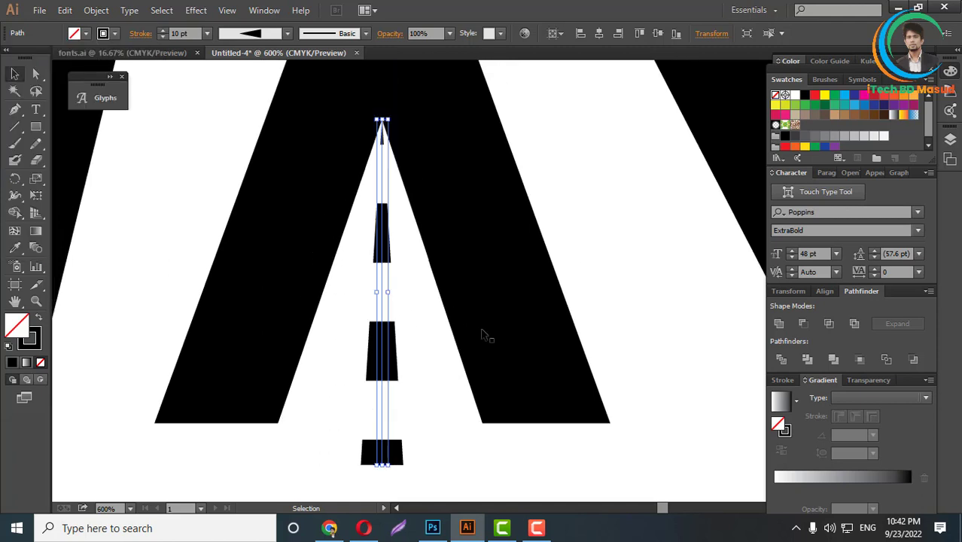
Shorten the tapered line's dashes to 8 pt
scroll(428, 316, "down", 2)
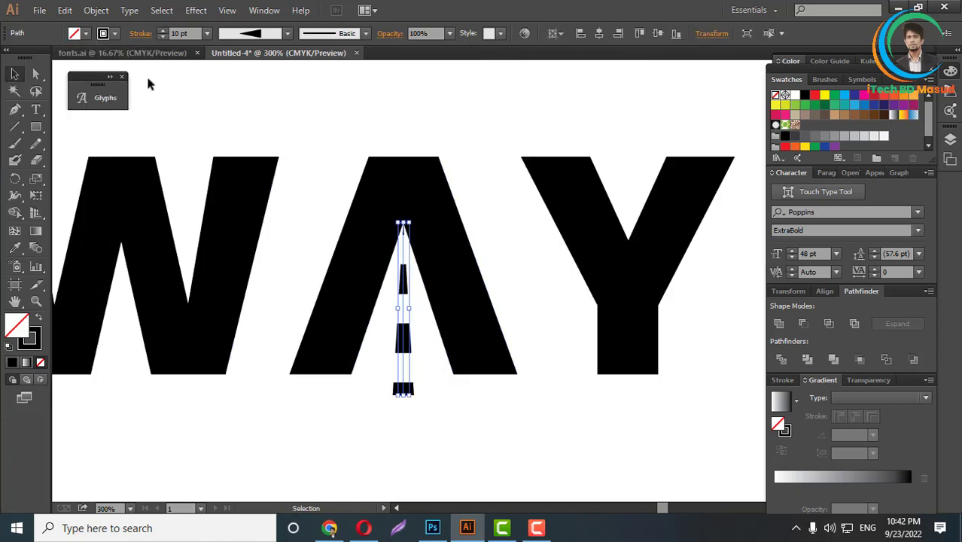
left_click(141, 34)
double_click(16, 148)
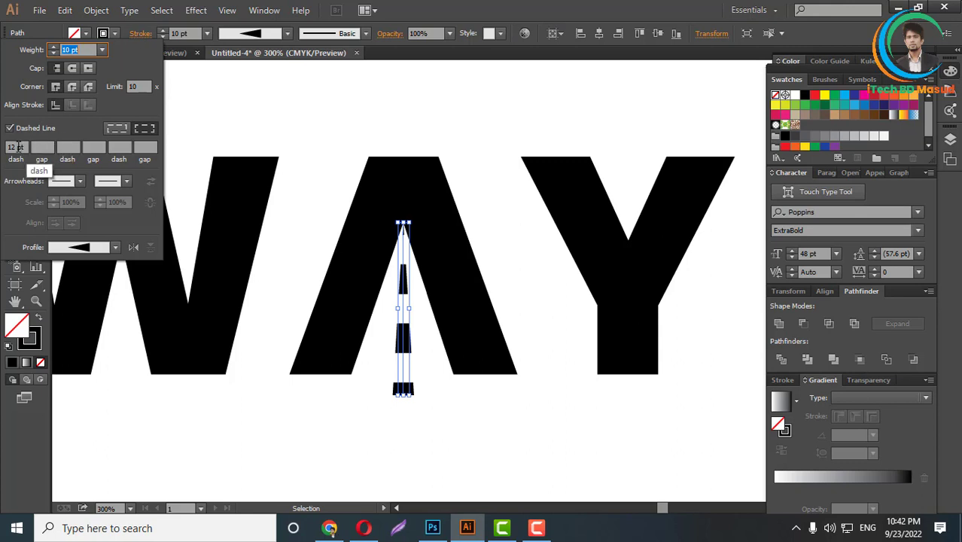
type("8")
key("Return")
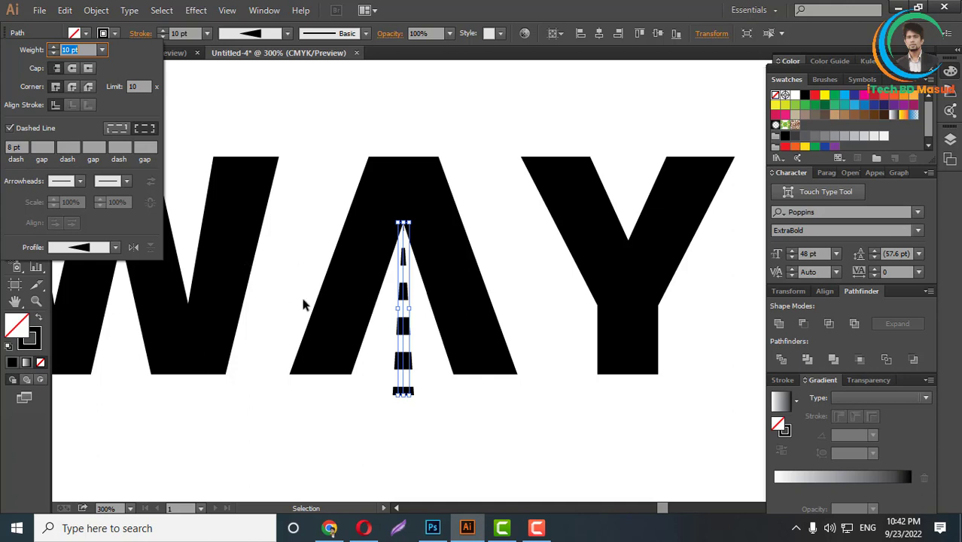
left_click(232, 120)
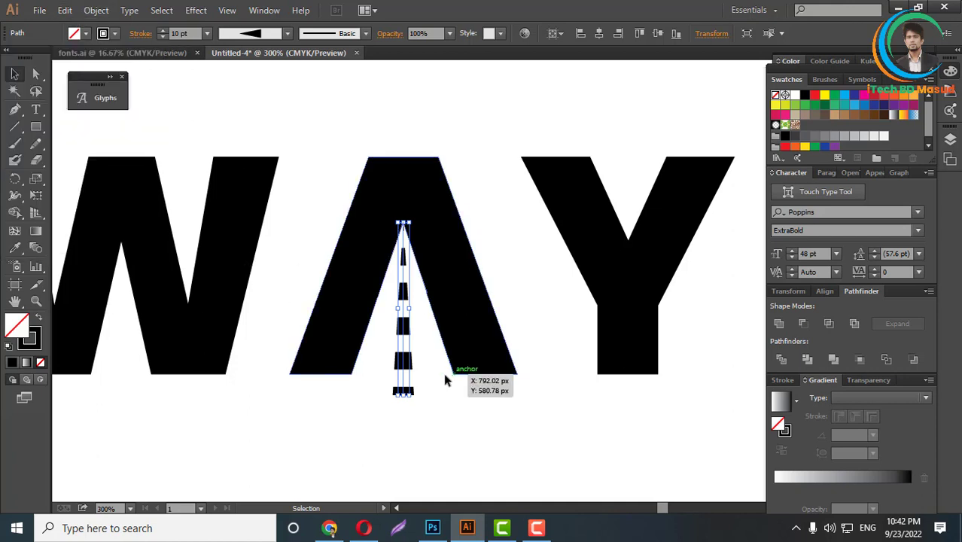
left_click(426, 368)
Expand the appearance of the dashed line into separate filled shapes
left_click(396, 384)
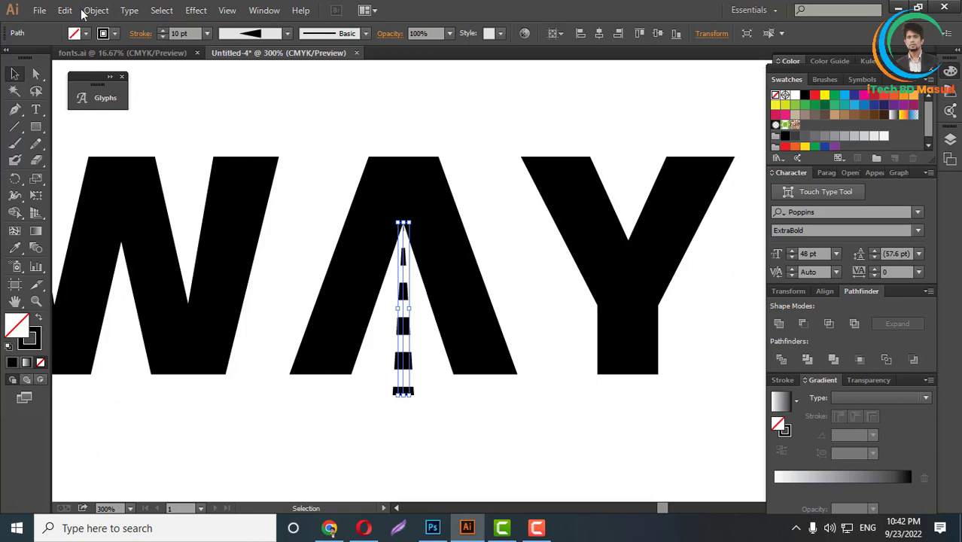
left_click(95, 11)
left_click(140, 176)
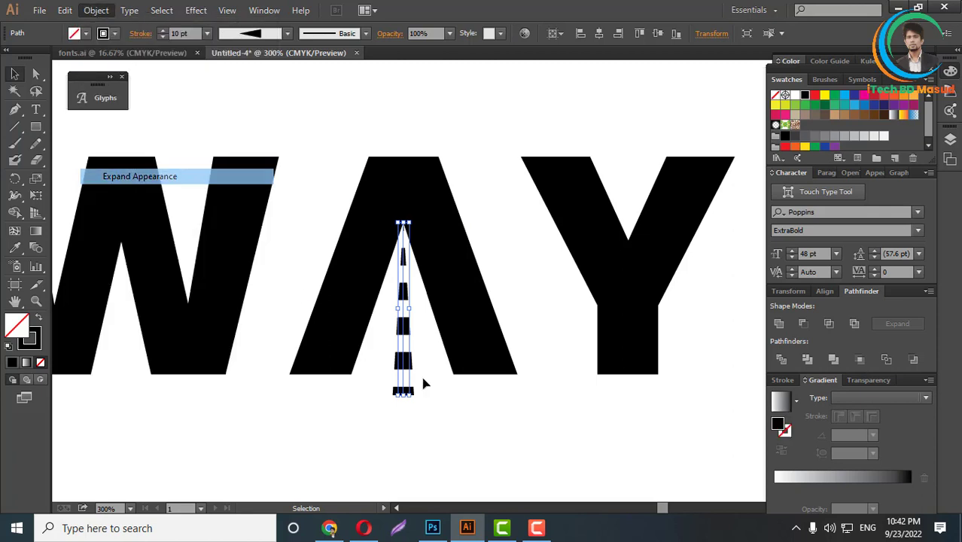
left_click(455, 434)
Delete the lowest dash, the one hanging below the A's baseline
scroll(444, 406, "up", 3)
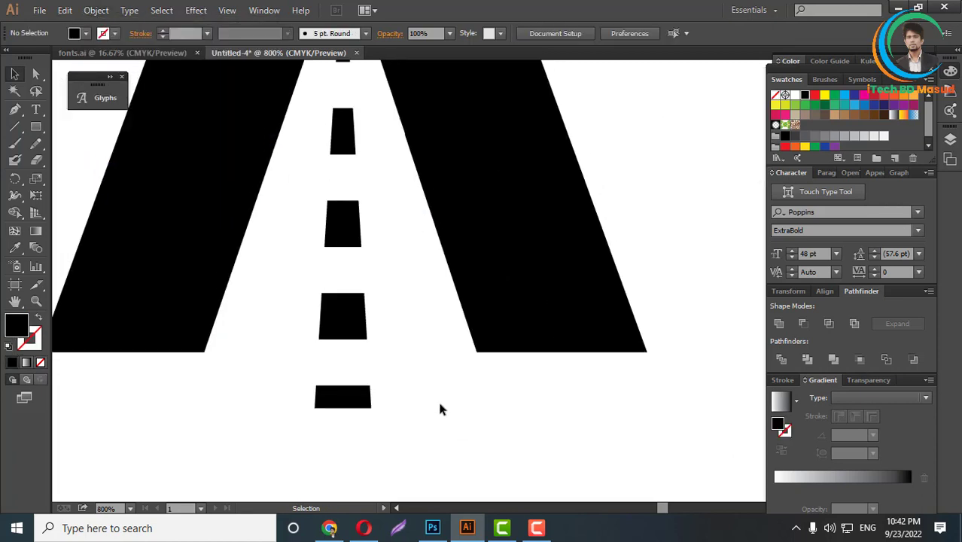
left_click(36, 74)
left_click(357, 405)
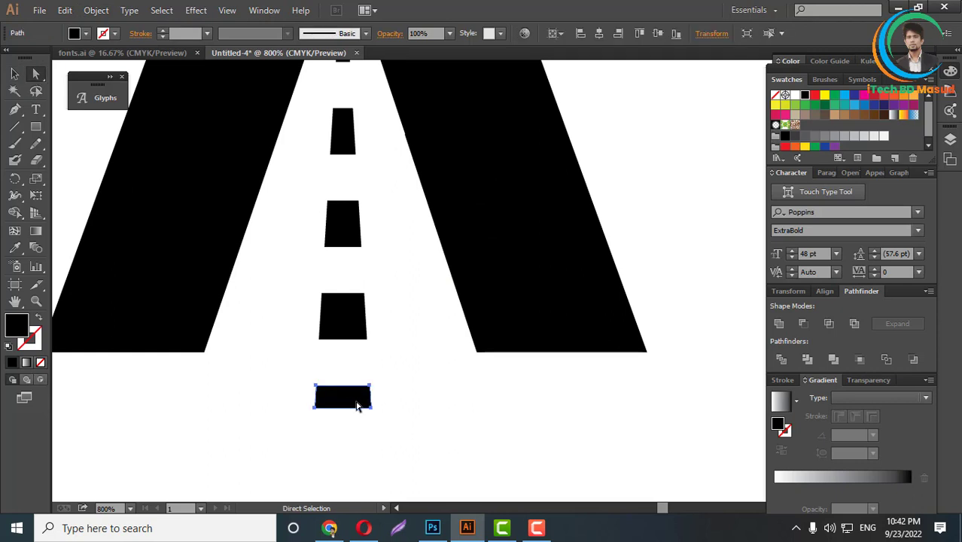
key("Delete")
scroll(408, 370, "down", 4)
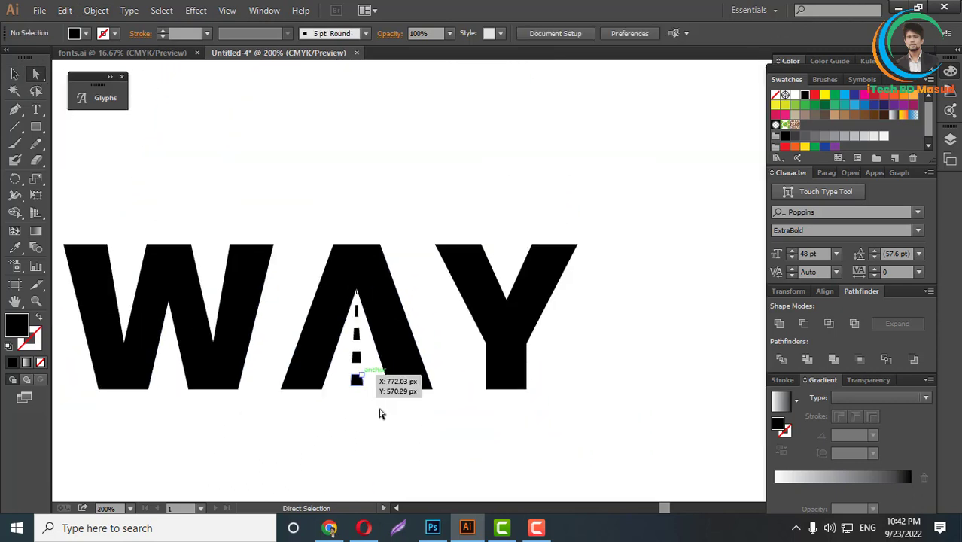
Draw a black filled triangle over the A's inner opening with the Pen tool, joining its two inner base corners and the apex
scroll(429, 352, "down", 3)
scroll(413, 343, "up", 5)
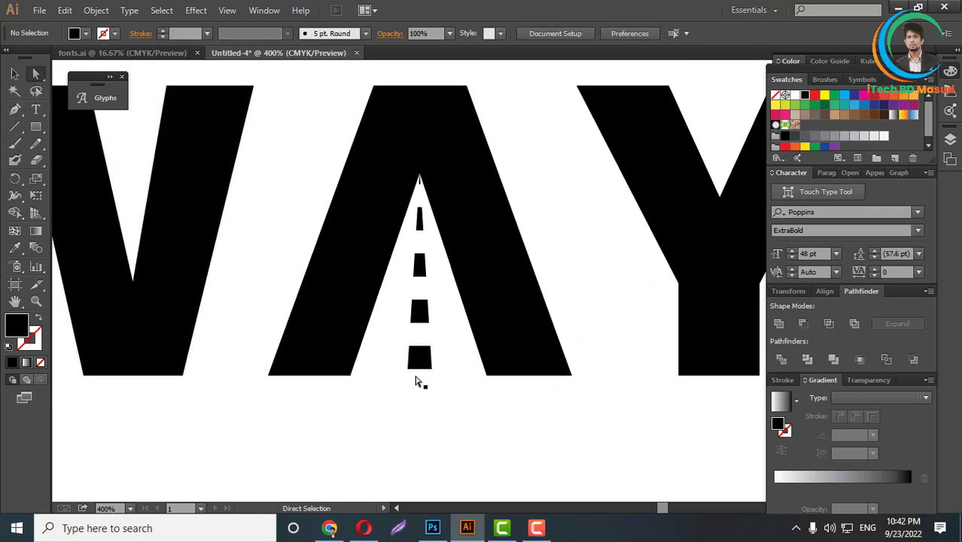
scroll(429, 395, "down", 3)
scroll(483, 396, "up", 3)
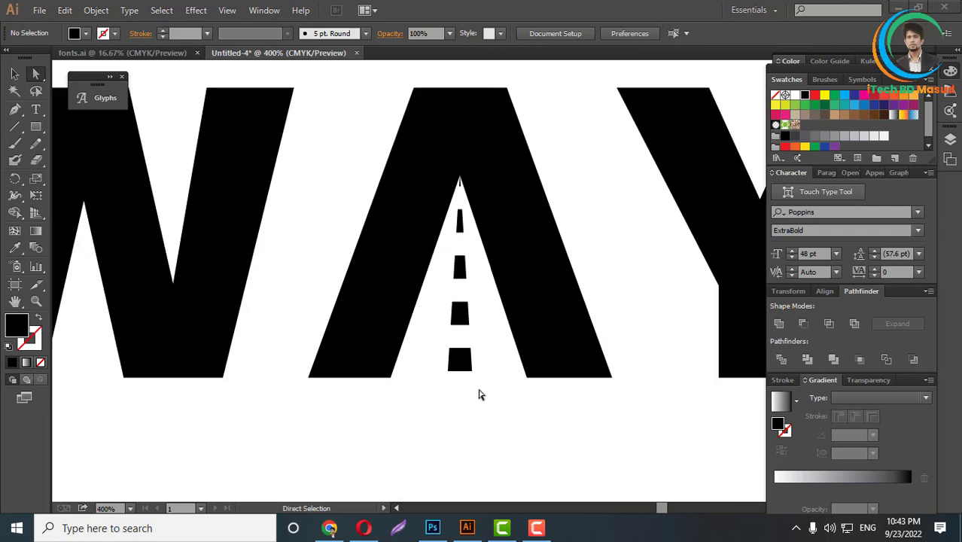
left_click(15, 109)
left_click(390, 377)
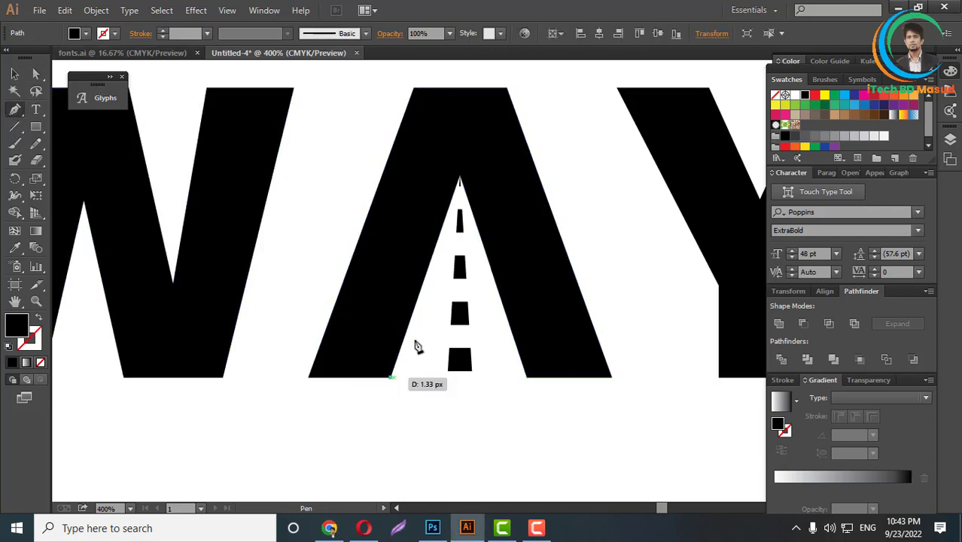
left_click(459, 178)
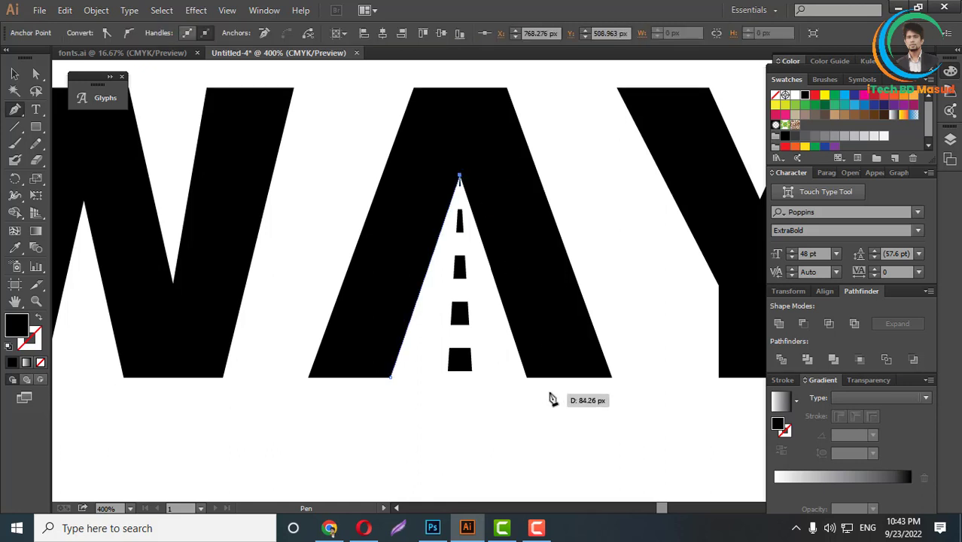
left_click(527, 376)
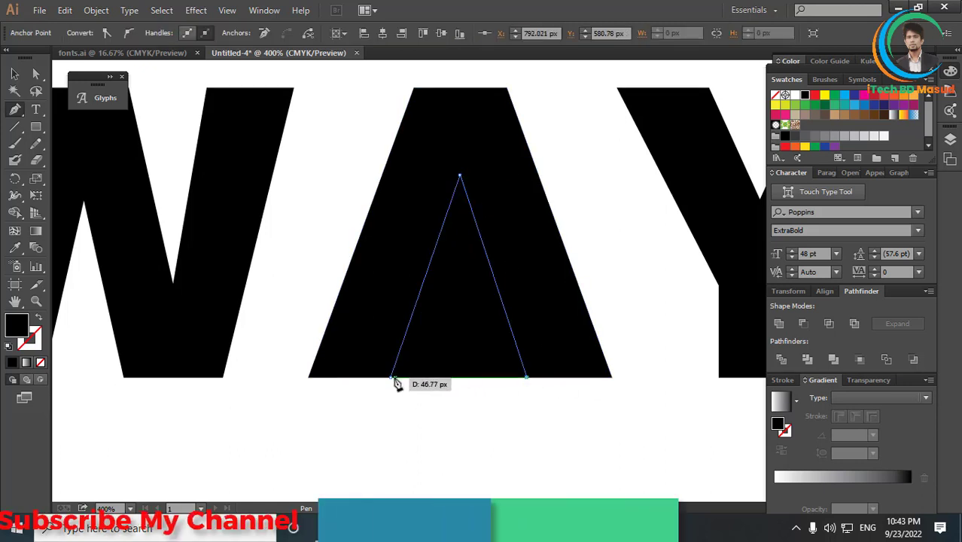
left_click(391, 377)
key("v")
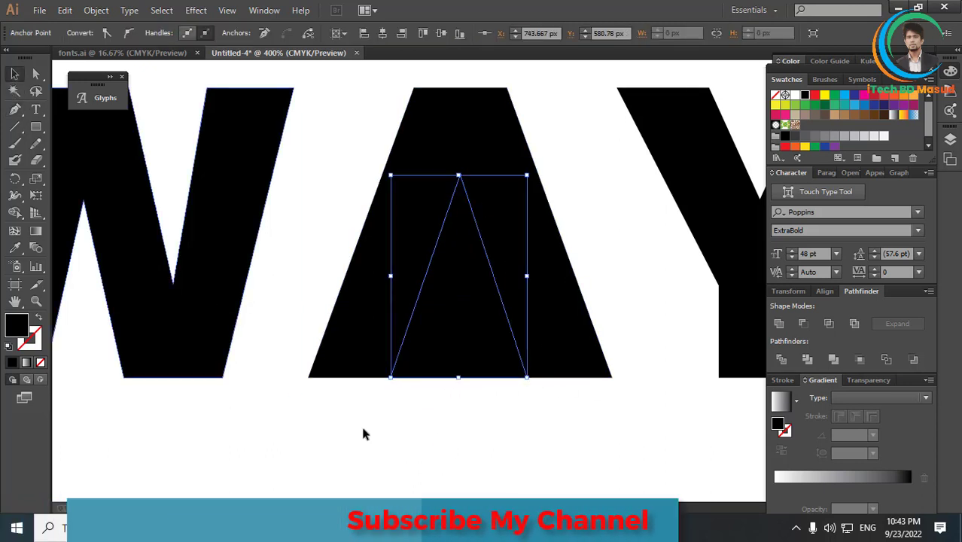
left_click(365, 429)
Scale the triangle down proportionally toward its base centre, leaving an even white gap between it and the A's legs
left_click(470, 298)
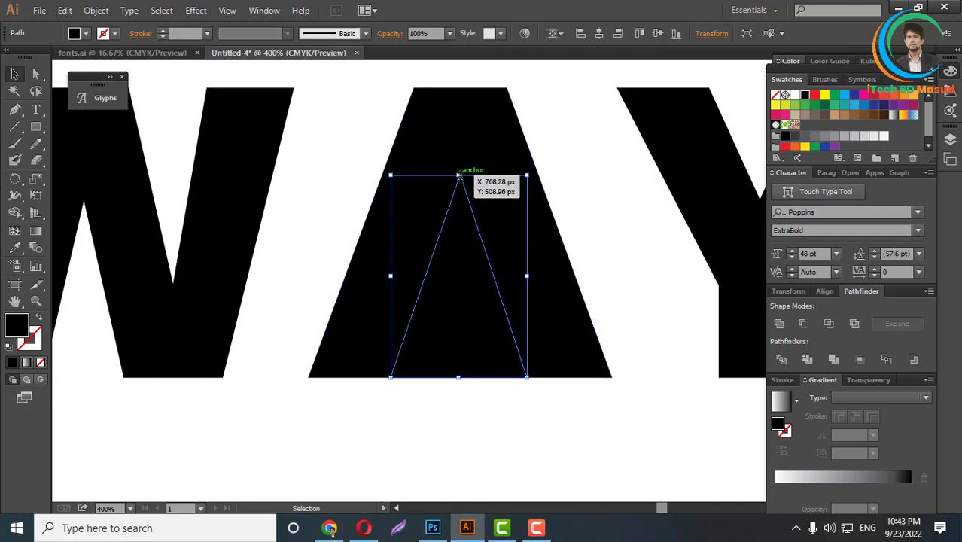
left_click_drag(458, 176, 460, 214)
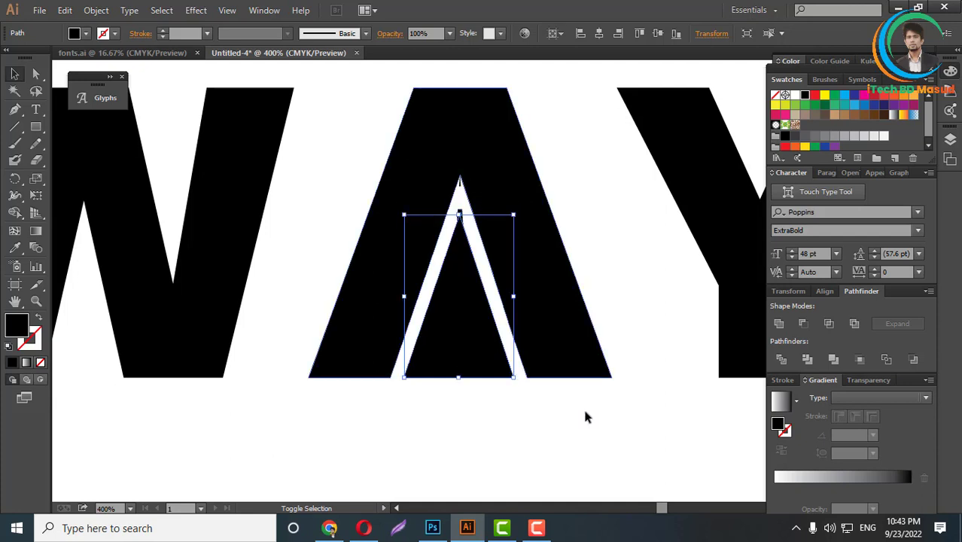
left_click(505, 430)
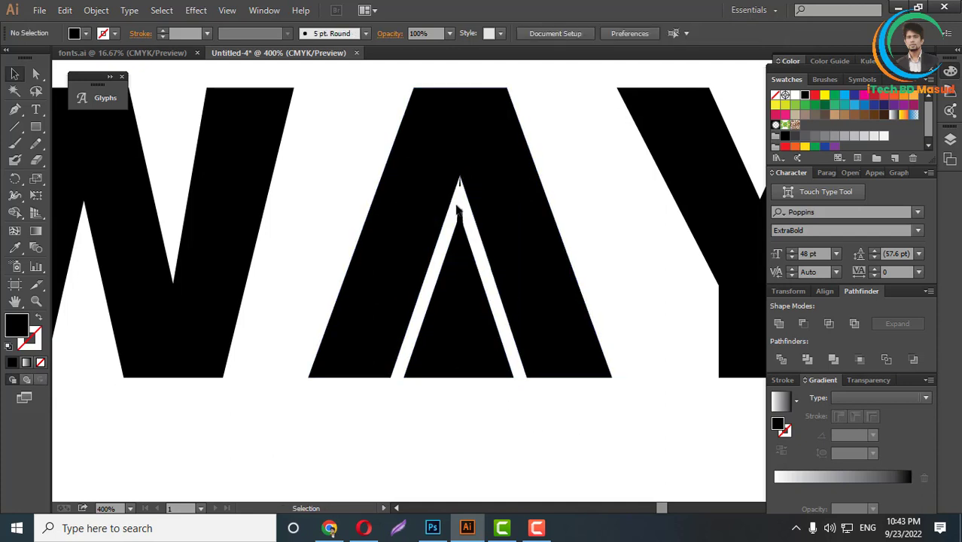
Scale the group of dashes down so that its top meets the apex of the smaller triangle
left_click(459, 213)
scroll(456, 200, "up", 4)
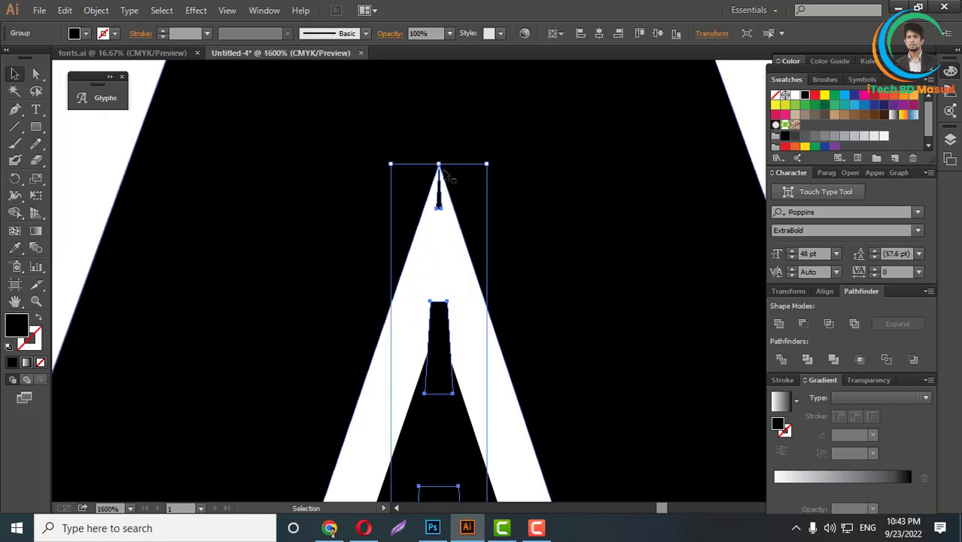
left_click_drag(439, 163, 437, 333)
scroll(429, 295, "down", 4)
scroll(483, 414, "up", 1)
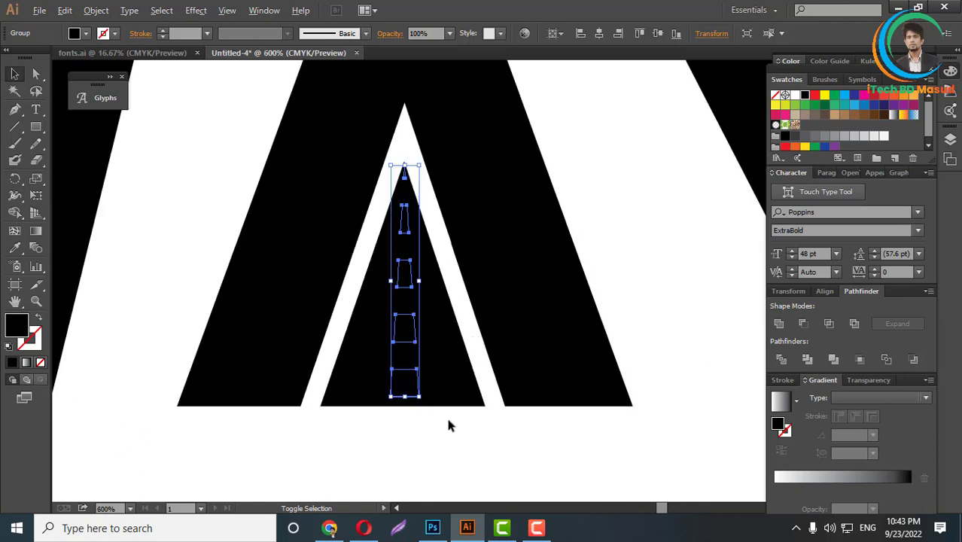
Try to cut the dashes out of the triangle with Minus Front
scroll(448, 426, "up", 2)
left_click(451, 394, "shift")
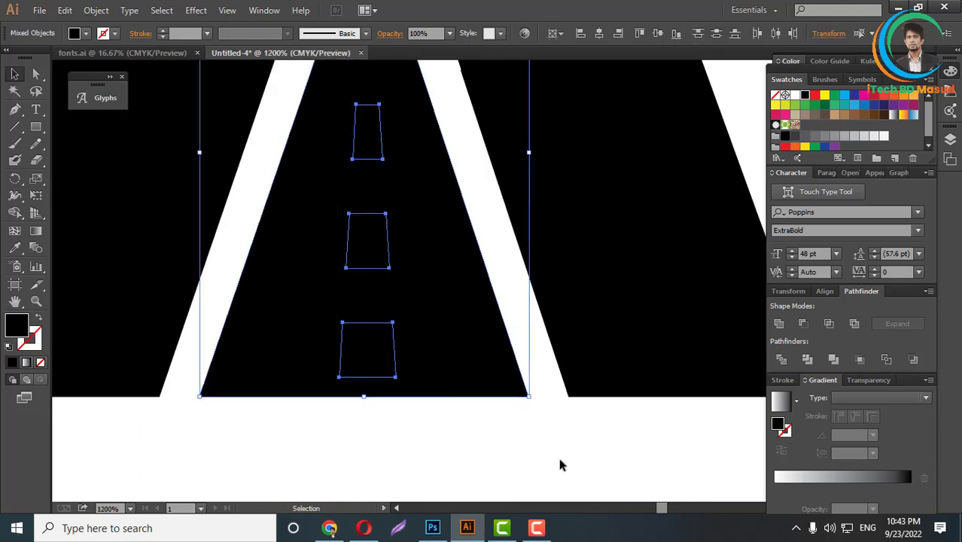
left_click(804, 323)
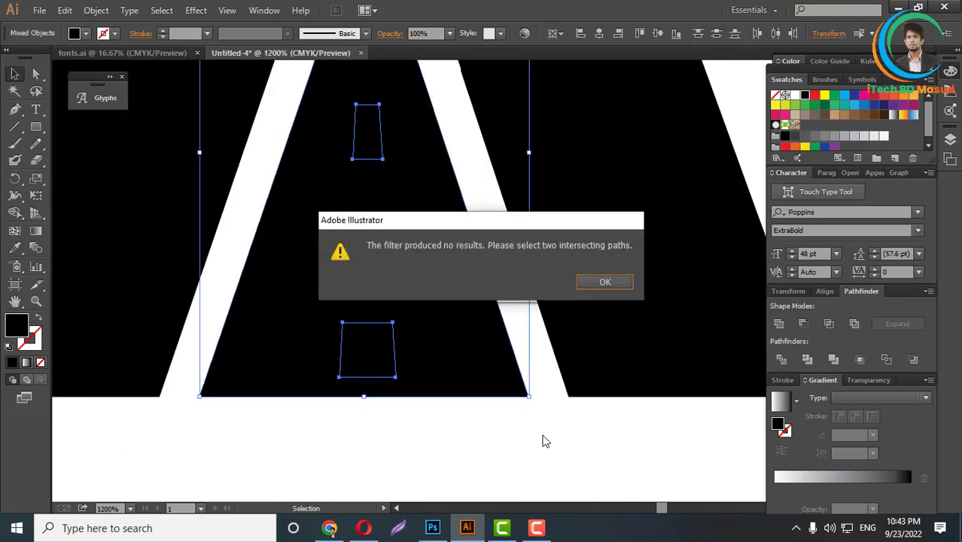
left_click(605, 282)
left_click(472, 459)
Send the triangle to the back, behind the group of dashes
right_click(442, 343)
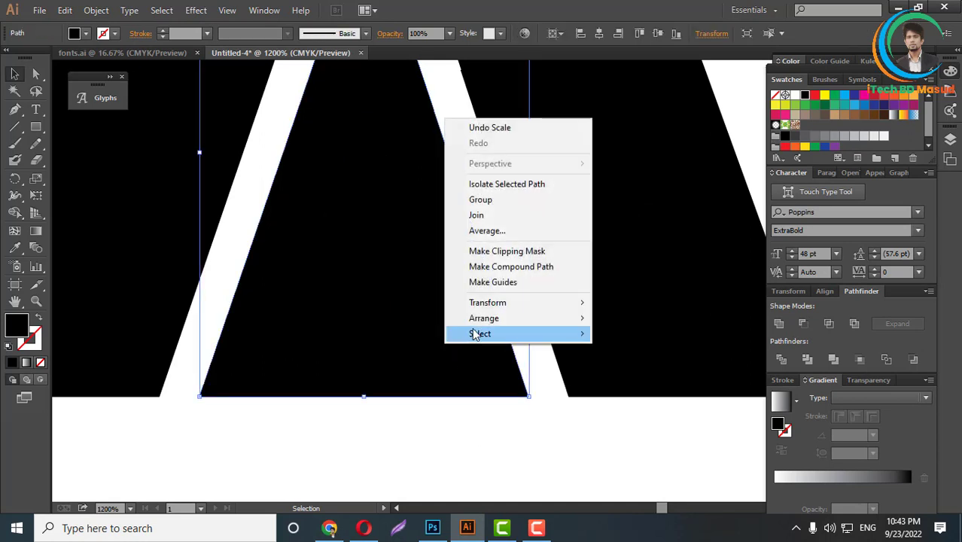
mouse_move(493, 321)
left_click(636, 366)
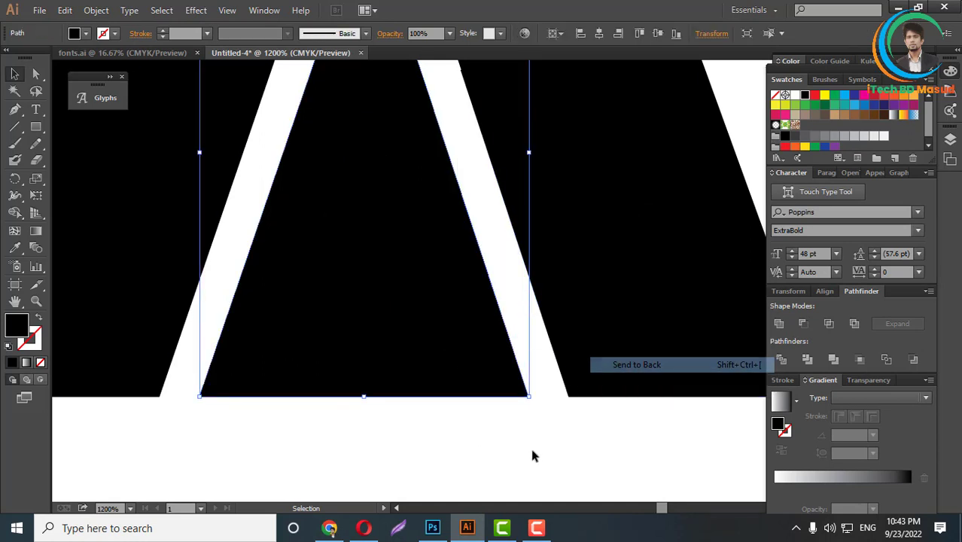
left_click(421, 434)
Subtract the dashes from the triangle with Minus Front to form white road markings inside the A
left_click(412, 365)
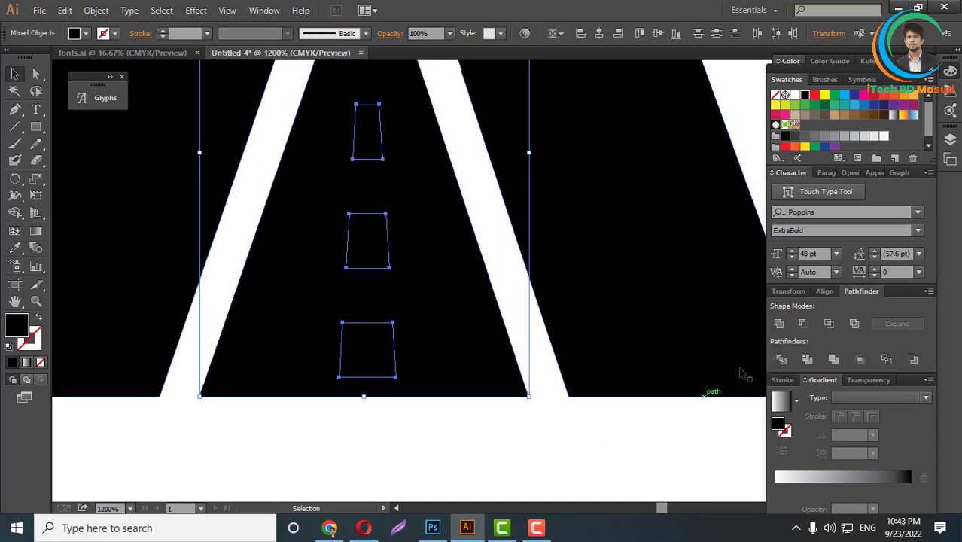
left_click(801, 323)
left_click(476, 407)
scroll(476, 407, "down", 6)
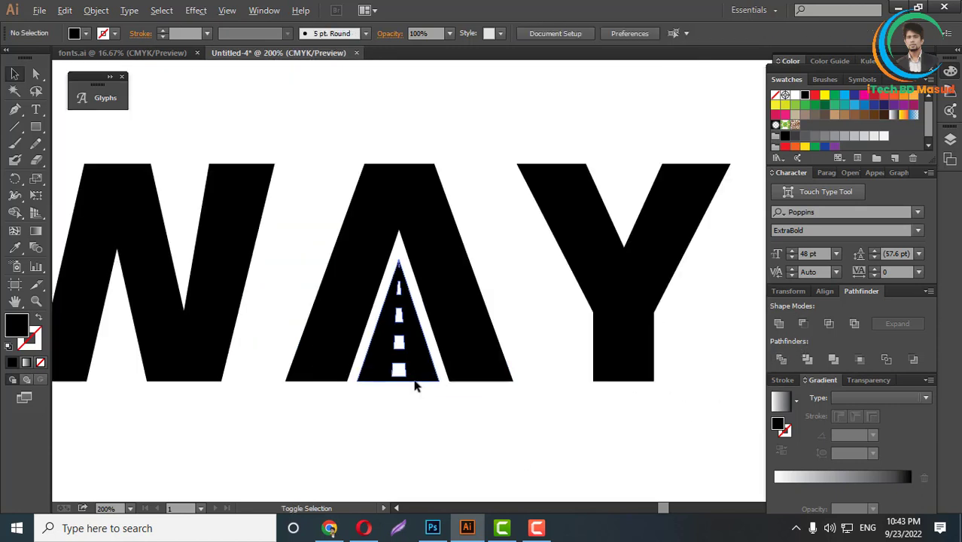
scroll(473, 365, "down", 2)
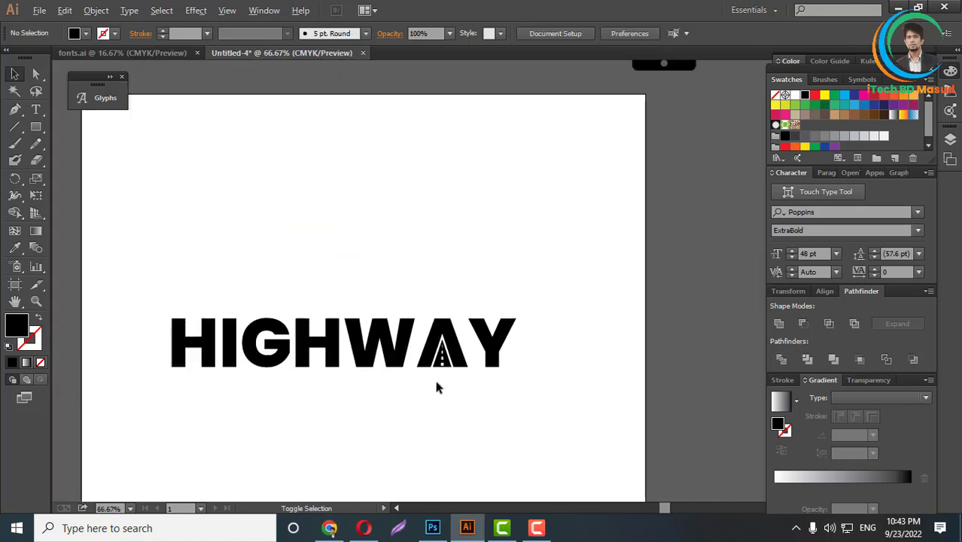
scroll(435, 387, "up", 1)
scroll(545, 346, "down", 2)
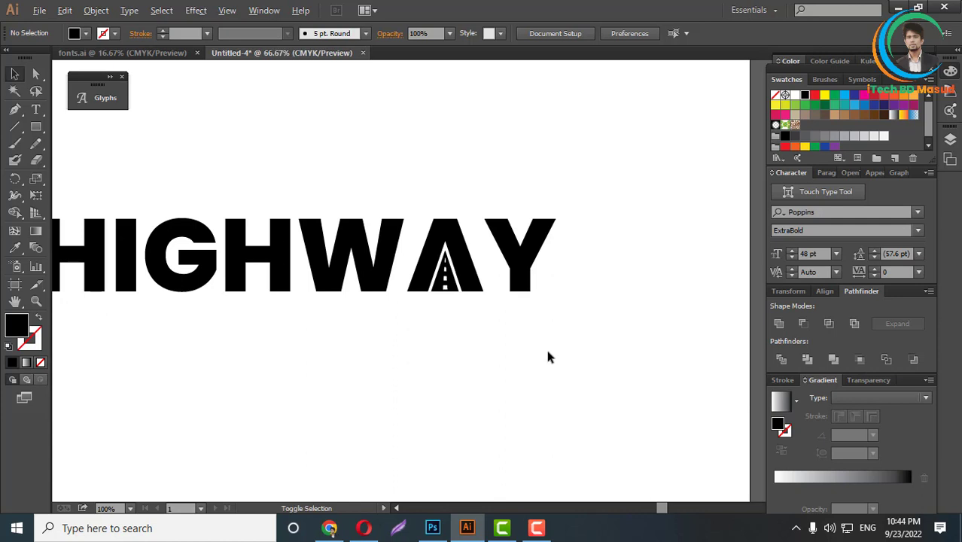
Group the HIGHWAY lettering with its road and place it off the artboard below the brown COFFEE wordmark
left_click_drag(461, 327, 614, 344)
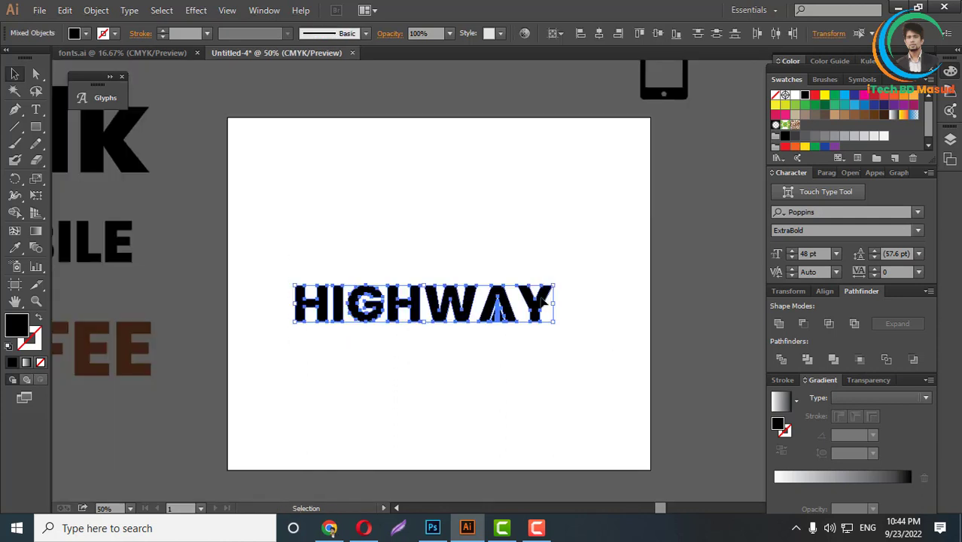
right_click(543, 295)
left_click(580, 365)
left_click(552, 331)
scroll(552, 331, "down", 2)
left_click_drag(549, 306, 336, 380)
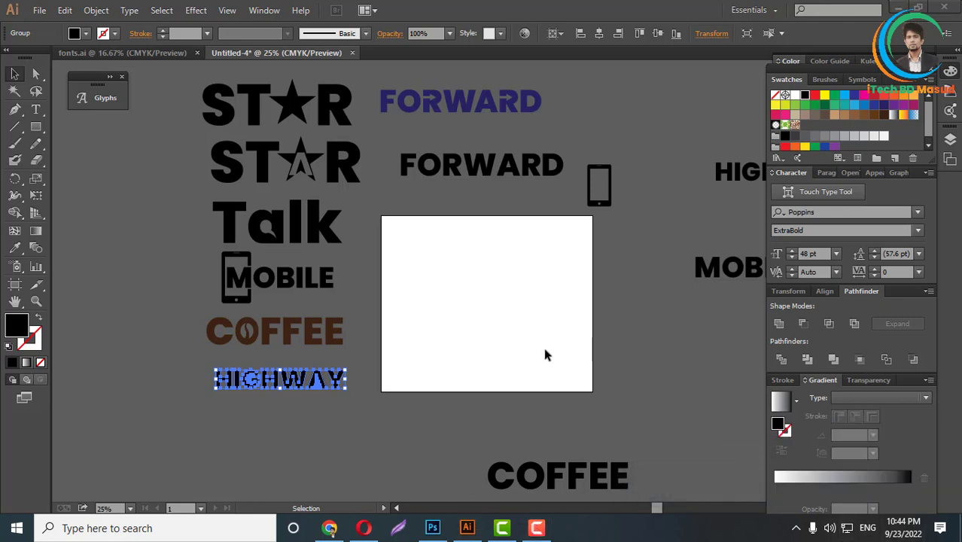
Add the text EXIT in Poppins ExtraBold on the artboard and scale it up to about 355 pt
scroll(496, 335, "up", 2)
scroll(590, 402, "up", 4)
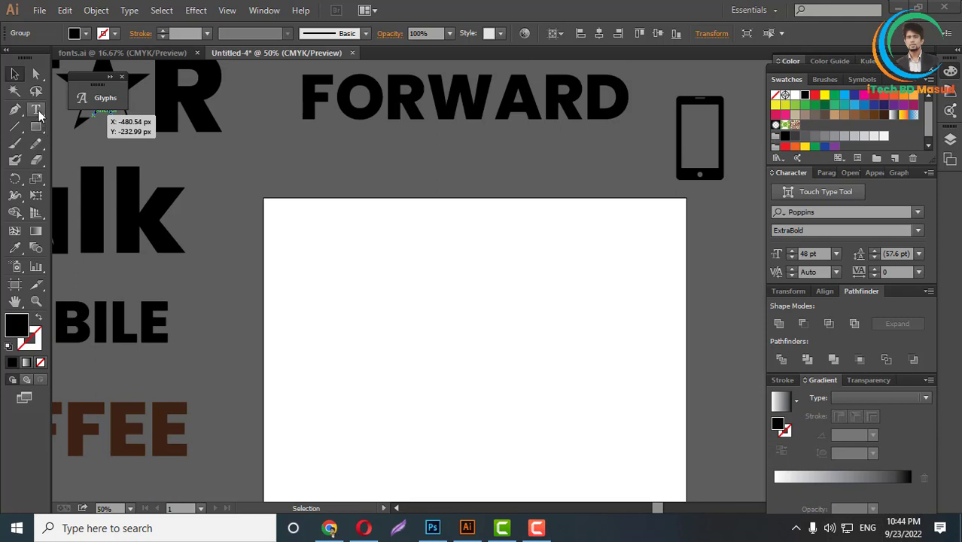
left_click(36, 110)
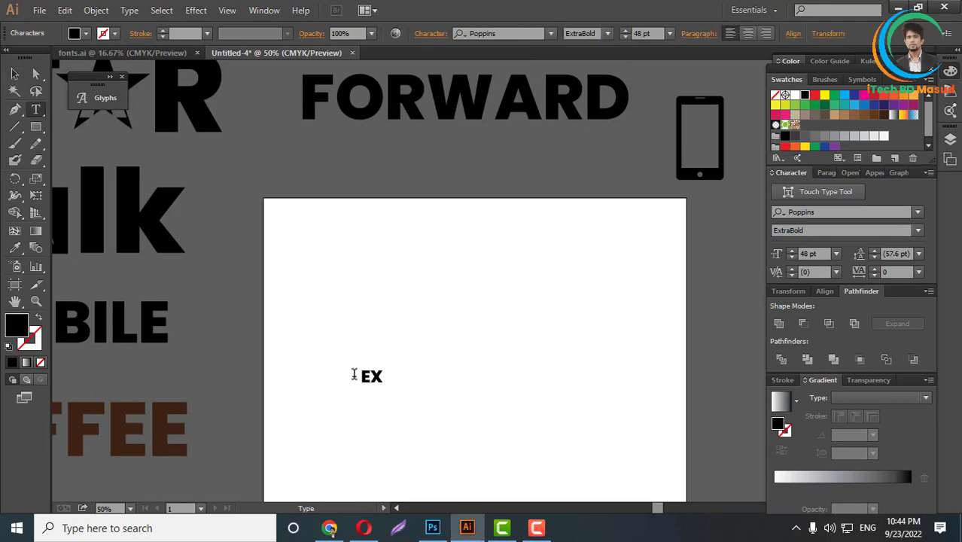
left_click(14, 73)
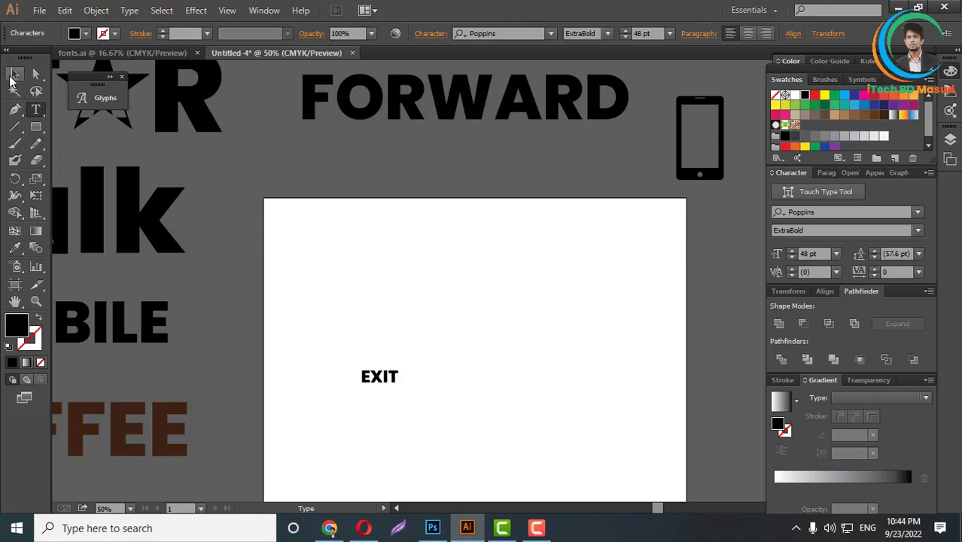
left_click_drag(399, 381, 636, 453)
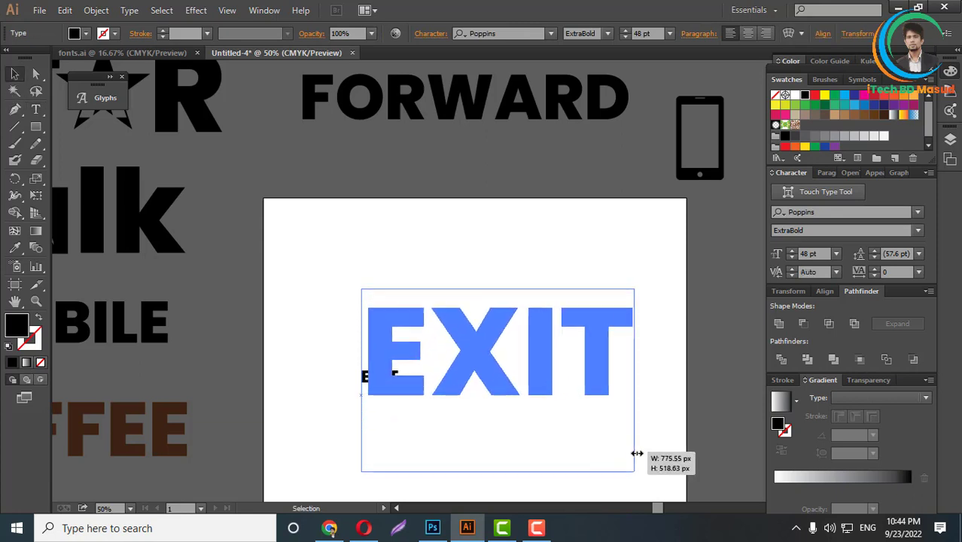
left_click_drag(550, 373, 540, 385)
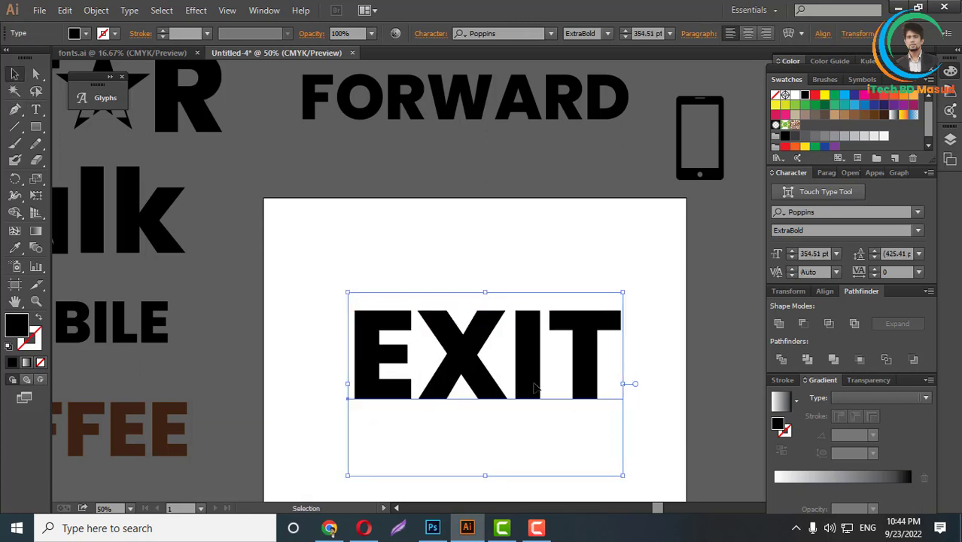
scroll(532, 389, "down", 1)
scroll(476, 359, "up", 1)
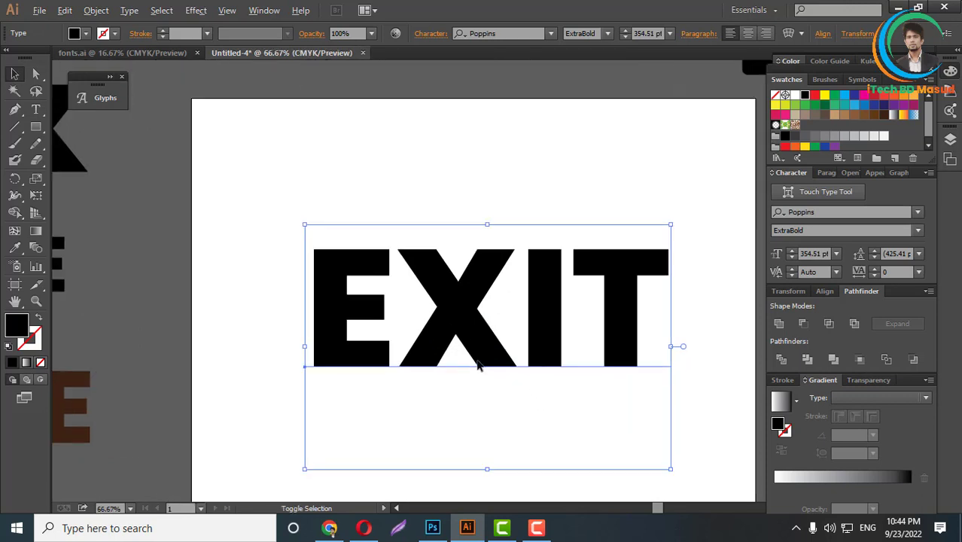
Convert the EXIT text to outlines and ungroup it into separate letters
right_click(479, 298)
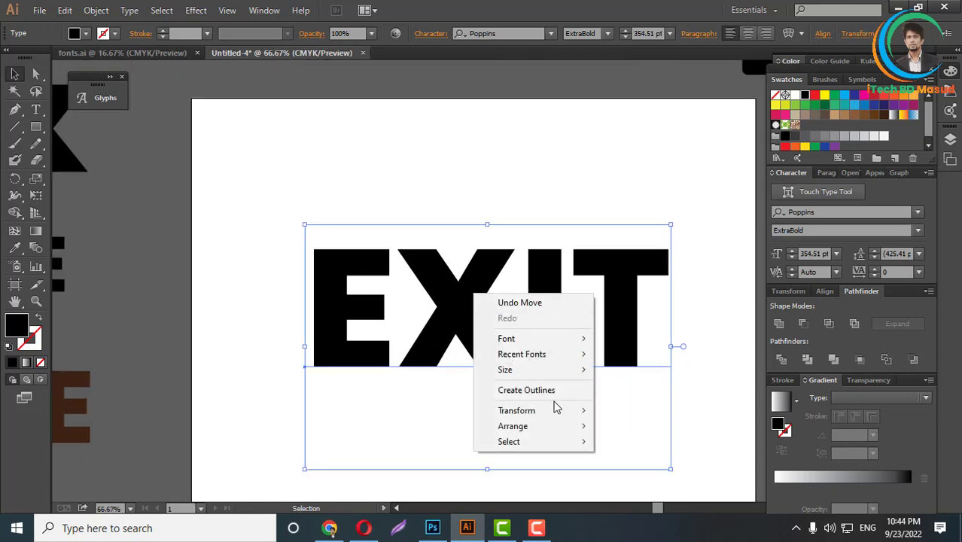
left_click(562, 389)
right_click(462, 314)
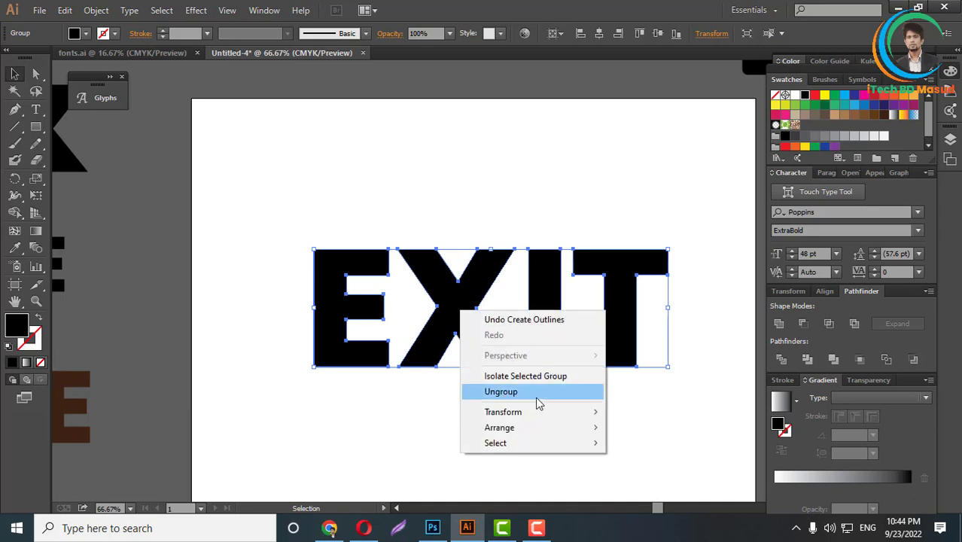
left_click(498, 391)
left_click(471, 450)
scroll(514, 432, "down", 1)
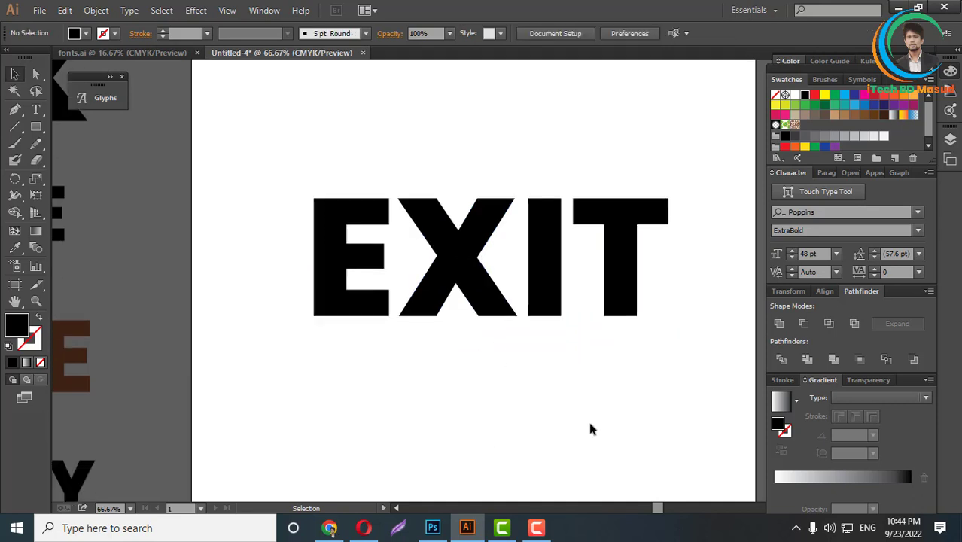
Pull the inner vertical edges of both gaps in the E leftwards until they extend past its stem
scroll(333, 263, "up", 2)
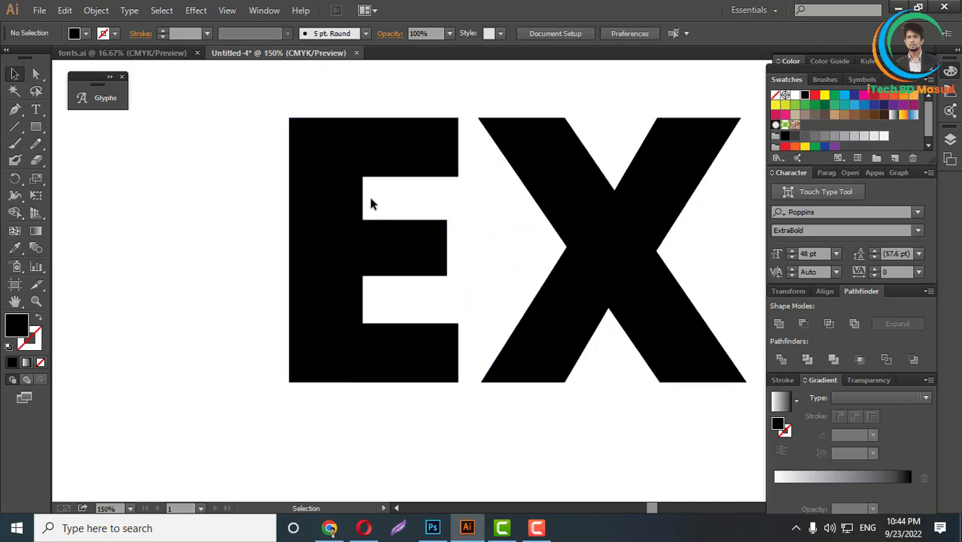
left_click(35, 73)
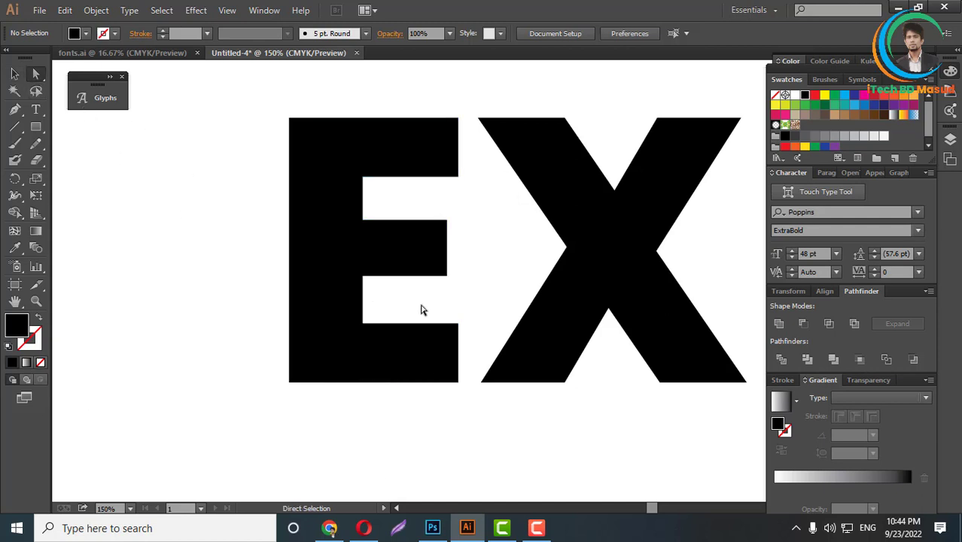
scroll(333, 189, "up", 2)
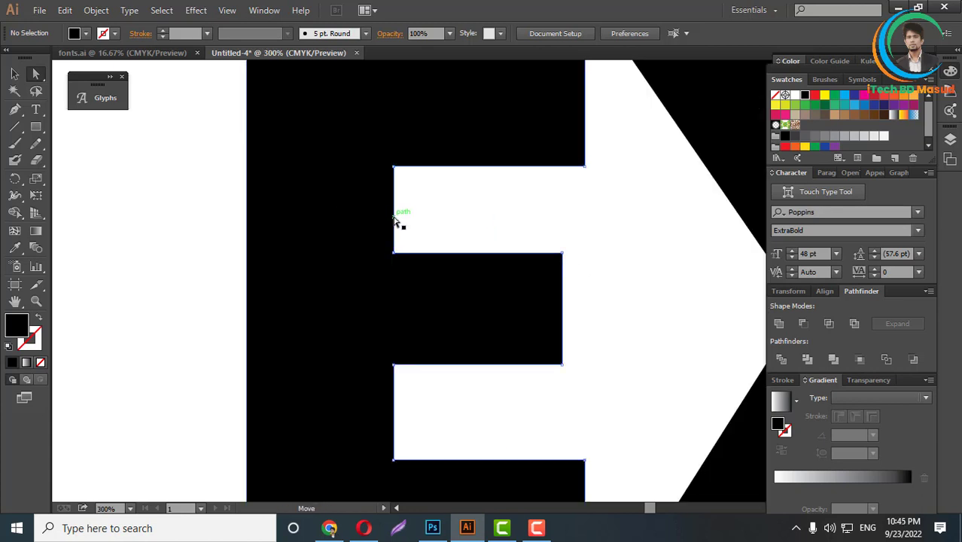
left_click_drag(393, 220, 148, 221)
scroll(452, 356, "down", 2)
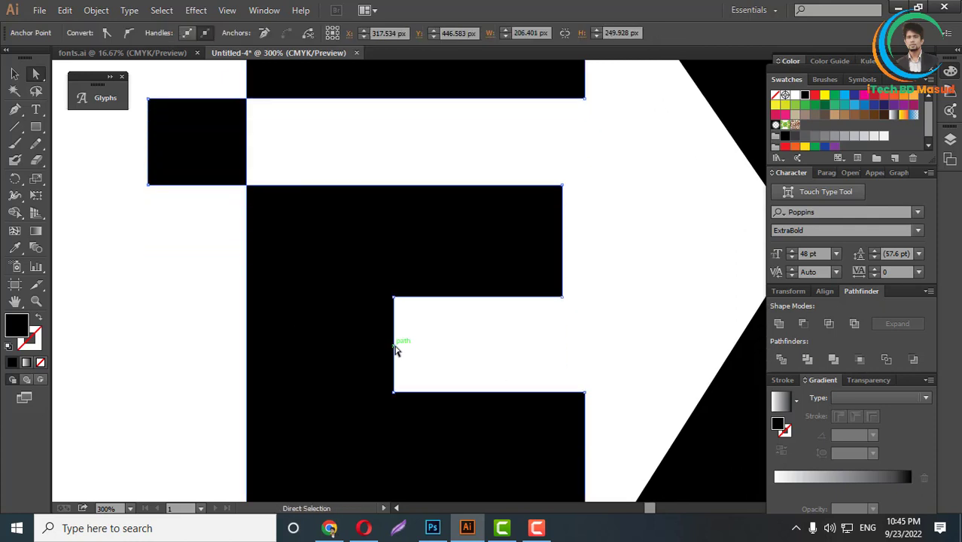
left_click_drag(394, 348, 113, 379)
key("ctrl+1")
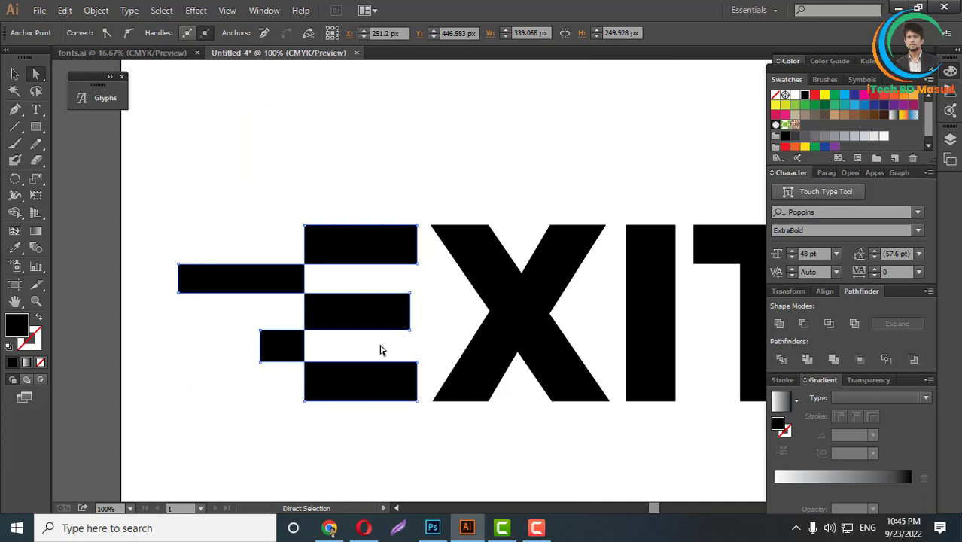
Divide the E with Pathfinder and delete the two protruding blocks to leave three separate horizontal bars
left_click(781, 361)
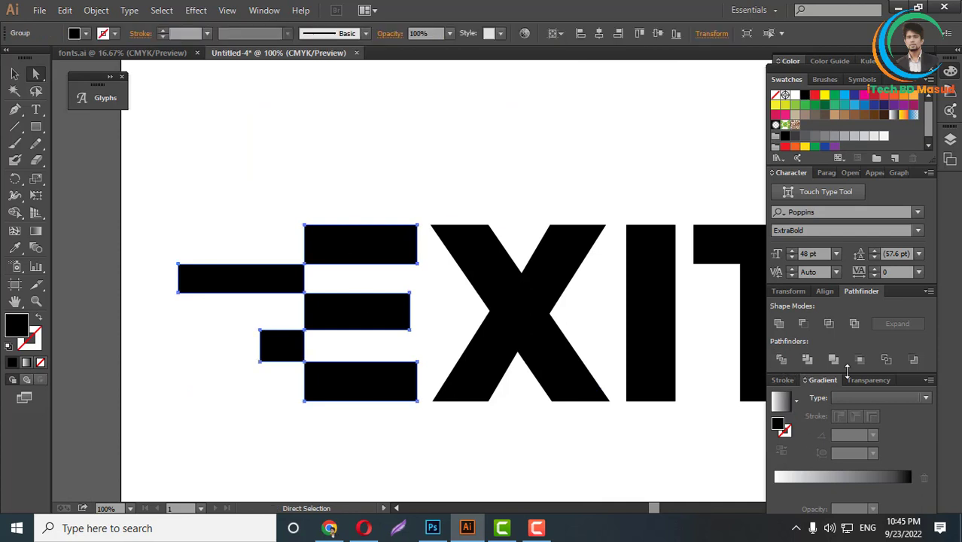
left_click(274, 392)
left_click(297, 347)
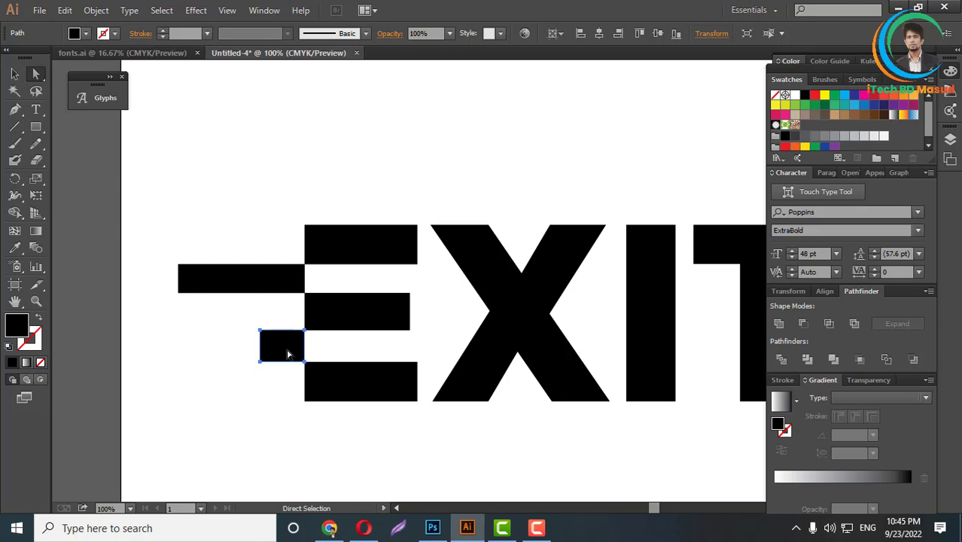
key("Delete")
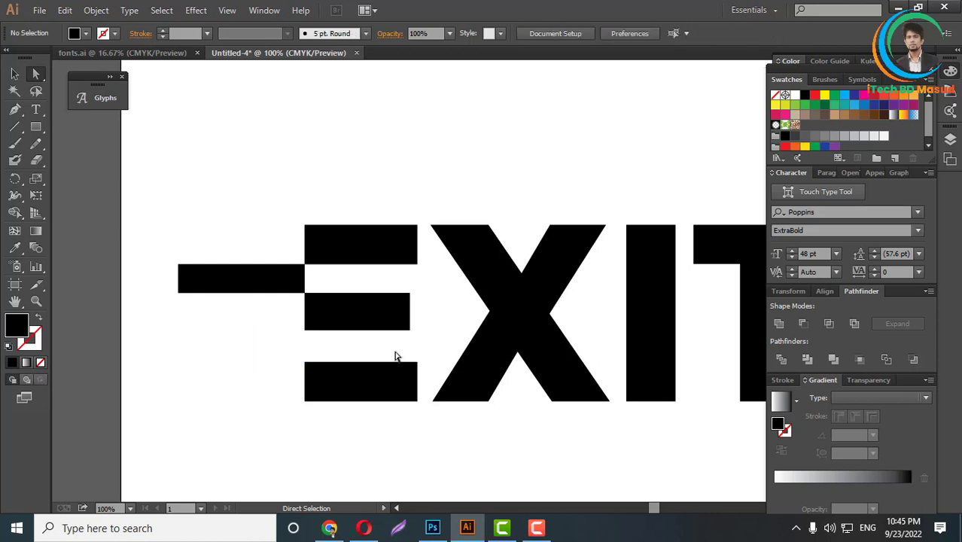
left_click(268, 284)
key("Delete")
Draw a line along the left edge of the X's upper notch and extend it diagonally across the whole letter
key("ctrl+plus")
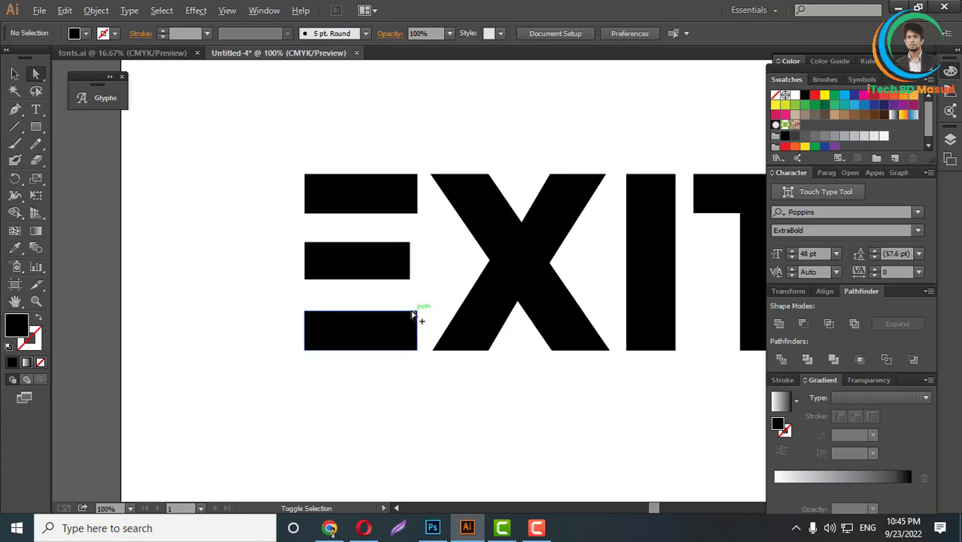
key("ctrl+0")
key("ctrl+plus")
key("ctrl+plus")
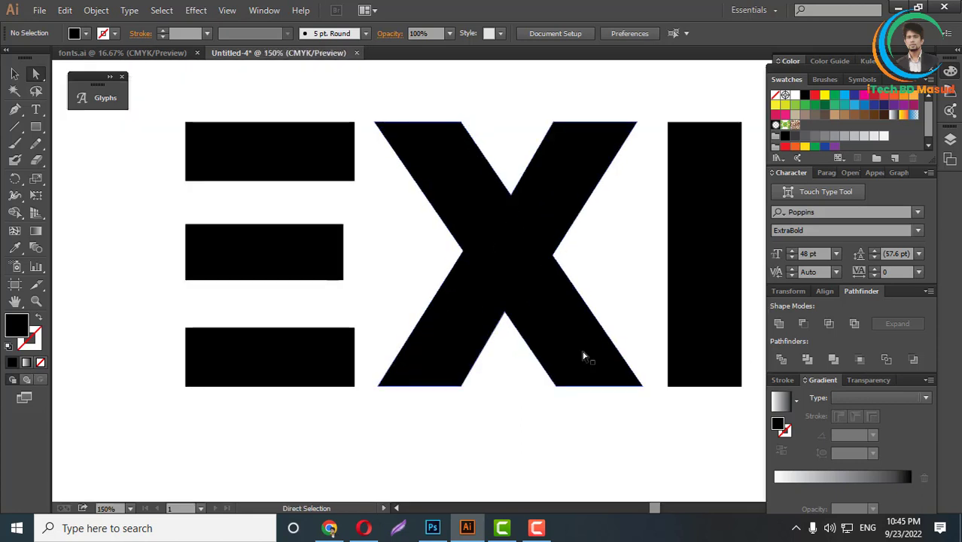
left_click(13, 127)
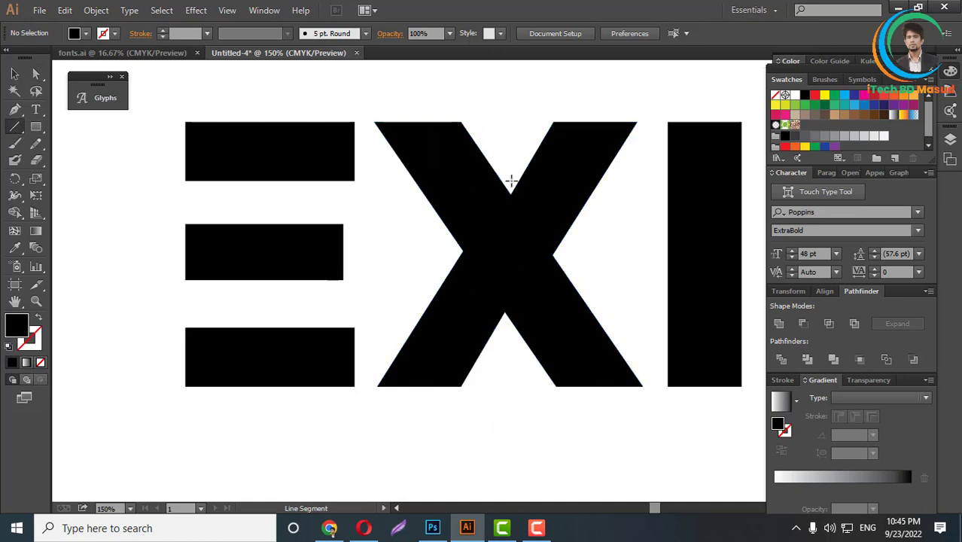
left_click_drag(460, 119, 509, 193)
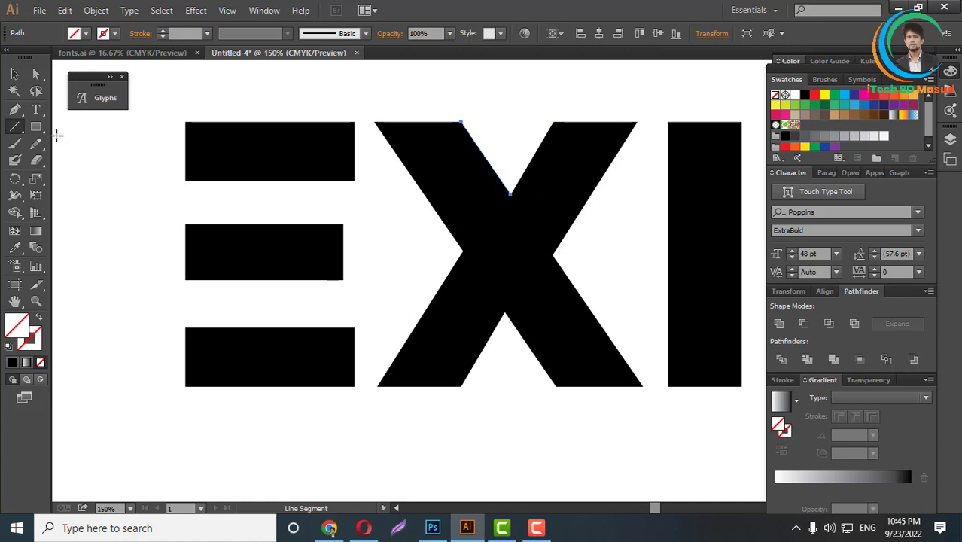
left_click(14, 73)
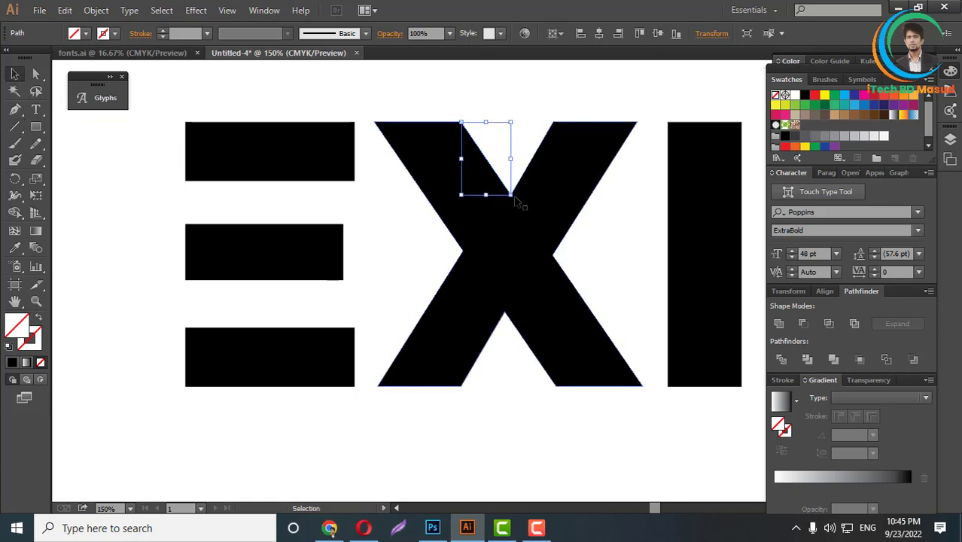
left_click_drag(510, 194, 666, 409)
left_click(524, 448)
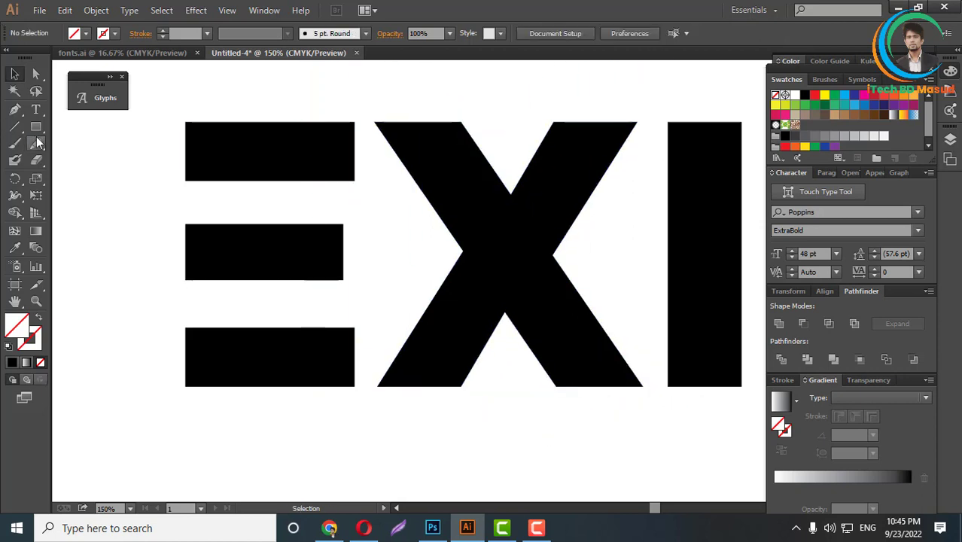
Draw a line along the left edge of the X's lower notch and extend it up through the letter's right arm
left_click(15, 126)
left_click_drag(503, 311, 461, 386)
left_click(15, 73)
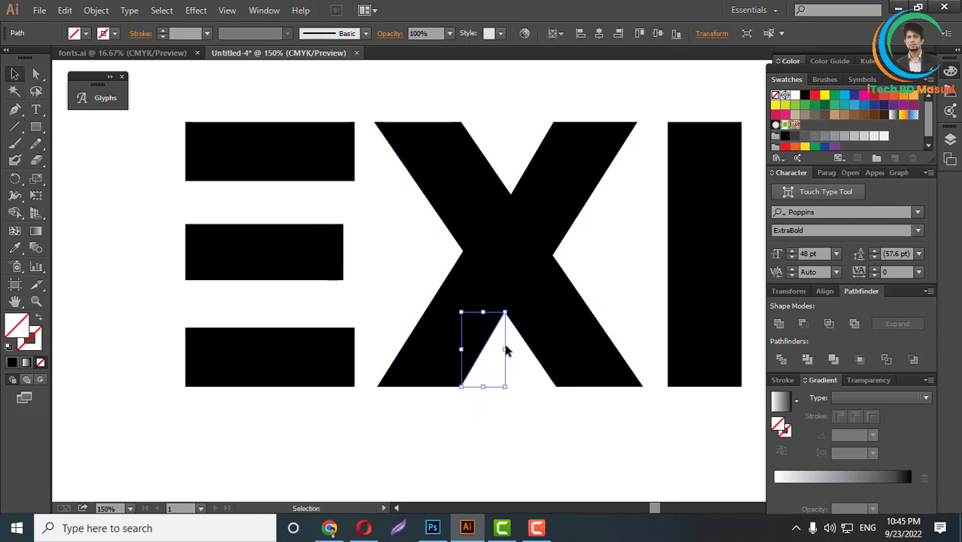
left_click_drag(506, 350, 611, 335)
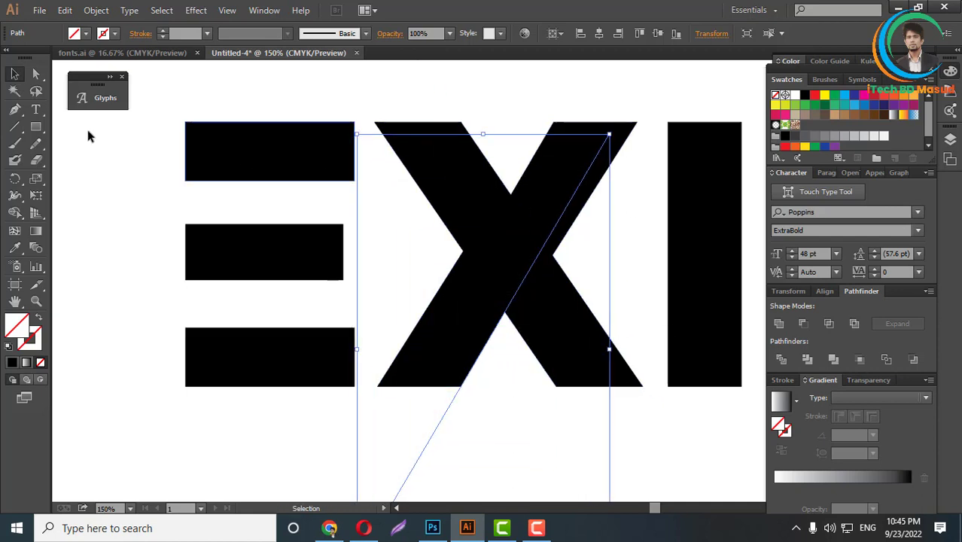
Divide the X along the two crossing diagonal lines with Pathfinder
left_click(35, 73)
left_click_drag(515, 125, 582, 414)
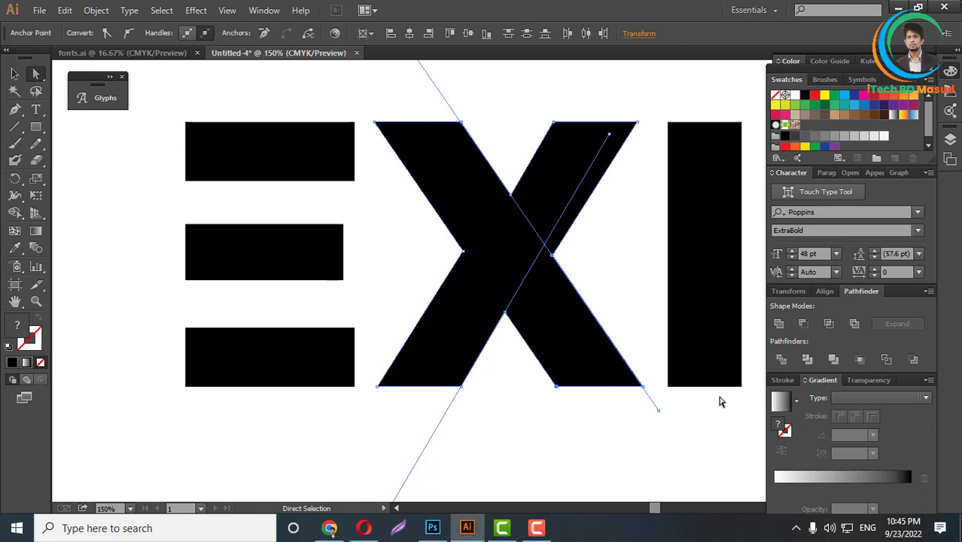
left_click(781, 359)
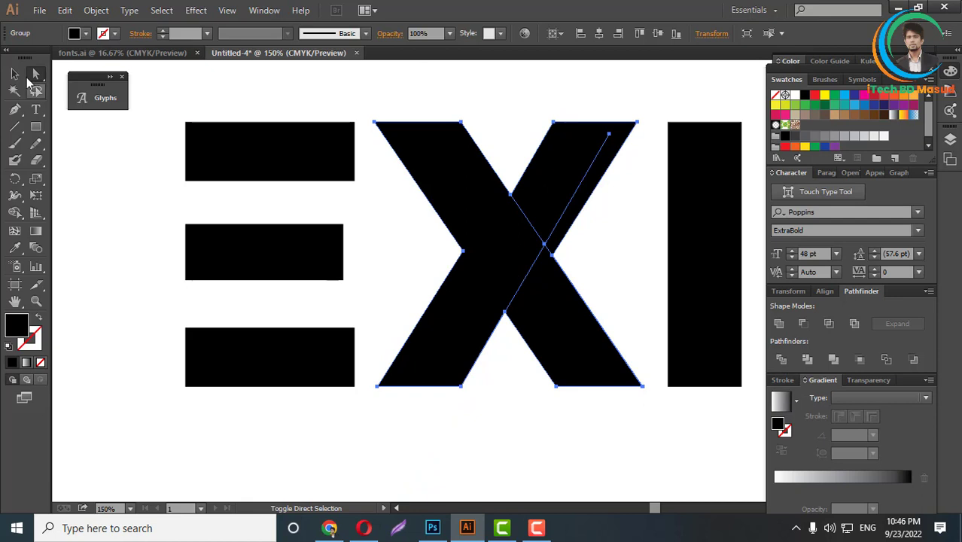
Unite the pieces on the right side of the divided X into one shape, keeping the left chevron separate
key("a")
left_click(572, 294)
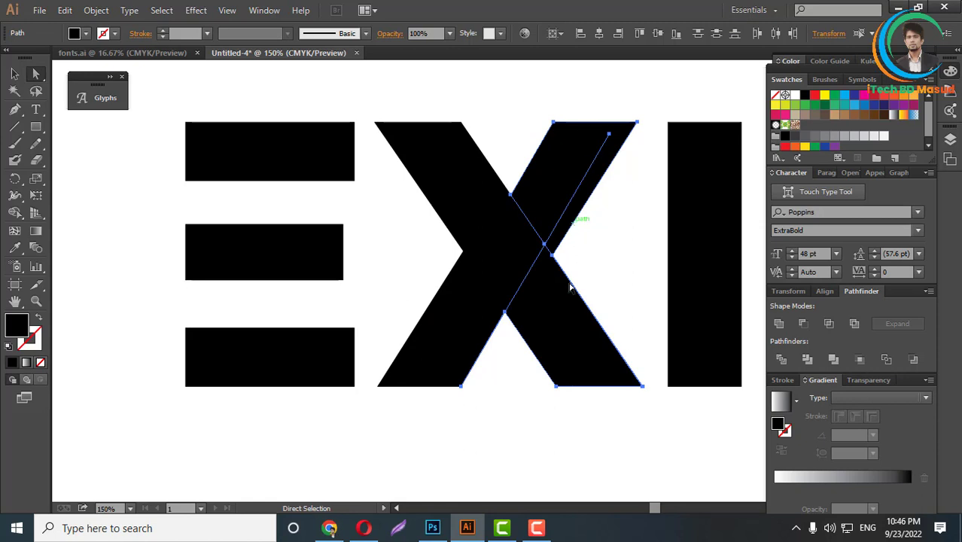
left_click(780, 360)
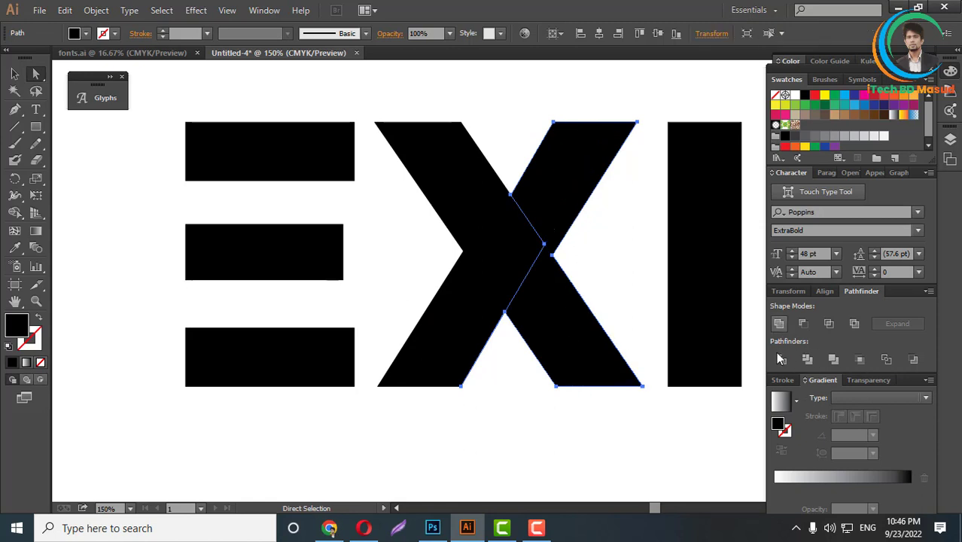
left_click(555, 452)
Create an offset path of 12 px around the X's left chevron with miter joins
key("ctrl+minus")
key("ctrl+minus")
scroll(533, 283, "up", 3)
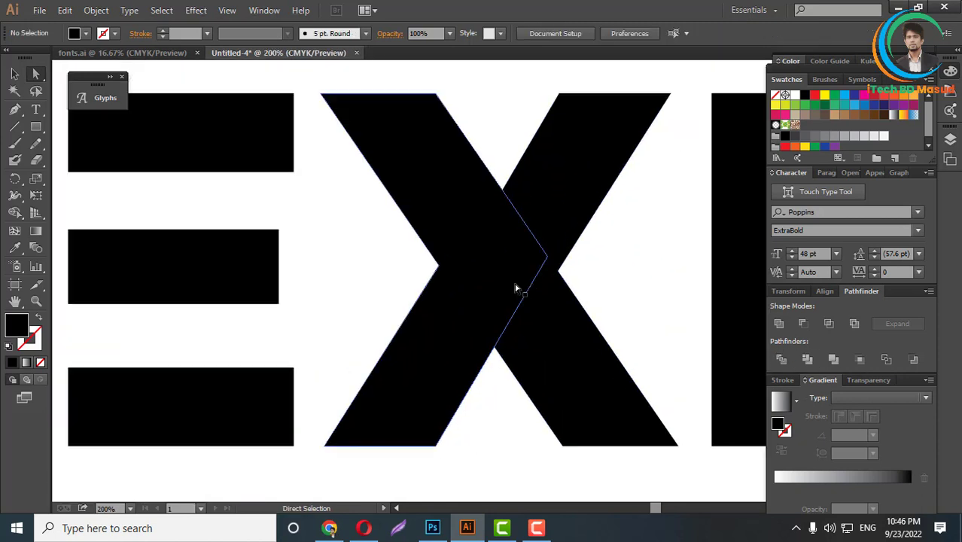
left_click(504, 286)
scroll(711, 496, "up", 1)
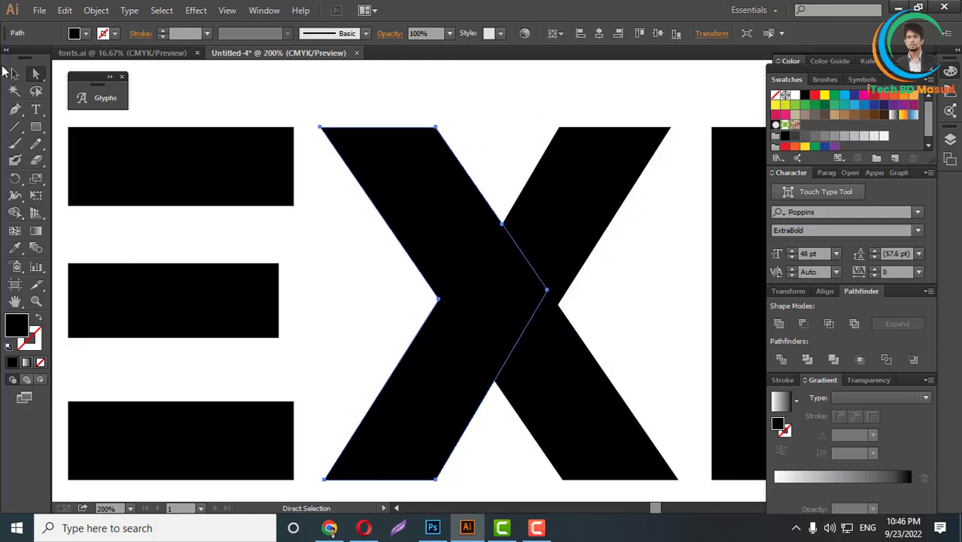
left_click(96, 10)
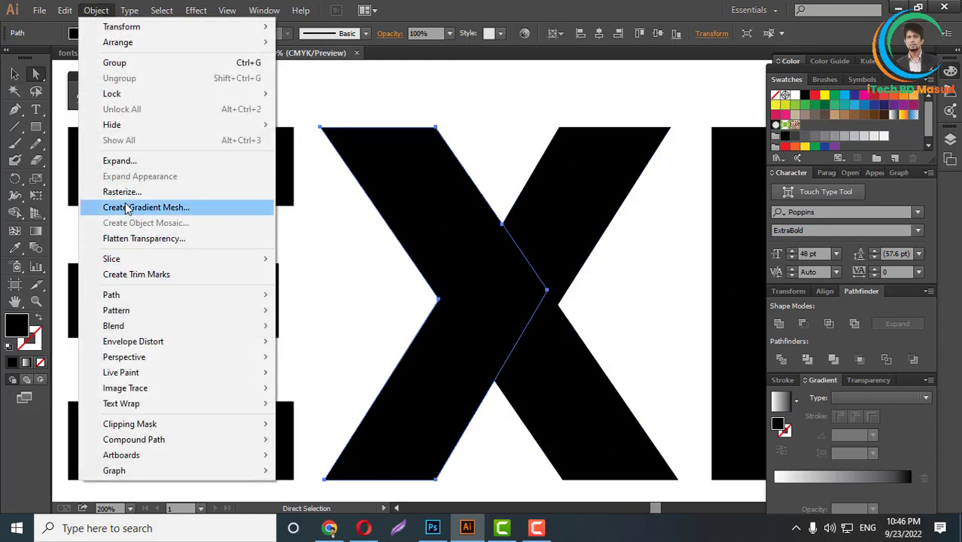
mouse_move(123, 296)
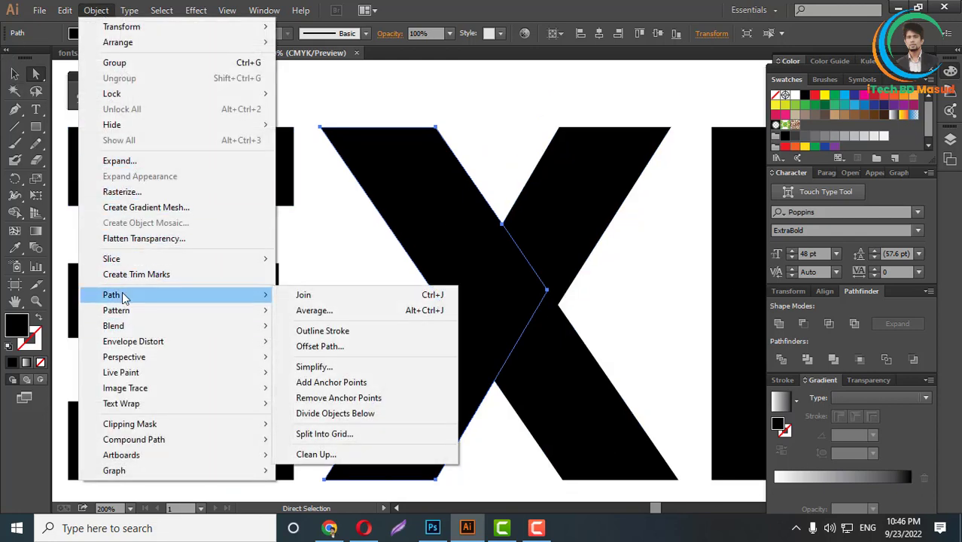
left_click(316, 347)
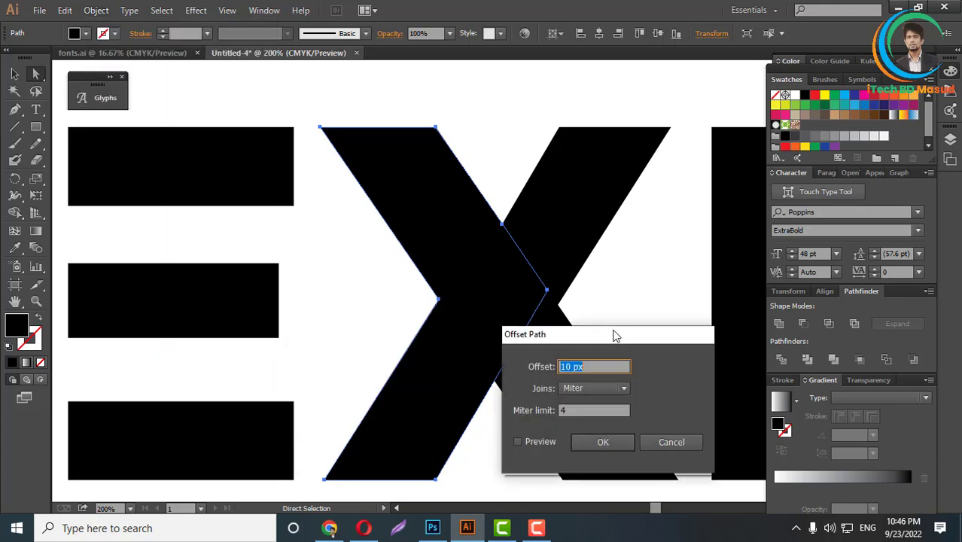
left_click_drag(624, 337, 685, 257)
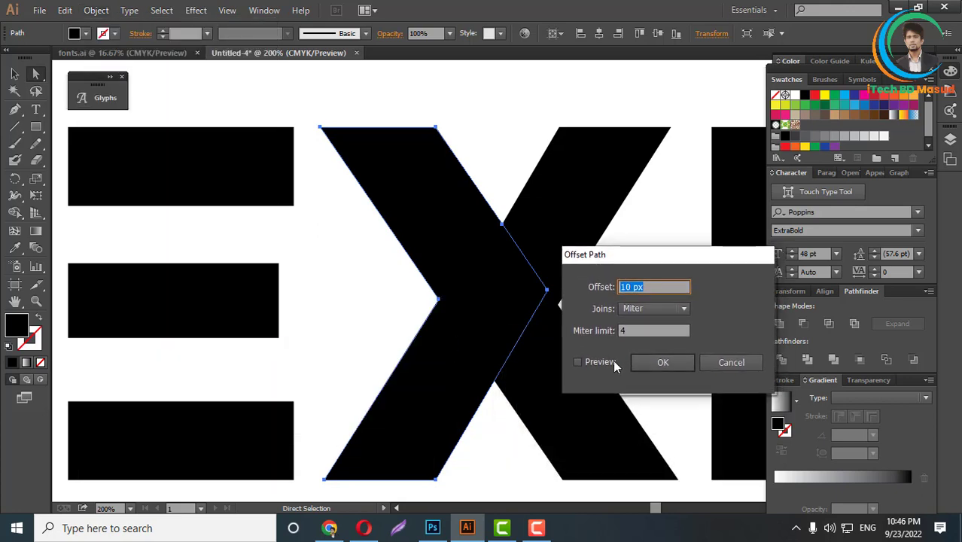
left_click(578, 363)
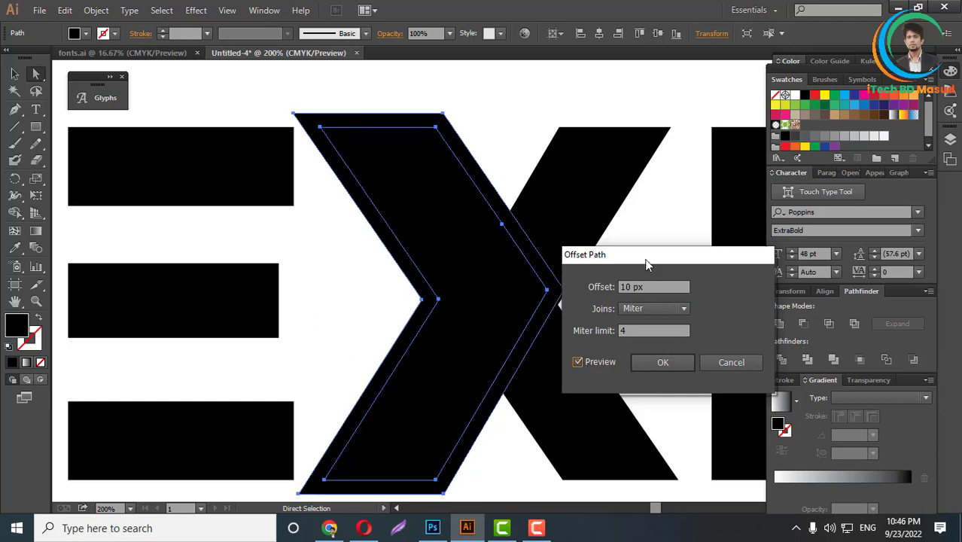
left_click_drag(644, 257, 729, 263)
left_click(728, 292)
key("Up")
key("Up")
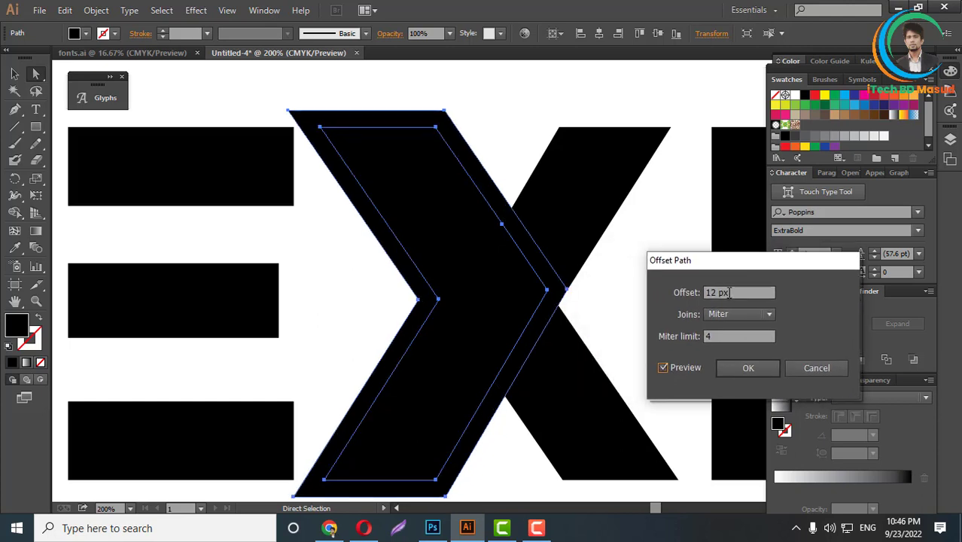
left_click(749, 367)
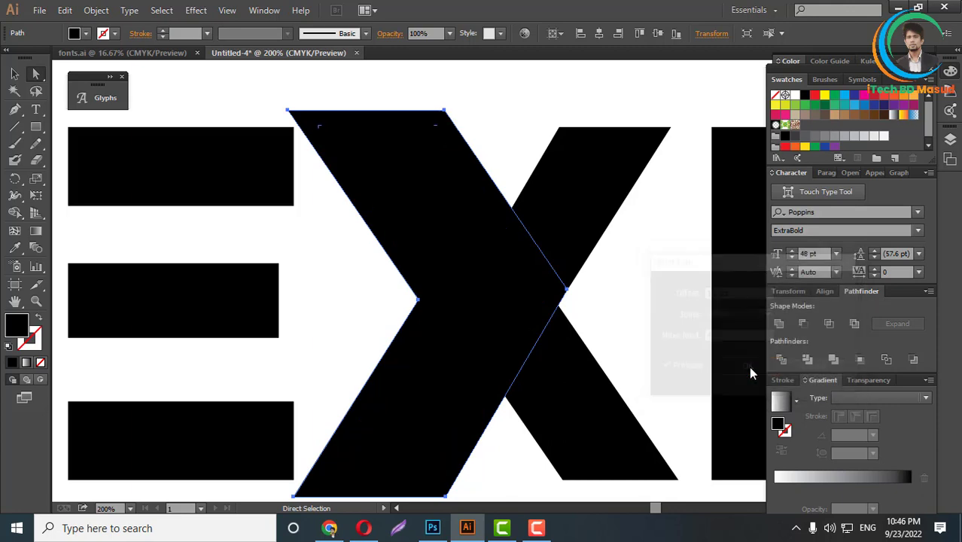
Divide the X's right part with the offset chevron and delete the offset pieces, leaving a gap beside the original chevron
left_click(578, 407)
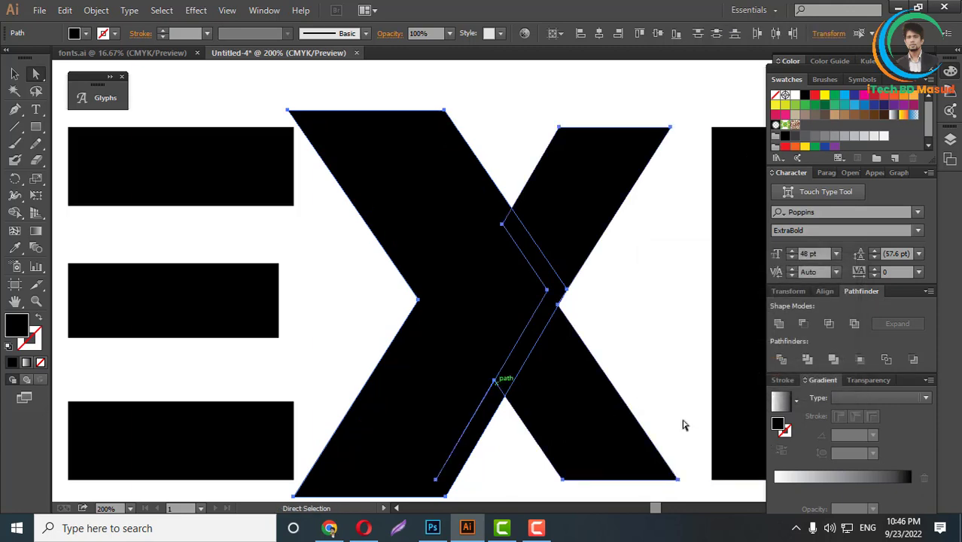
left_click(779, 360)
scroll(498, 346, "down", 1)
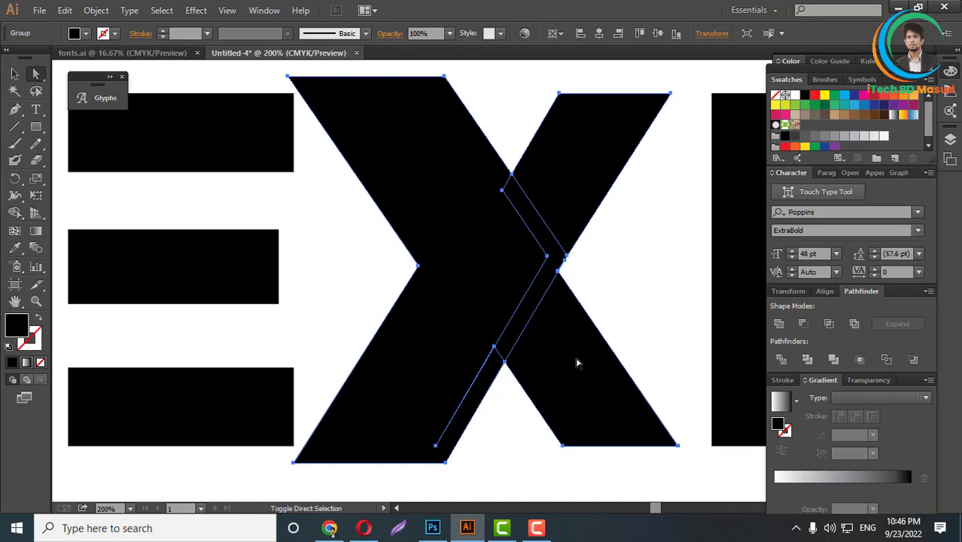
left_click(575, 363, "shift")
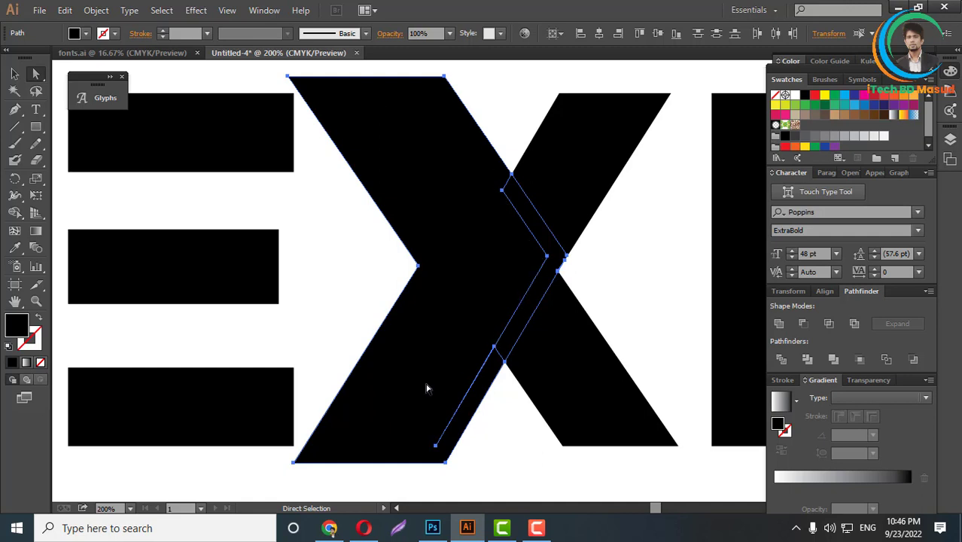
key("Delete")
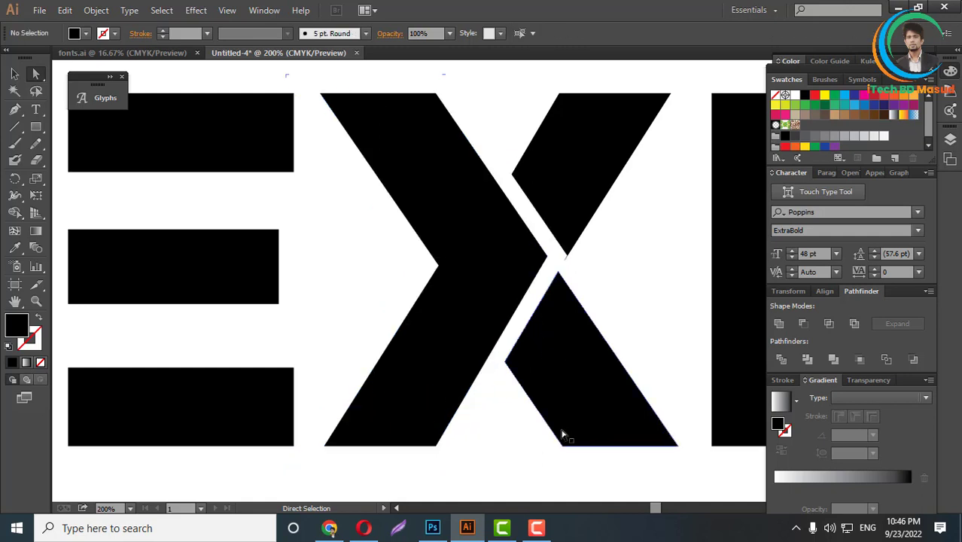
Extend the right edge of the E's middle bar into the X's chevron to form an arrow
scroll(527, 369, "up", 1)
scroll(486, 310, "down", 2)
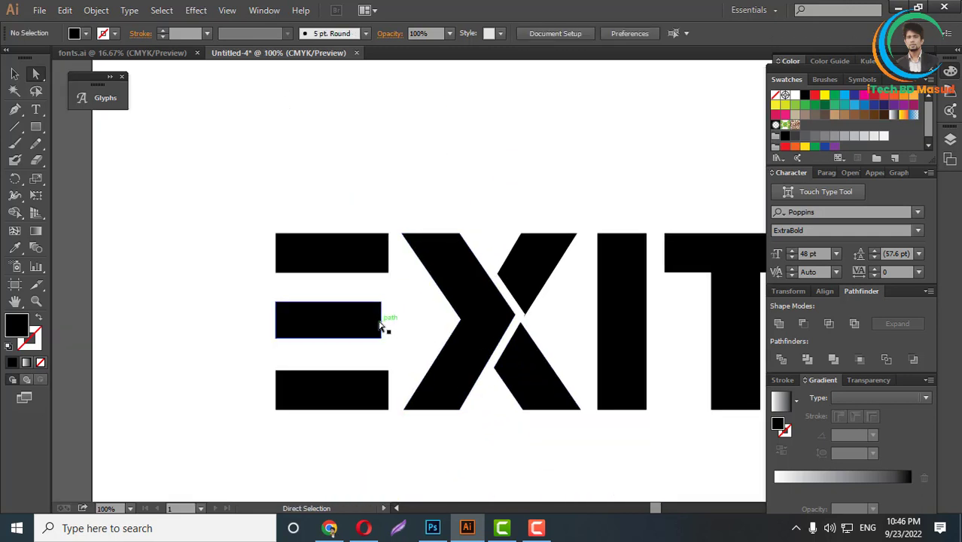
scroll(385, 326, "up", 1)
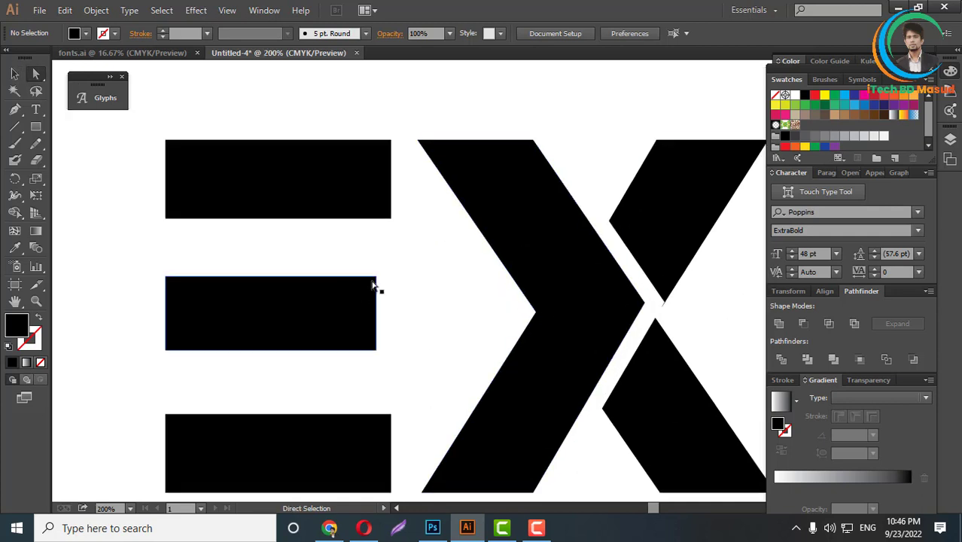
left_click_drag(354, 253, 410, 388)
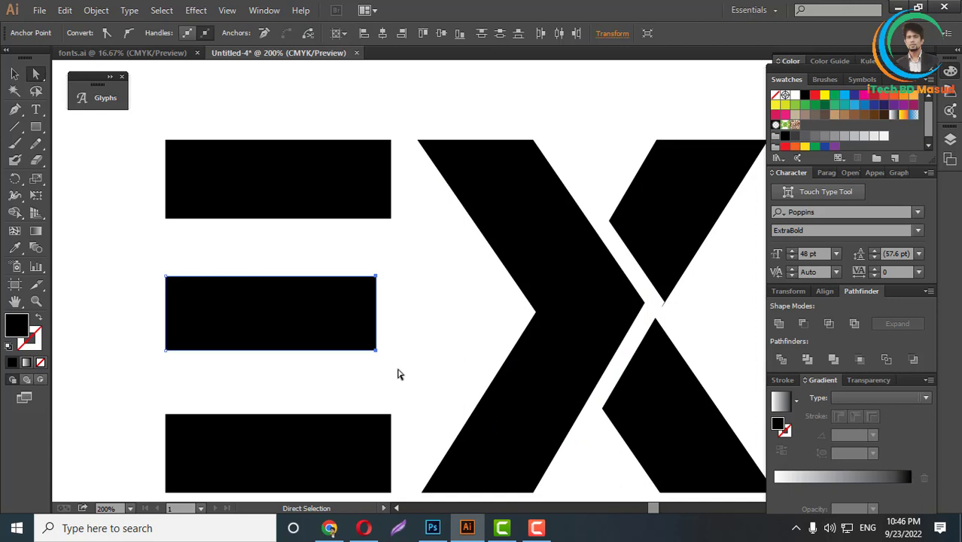
left_click(411, 312)
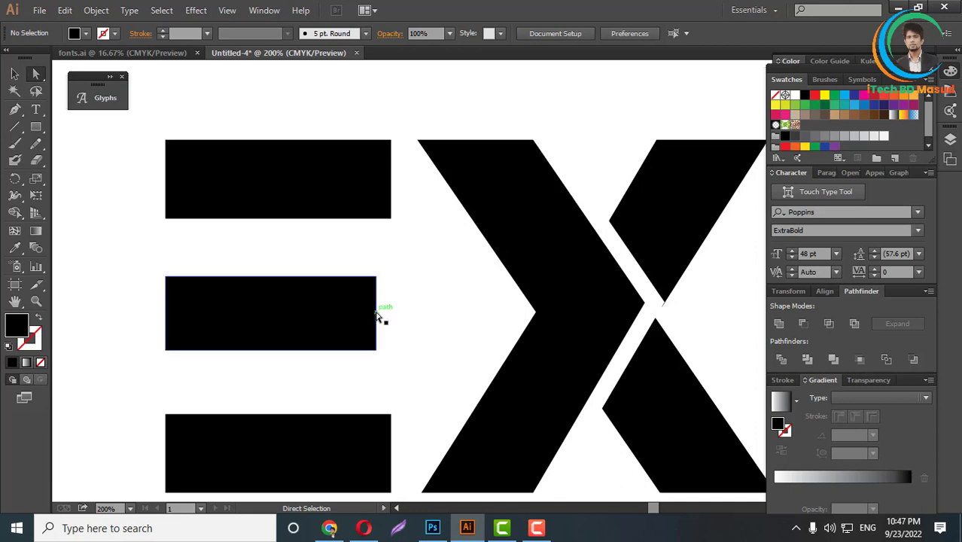
left_click_drag(377, 317, 558, 318)
left_click(421, 260)
scroll(300, 286, "down", 4)
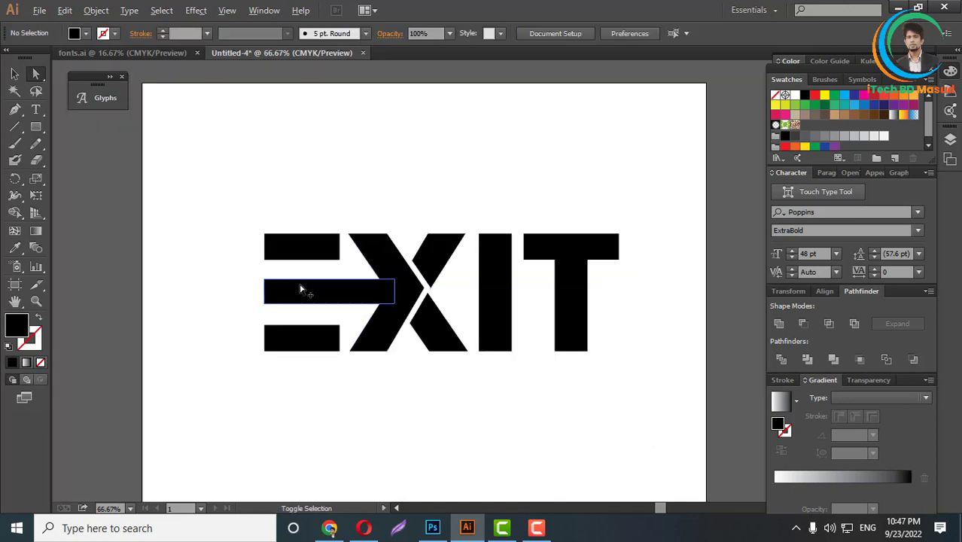
left_click(16, 77)
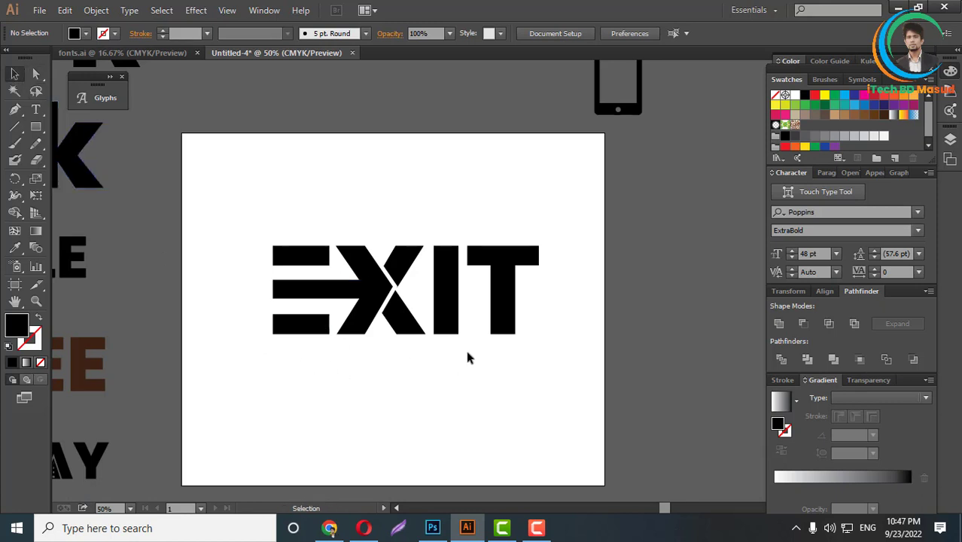
scroll(467, 354, "down", 1)
Fill the E's middle bar and the X's chevron with red and unite them into one arrow shape
left_click(35, 74)
scroll(391, 263, "up", 2)
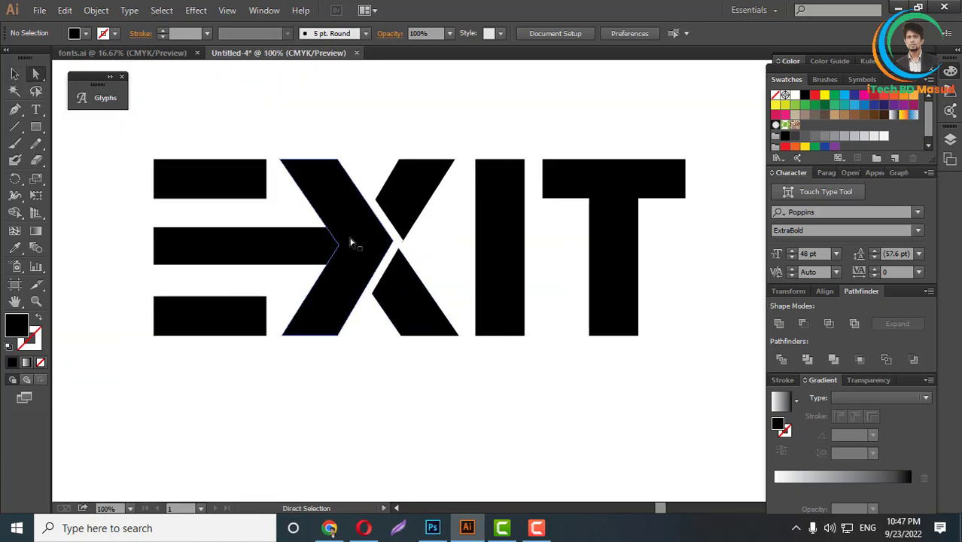
left_click_drag(309, 222, 359, 288)
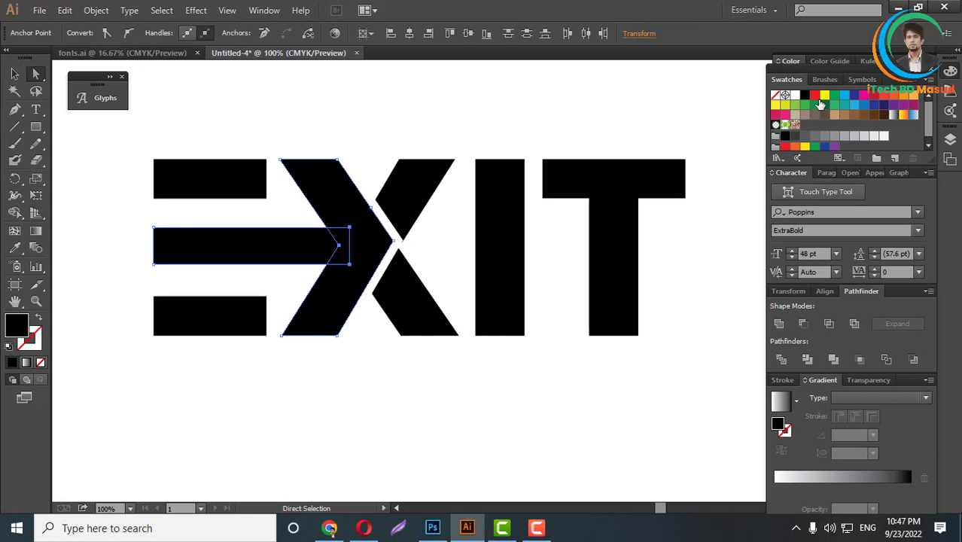
left_click(816, 96)
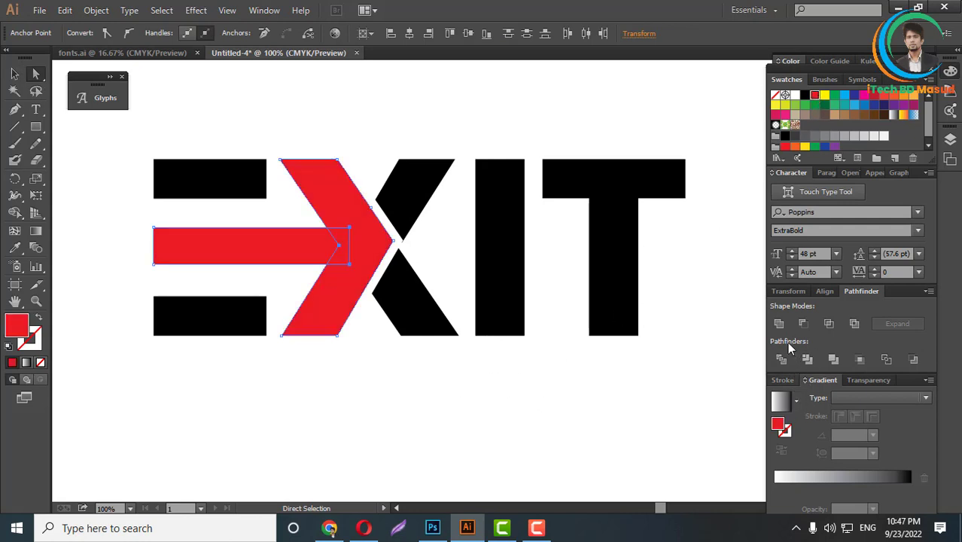
left_click(779, 326)
left_click(490, 439)
scroll(482, 428, "down", 2)
scroll(482, 428, "down", 2)
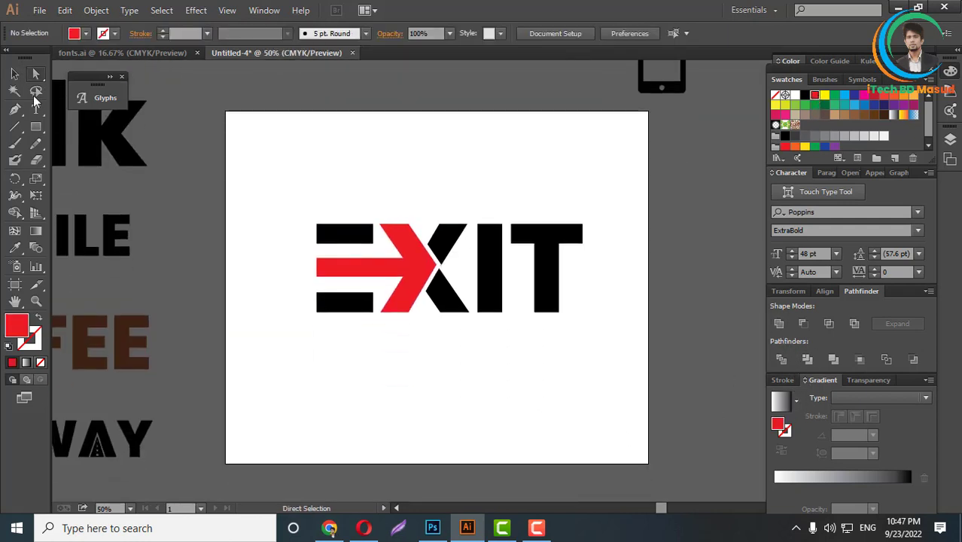
Group all parts of the EXIT wordmark
left_click(16, 74)
left_click_drag(295, 192, 652, 361)
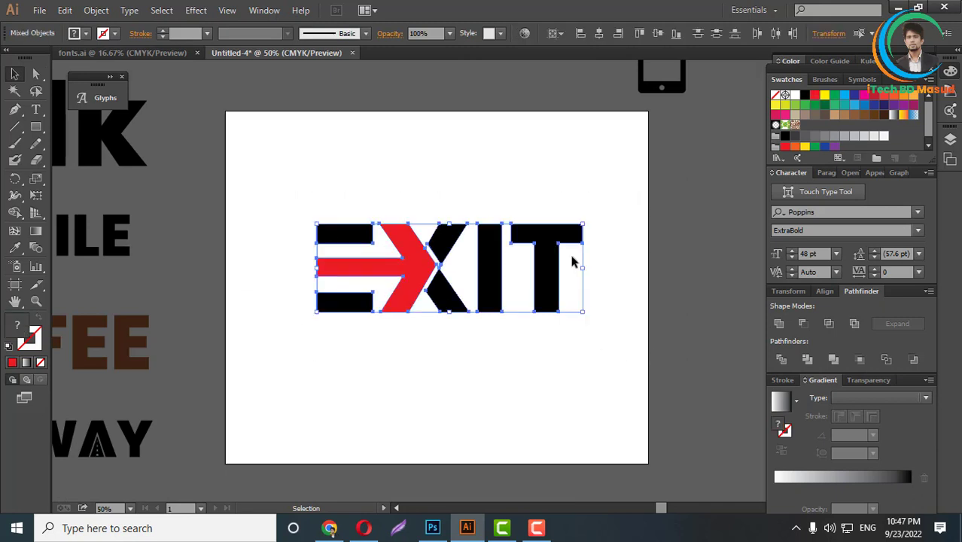
right_click(572, 257)
left_click(621, 325)
scroll(491, 310, "down", 2)
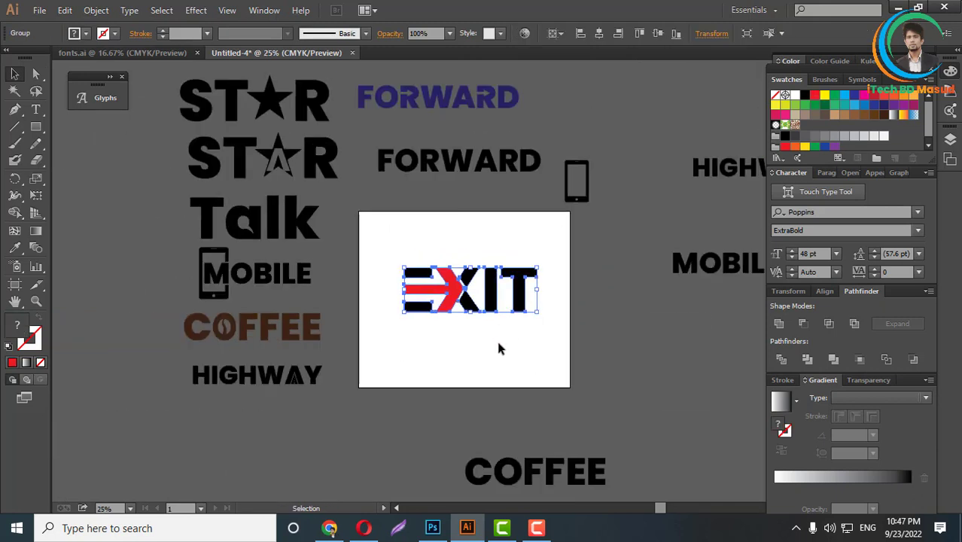
left_click(501, 345)
scroll(459, 194, "down", 2)
left_click(493, 232)
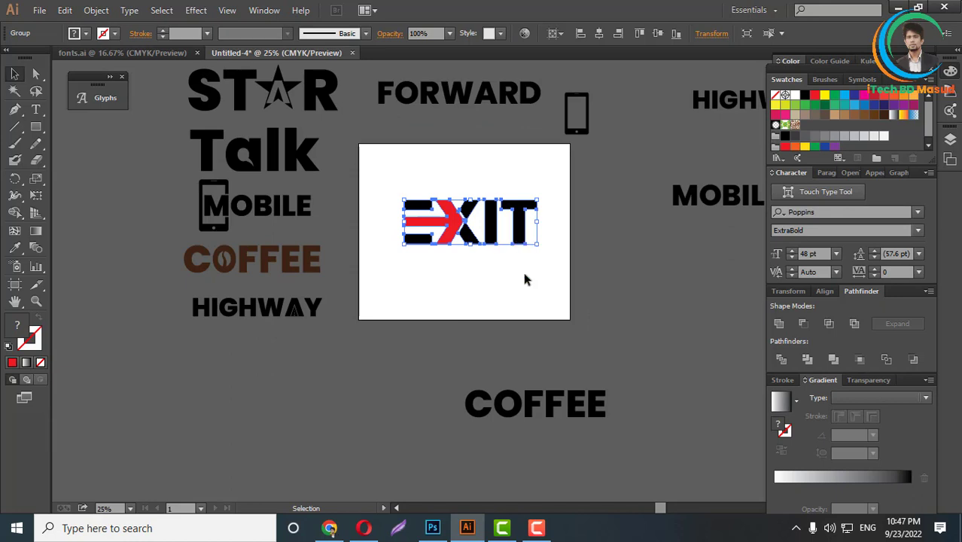
scroll(534, 309, "up", 5)
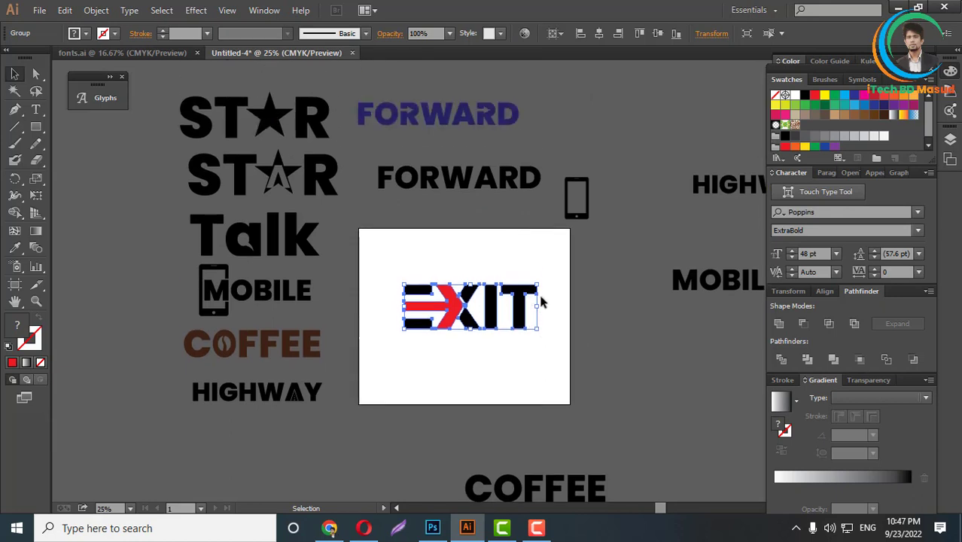
scroll(527, 286, "down", 2)
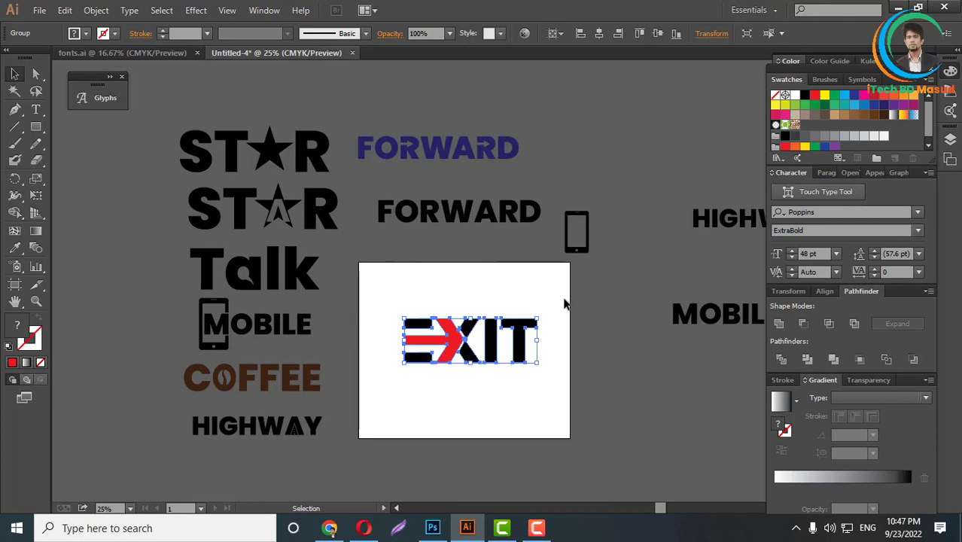
scroll(563, 312, "down", 1)
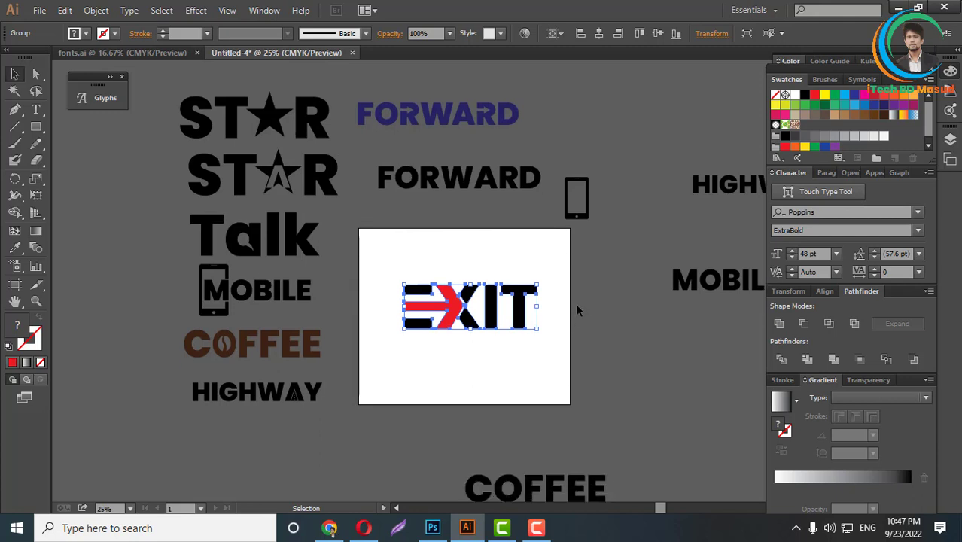